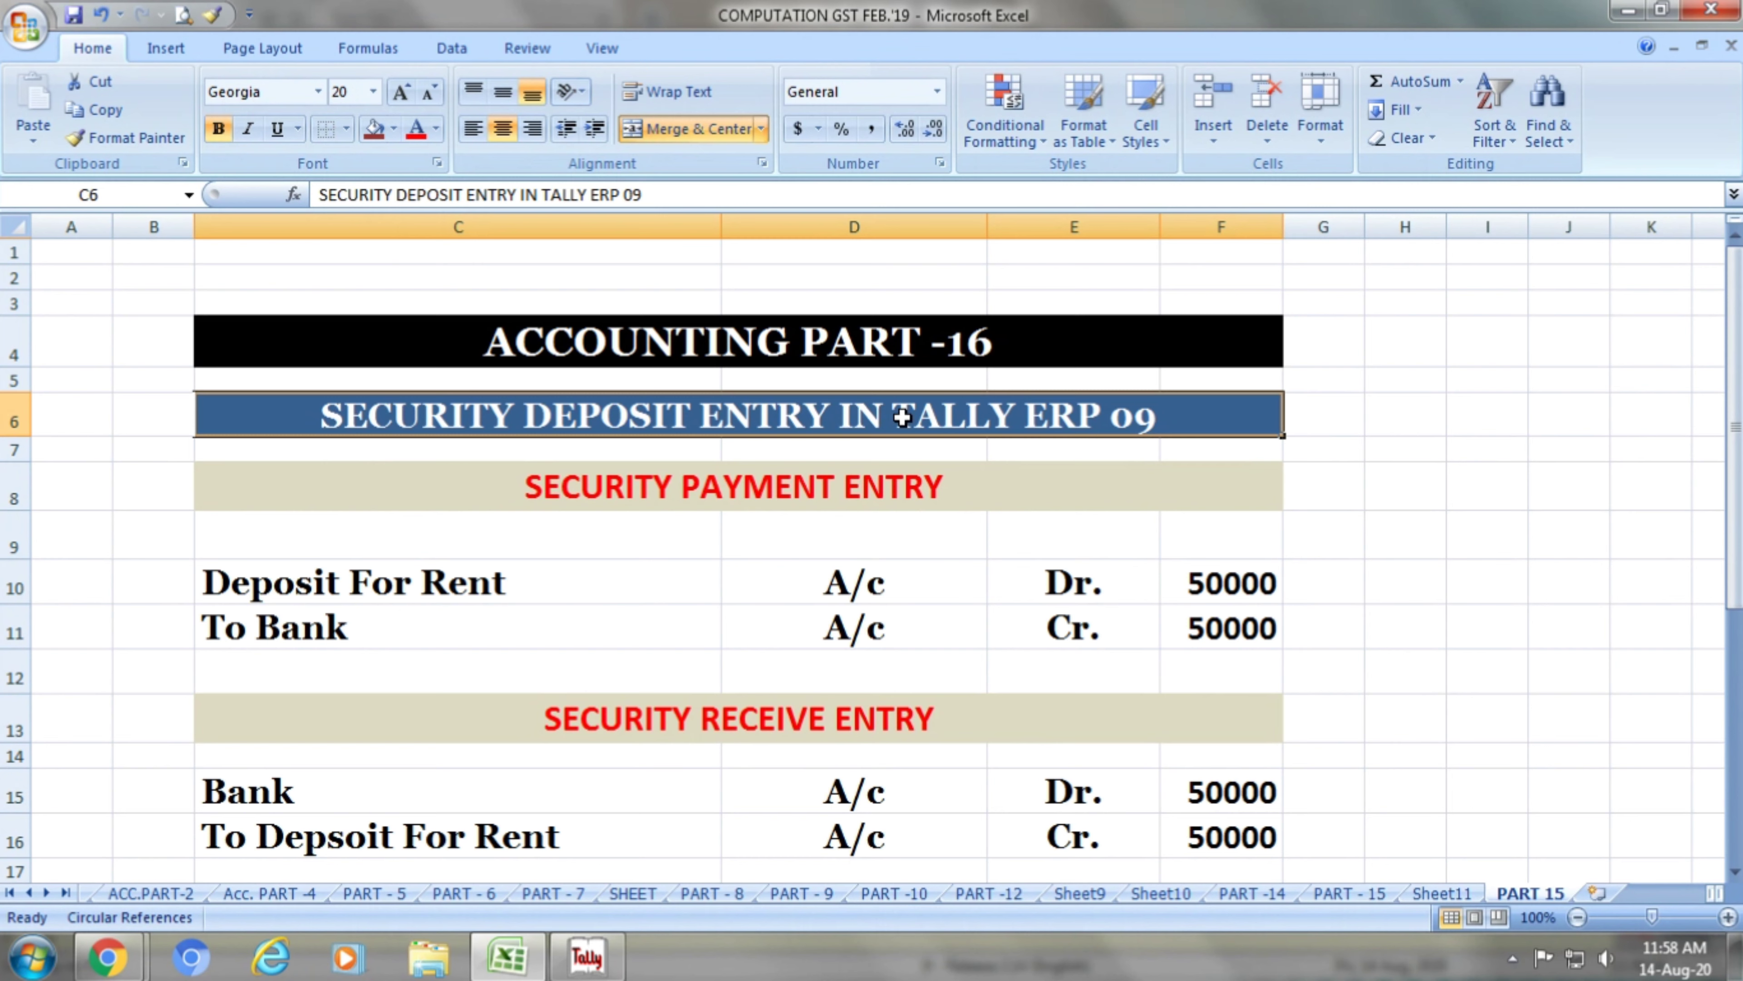
Examine the first security payment entry's heading and its Deposit For Rent debit line in row 10.
{"action": "left_click", "coordinate": [902, 483]}
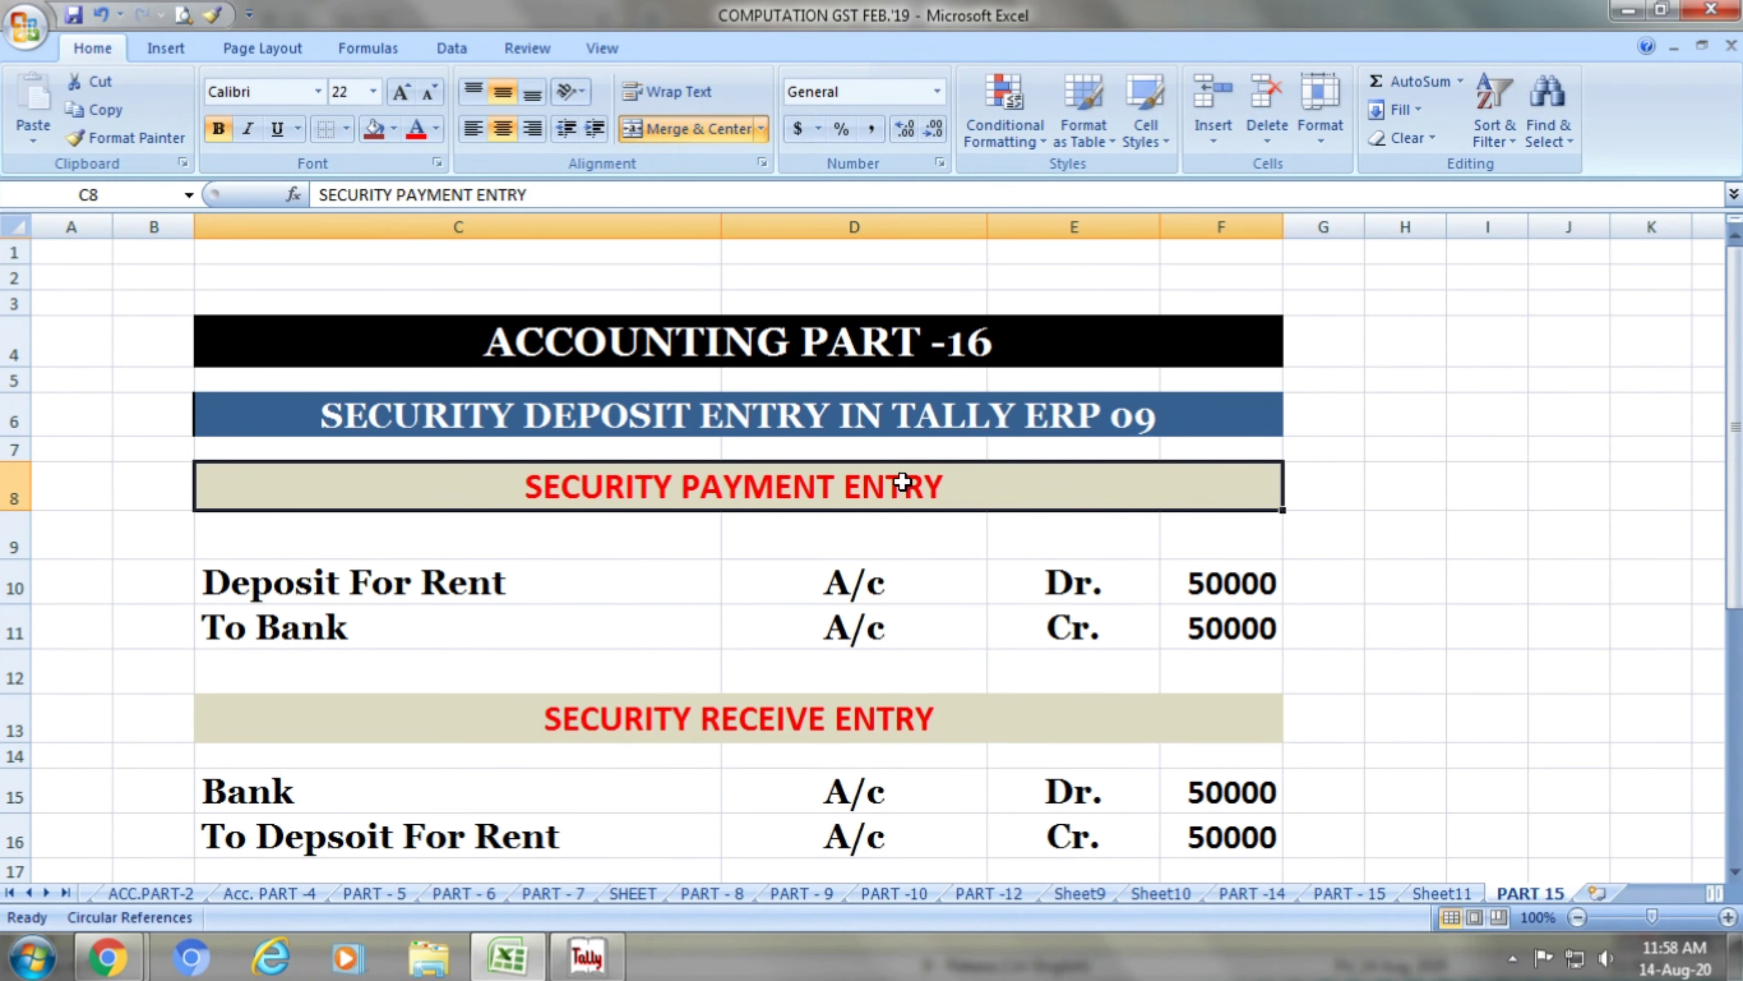
{"action": "left_click", "coordinate": [568, 578]}
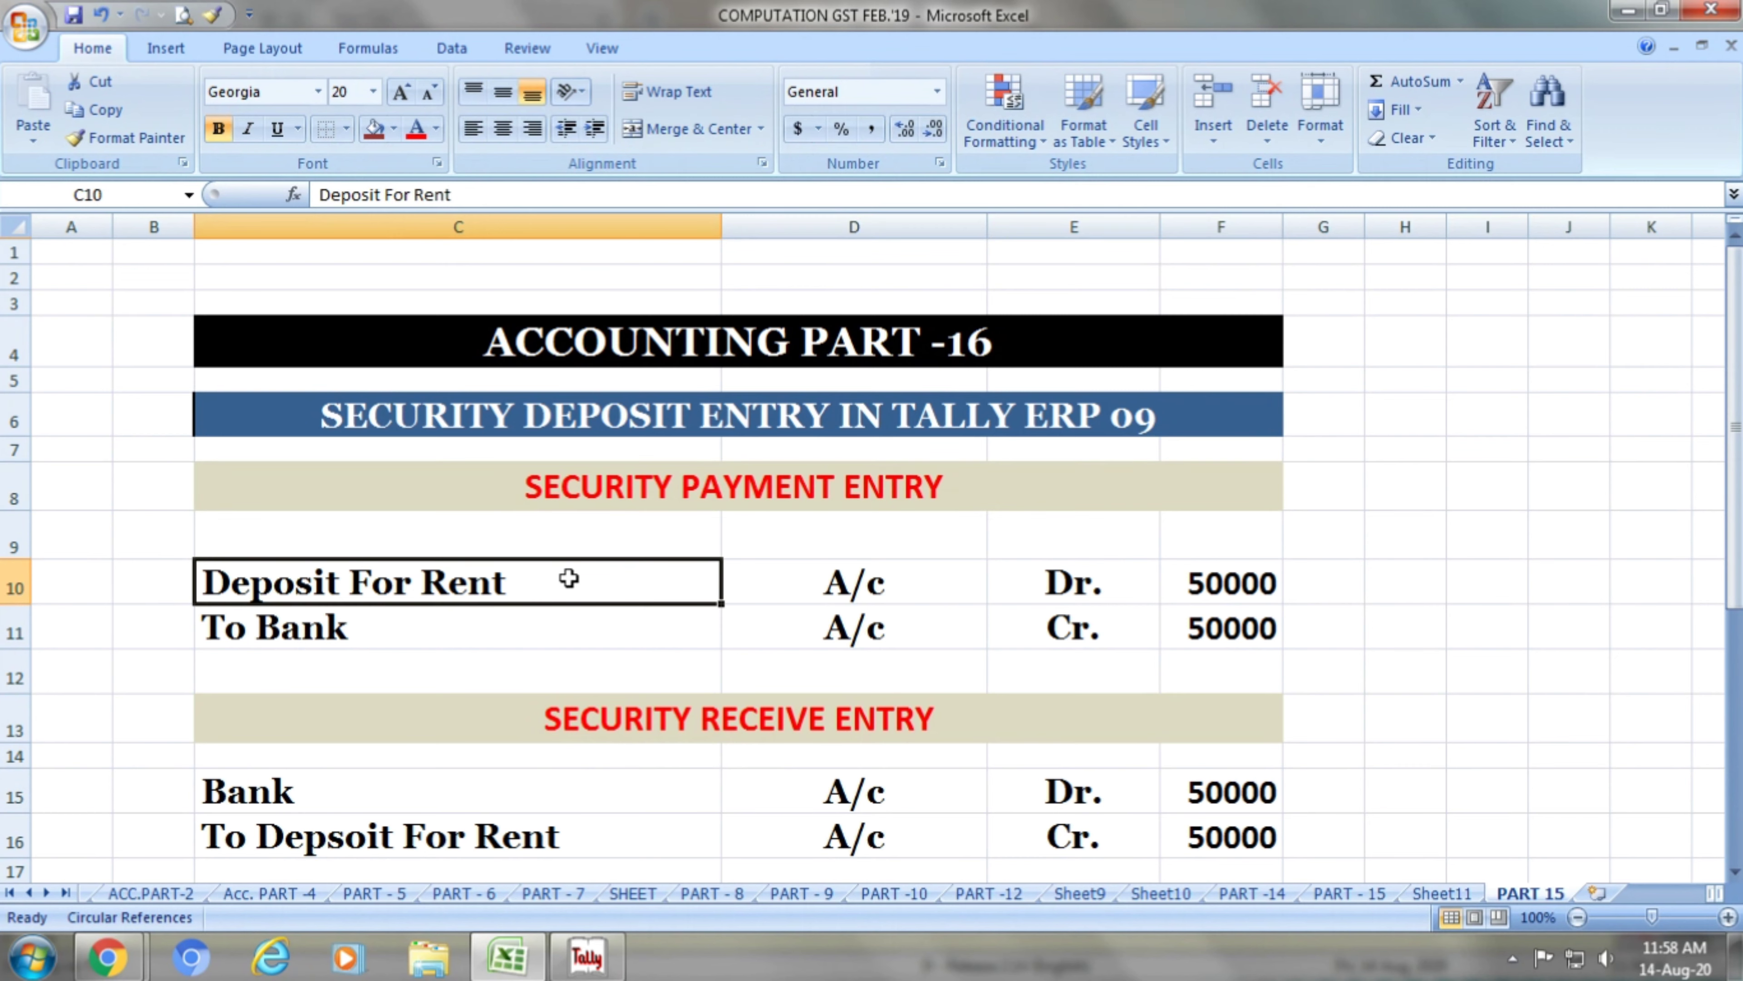
{"action": "left_click", "coordinate": [866, 579]}
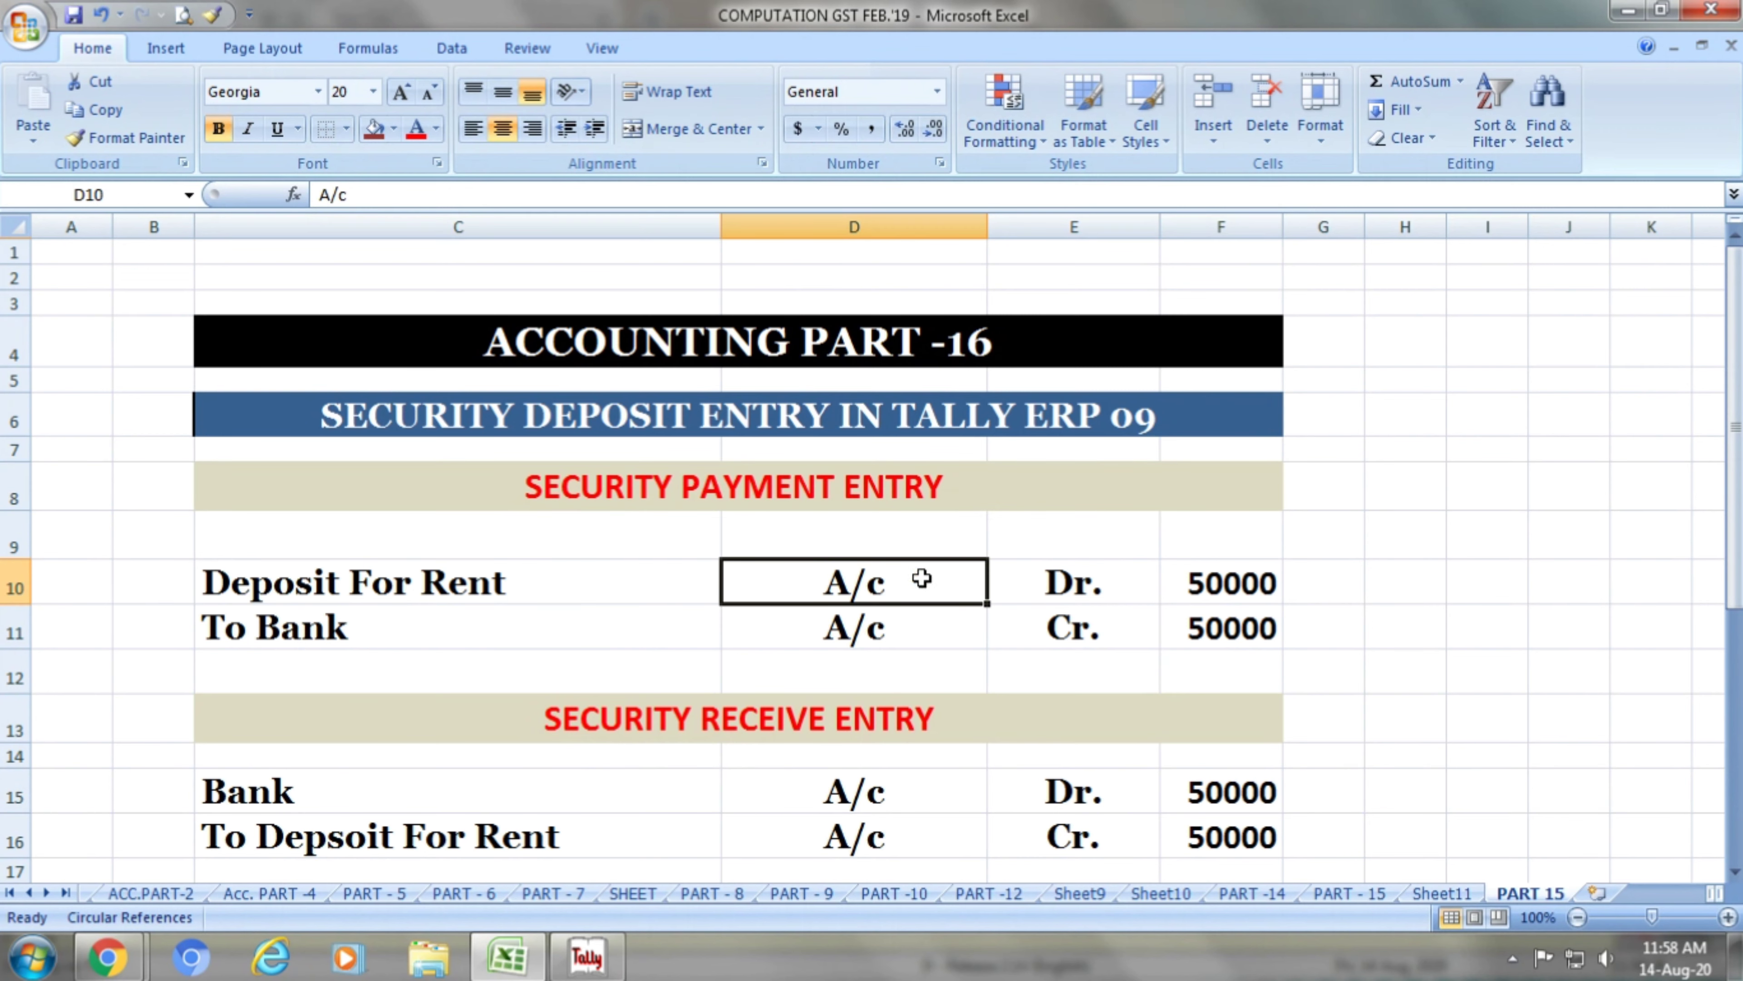
{"action": "left_click", "coordinate": [1054, 567]}
{"action": "left_click", "coordinate": [1209, 584]}
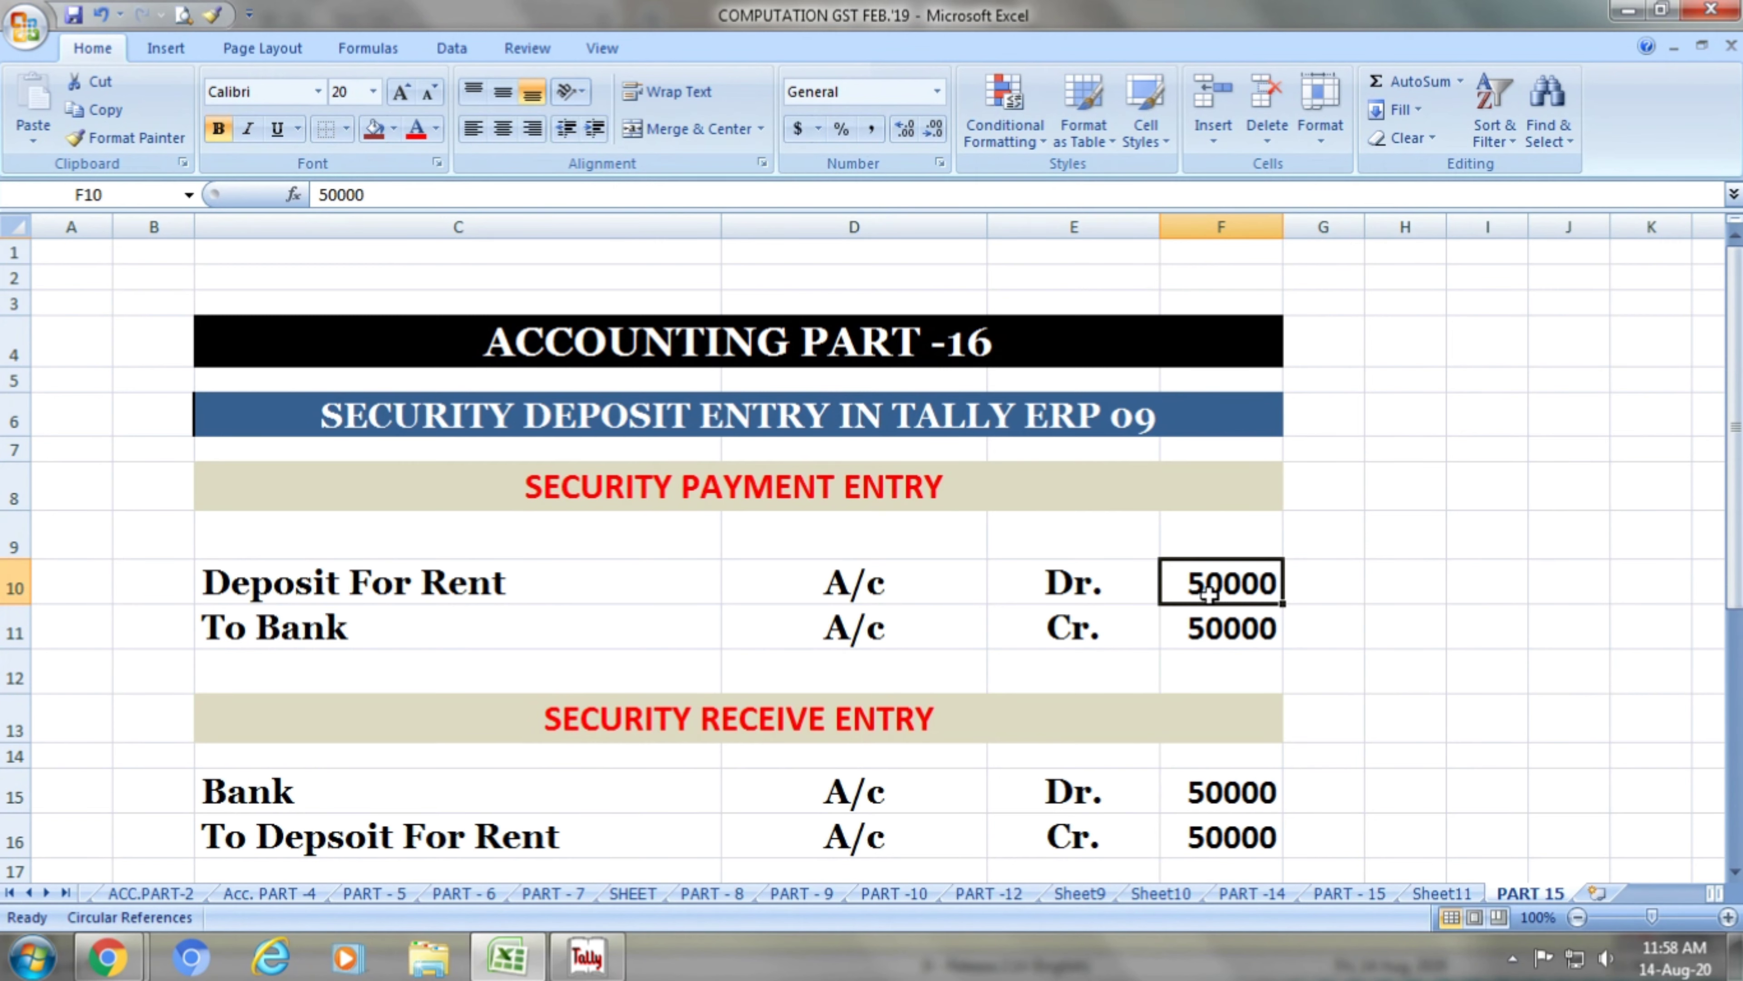
Change the credit account name in cell C11 of the security payment entry to "To Bank/Cash".
{"action": "left_click", "coordinate": [451, 624]}
{"action": "double_click", "coordinate": [451, 624]}
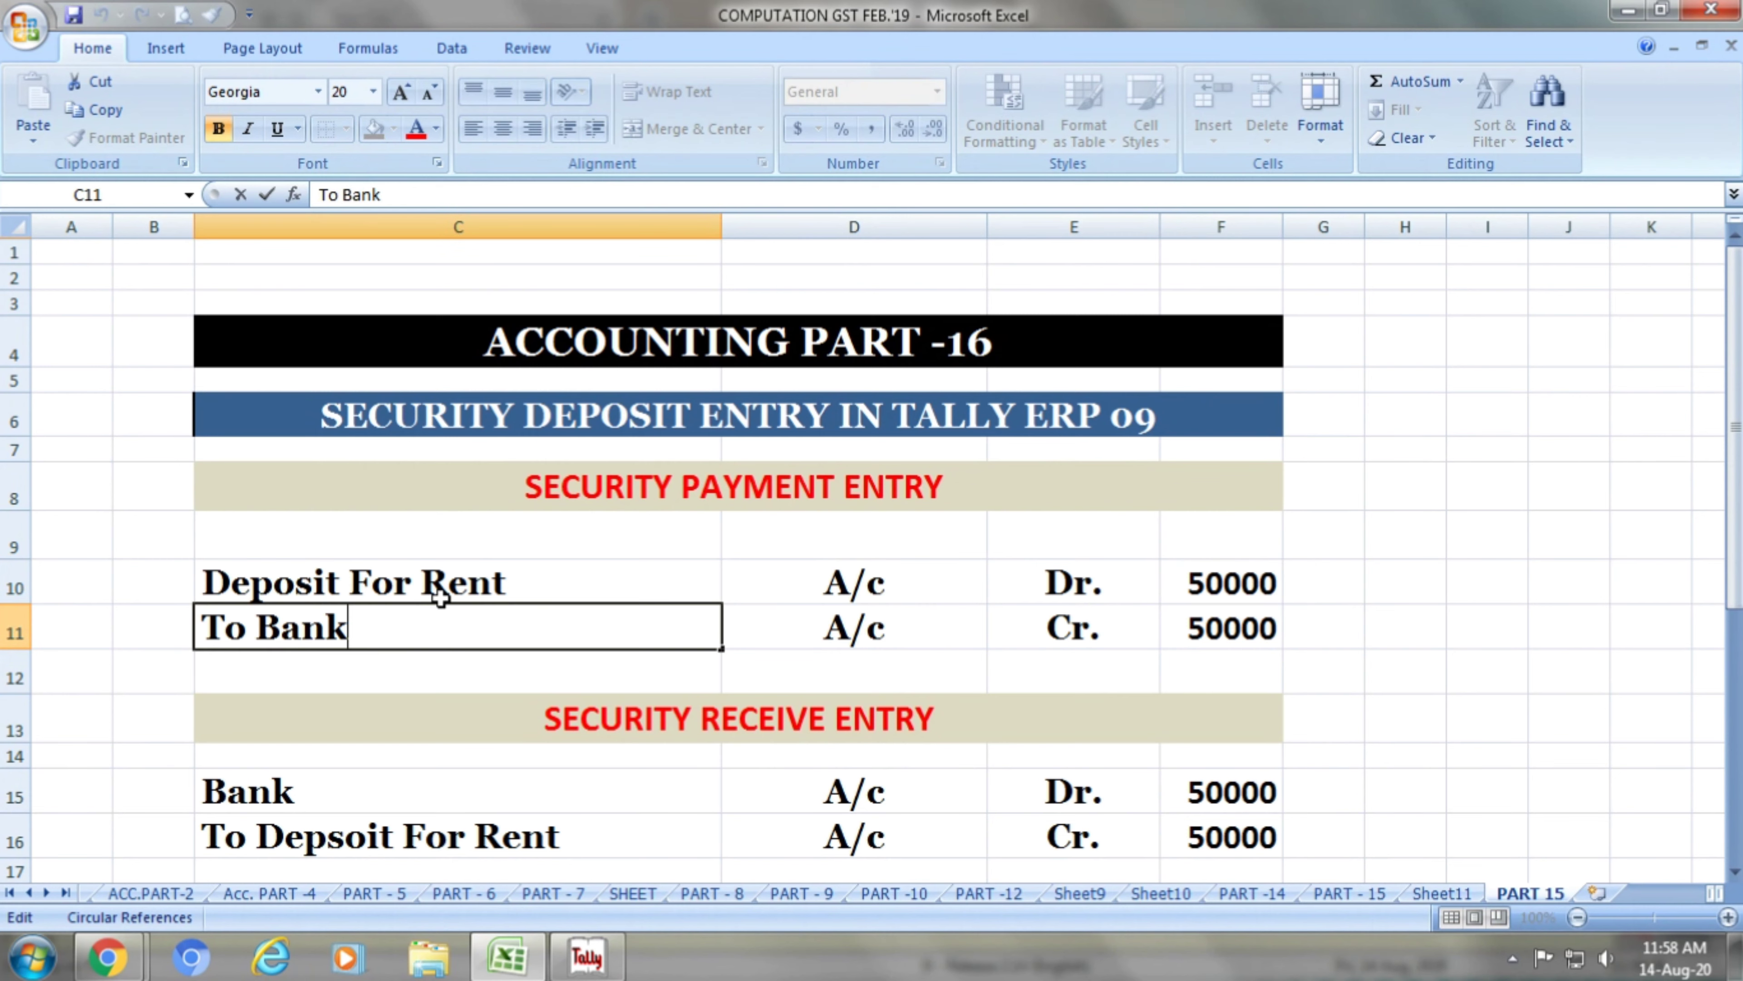
{"action": "type", "text": "/CASH"}
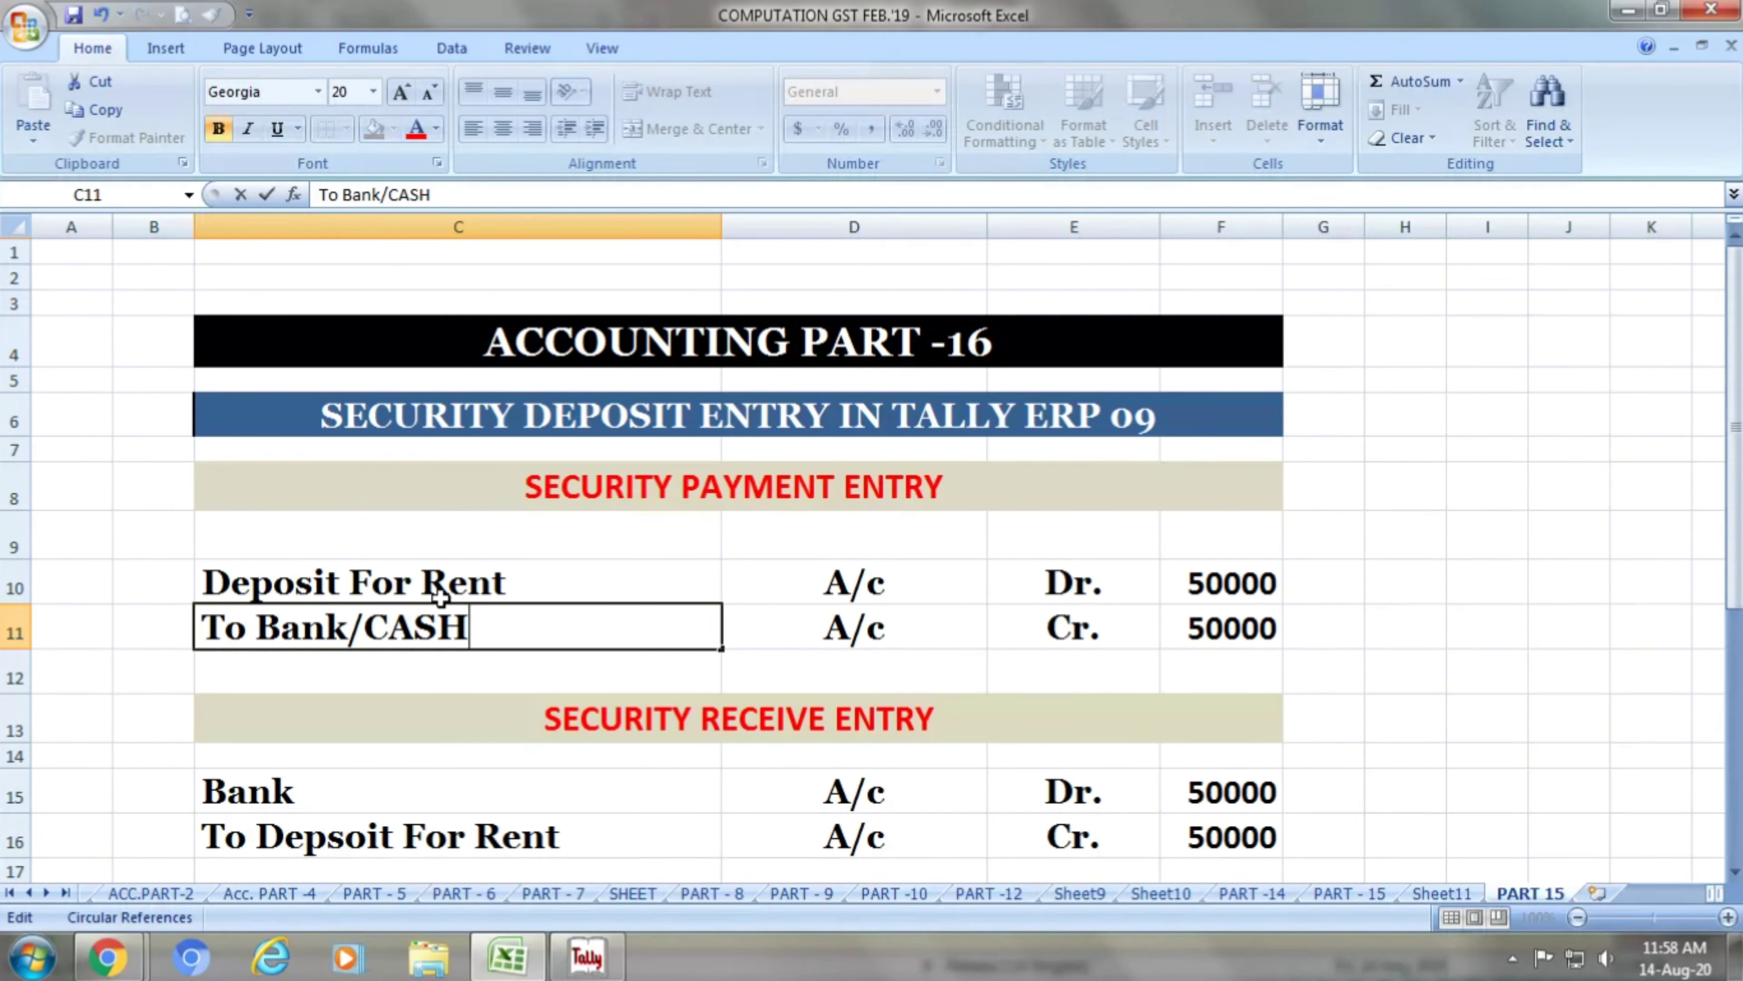
{"action": "key", "text": "BackSpace"}
{"action": "key", "text": "BackSpace"}
{"action": "key", "text": "BackSpace"}
{"action": "type", "text": "ash"}
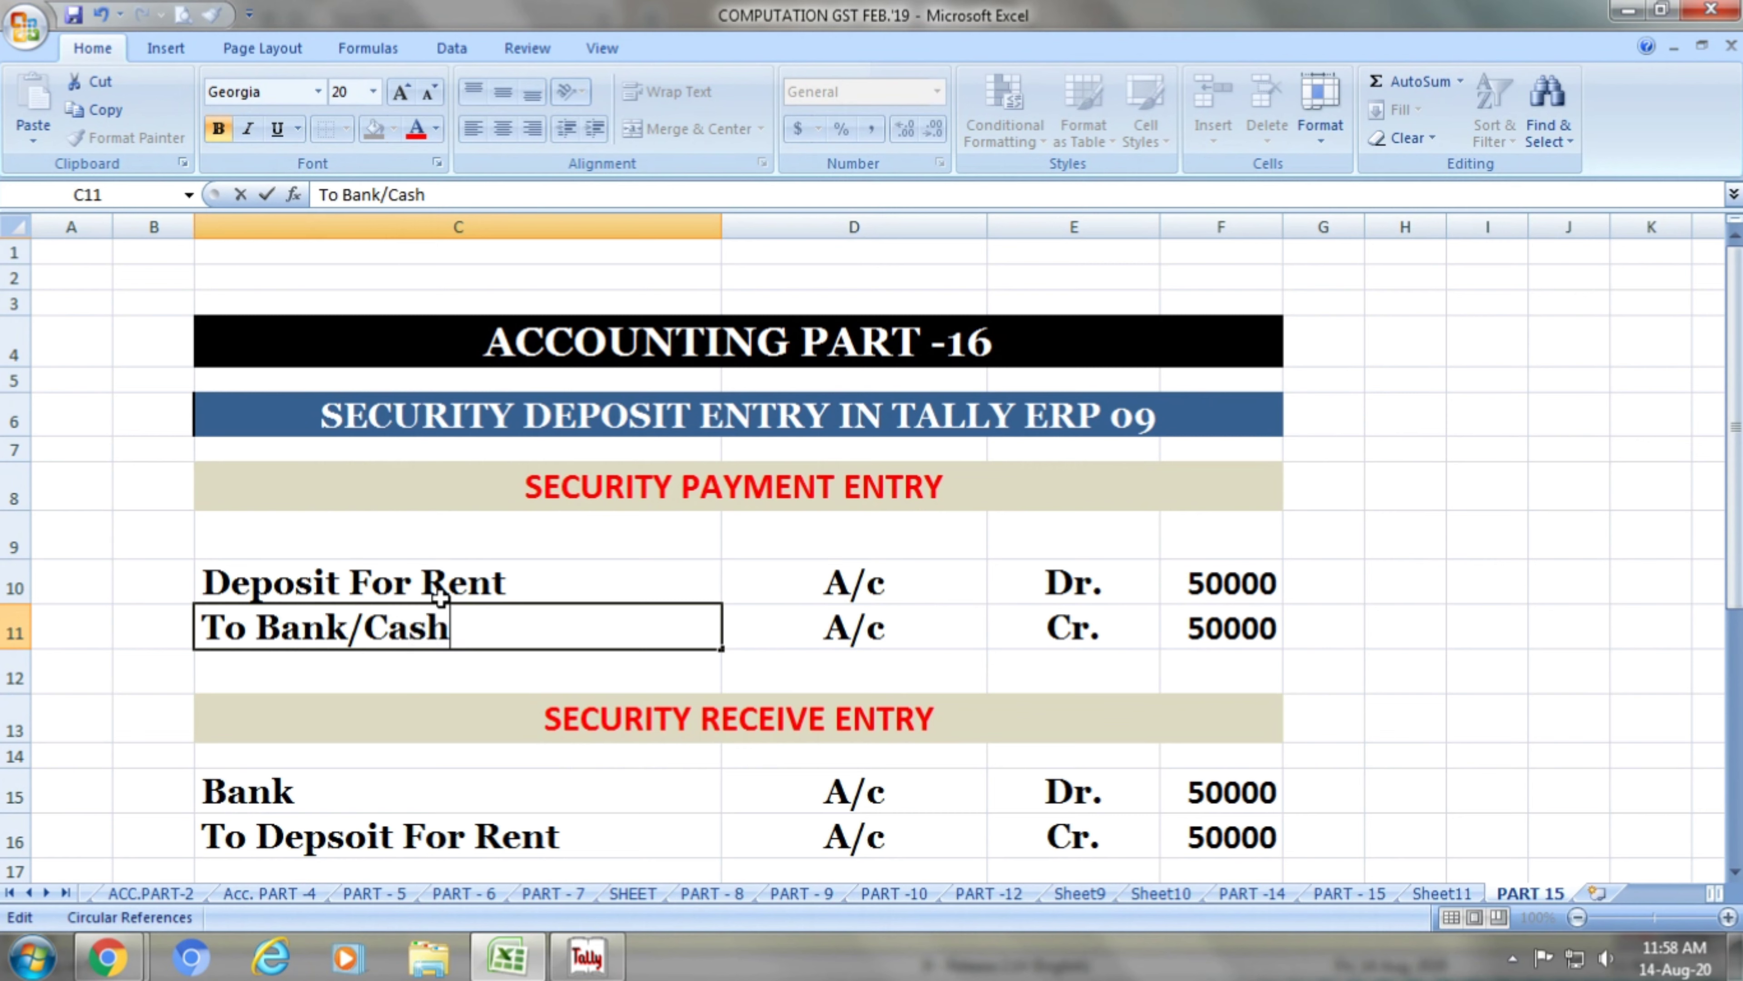
{"action": "key", "text": "Return"}
{"action": "key", "text": "Up"}
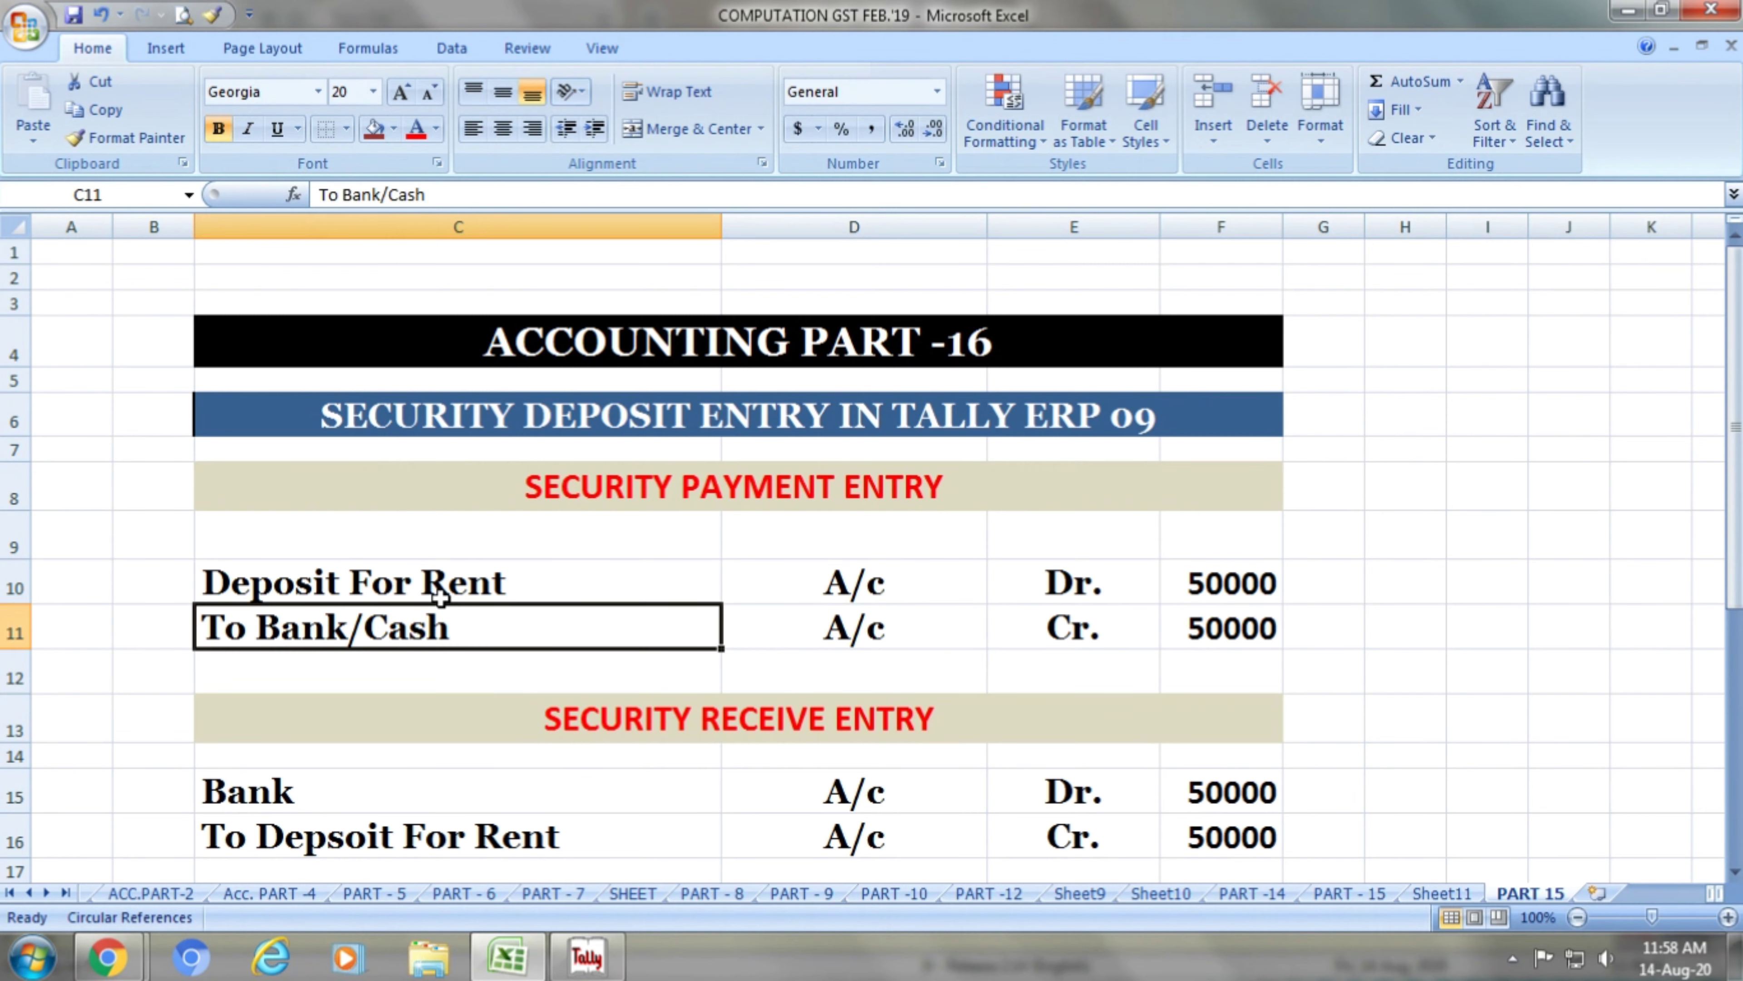
Examine the account, Cr. and amount cells of the payment entry's credit line in row 11.
{"action": "left_click", "coordinate": [871, 624]}
{"action": "left_click", "coordinate": [1067, 625]}
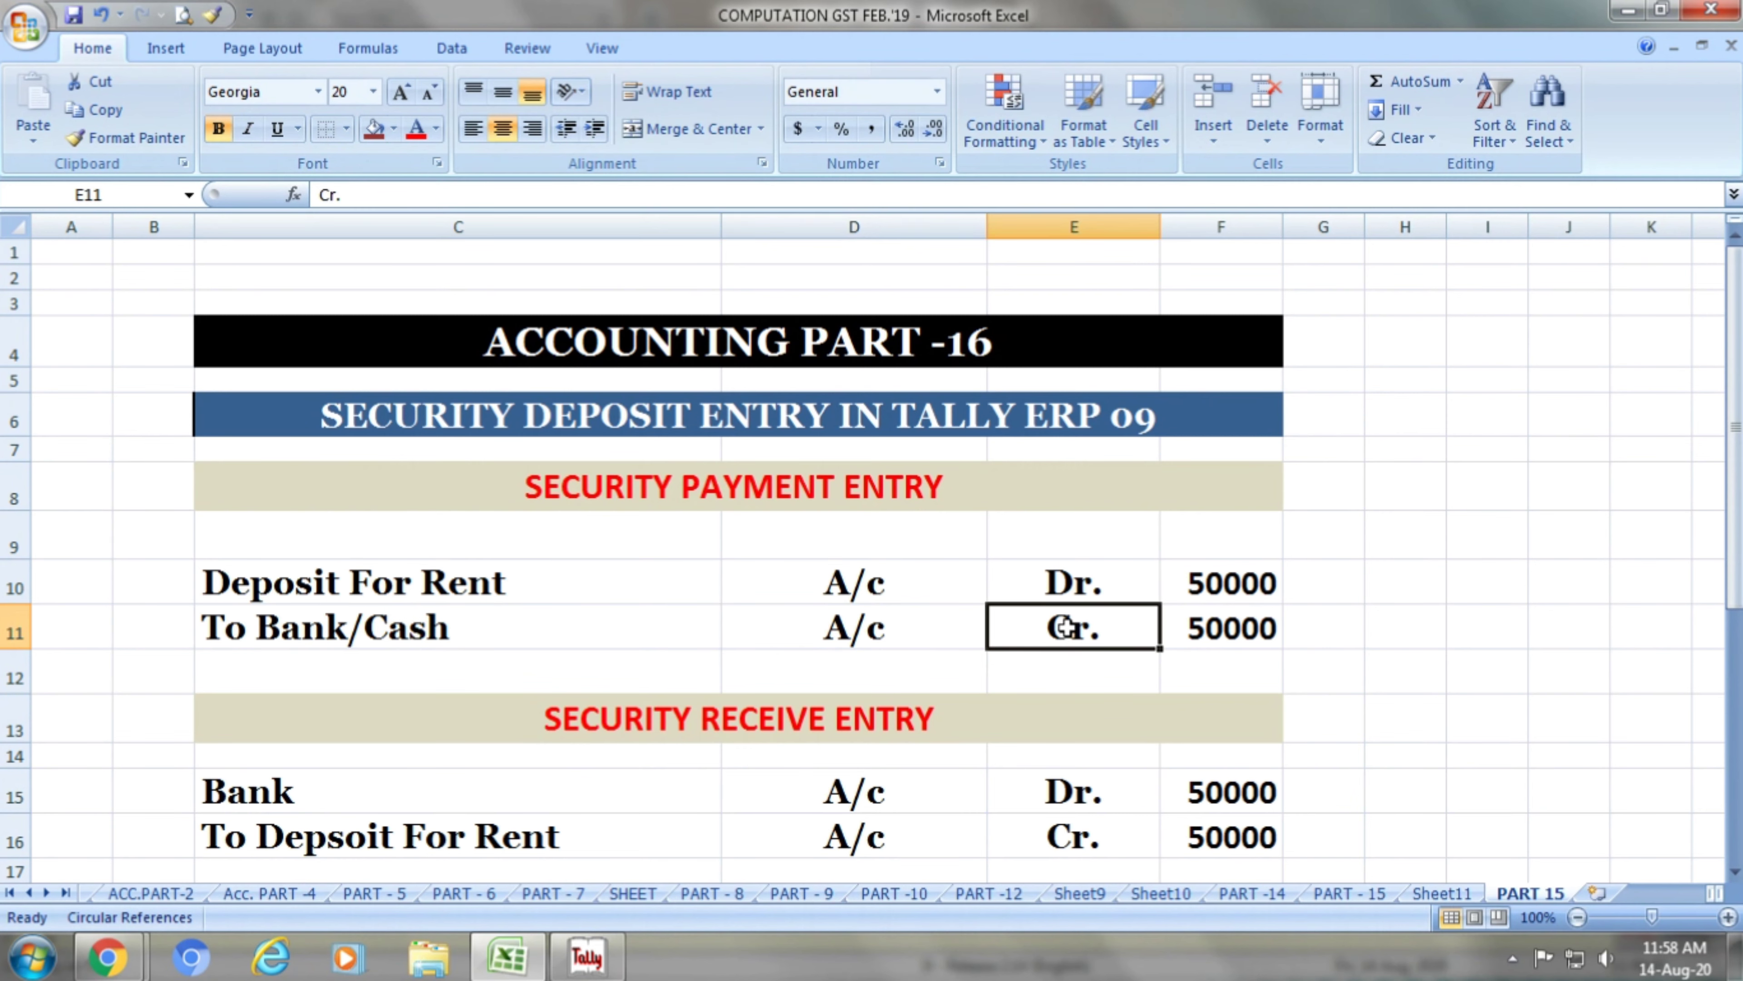
{"action": "left_click", "coordinate": [1208, 625]}
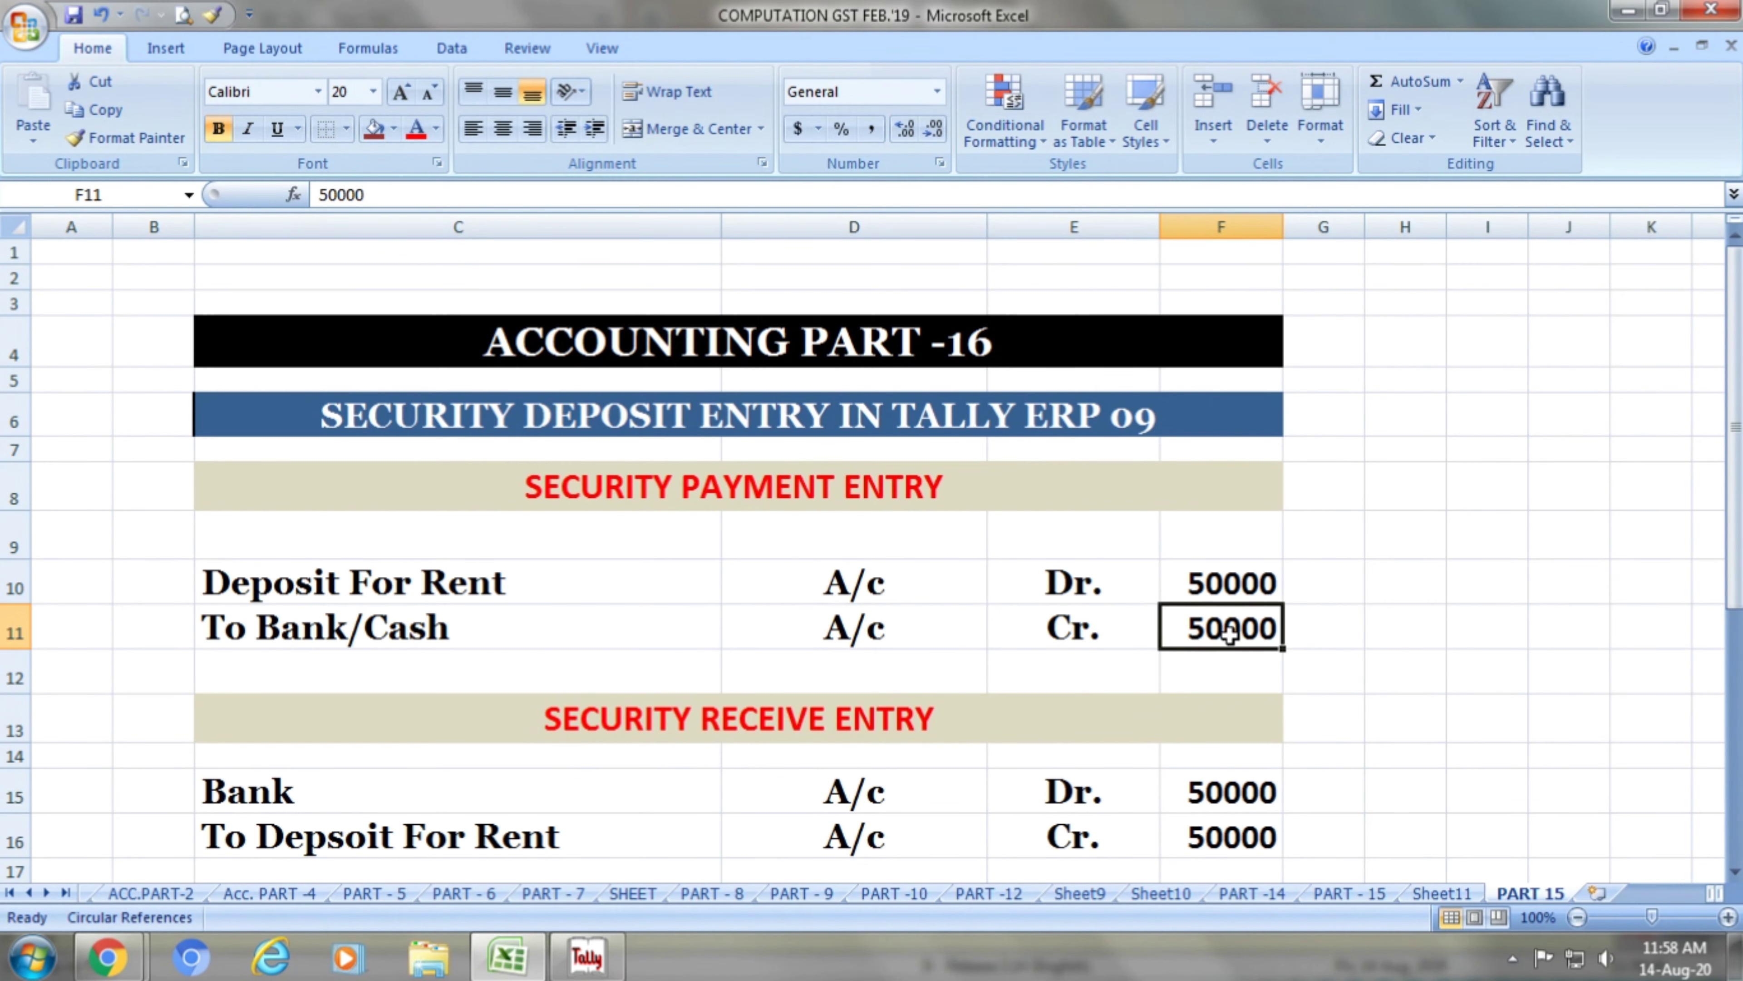
{"action": "scroll", "coordinate": [1228, 632], "scroll_direction": "down", "scroll_amount": 1}
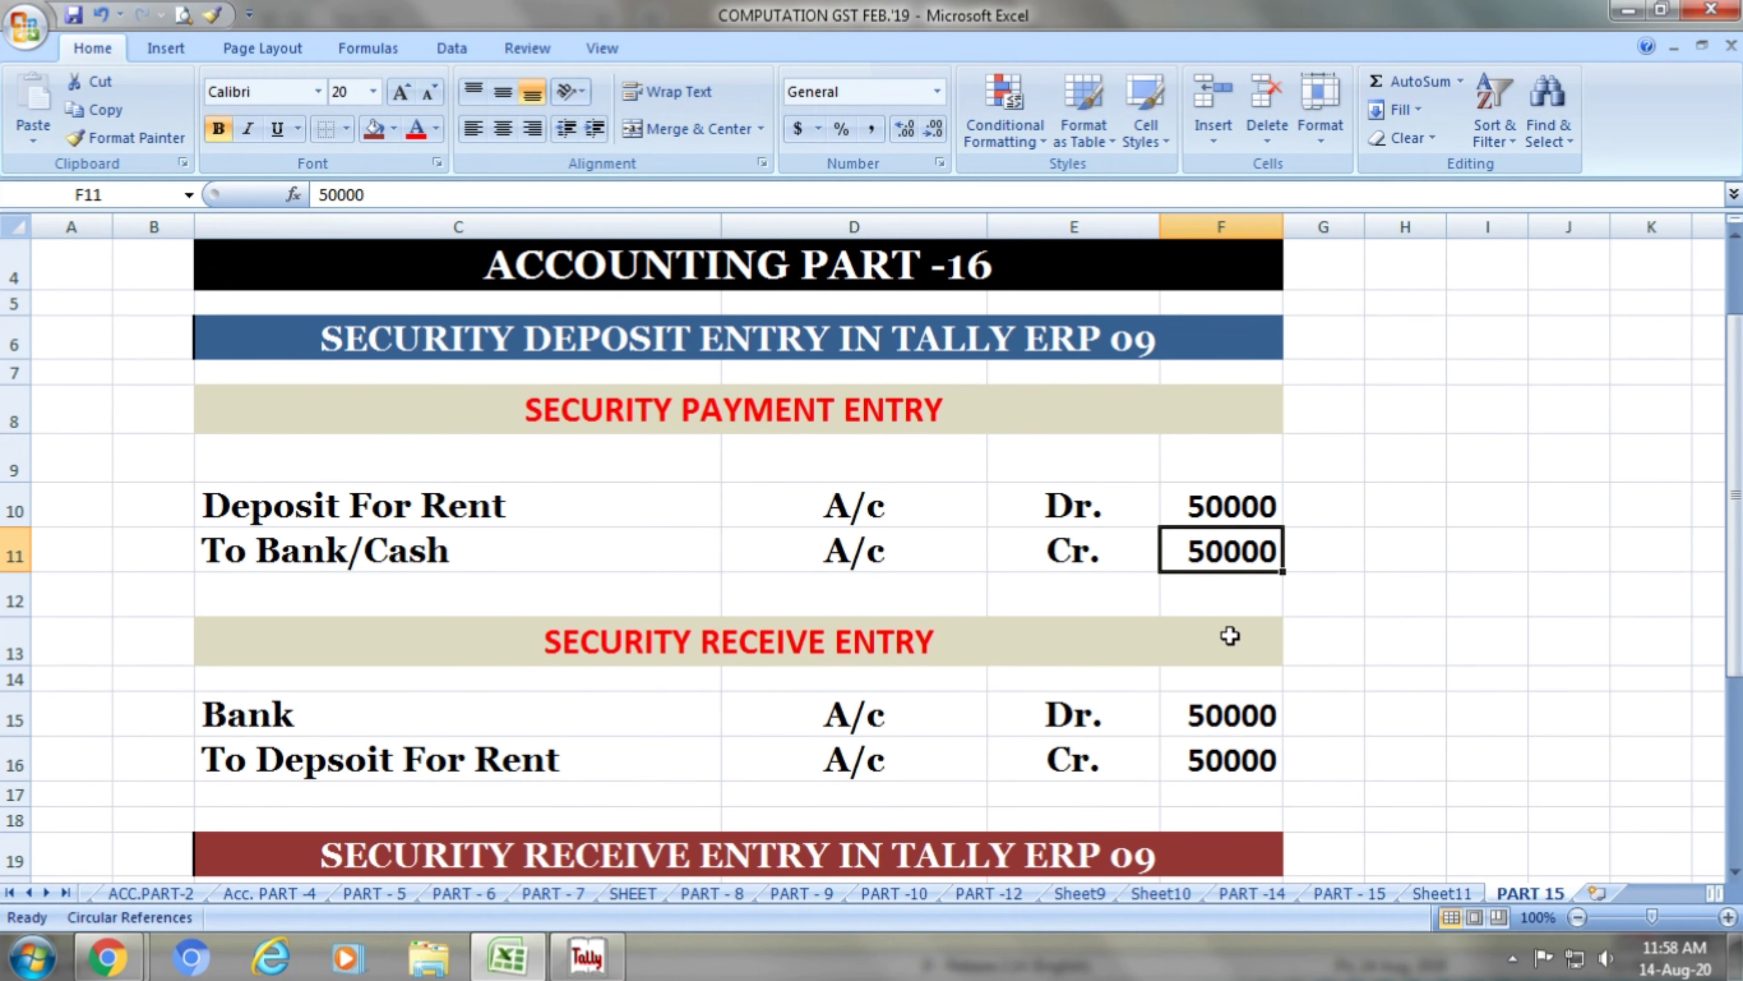
Change the debit account name in cell C15 under SECURITY RECEIVE ENTRY to "Bank/Cash".
{"action": "left_click", "coordinate": [1082, 639]}
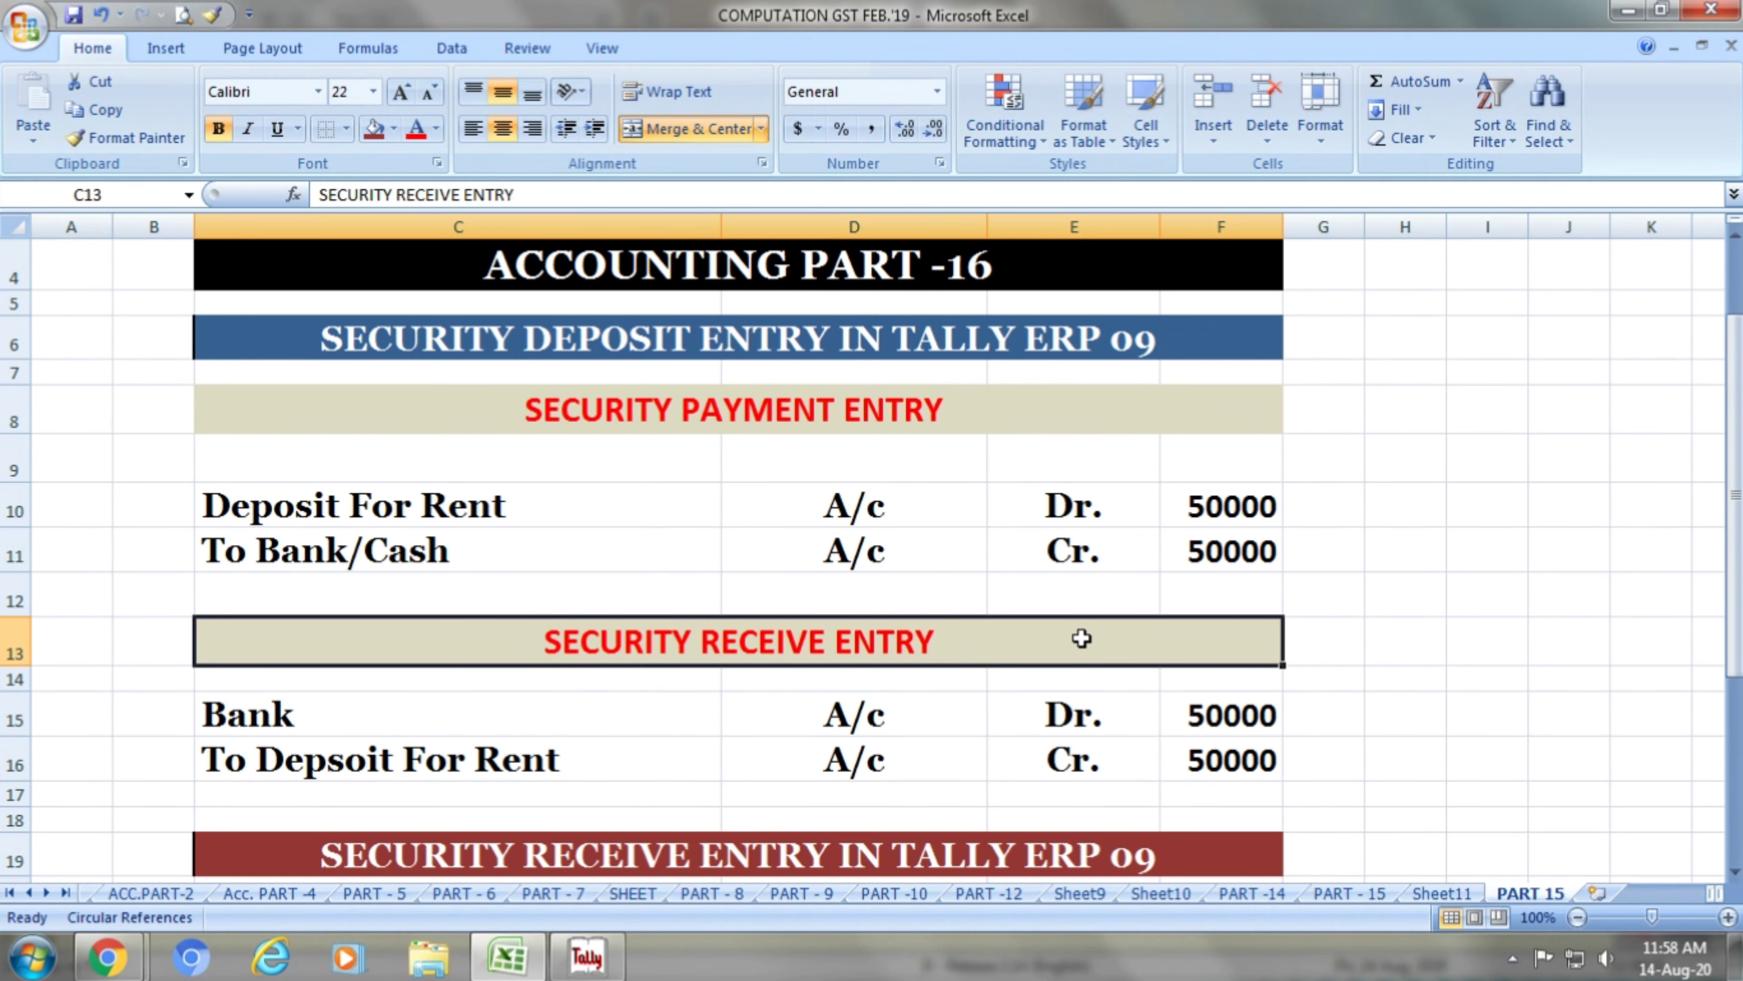
{"action": "left_click", "coordinate": [533, 711]}
{"action": "key", "text": "F2"}
{"action": "type", "text": "/"}
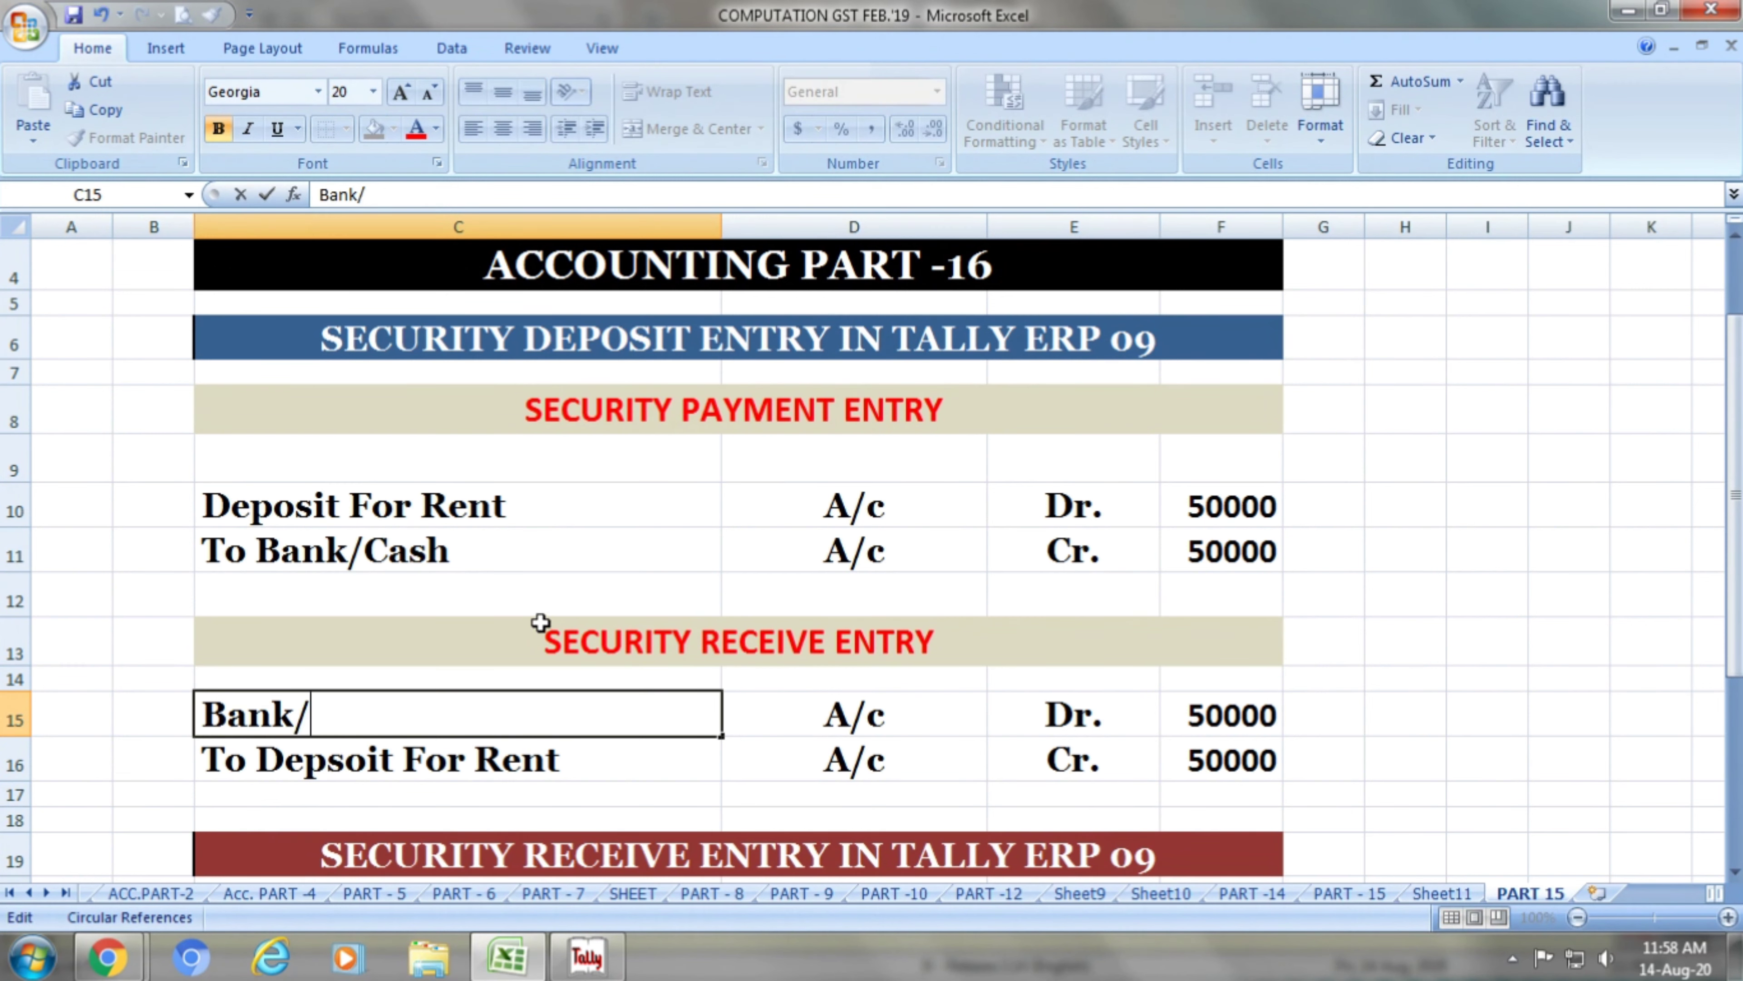
{"action": "type", "text": "Cash"}
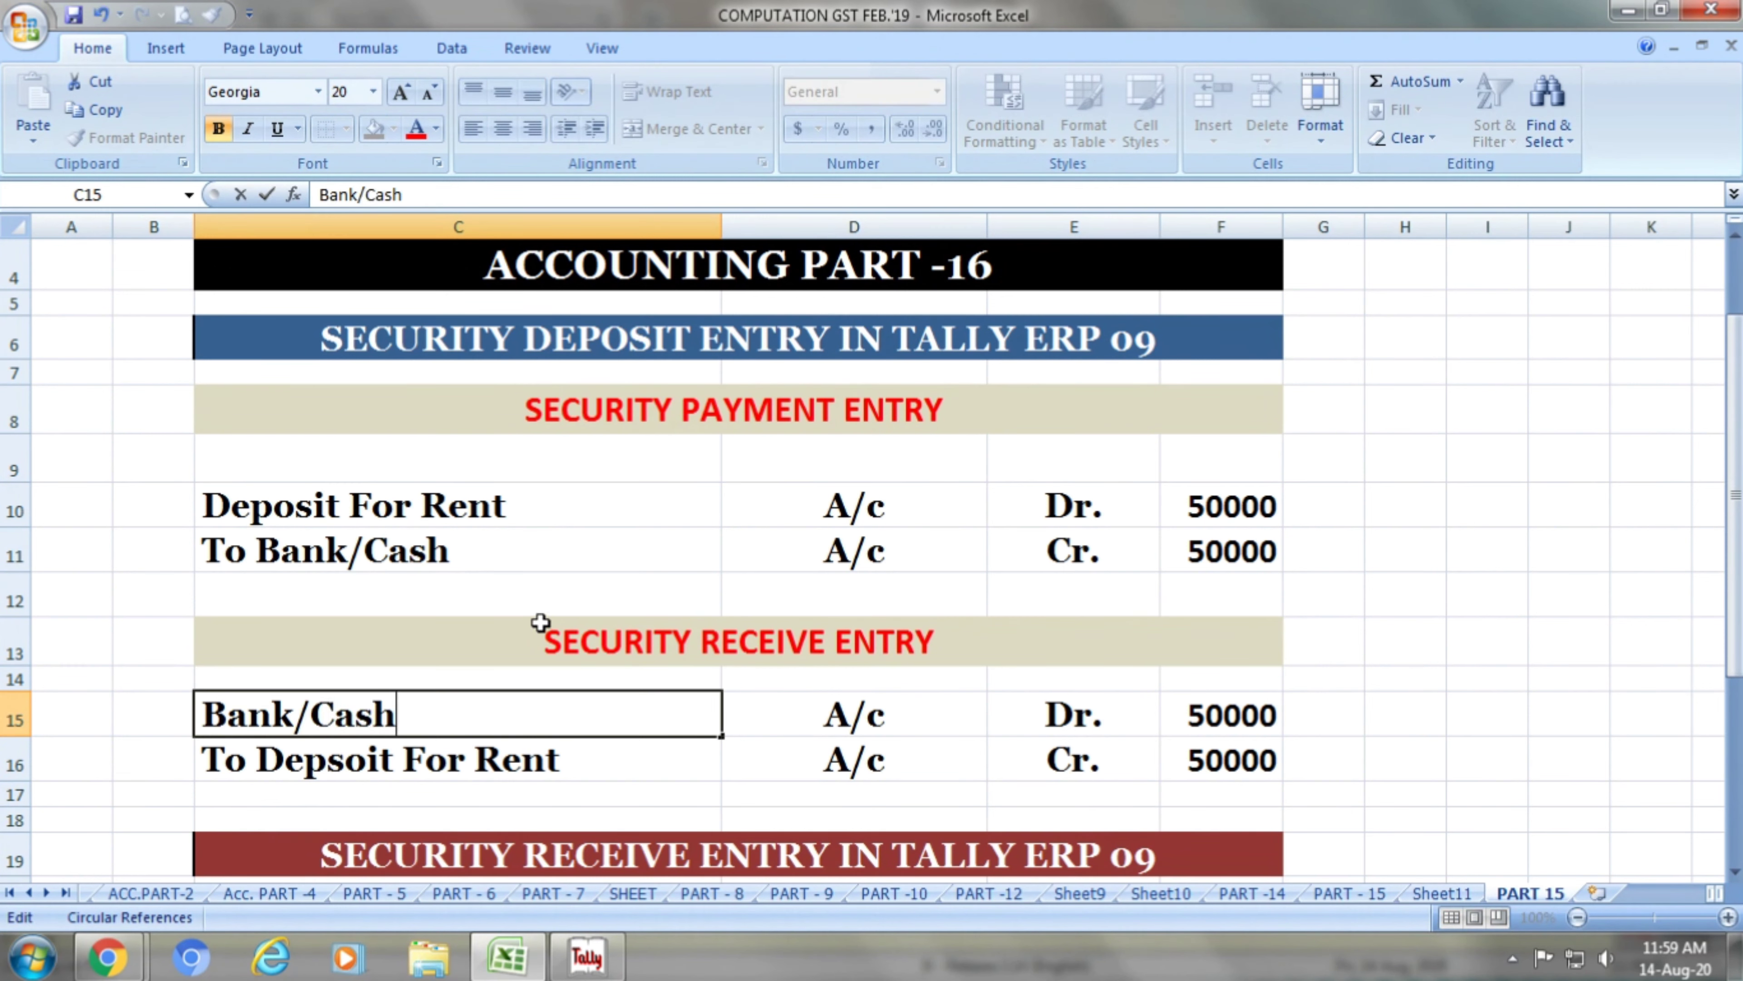
{"action": "key", "text": "Return"}
Examine the security receive entry's debit and credit lines in rows 15 and 16 cell by cell.
{"action": "left_click", "coordinate": [556, 683]}
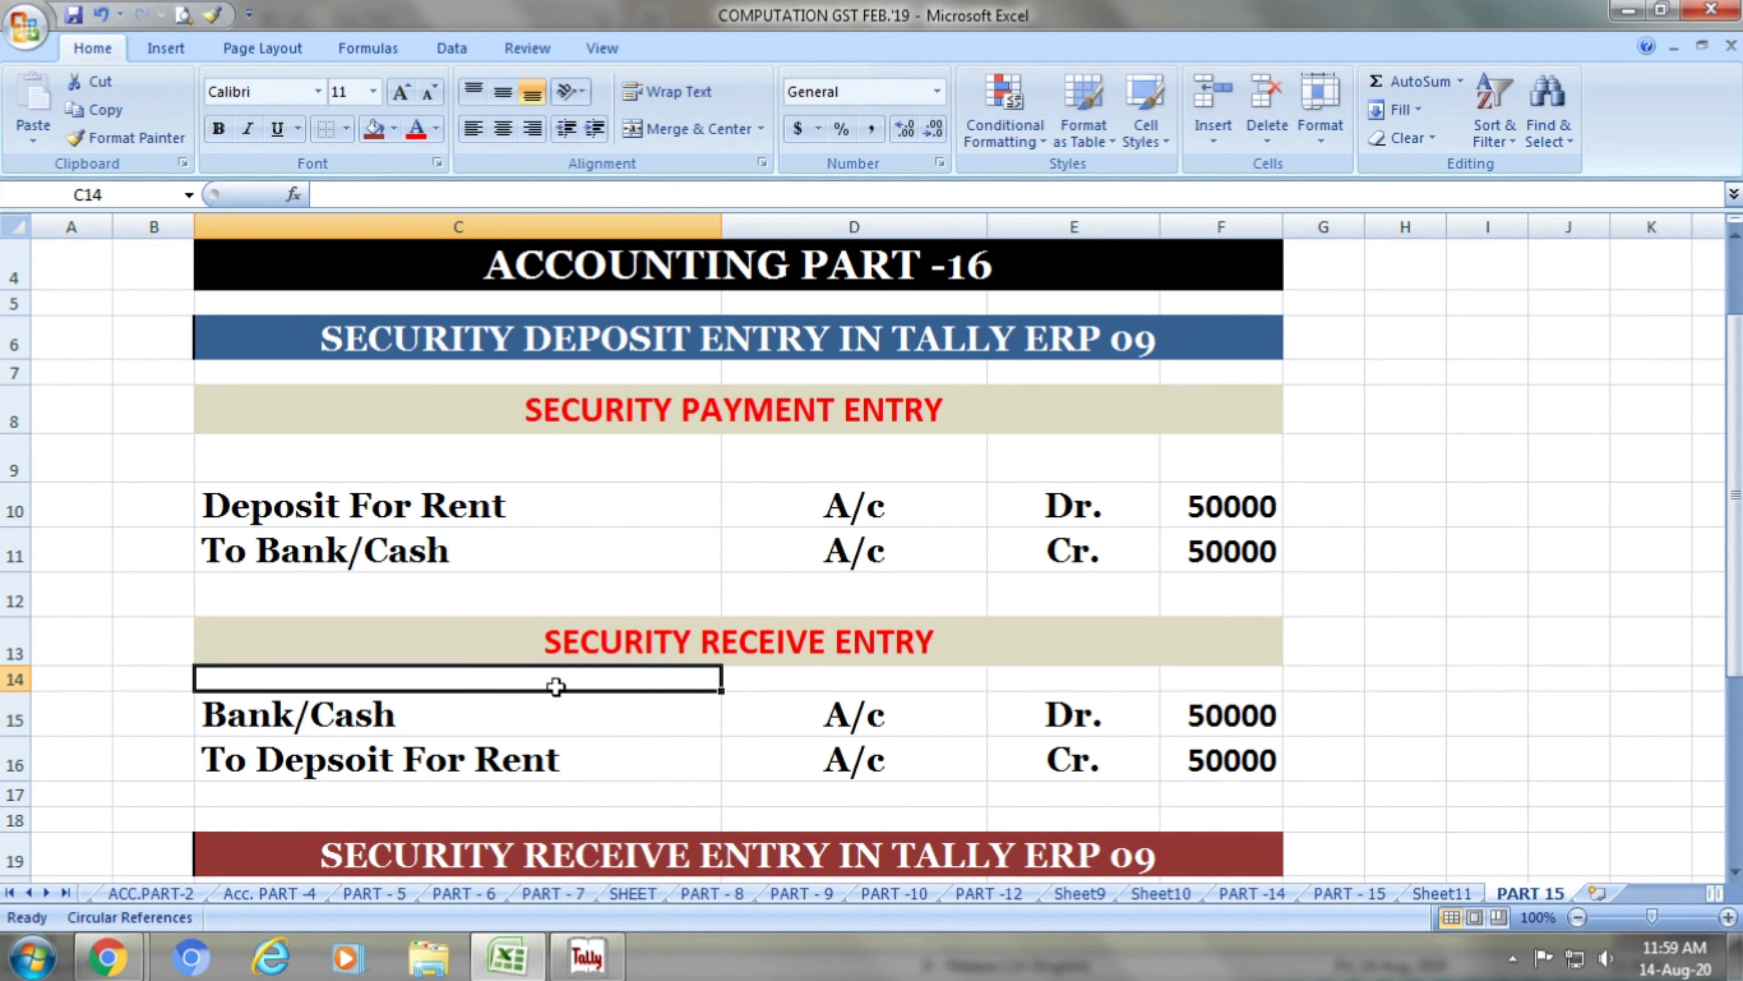
{"action": "left_click", "coordinate": [549, 703]}
{"action": "left_click", "coordinate": [848, 711]}
{"action": "left_click", "coordinate": [1050, 716]}
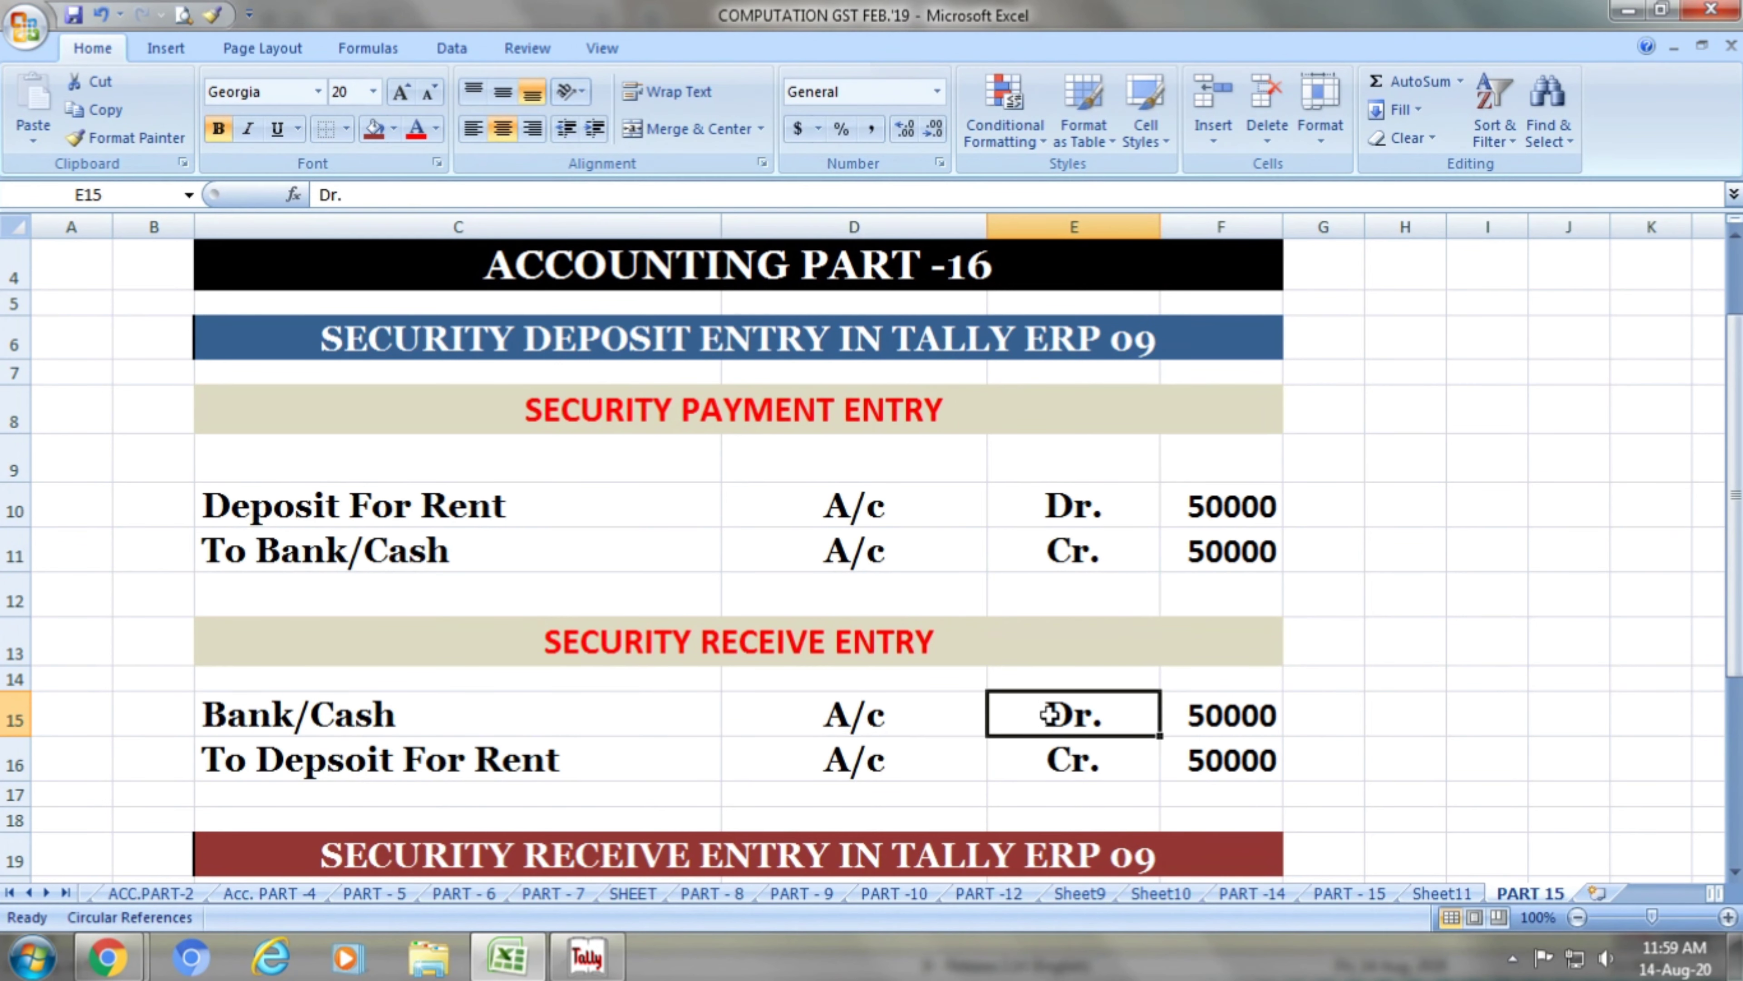
{"action": "left_click", "coordinate": [1206, 715]}
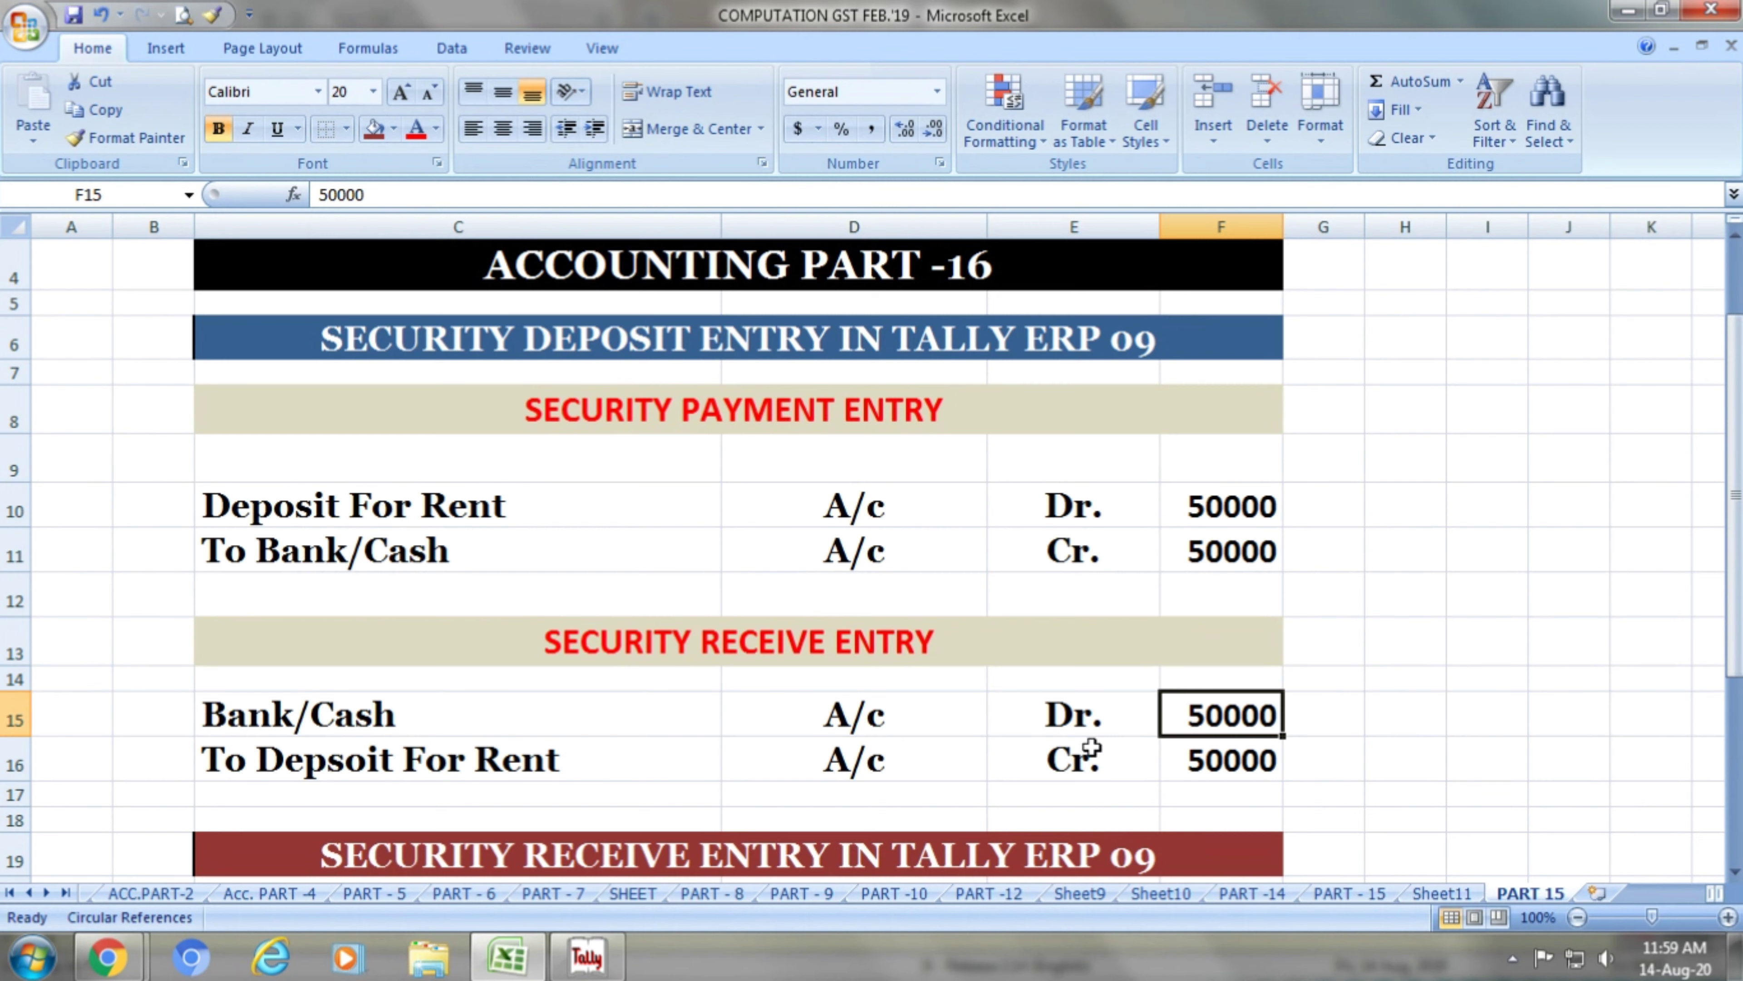
{"action": "left_click", "coordinate": [605, 757]}
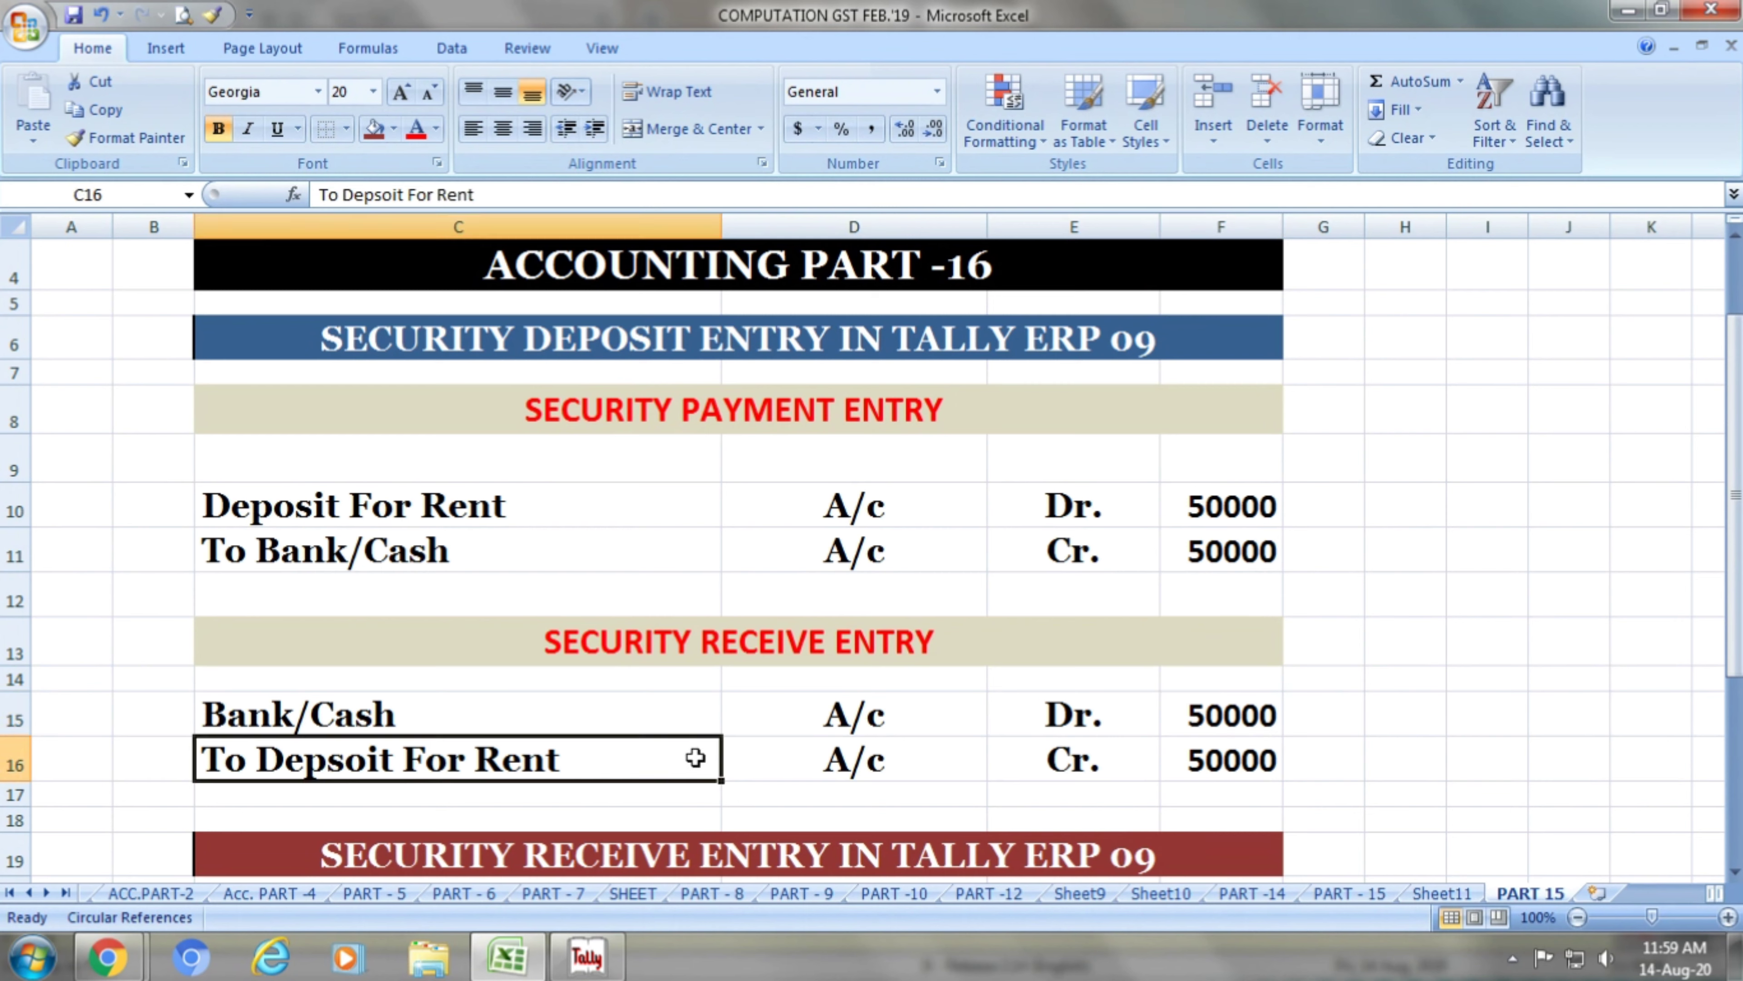
{"action": "left_click", "coordinate": [850, 757]}
{"action": "left_click", "coordinate": [1070, 769]}
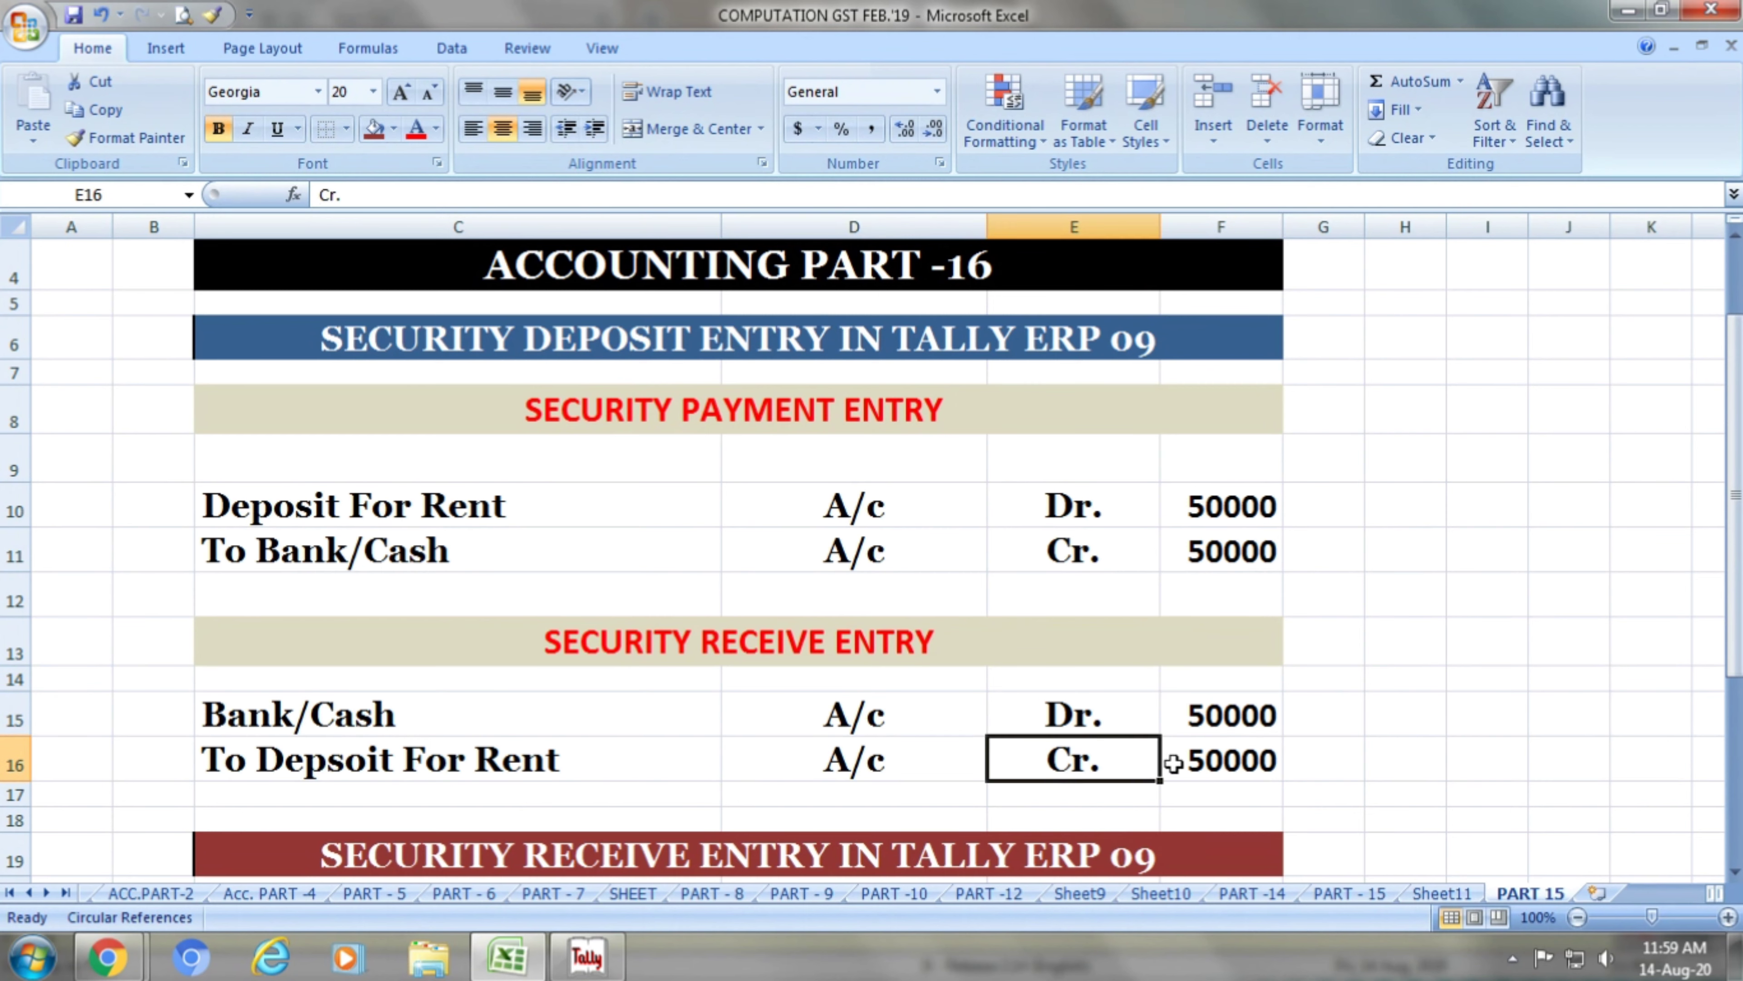
{"action": "left_click", "coordinate": [1206, 762]}
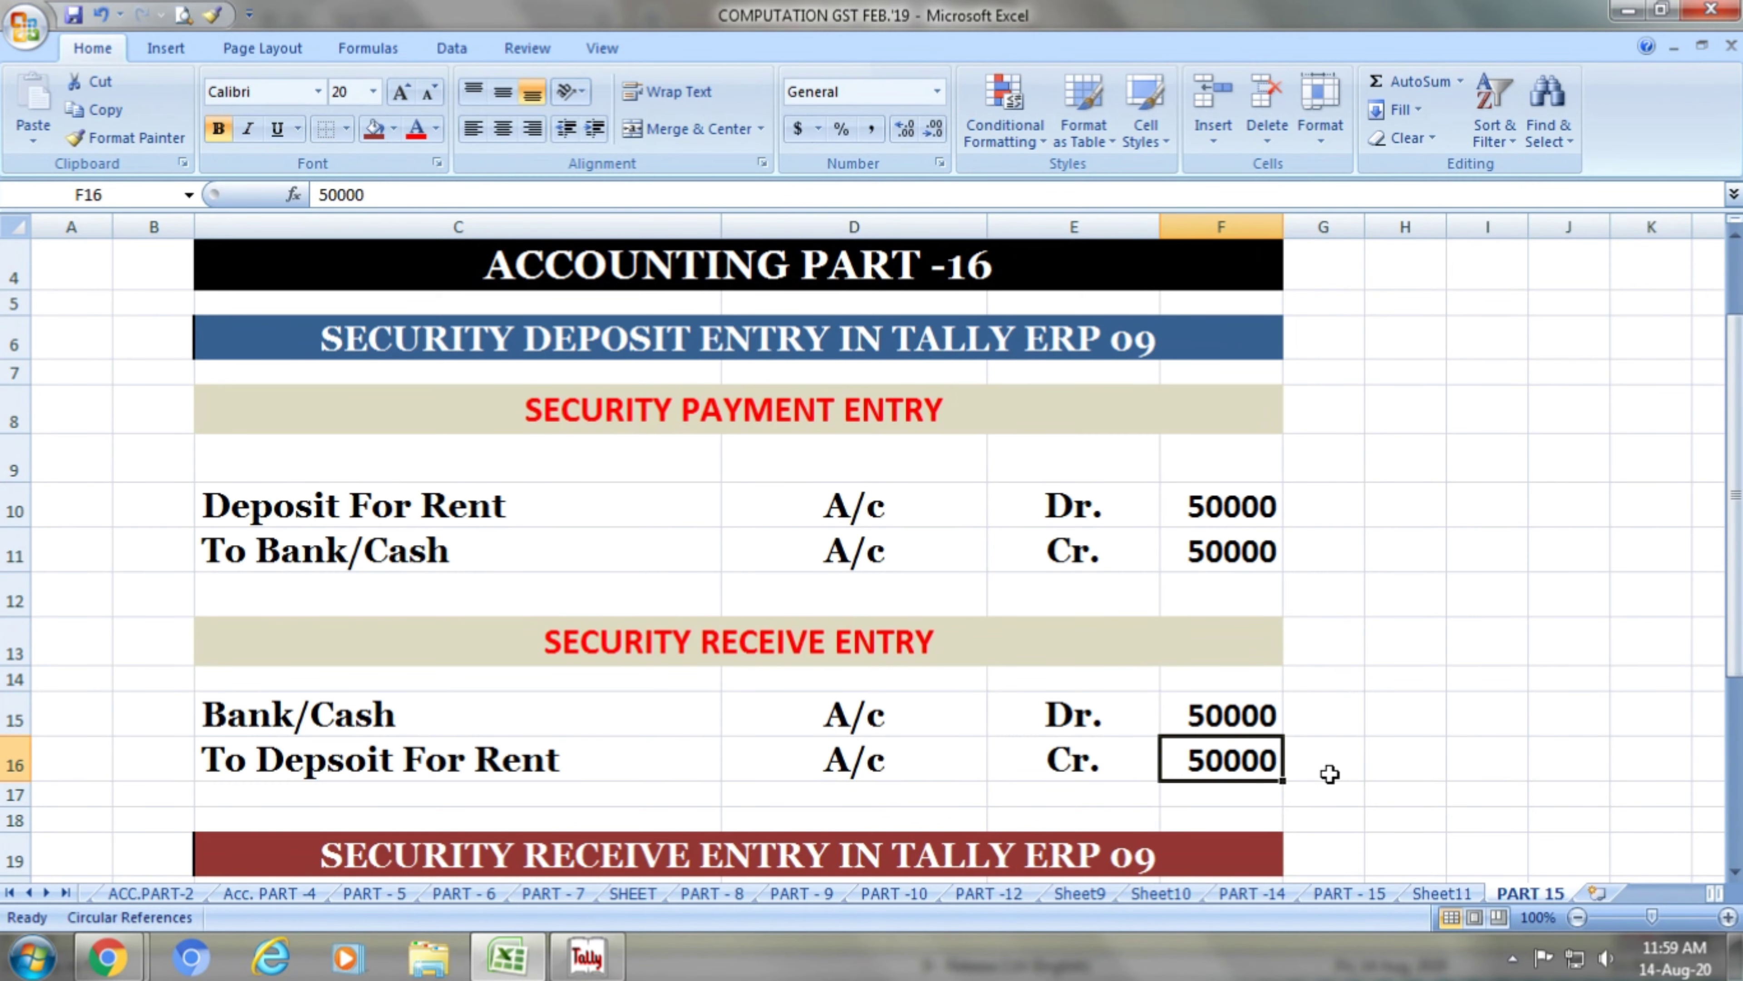
{"action": "scroll", "coordinate": [1329, 774], "scroll_direction": "down", "scroll_amount": 3}
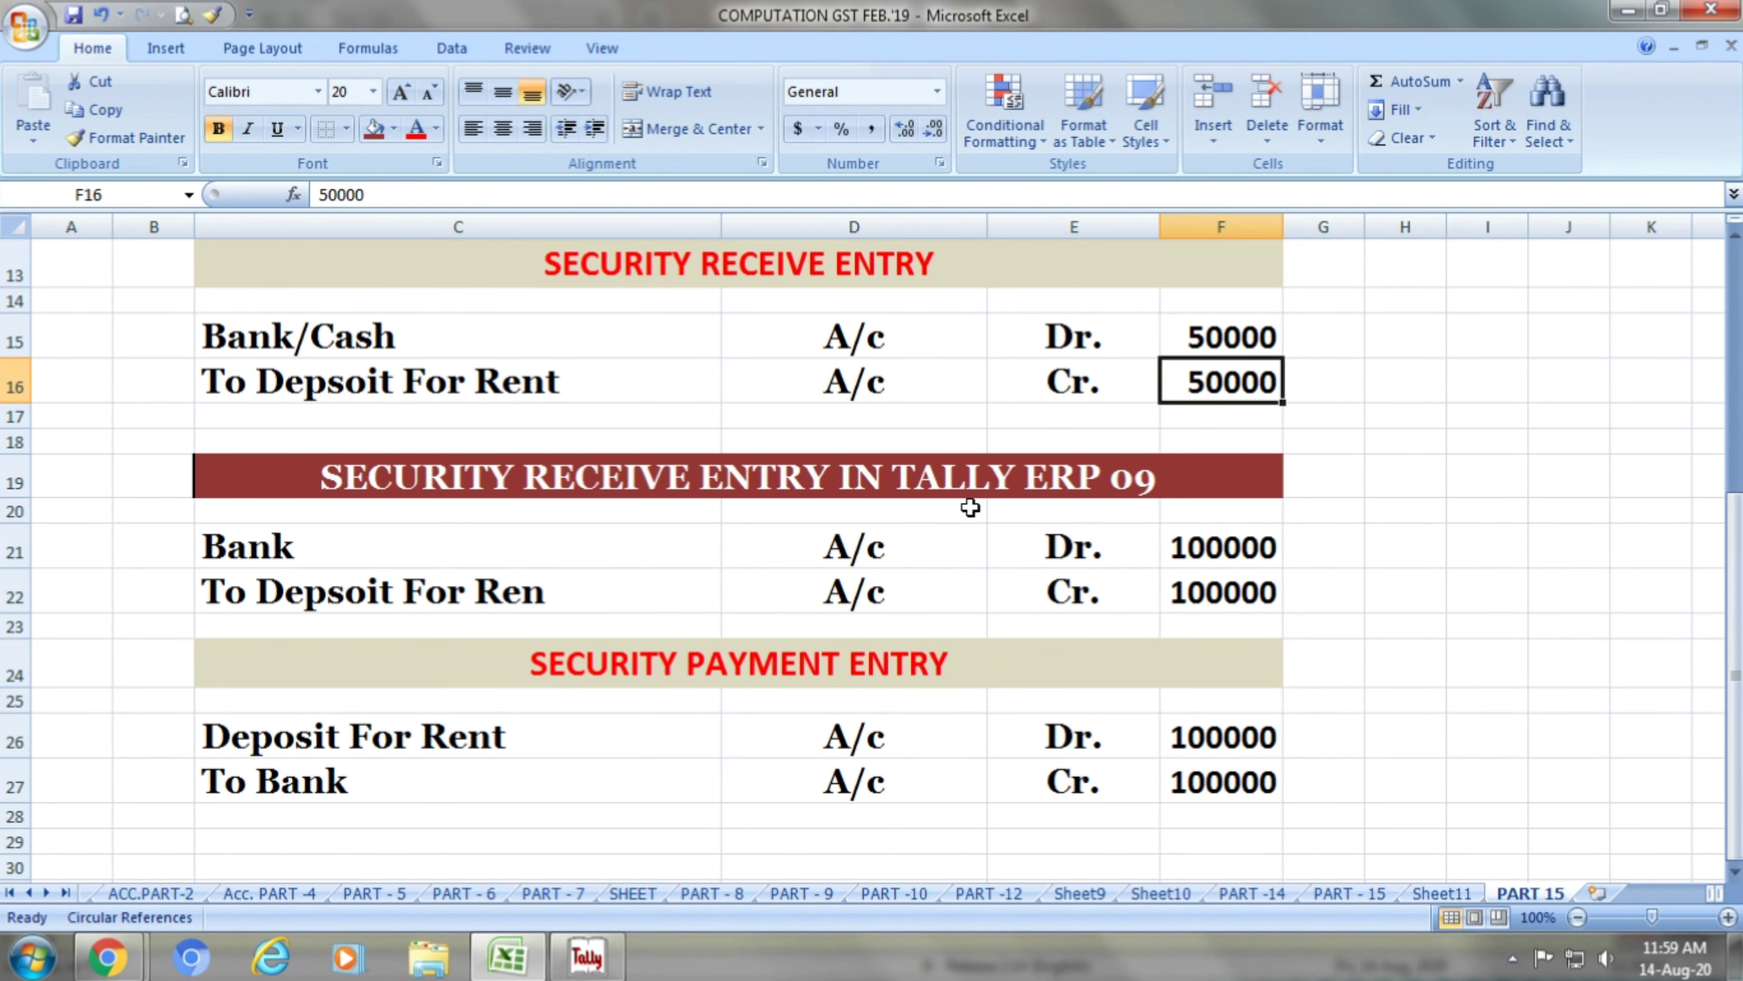
Examine the heading in row 19 and the Bank debit line in row 21 of the second security receive entry.
{"action": "left_click", "coordinate": [946, 482]}
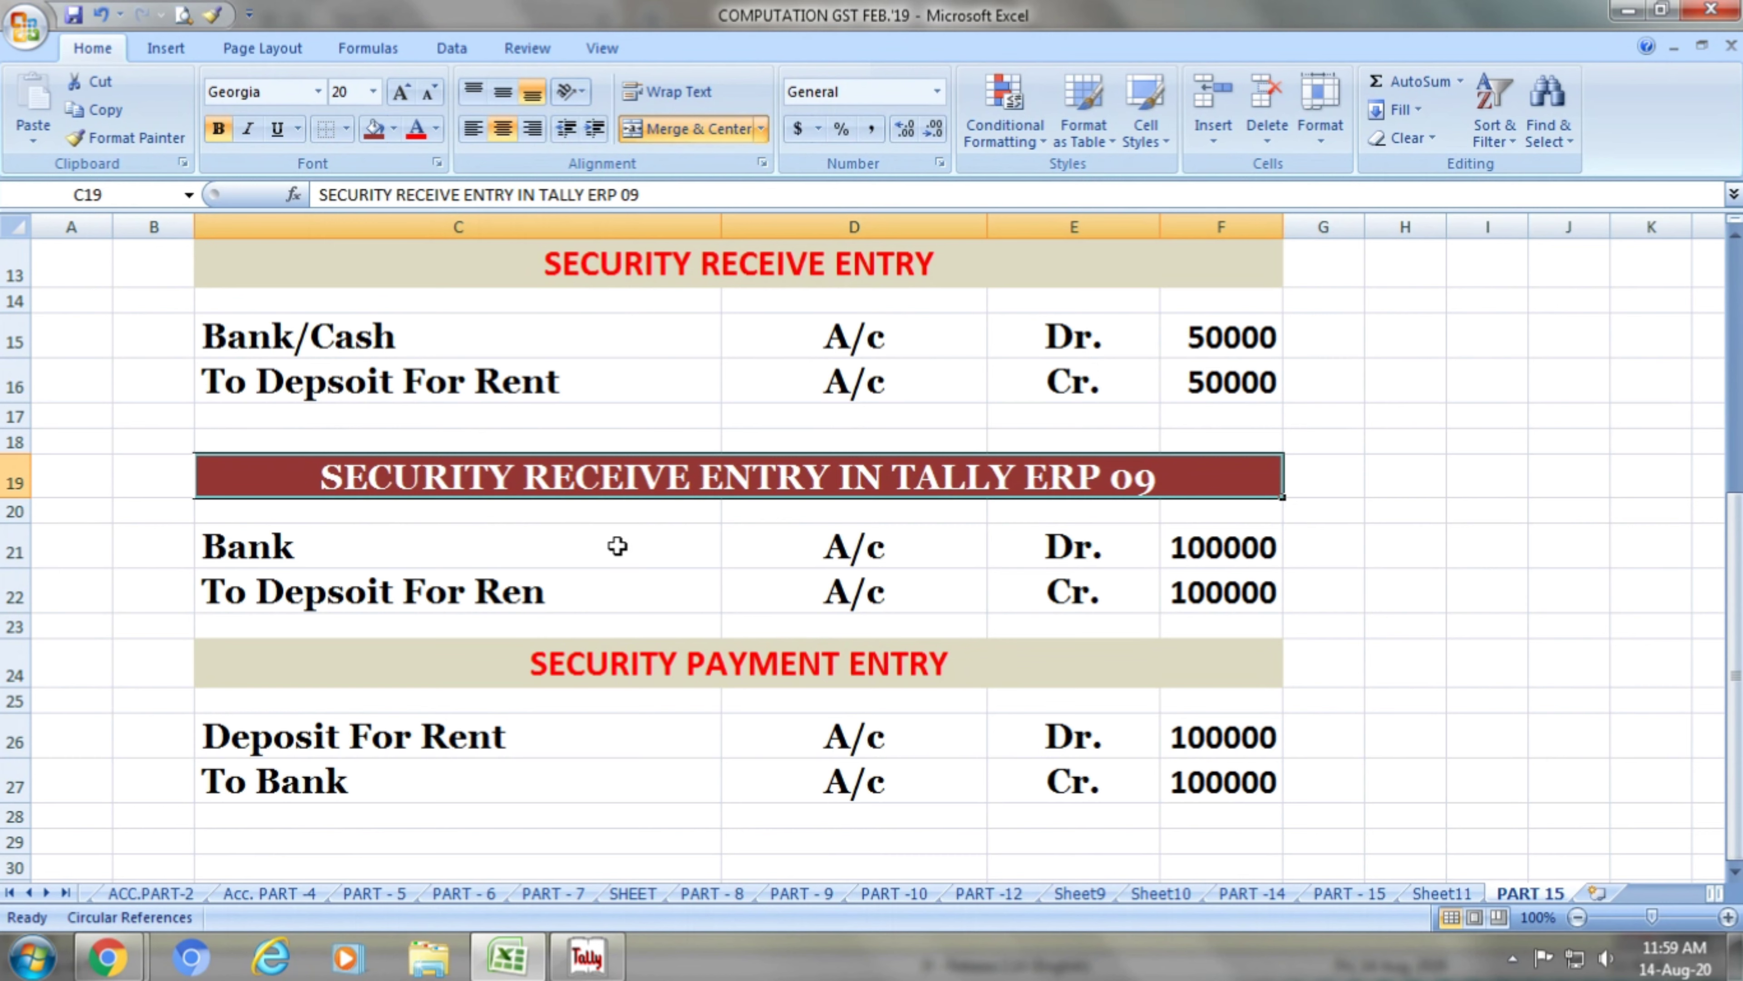
{"action": "left_click", "coordinate": [594, 552]}
{"action": "left_click", "coordinate": [888, 555]}
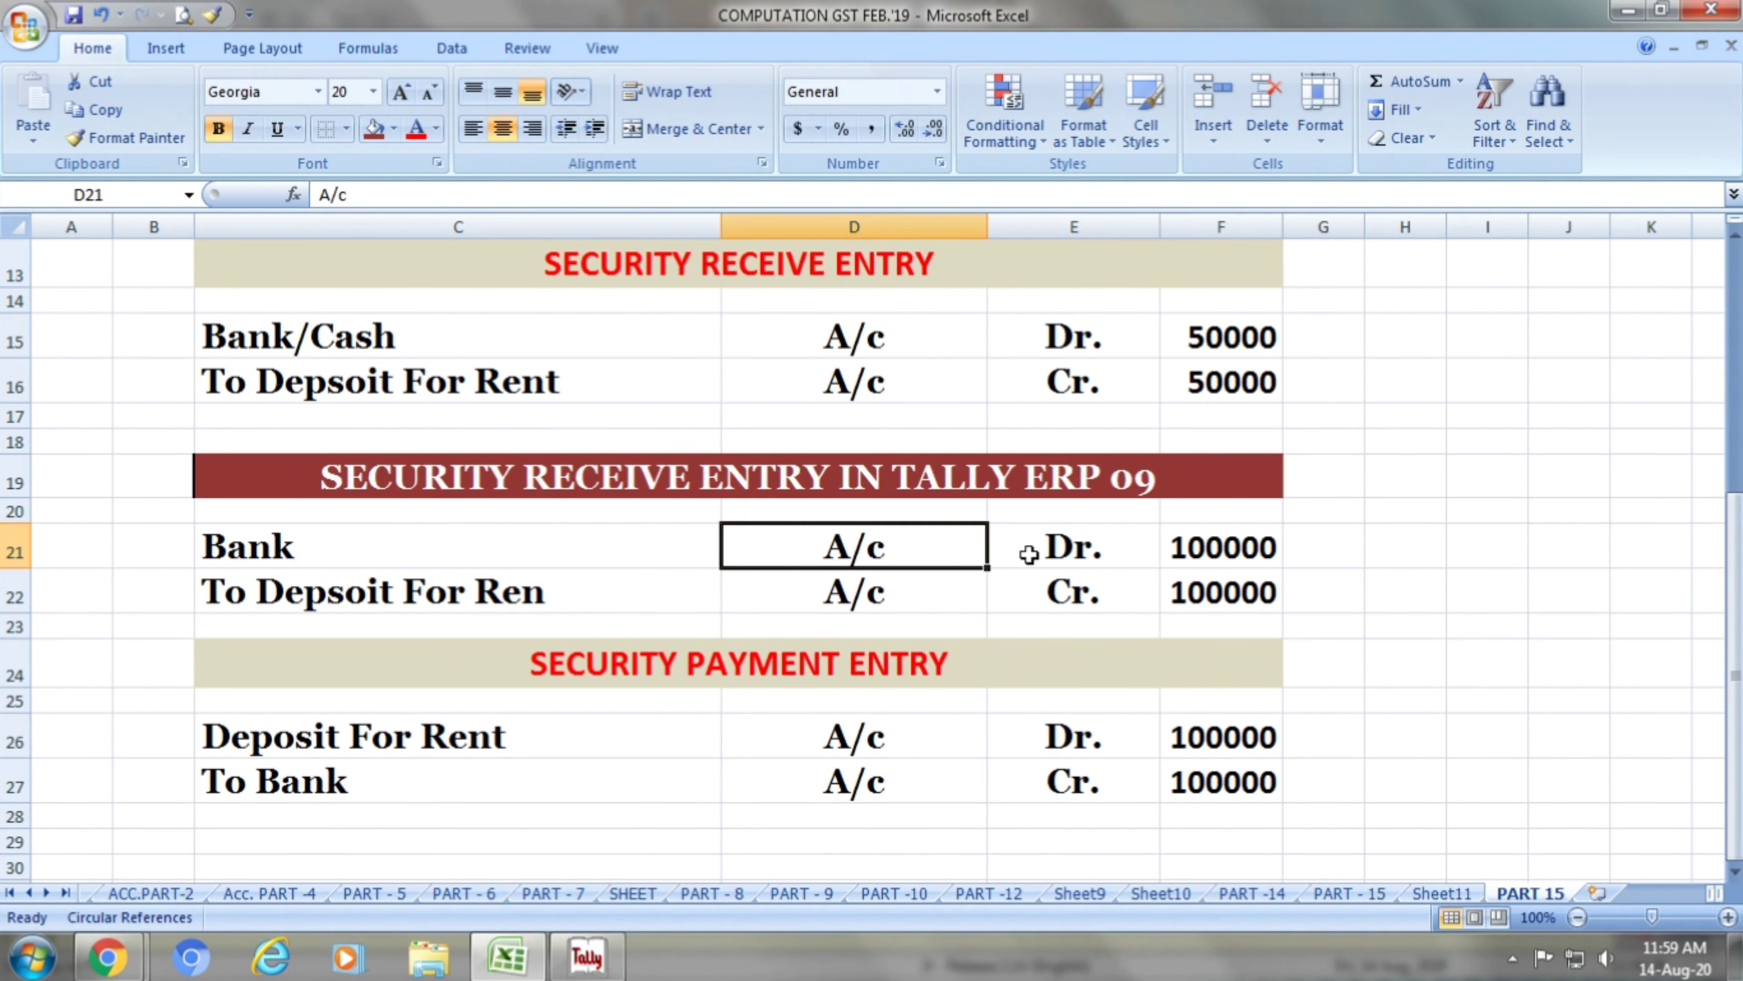
{"action": "left_click", "coordinate": [1060, 553]}
{"action": "left_click", "coordinate": [1201, 548]}
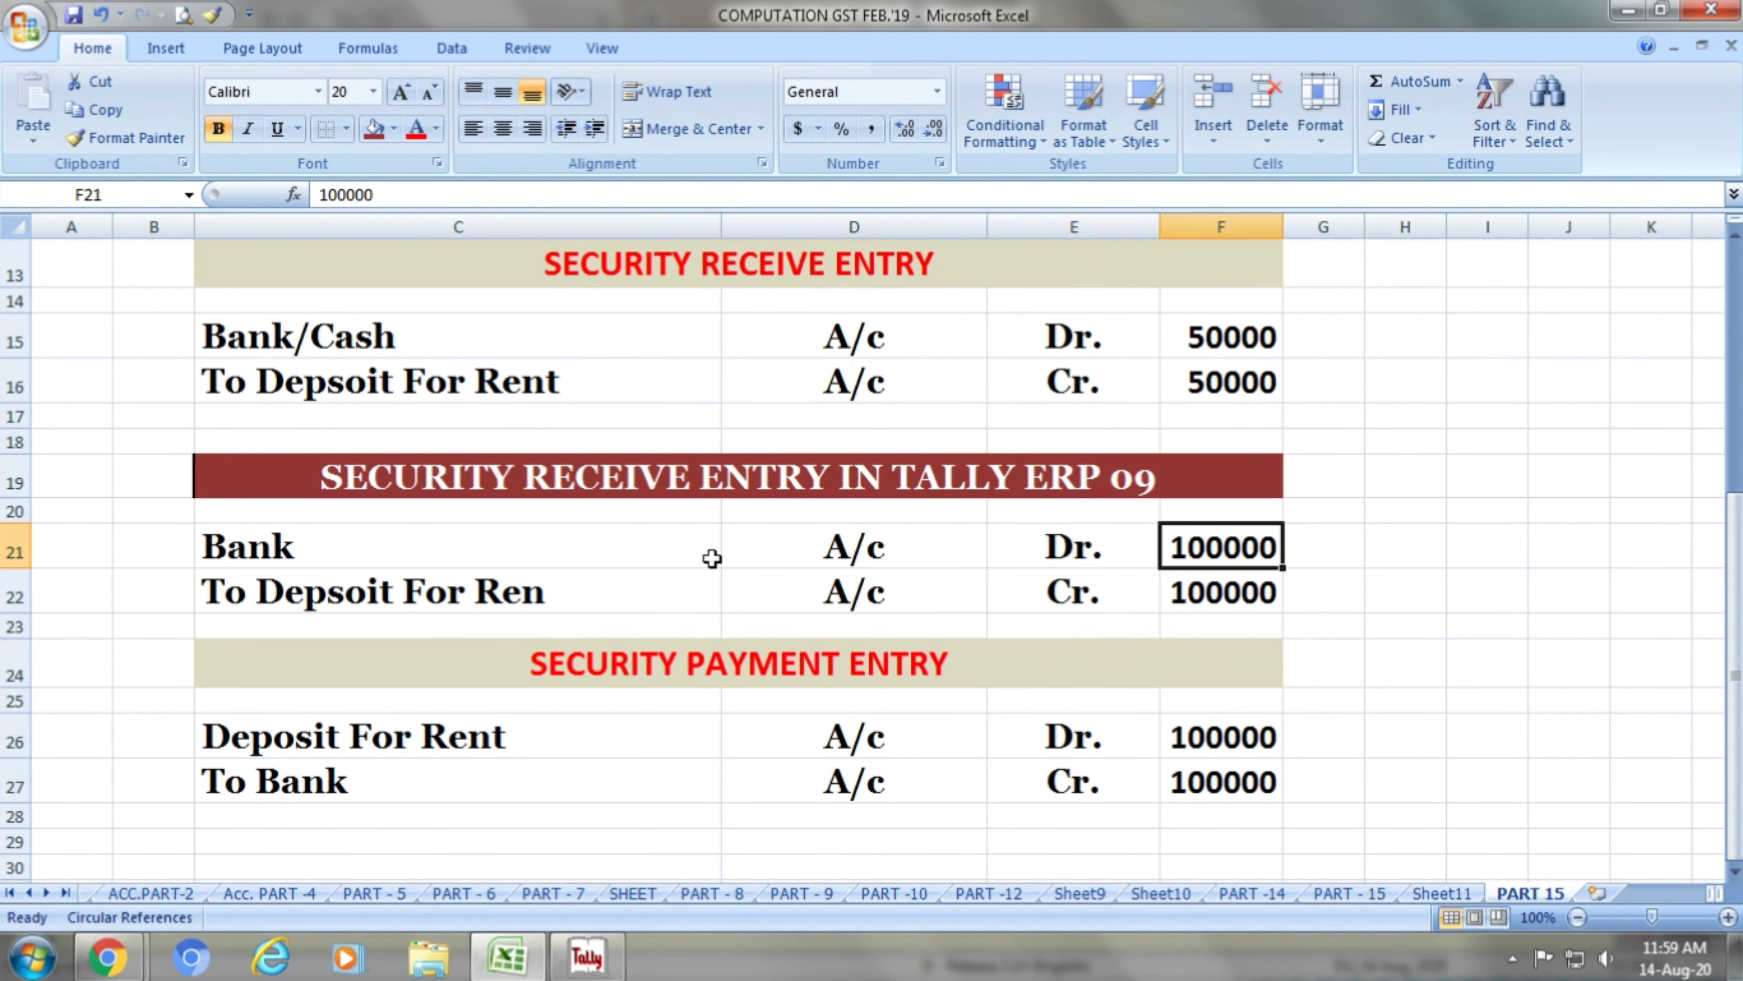
Correct the credit account name in cell C22 to "To Depsoit For Rent" by adding the missing final letter.
{"action": "left_click", "coordinate": [503, 597]}
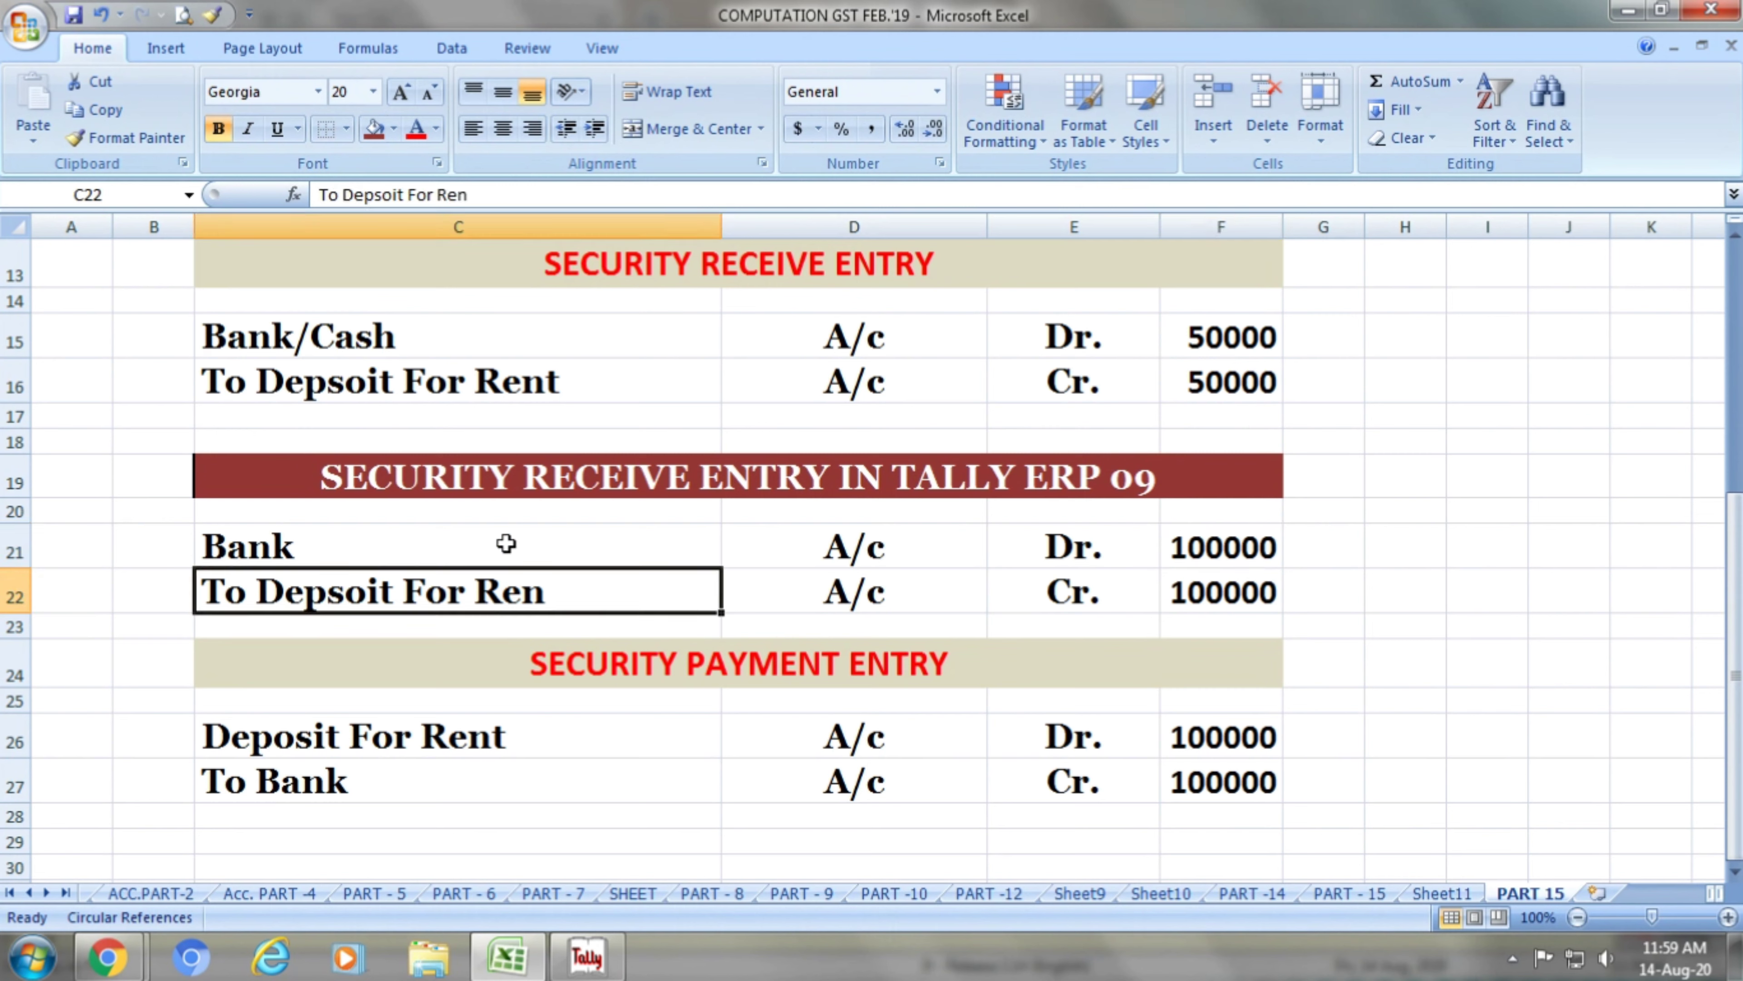
{"action": "double_click", "coordinate": [545, 591]}
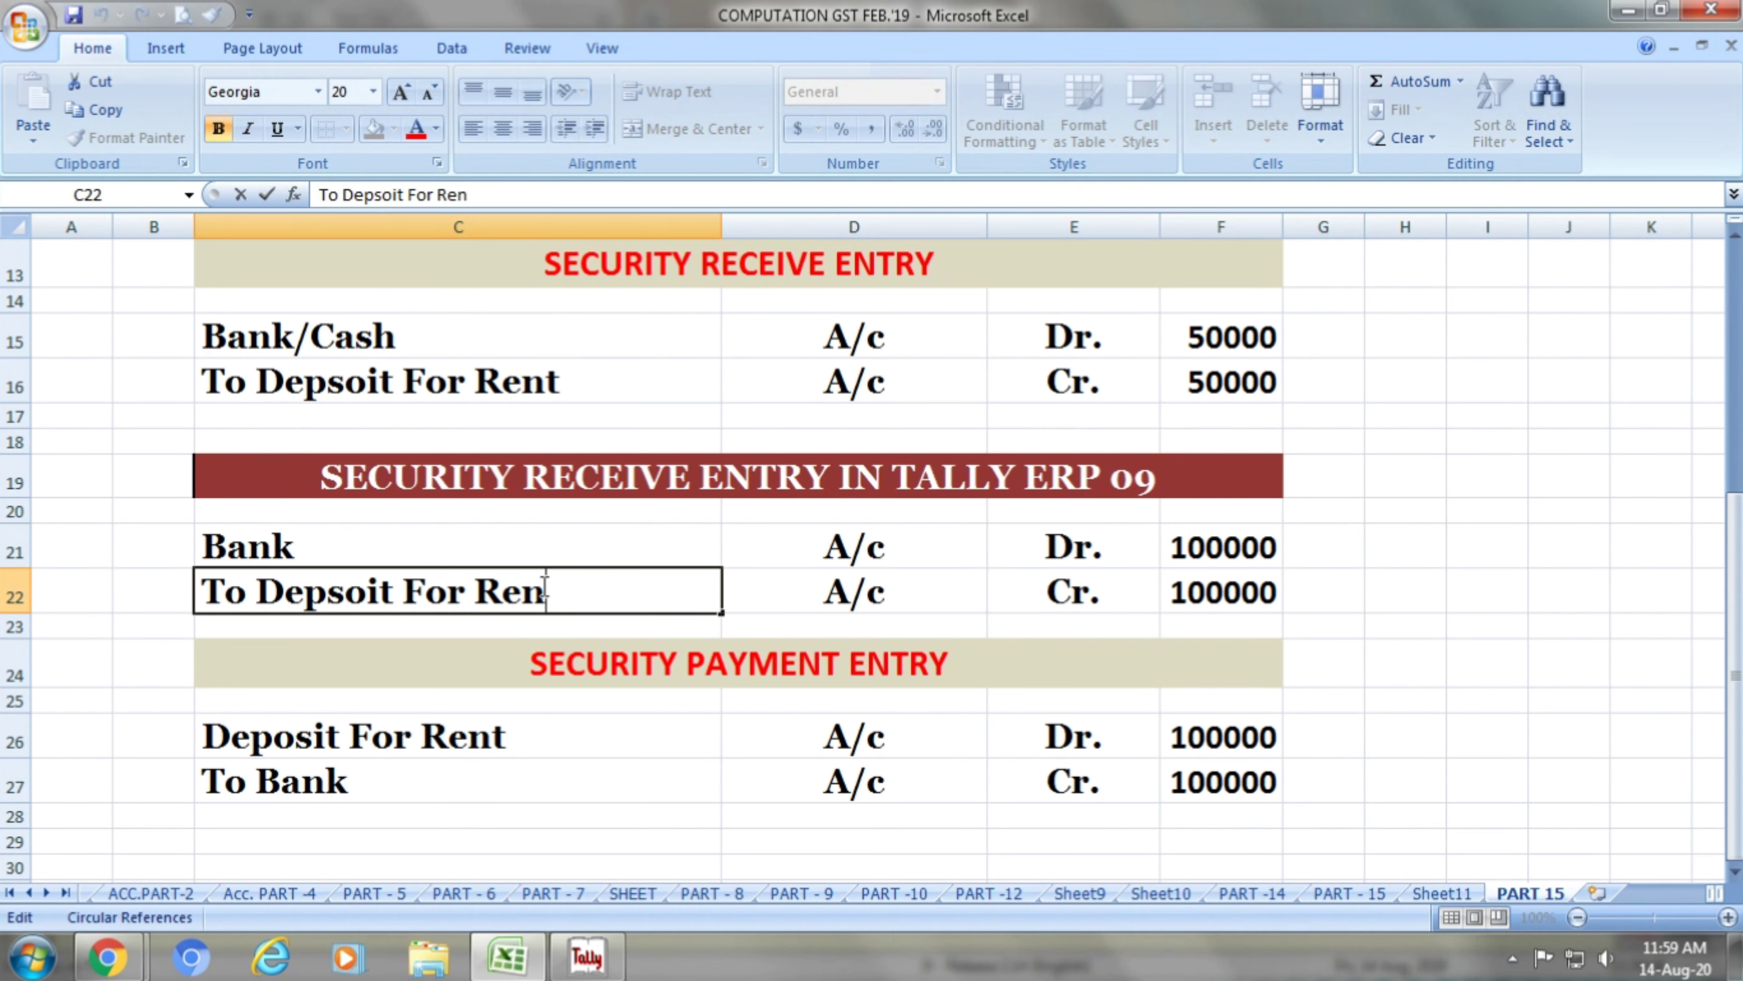
{"action": "type", "text": "t"}
{"action": "key", "text": "Return"}
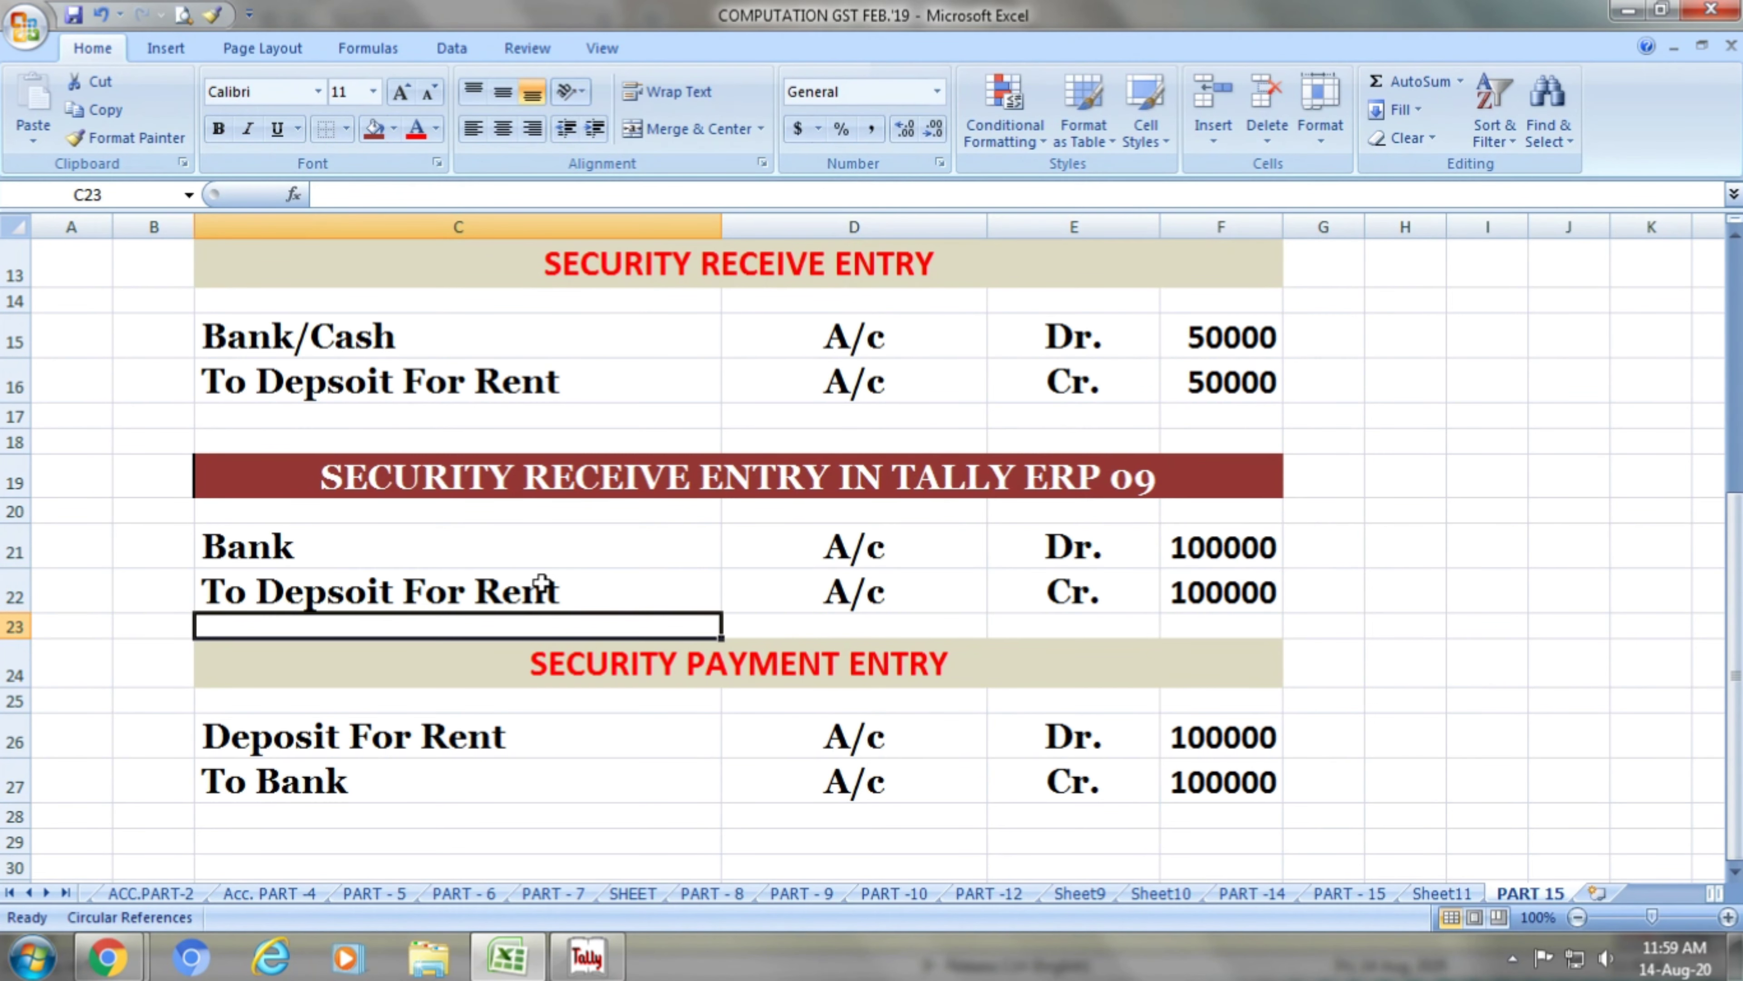
Examine the corrected deposit credit line in row 22, from account name to amount.
{"action": "left_click", "coordinate": [598, 594]}
{"action": "left_click", "coordinate": [830, 591]}
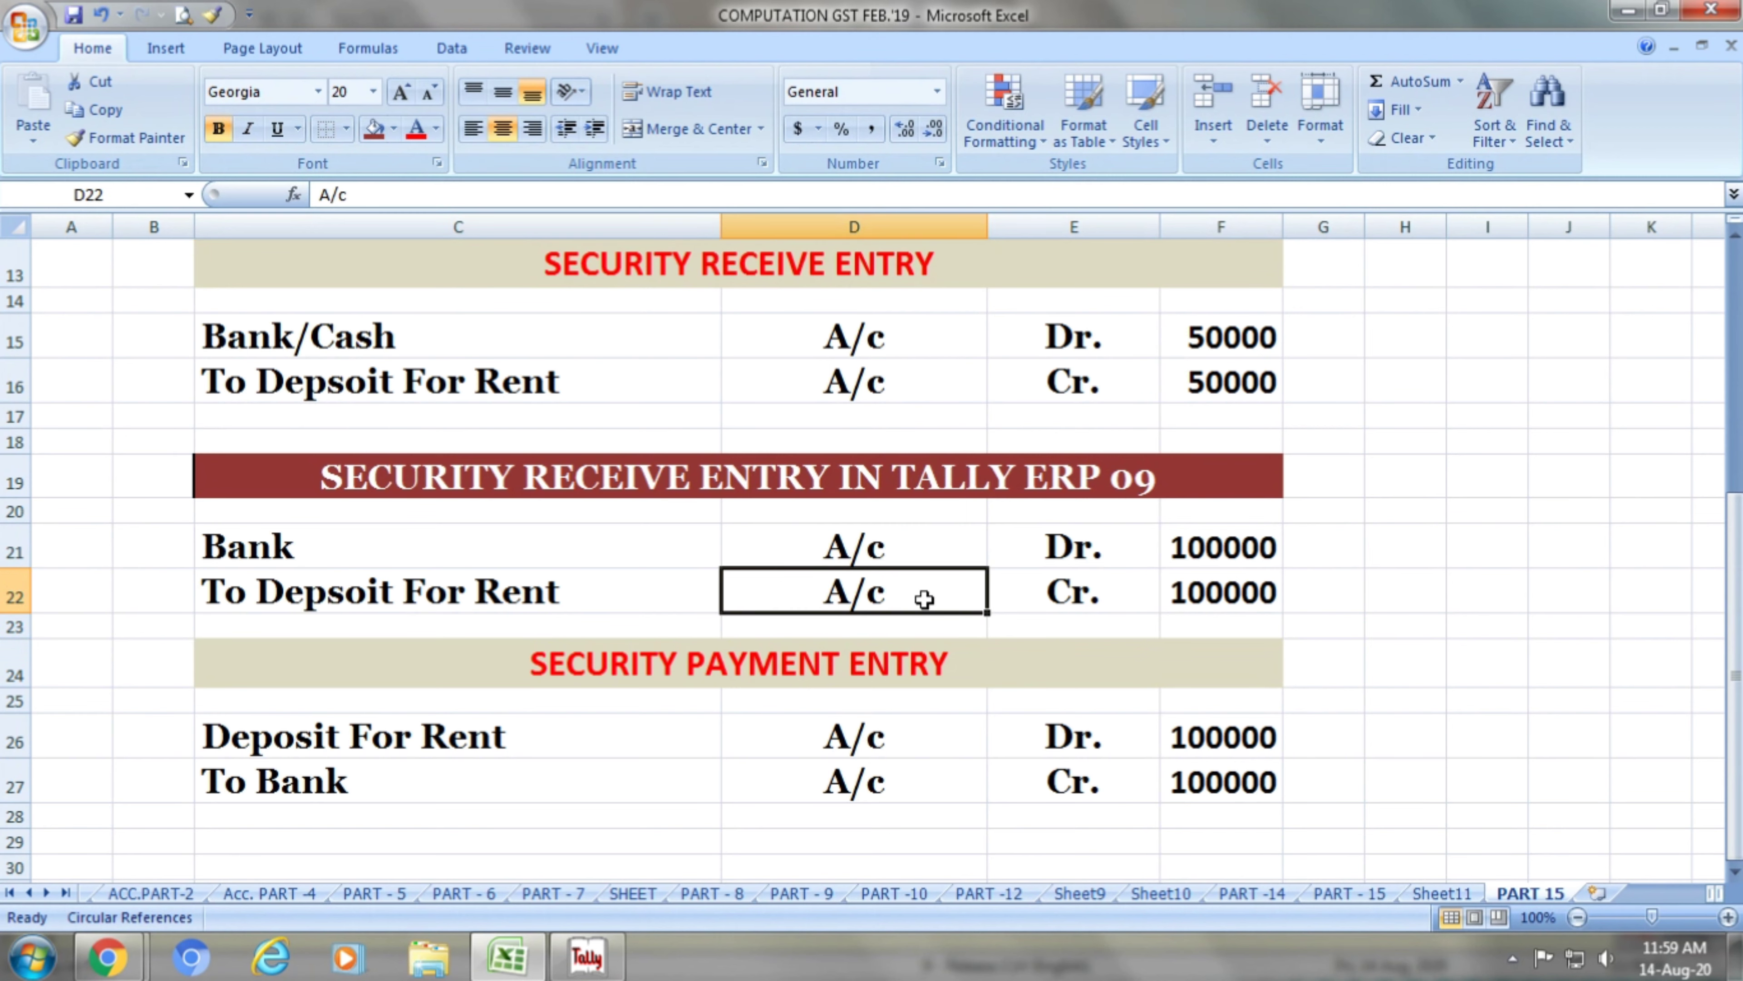
{"action": "left_click", "coordinate": [1075, 597]}
{"action": "left_click", "coordinate": [1270, 598]}
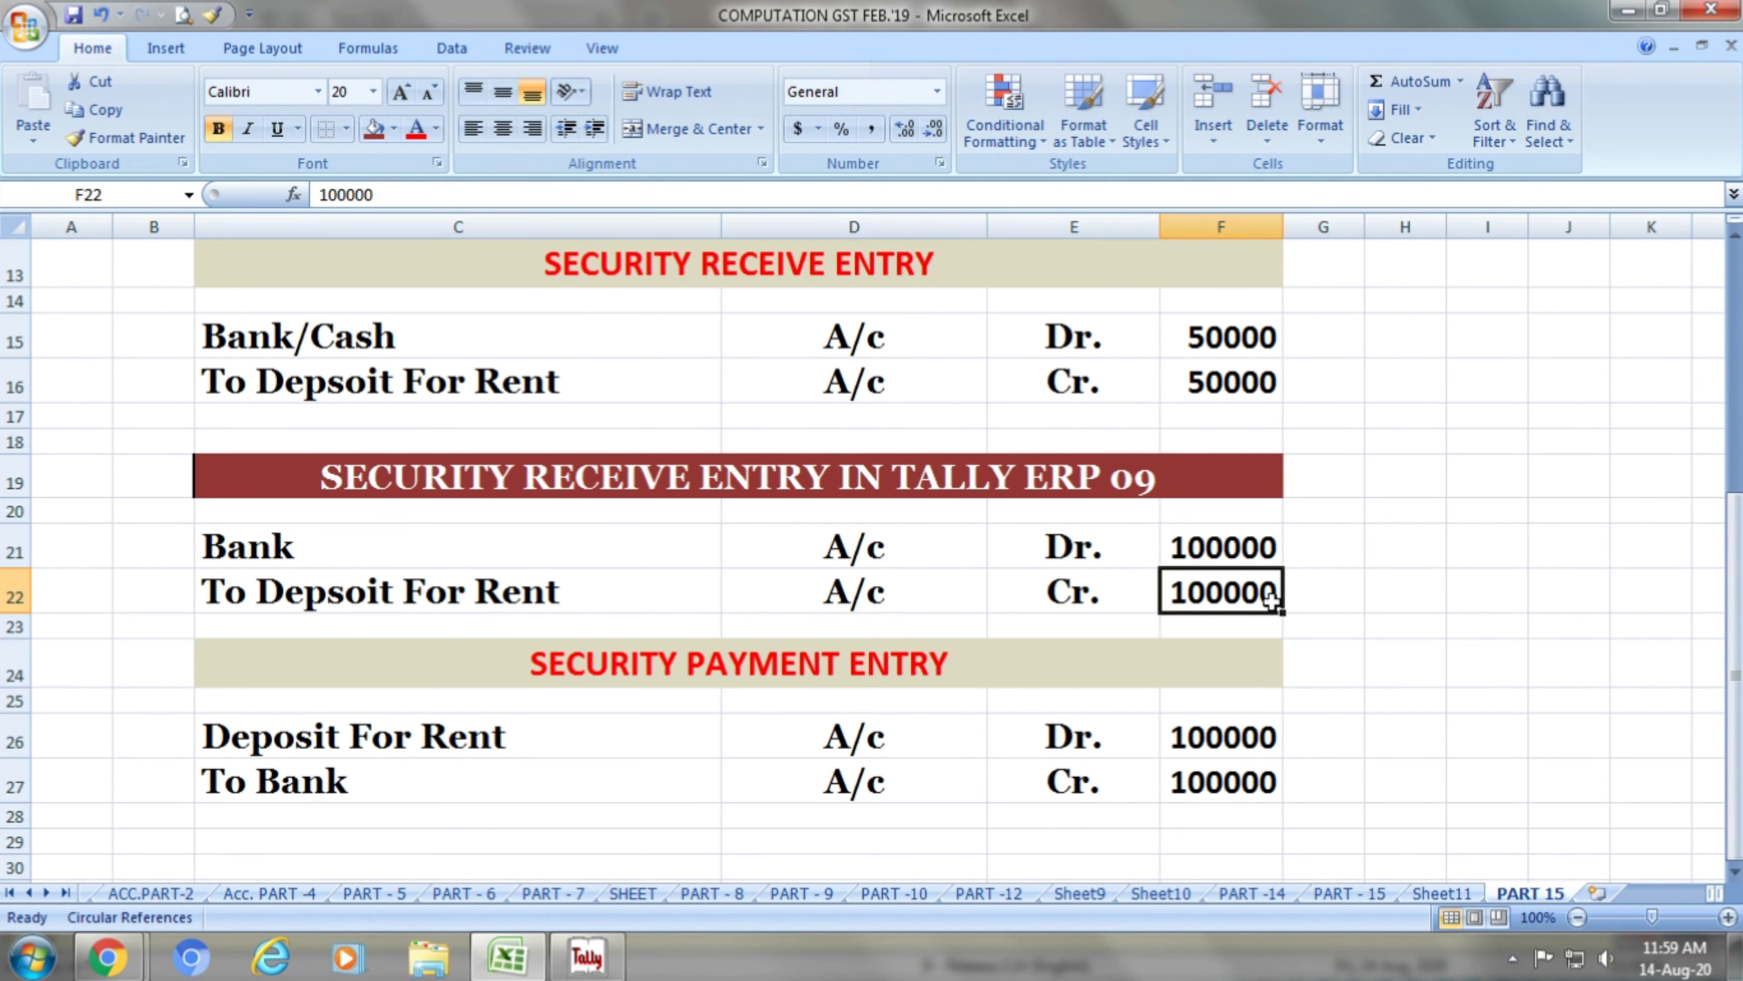
Examine the second security payment entry's heading and its debit and credit lines in rows 26 and 27.
{"action": "left_click", "coordinate": [1063, 666]}
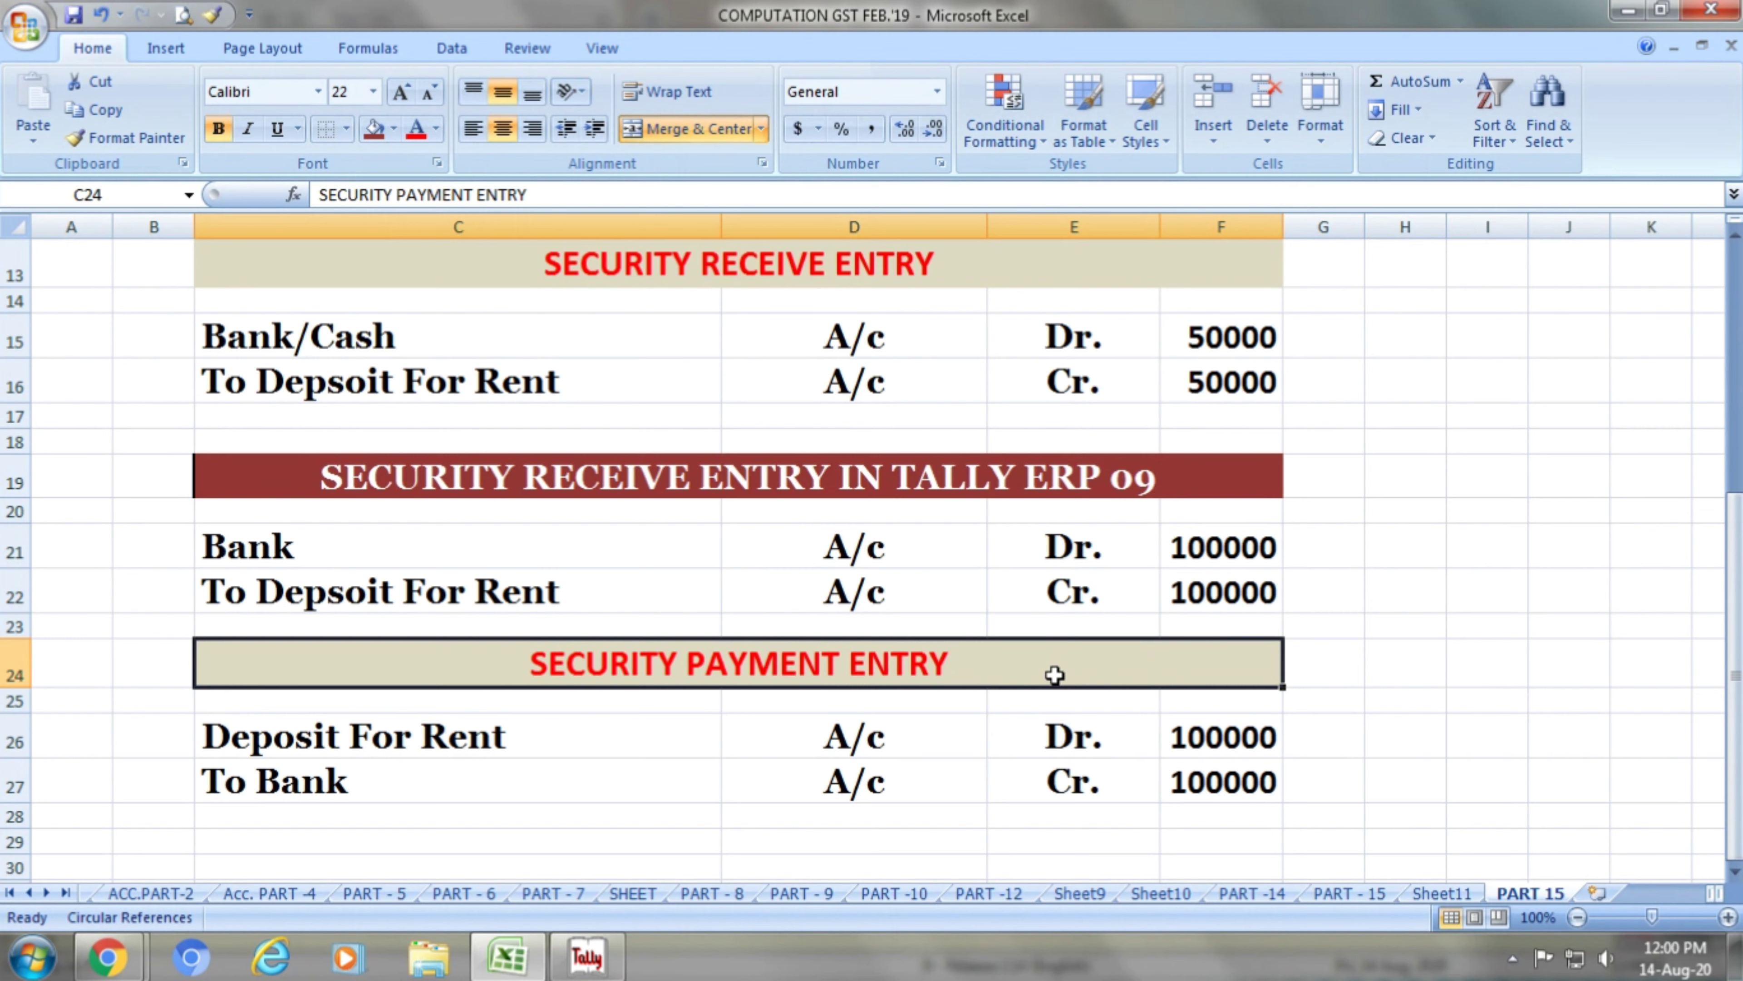
{"action": "left_click", "coordinate": [617, 734]}
{"action": "left_click", "coordinate": [886, 732]}
{"action": "left_click", "coordinate": [1021, 731]}
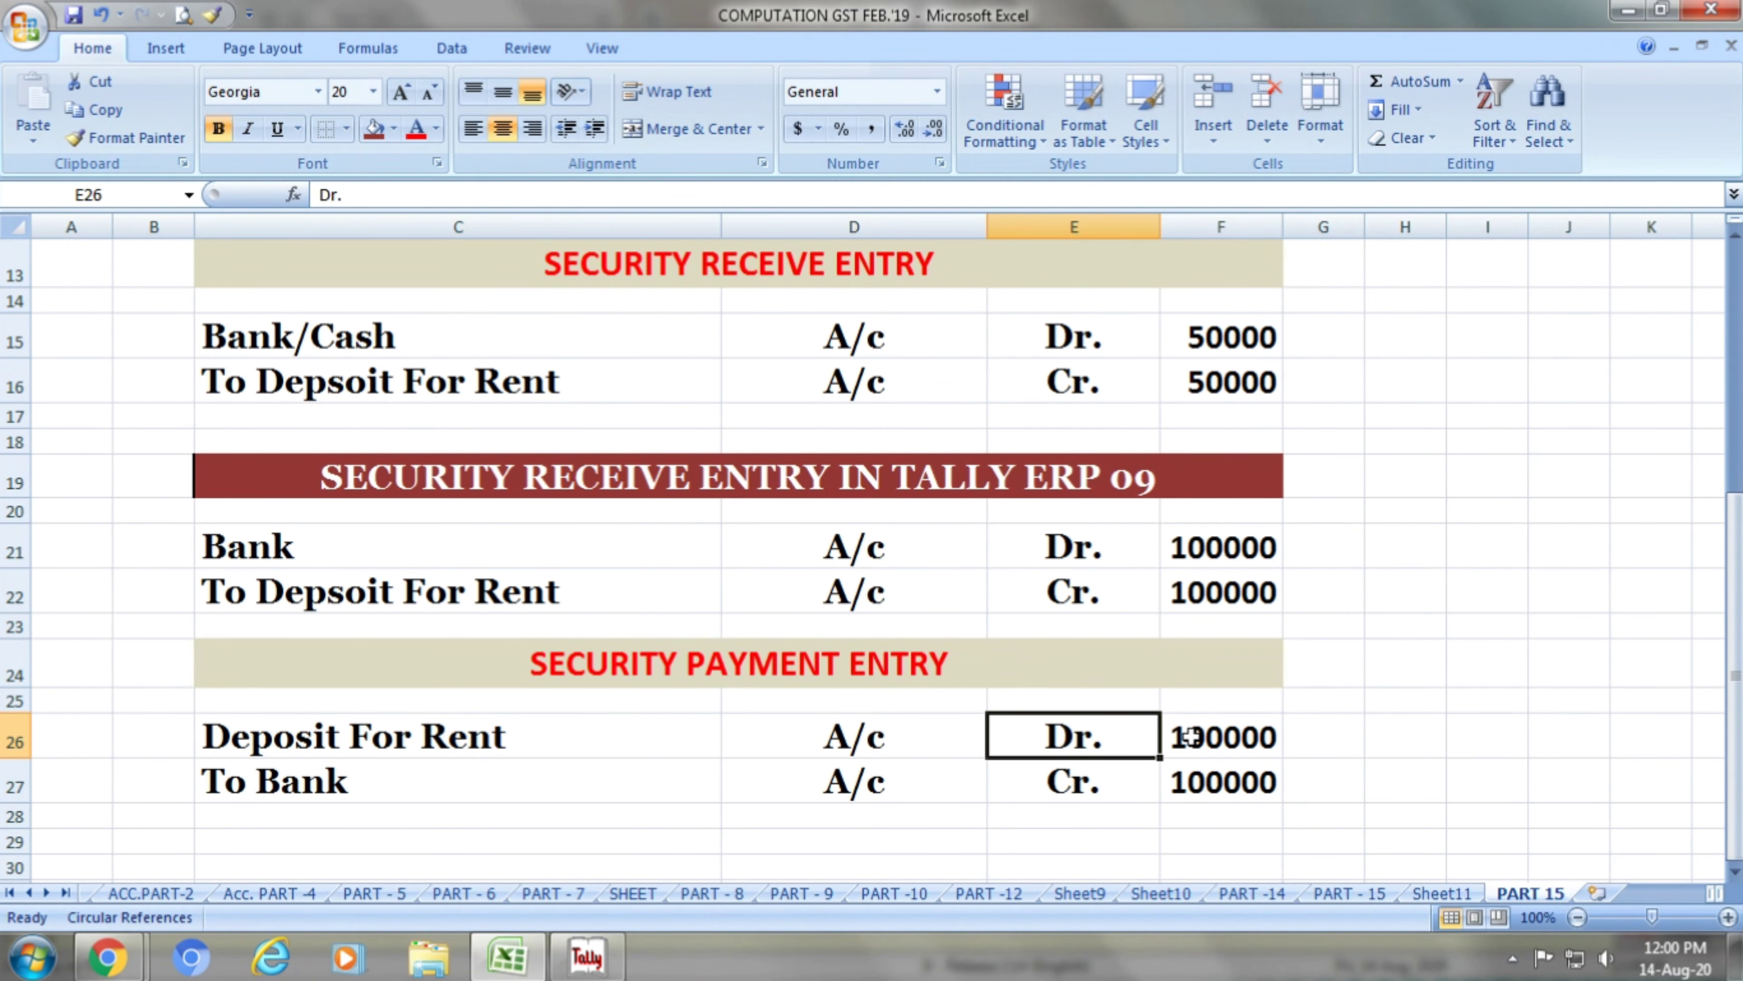
{"action": "left_click", "coordinate": [1225, 736]}
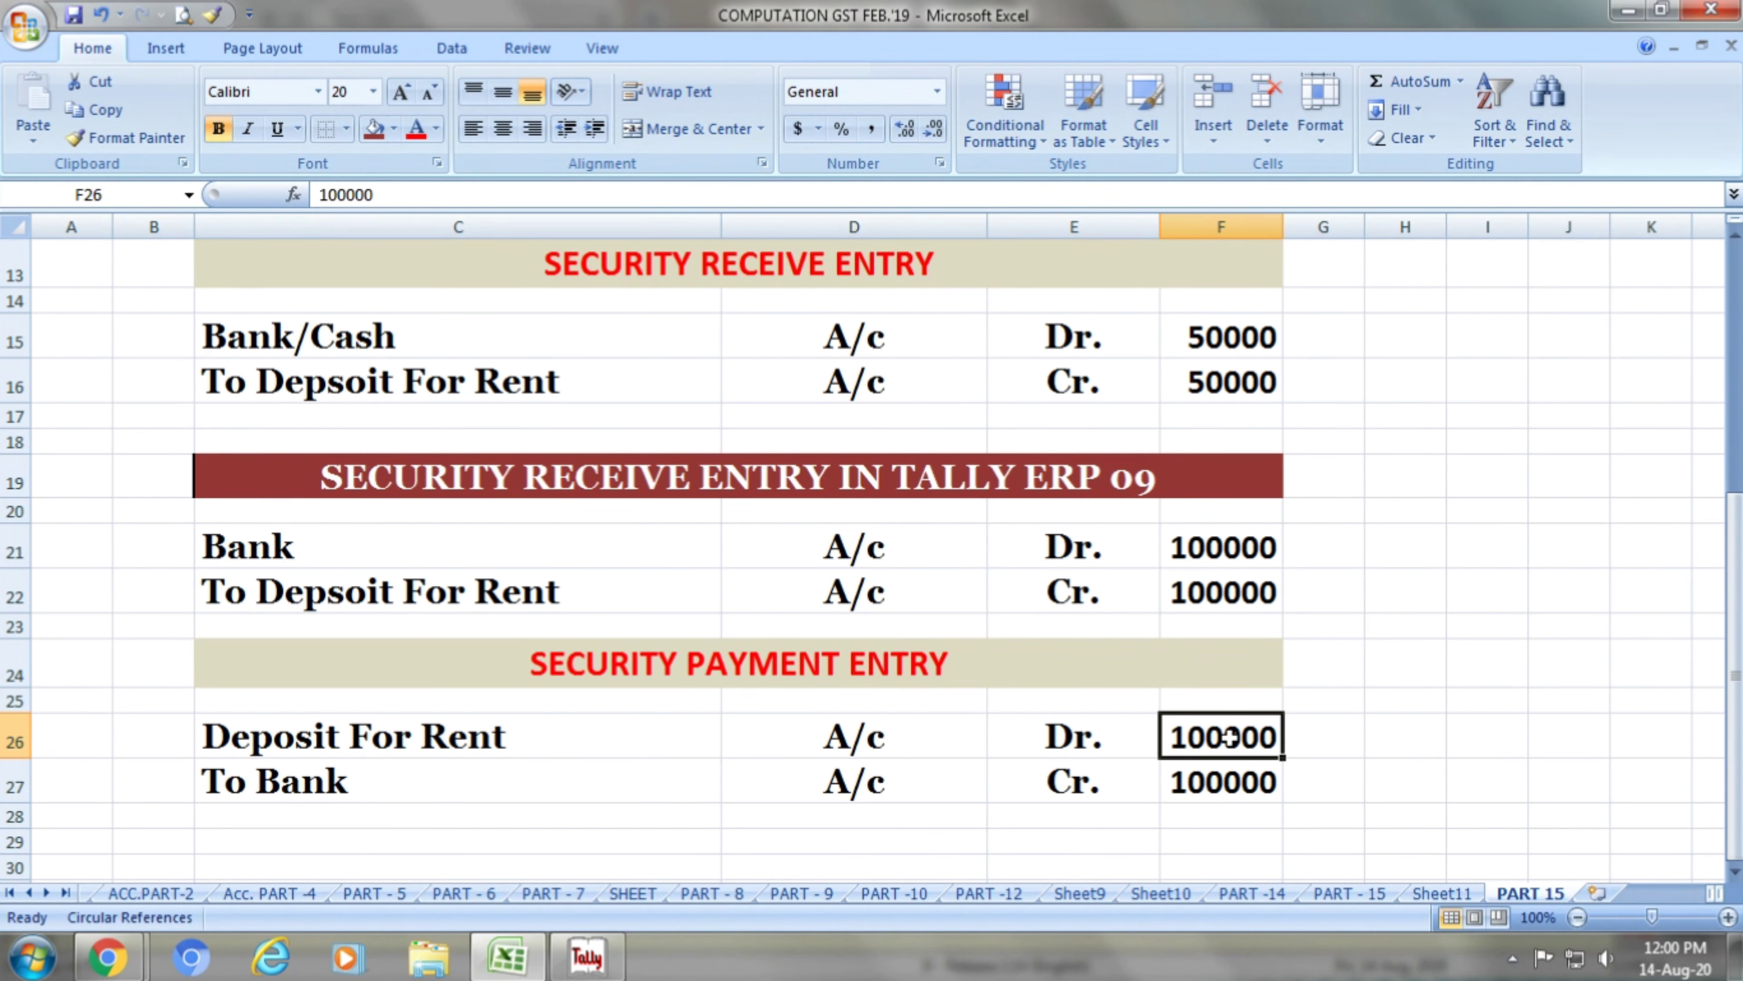
{"action": "left_click", "coordinate": [575, 778]}
{"action": "left_click", "coordinate": [829, 780]}
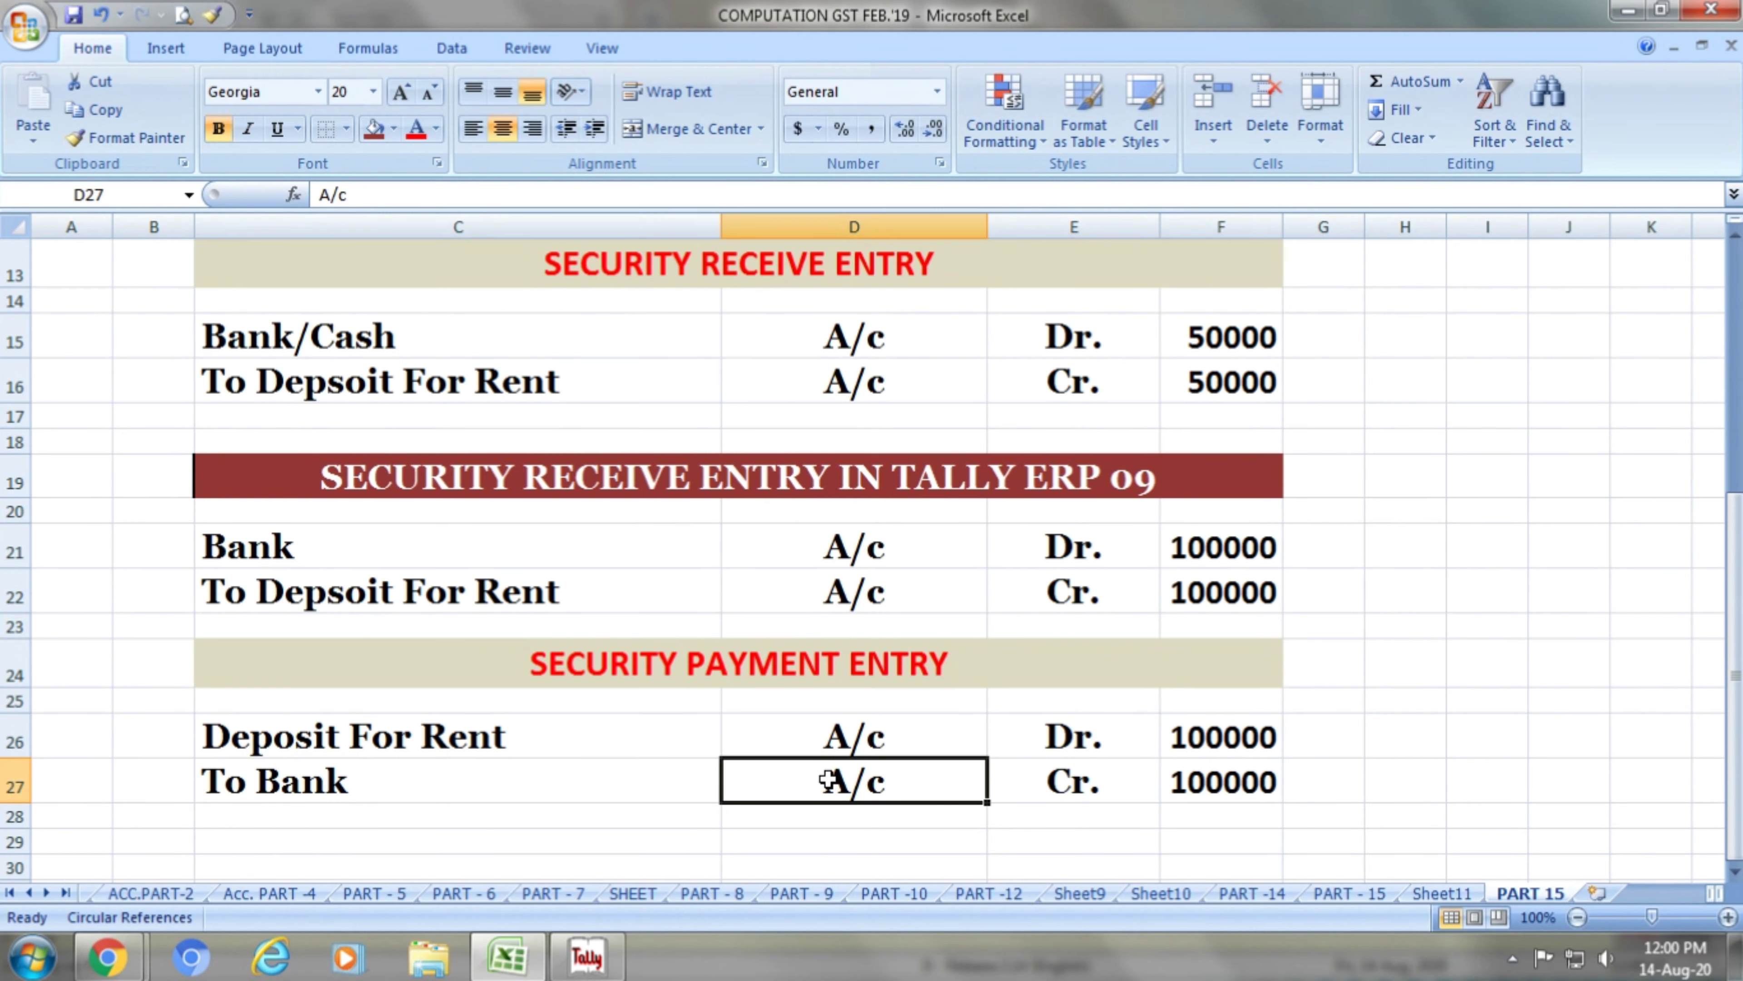
{"action": "left_click", "coordinate": [1089, 786]}
{"action": "left_click", "coordinate": [1211, 785]}
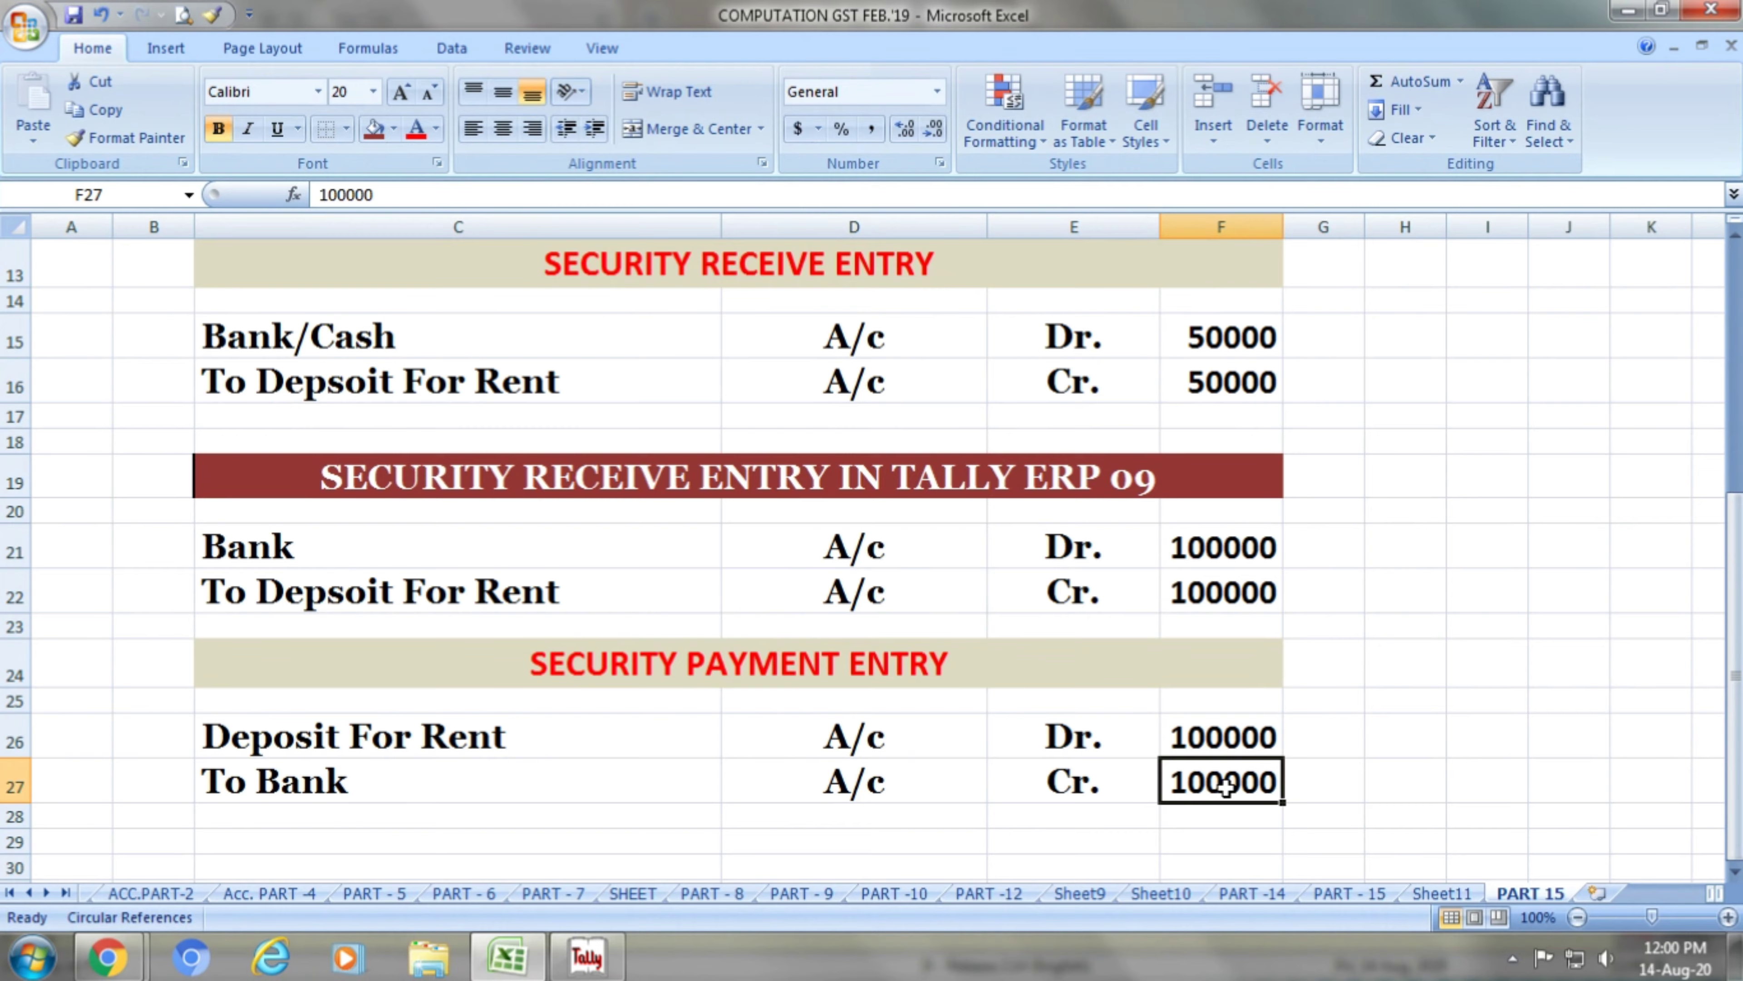
{"action": "scroll", "coordinate": [1226, 787], "scroll_direction": "up", "scroll_amount": 4}
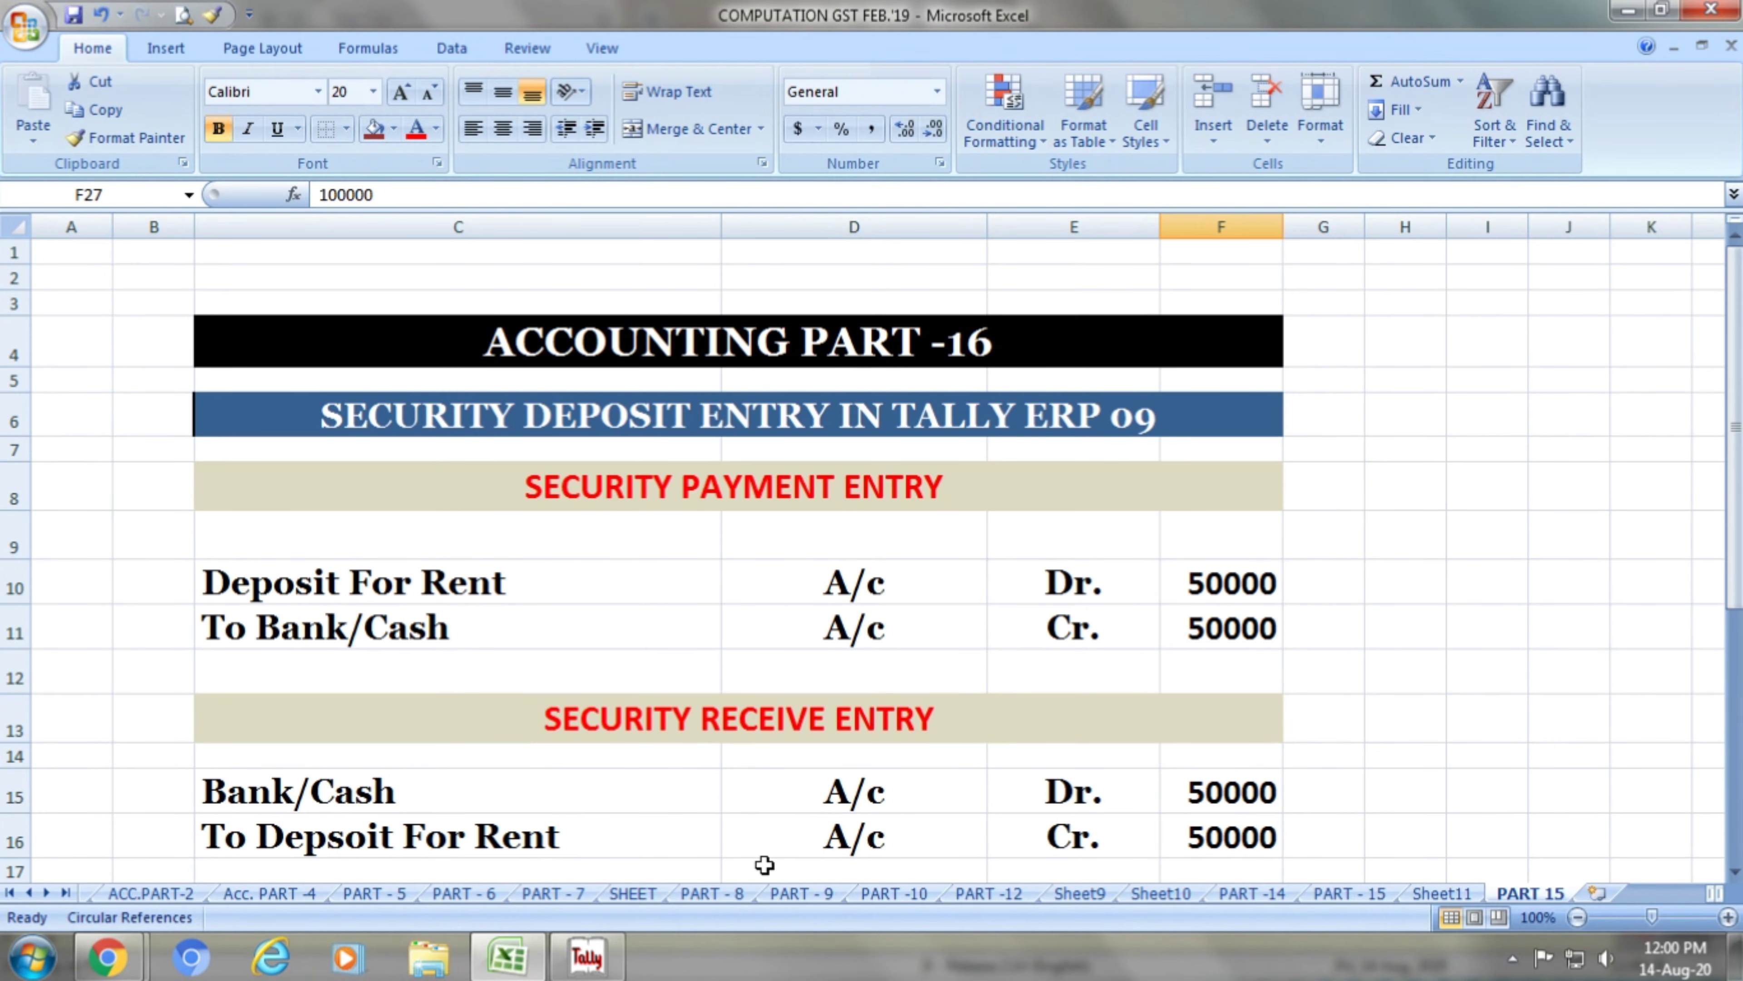
Switch to Tally and bring up the list of single ledgers available for alteration.
{"action": "key", "text": "alt+Tab"}
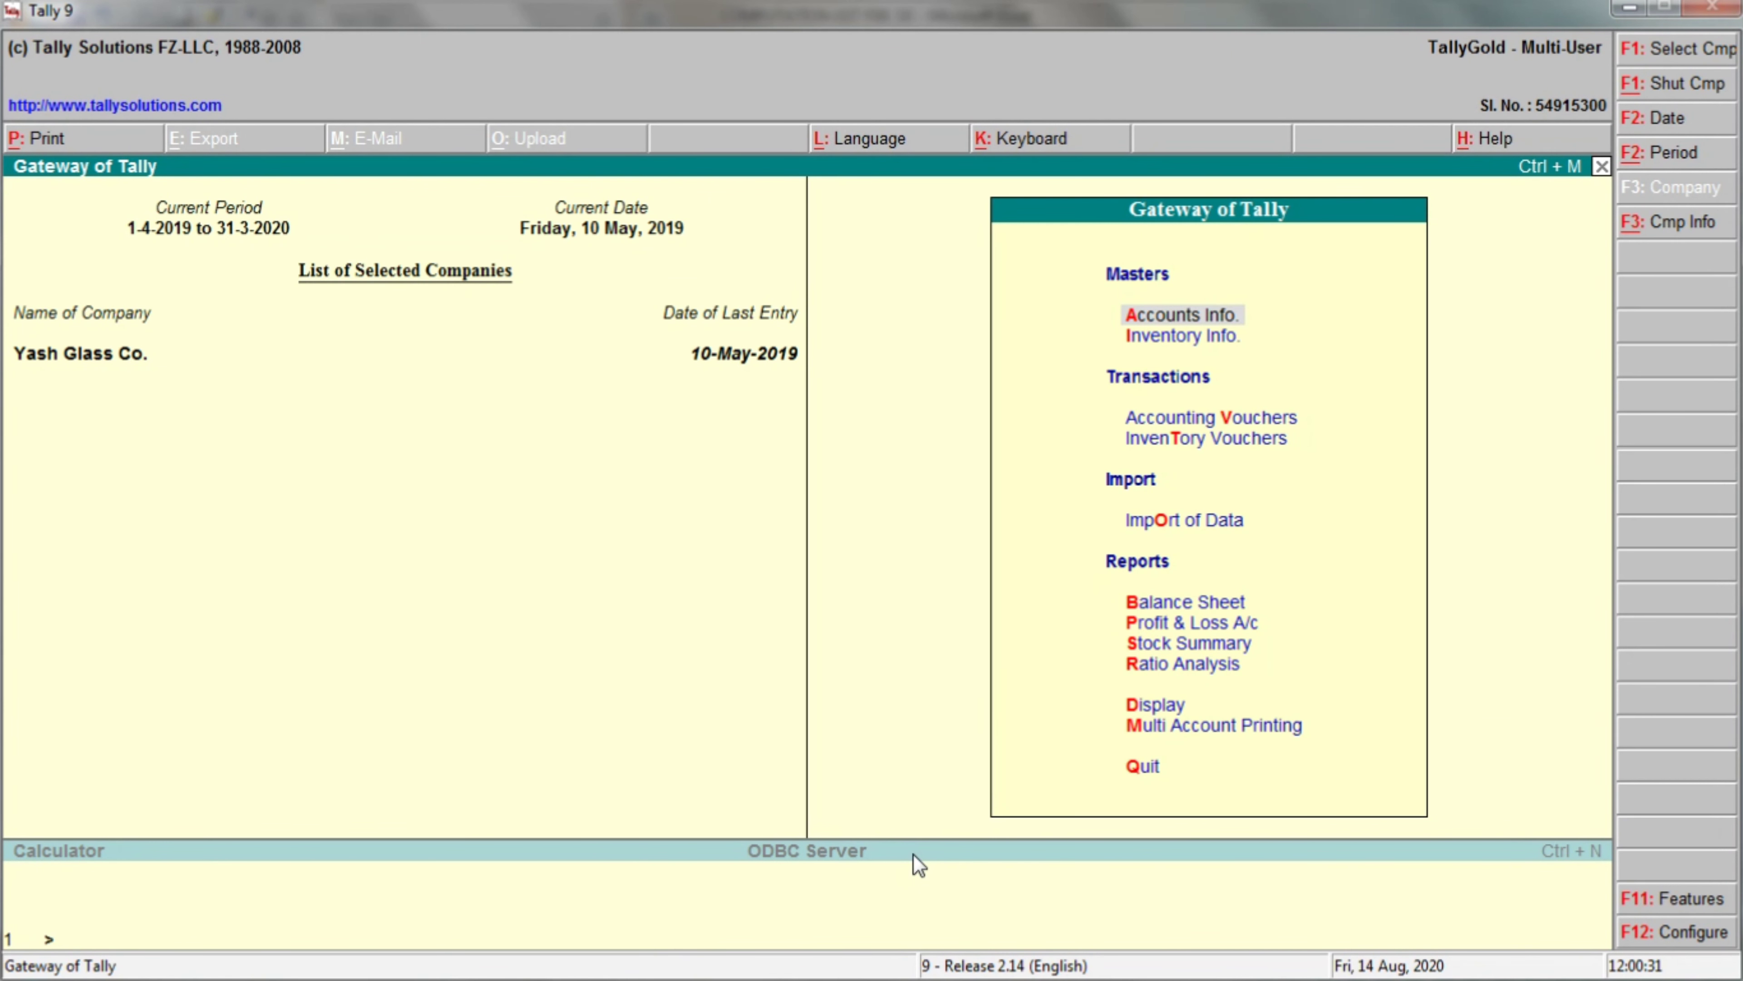
{"action": "key", "text": "Return"}
{"action": "key", "text": "Down"}
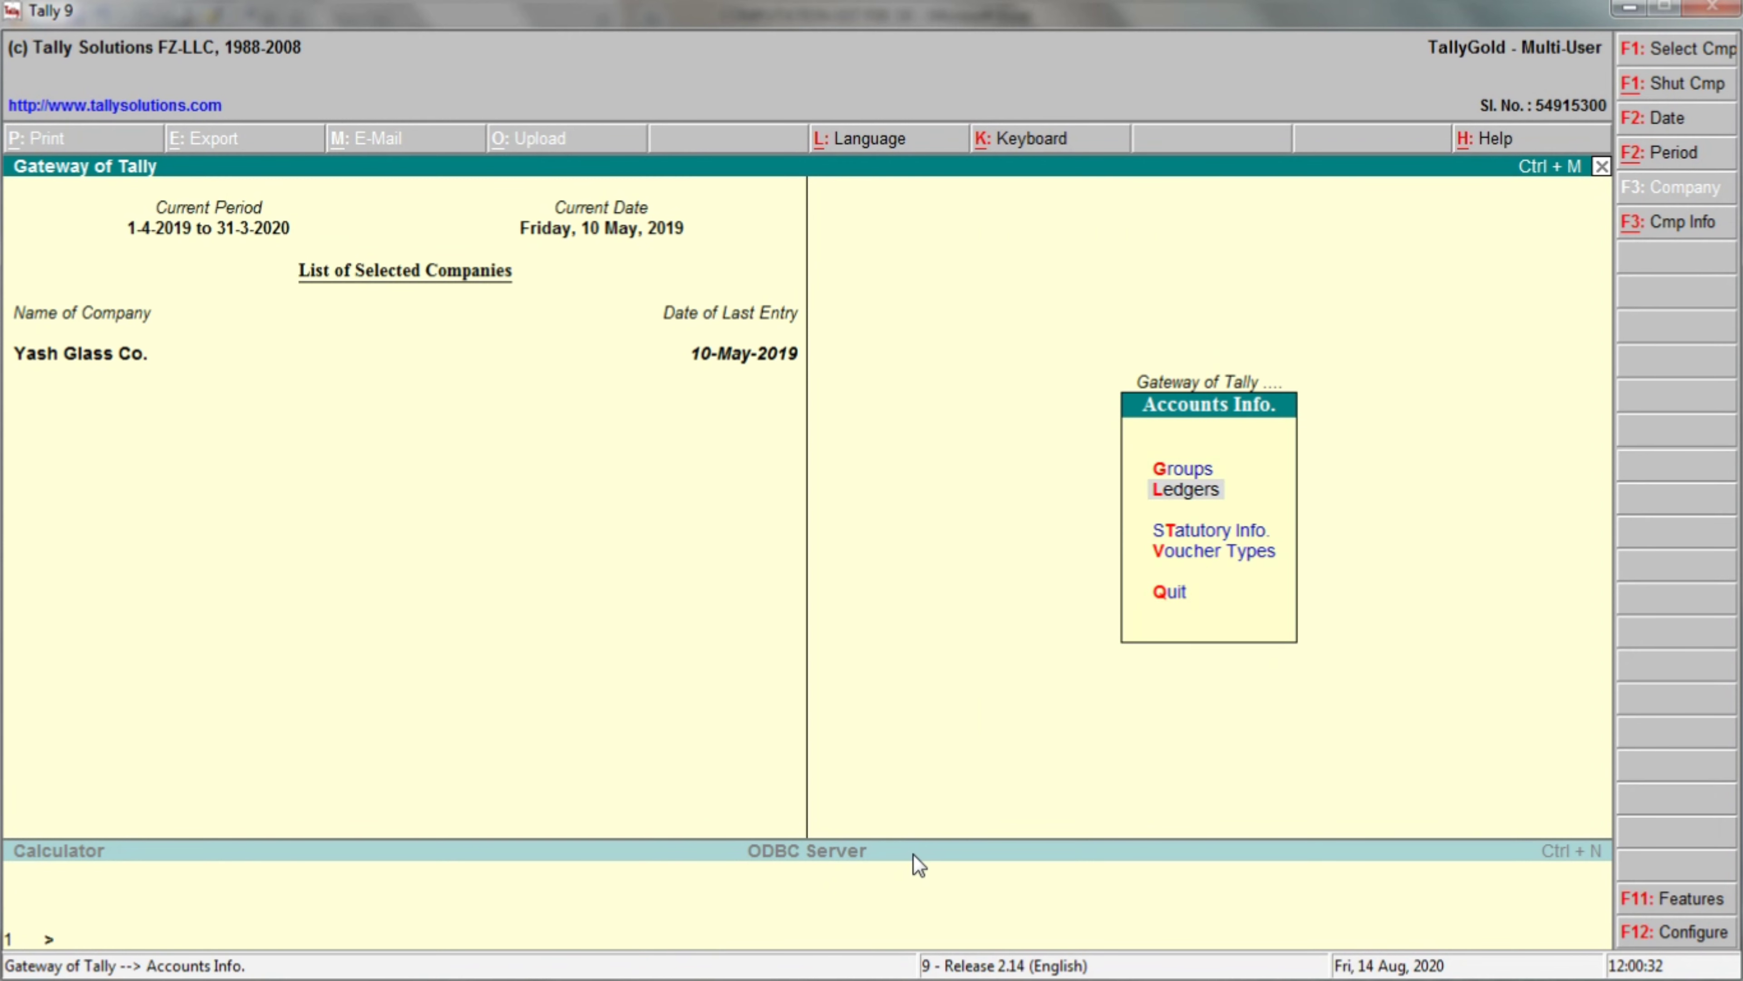
{"action": "left_click", "coordinate": [1177, 503]}
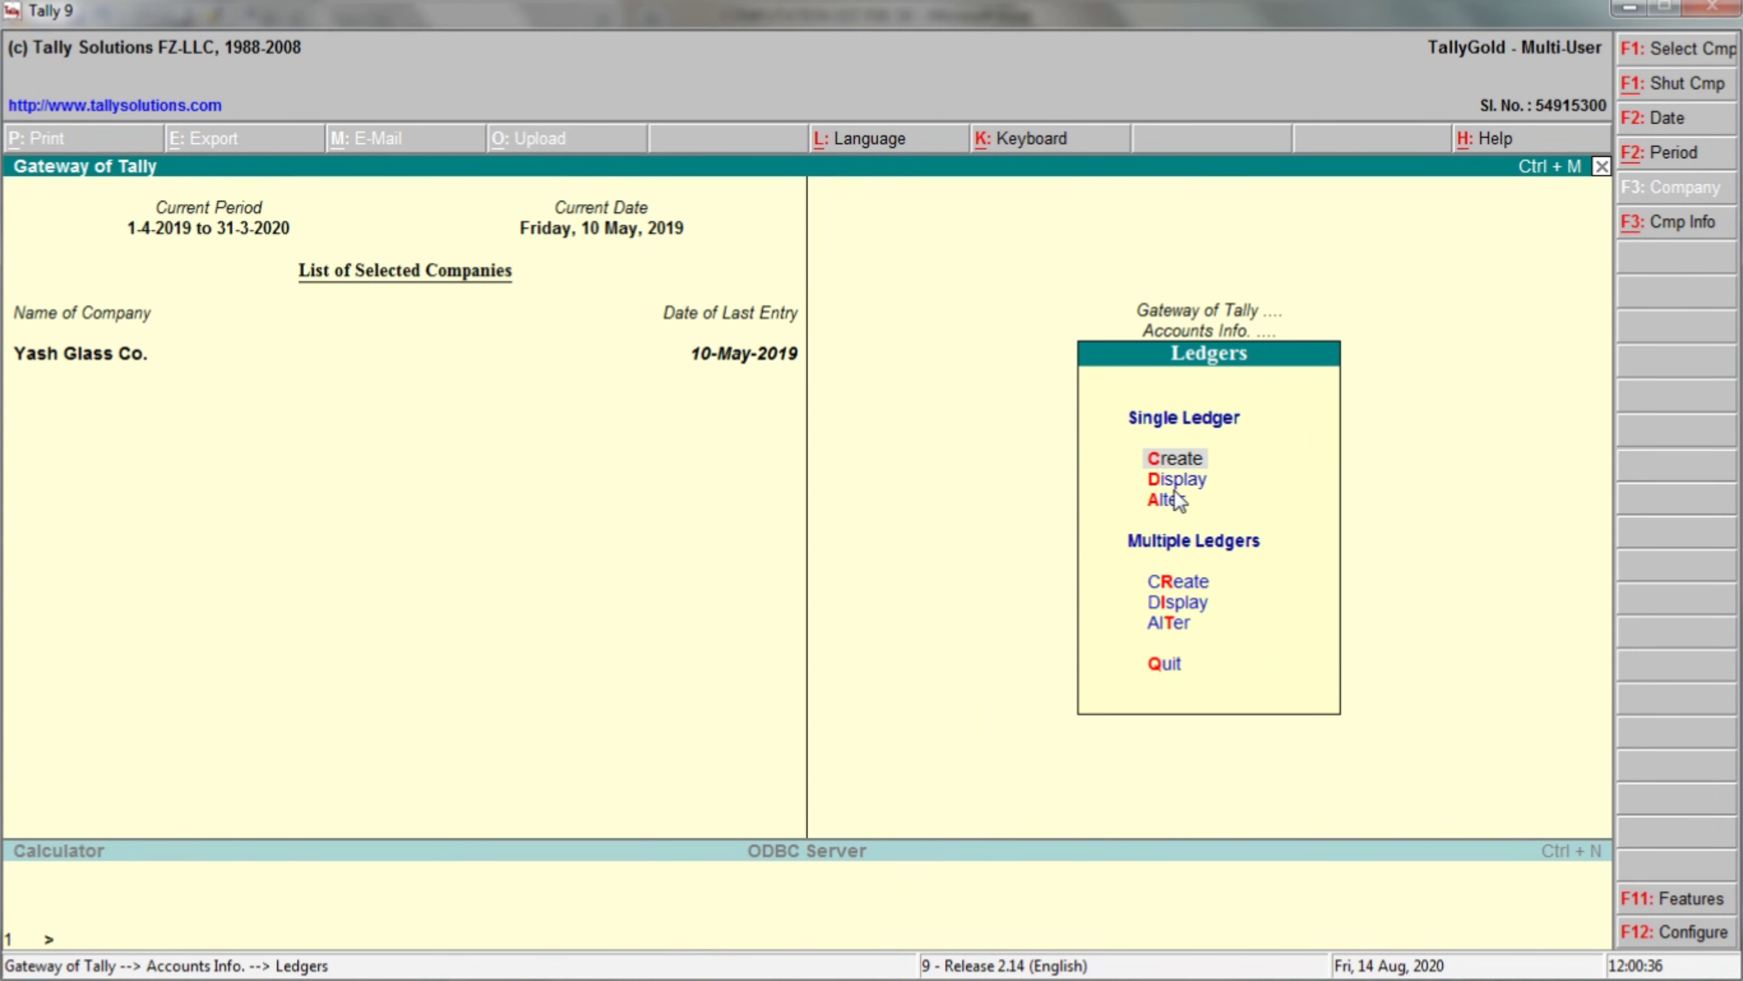
{"action": "left_click", "coordinate": [1176, 499]}
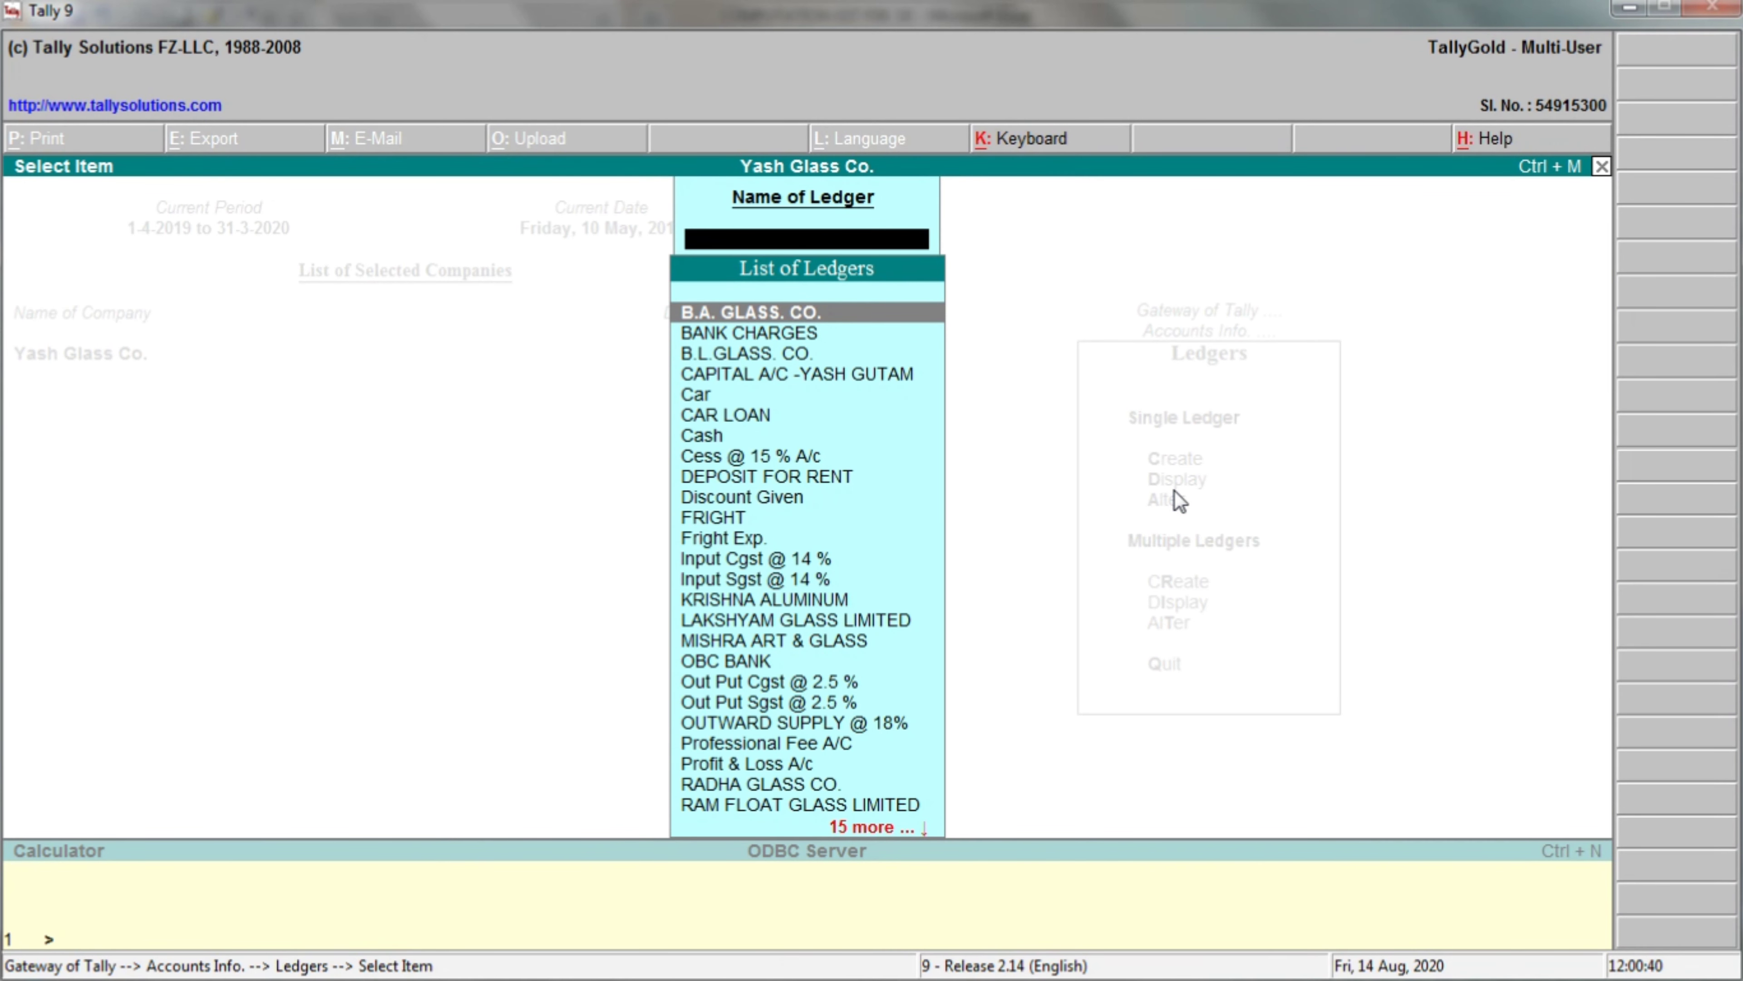
Open the DEPOSIT FOR RENT ledger for alteration.
{"action": "type", "text": "S"}
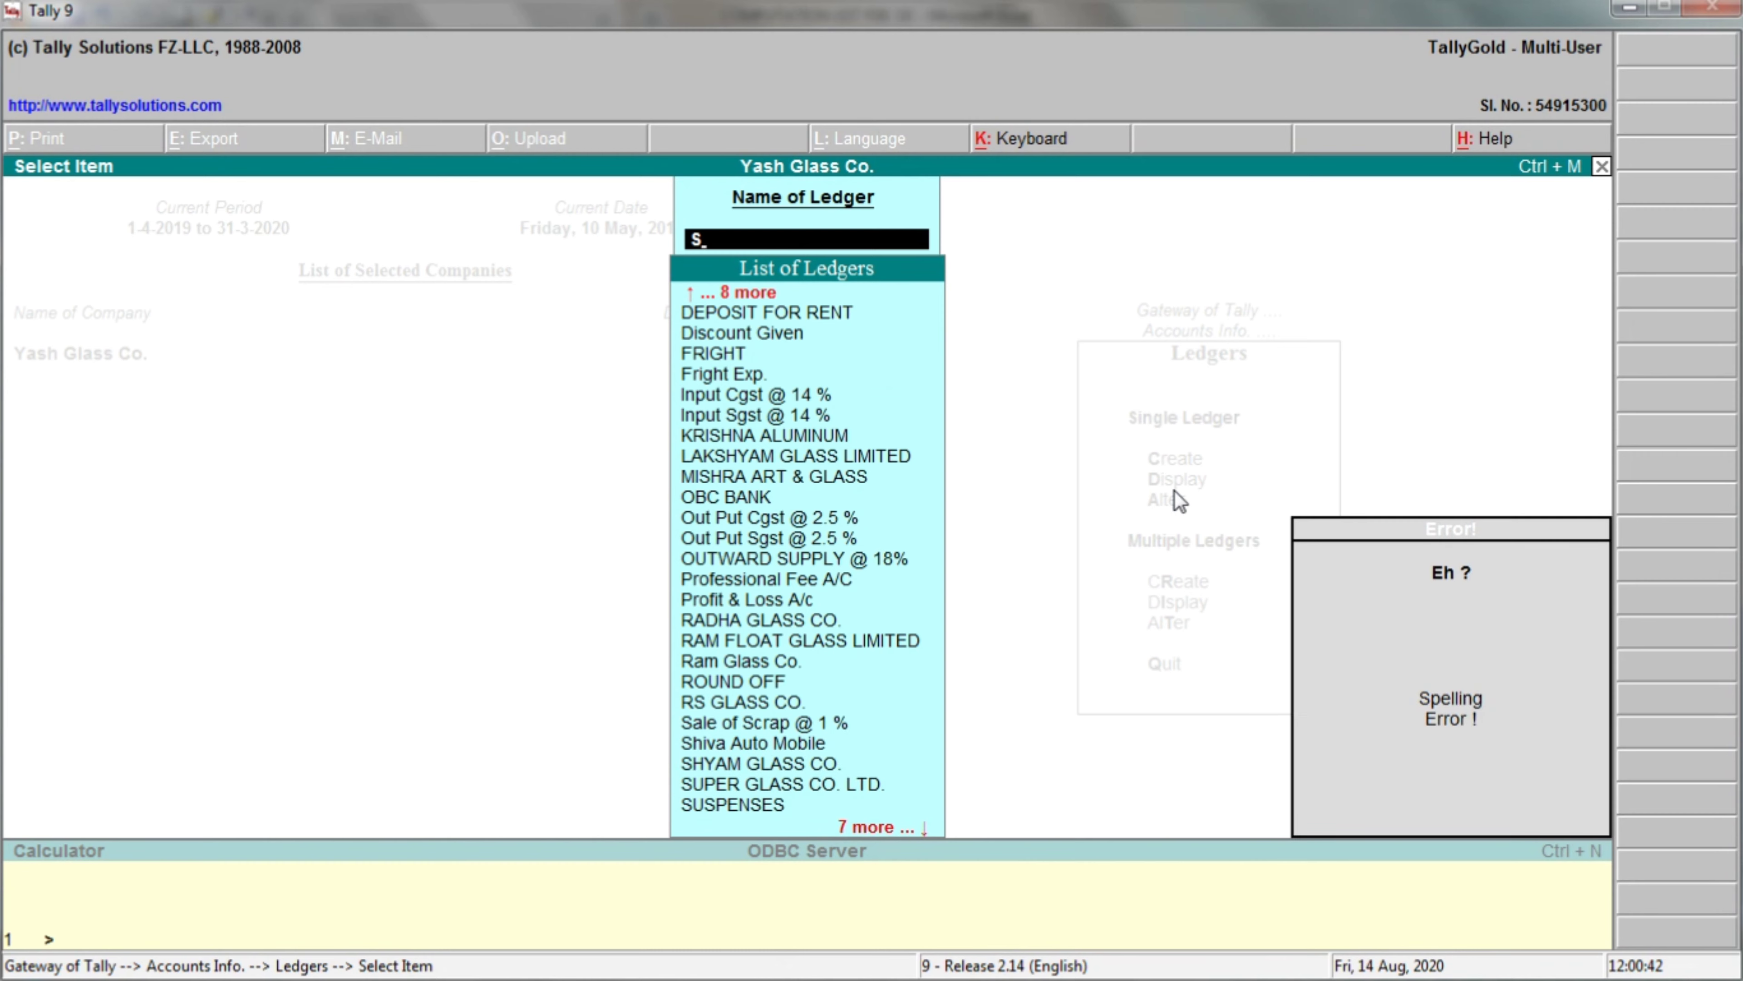
{"action": "key", "text": "alt+Tab"}
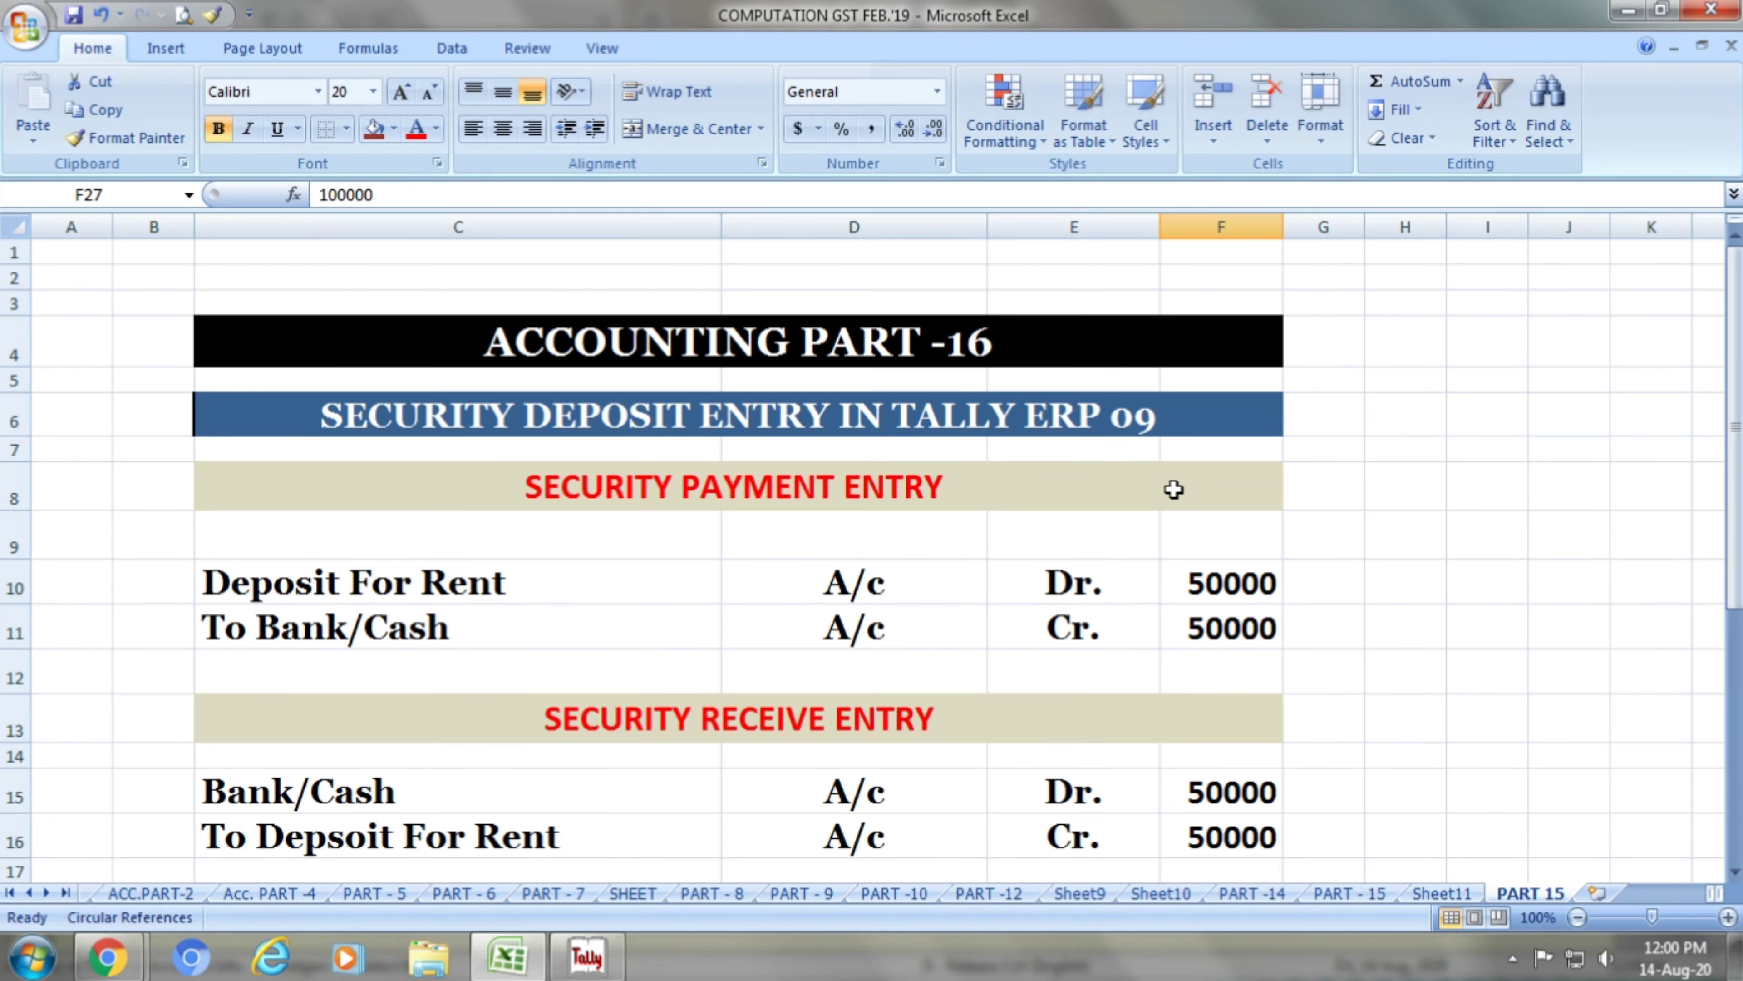
{"action": "key", "text": "alt+Tab"}
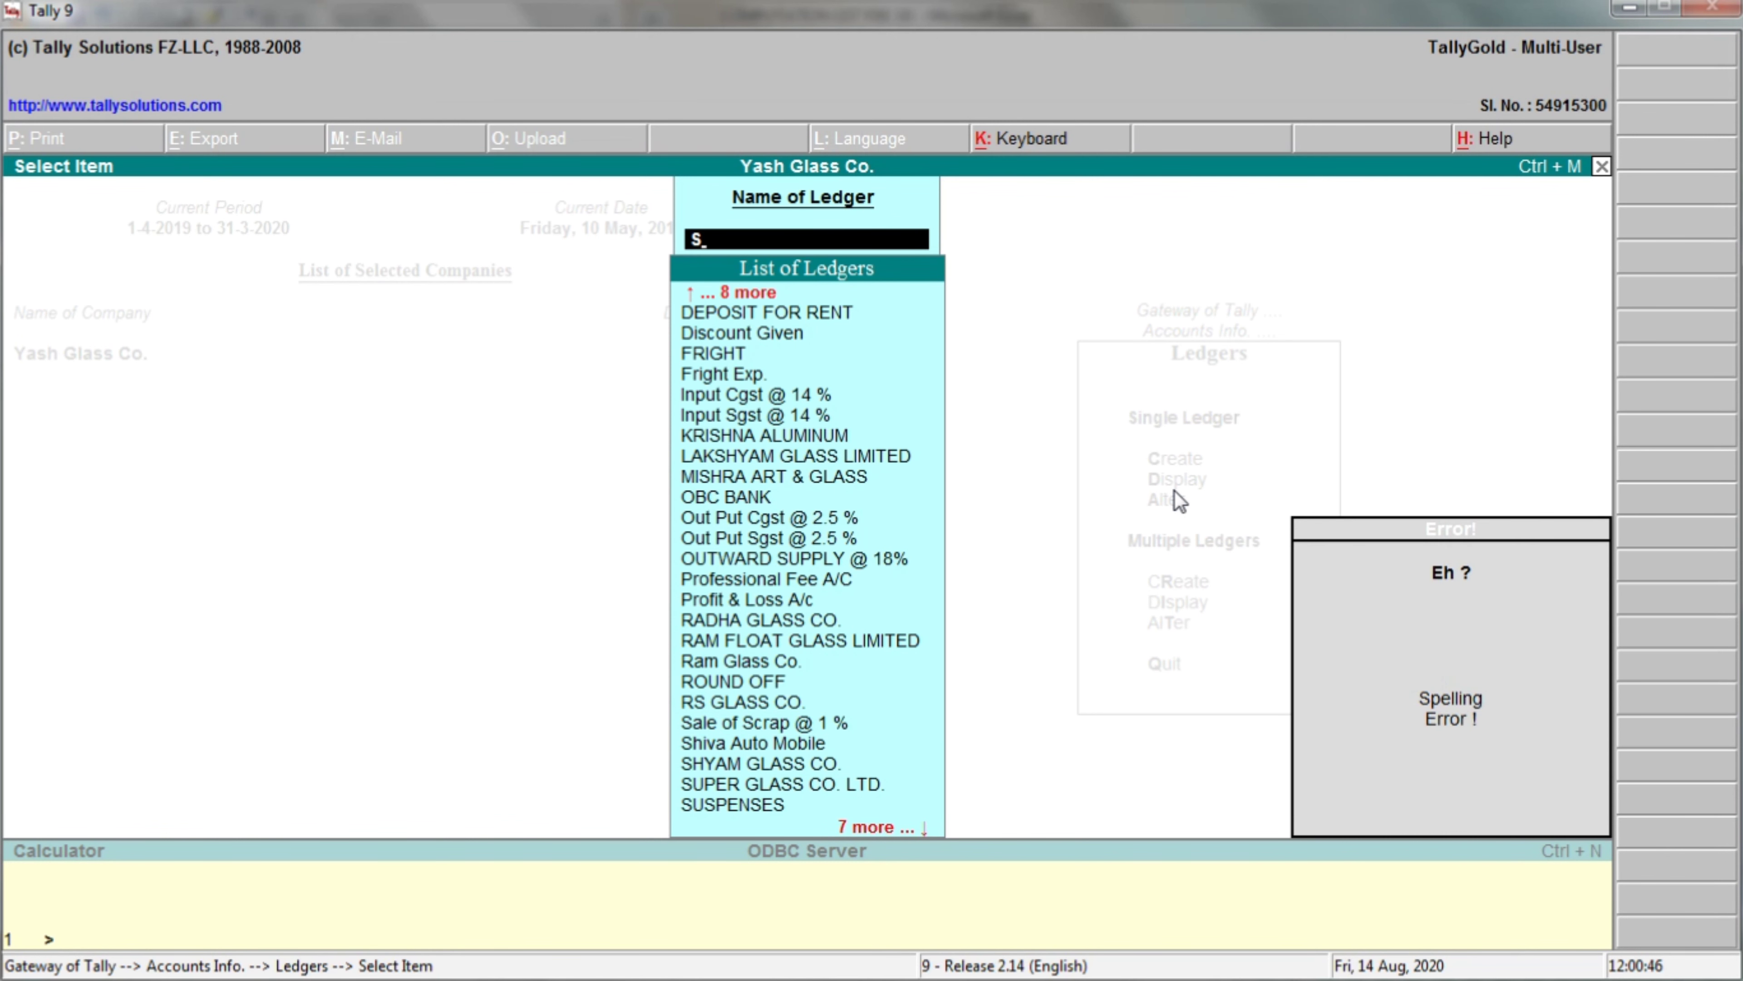
{"action": "key", "text": "BackSpace"}
{"action": "type", "text": "De"}
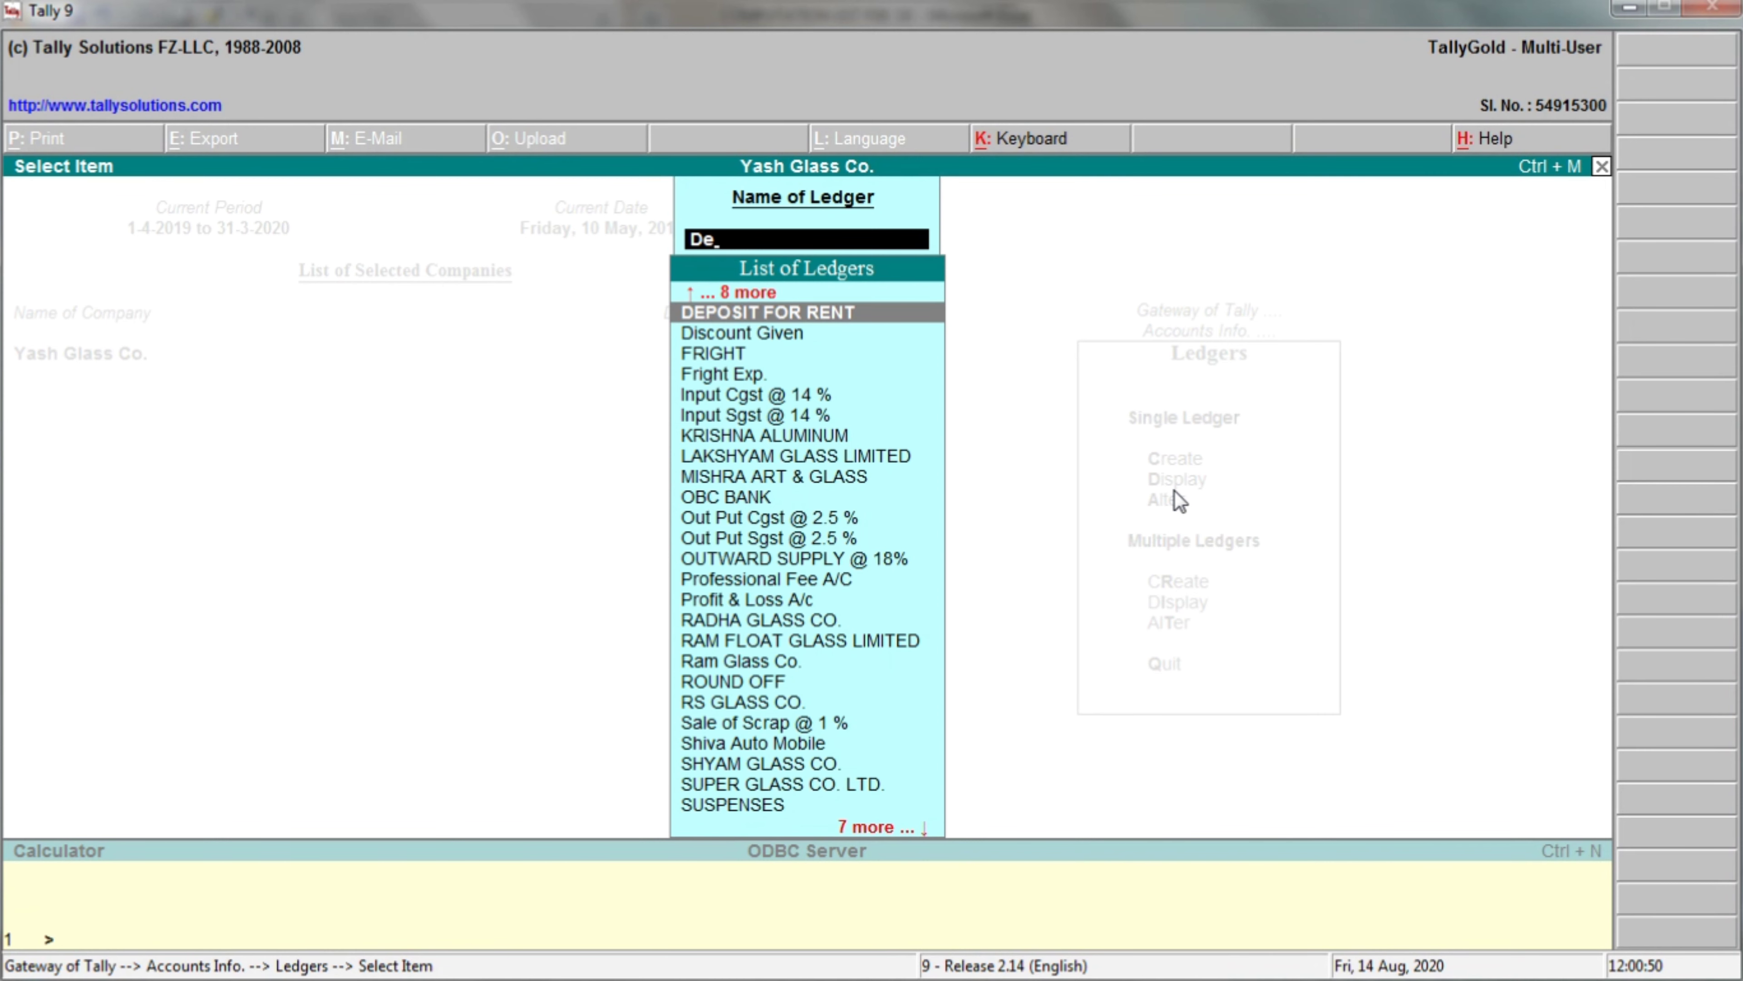
{"action": "key", "text": "Return"}
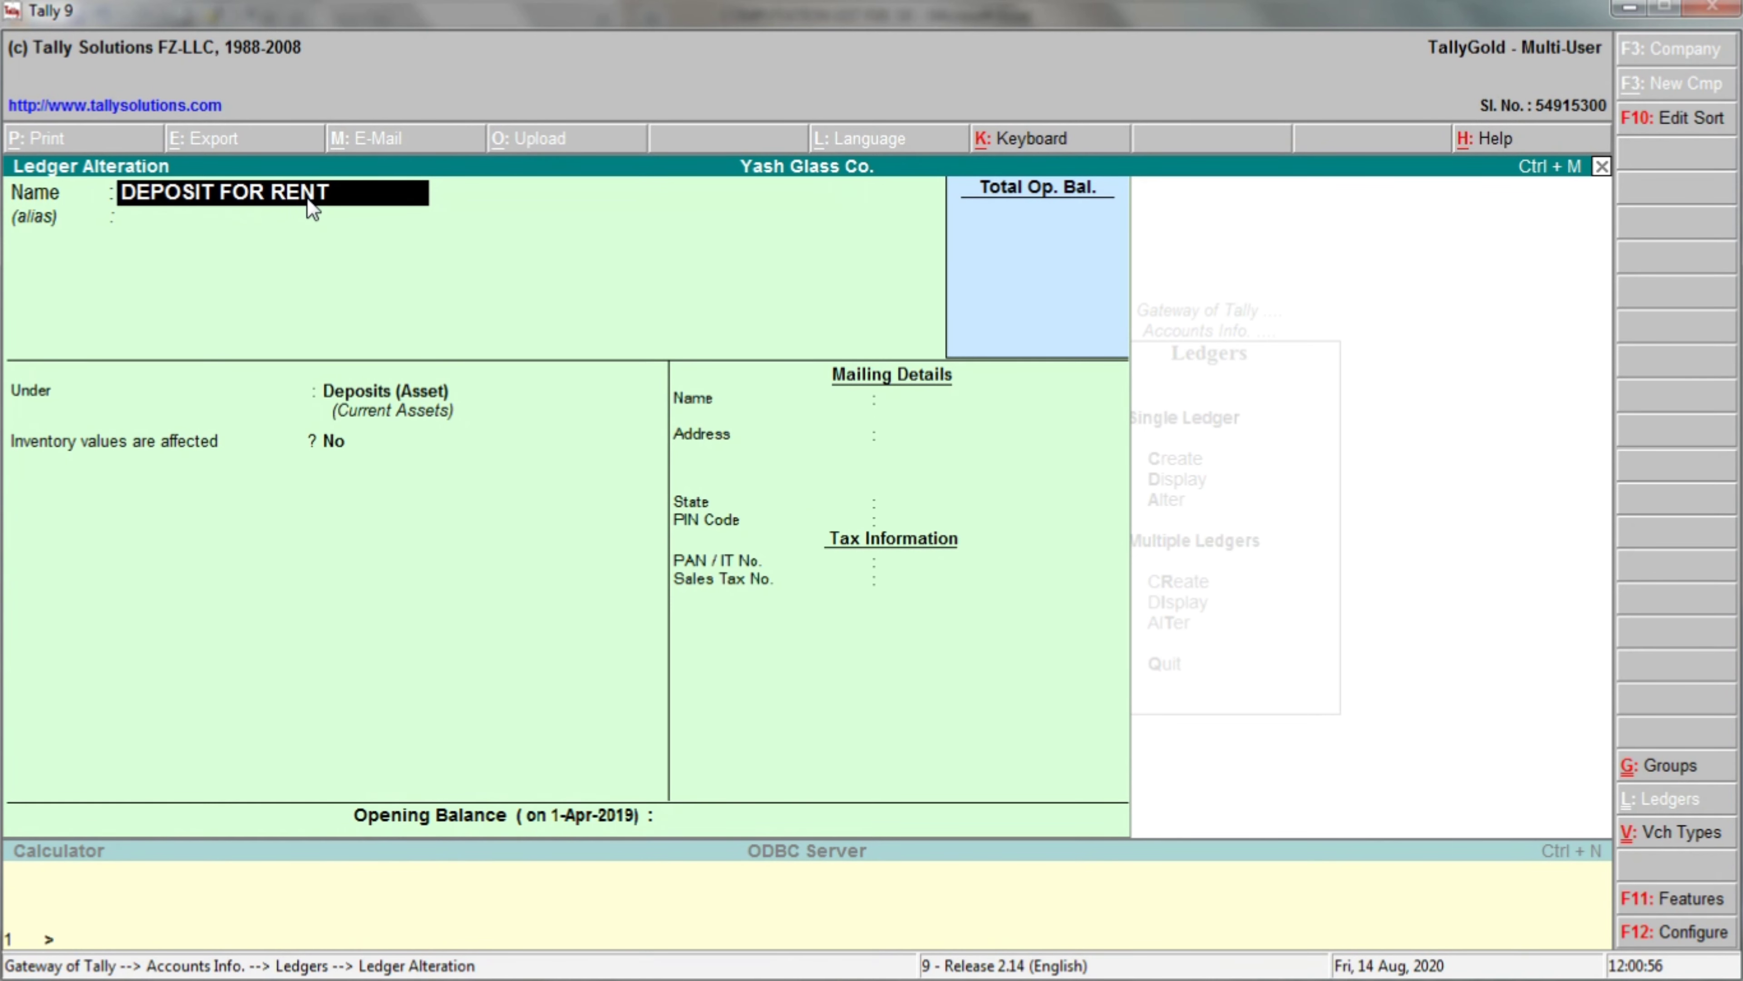
Review the DEPOSIT FOR RENT ledger's parent group and remaining settings, and accept the ledger without edits.
{"action": "key", "text": "Return"}
{"action": "key", "text": "Return"}
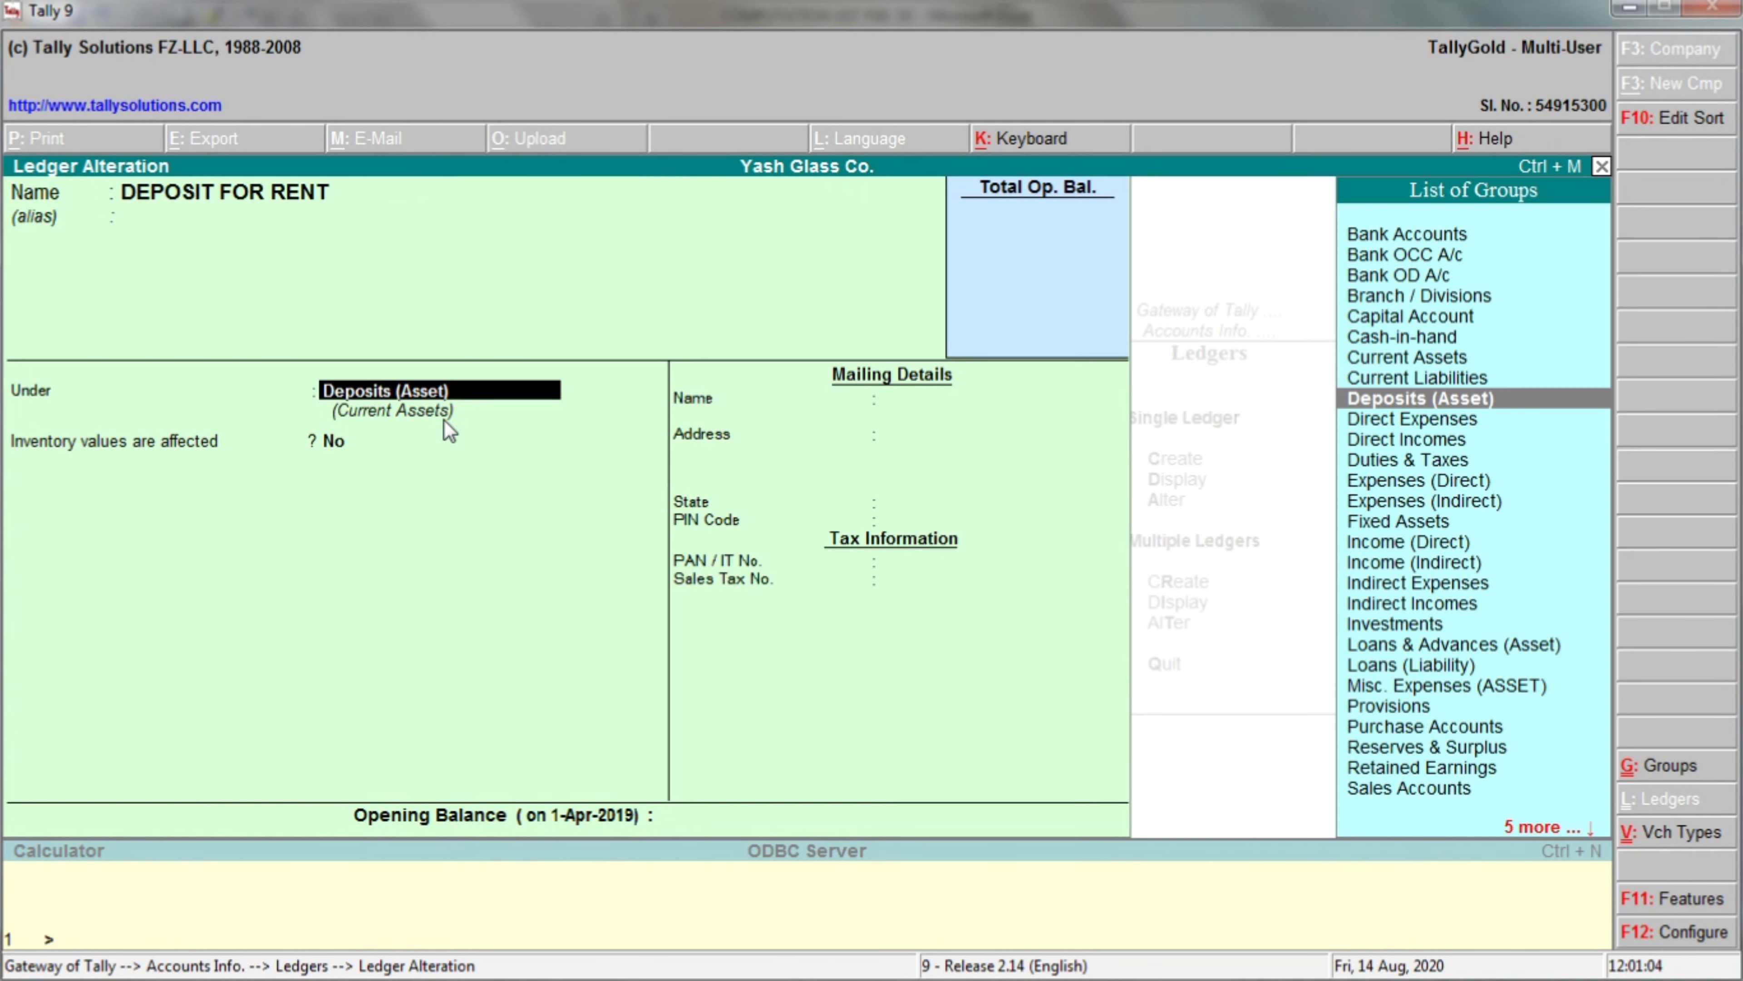
{"action": "key", "text": "Return"}
{"action": "key", "text": "Return"}
{"action": "key", "text": "Return"}
{"action": "key", "text": "Return"}
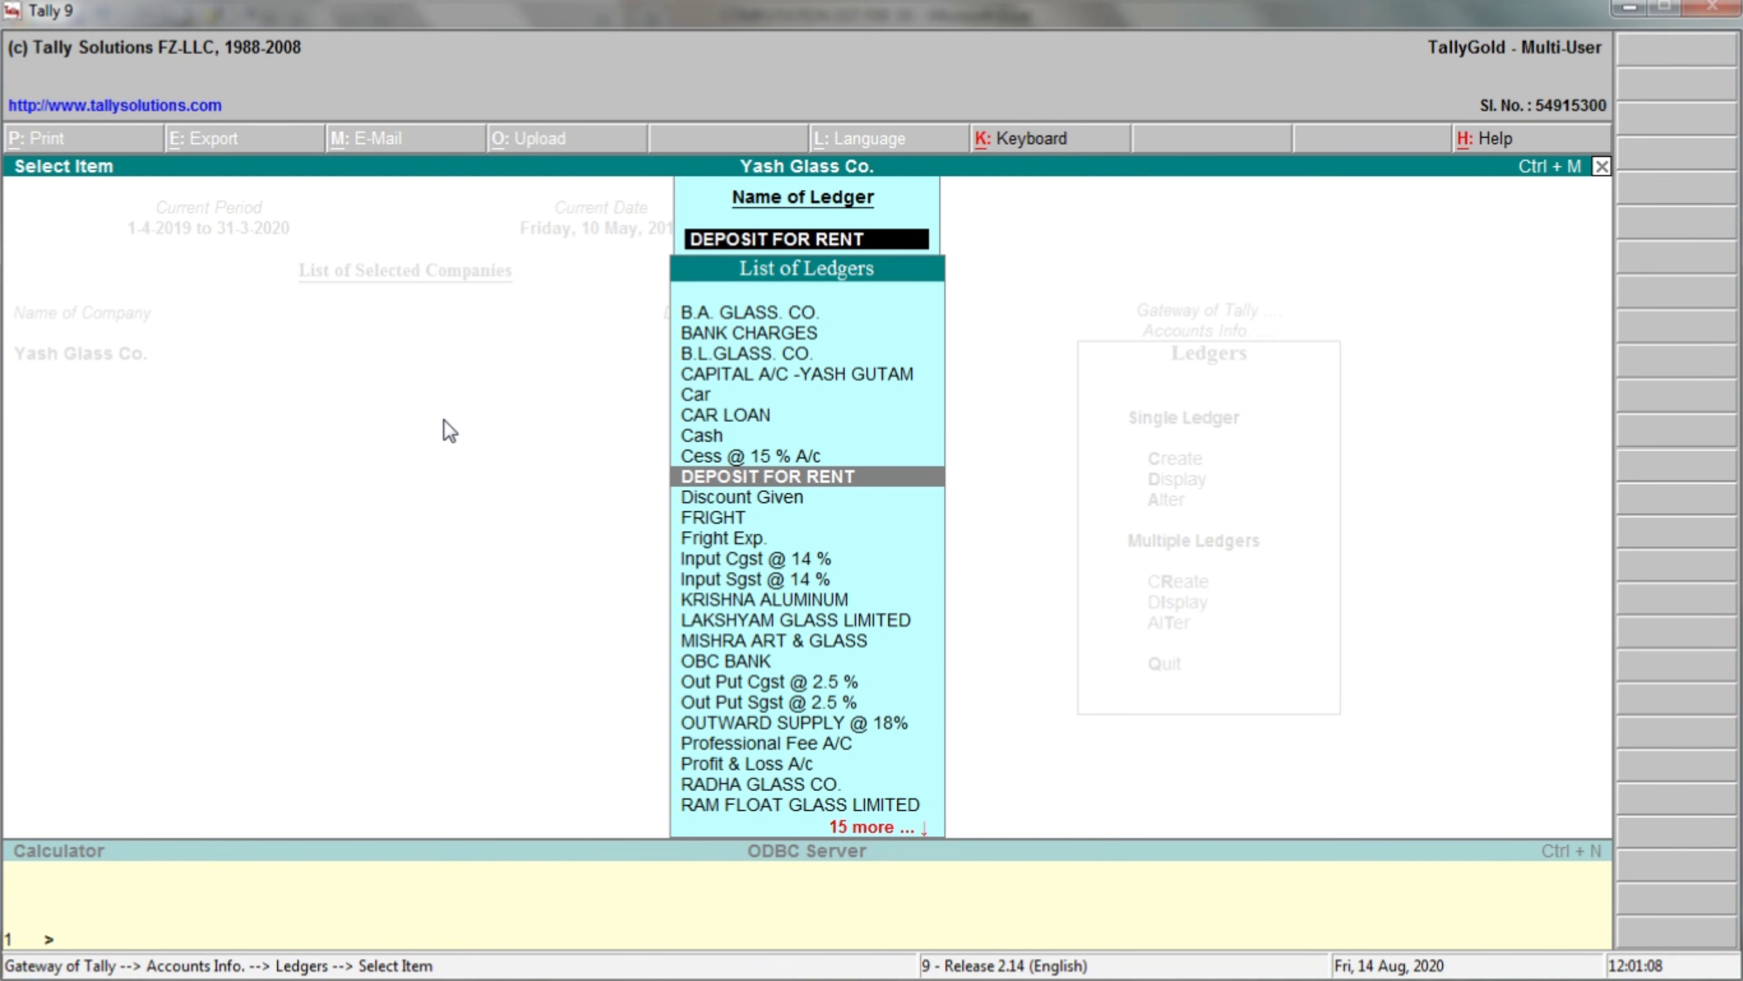
Open the OBC BANK ledger for alteration and examine the group it is placed under.
{"action": "type", "text": "Bank"}
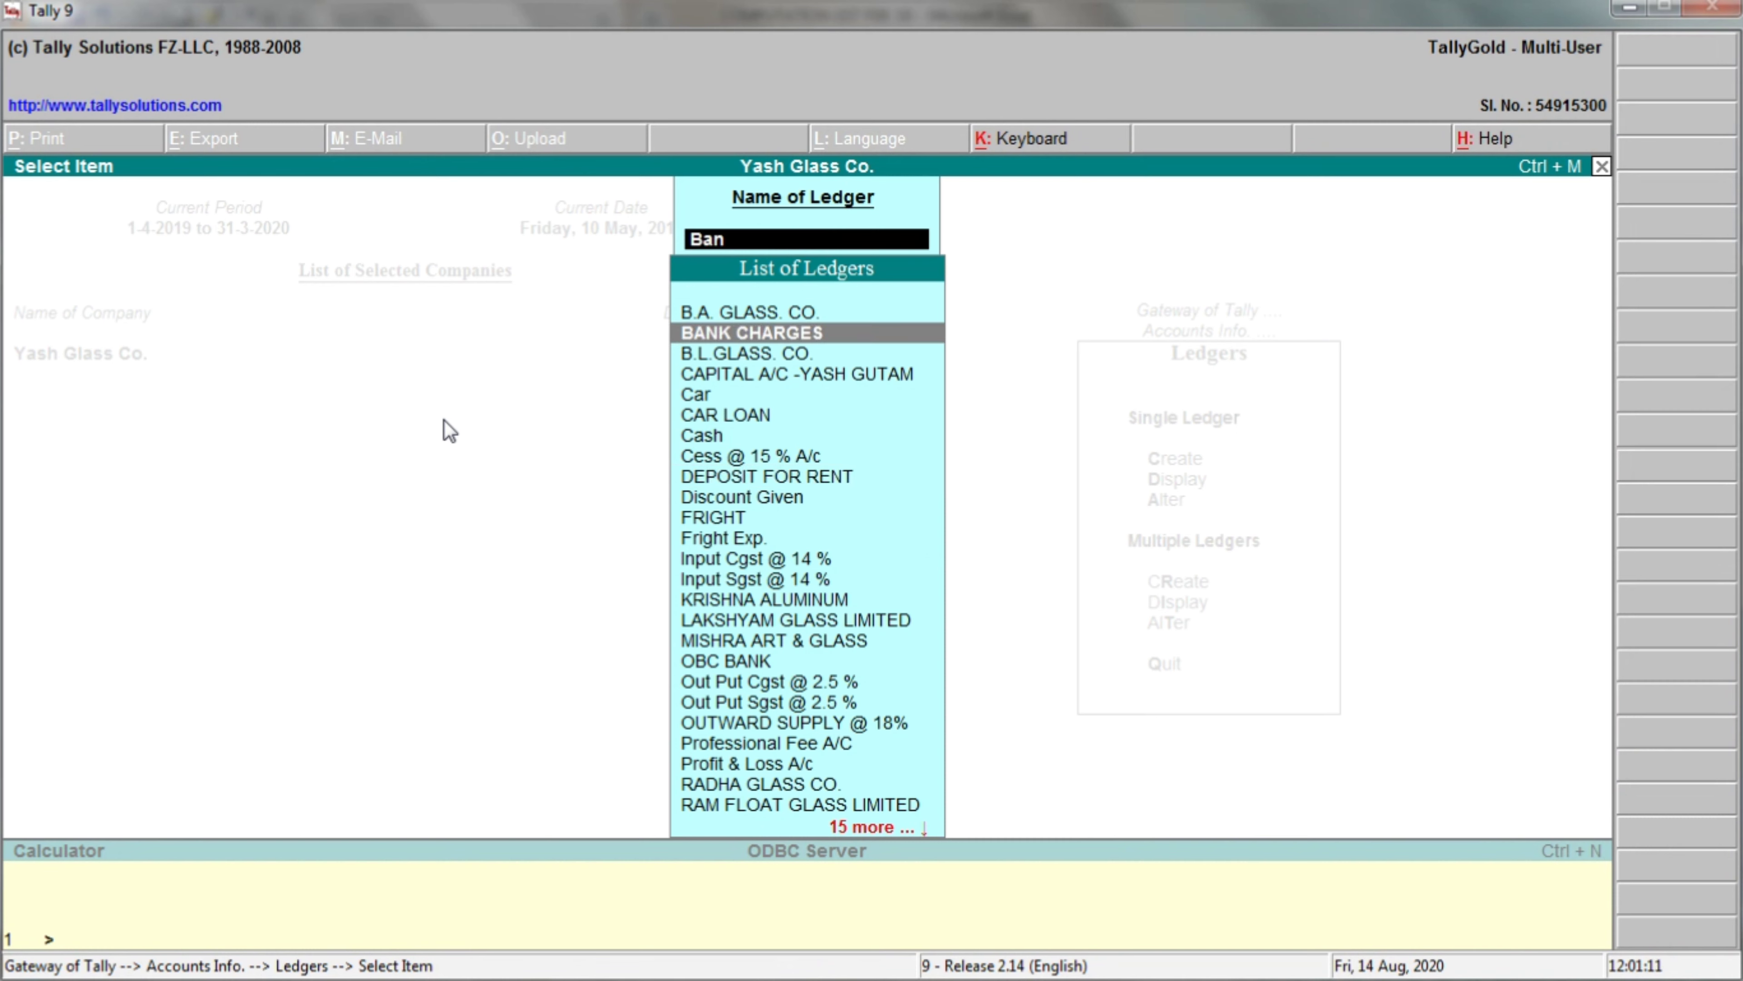
{"action": "key", "text": "BackSpace"}
{"action": "key", "text": "BackSpace"}
{"action": "key", "text": "BackSpace"}
{"action": "key", "text": "BackSpace"}
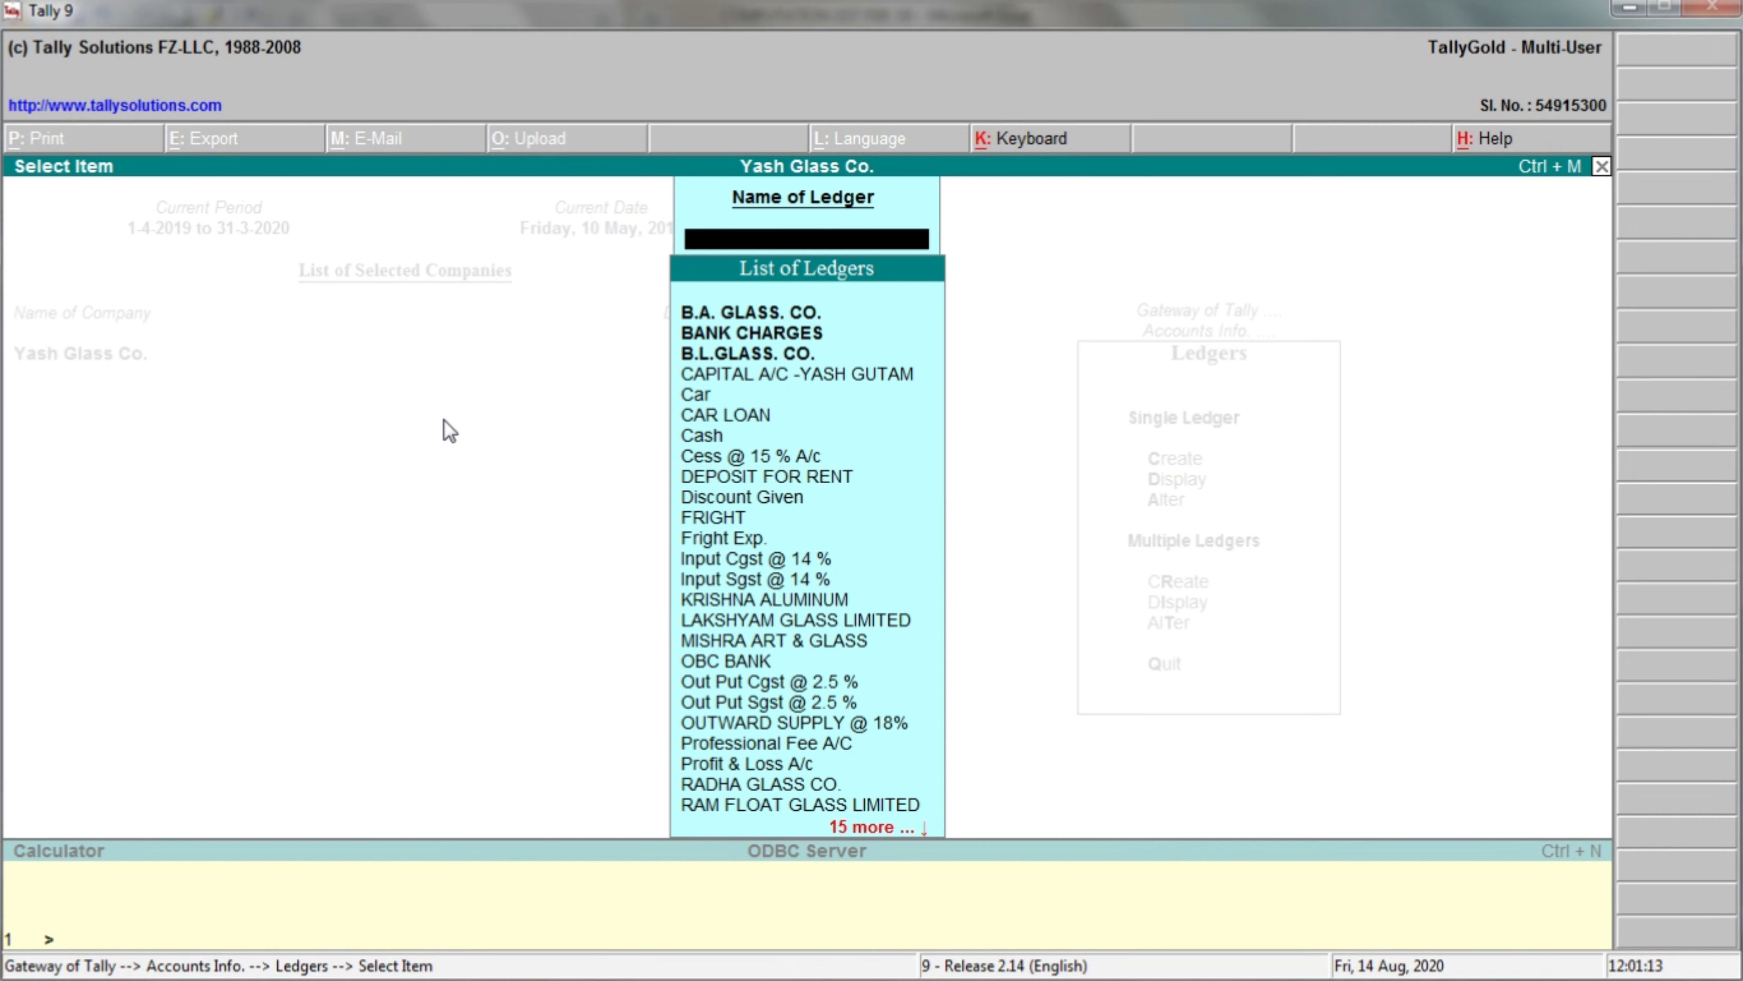
{"action": "type", "text": "Obc"}
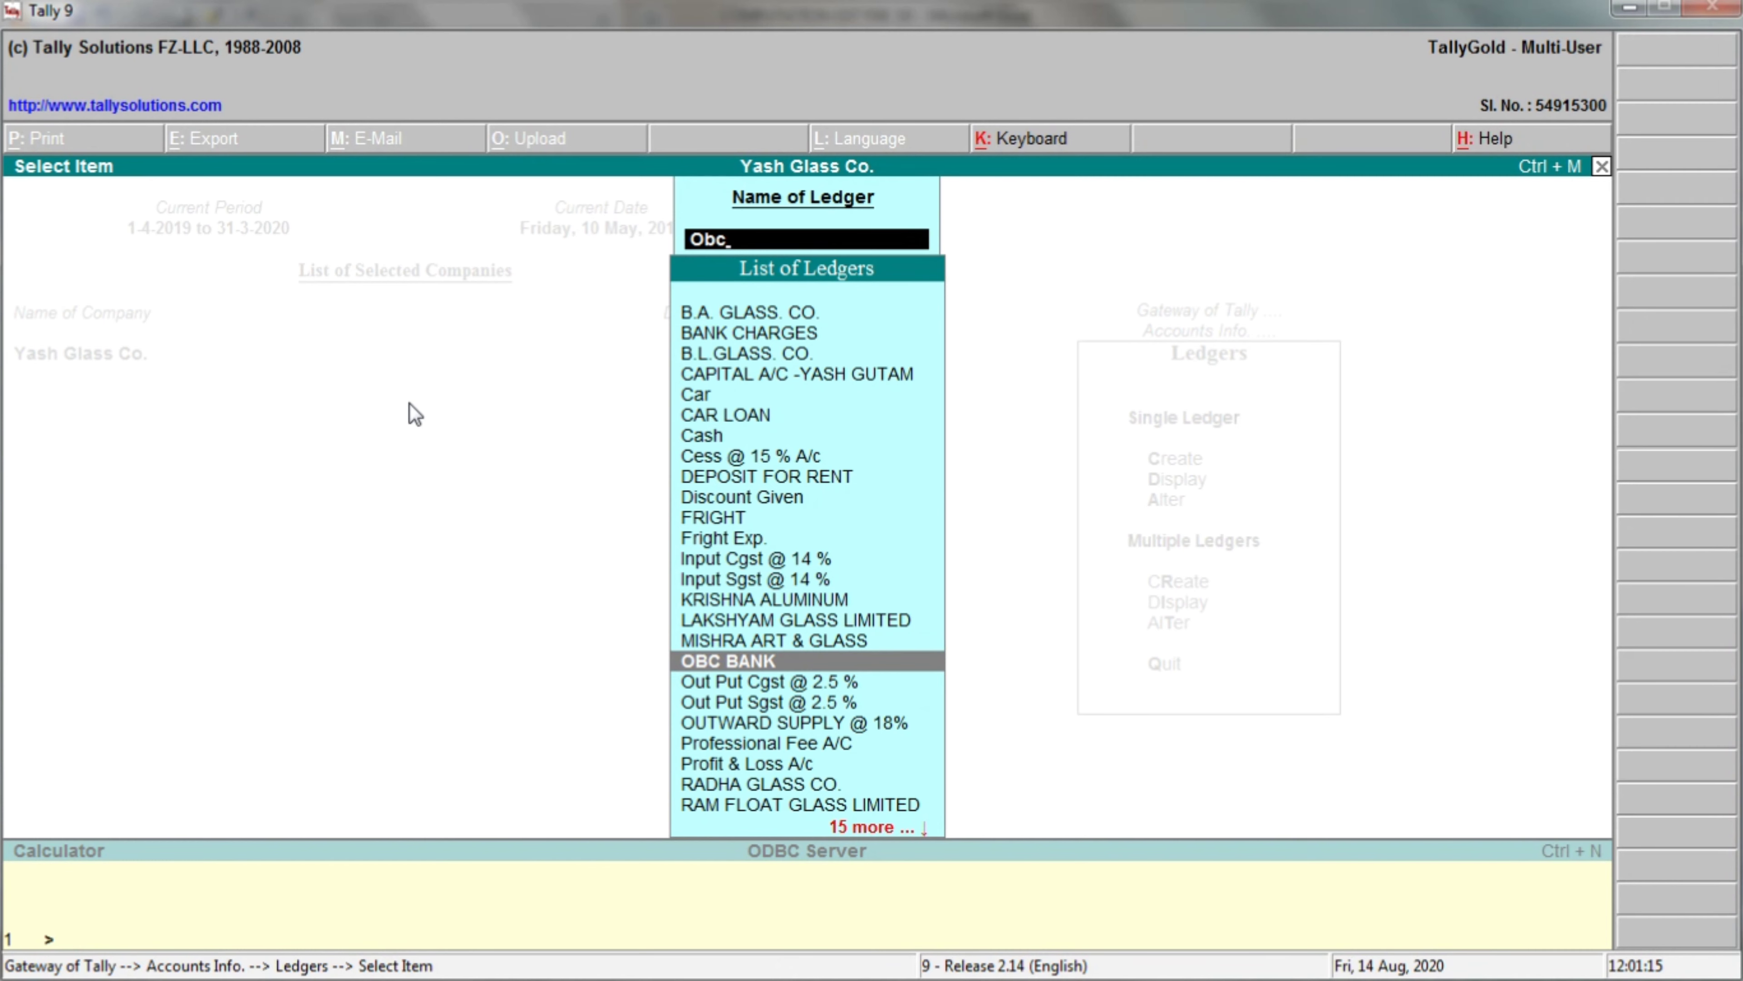
{"action": "key", "text": "Return"}
{"action": "key", "text": "Return"}
{"action": "key", "text": "Return"}
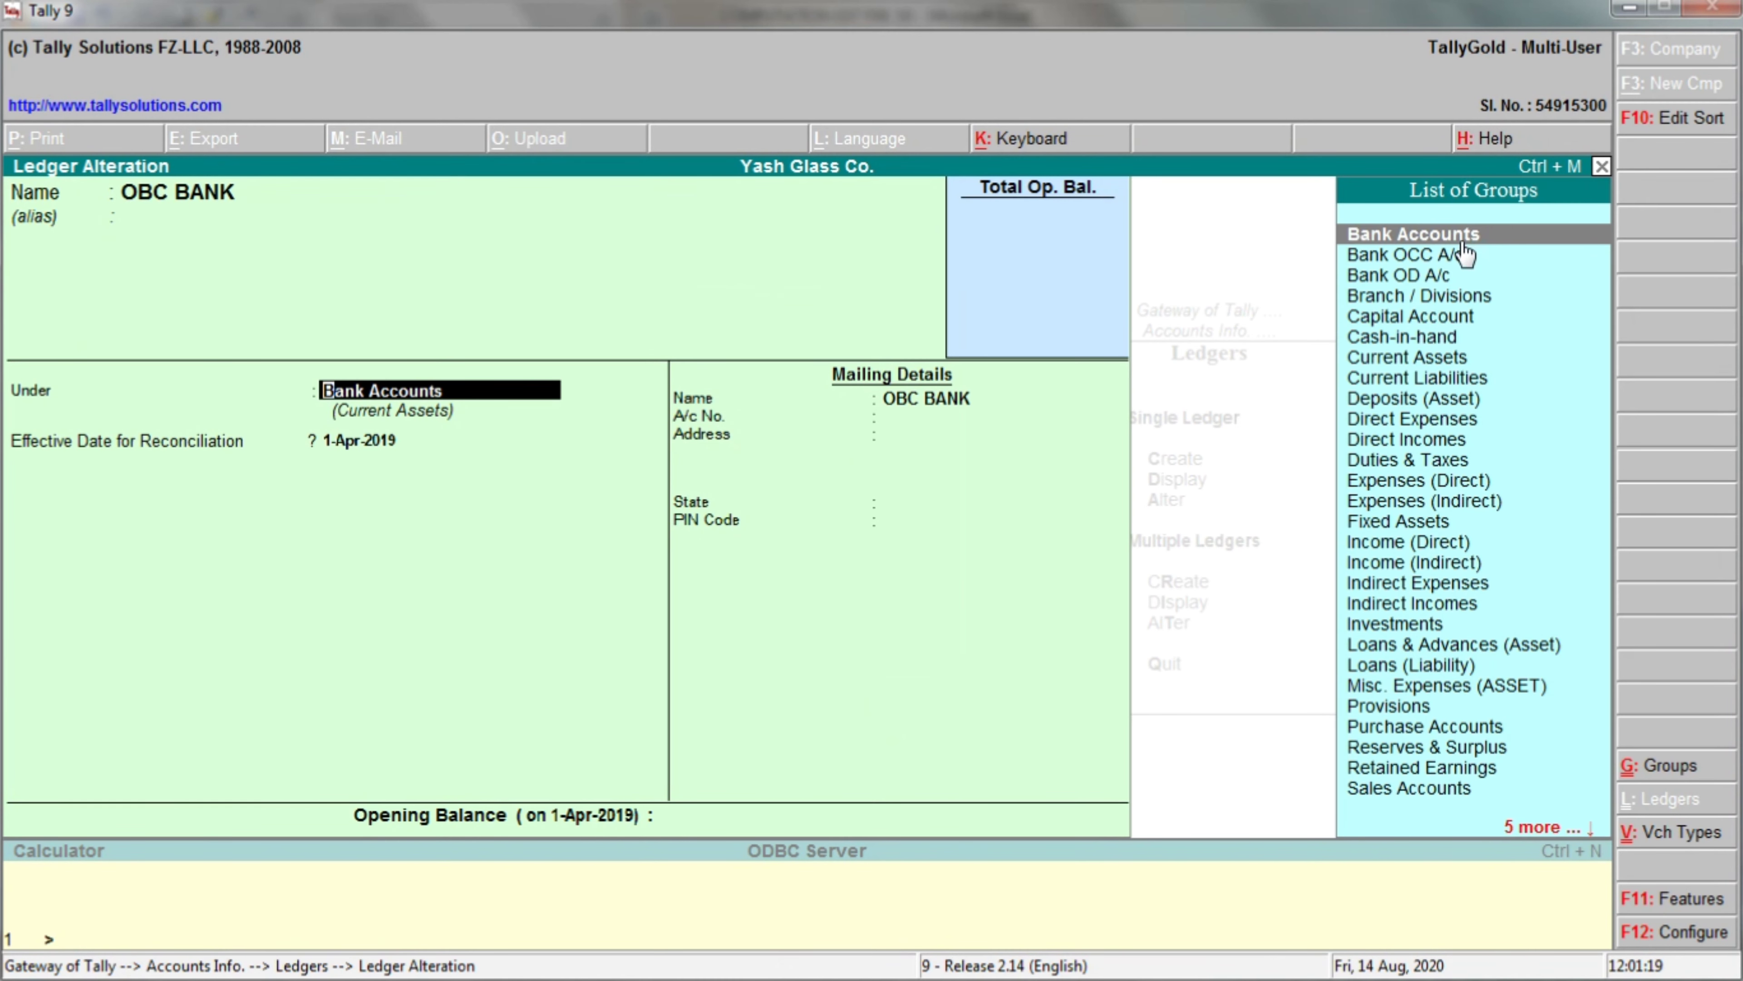
Review the OBC BANK ledger's reconciliation date and mailing details, and return to the accounts information level.
{"action": "key", "text": "Return"}
{"action": "key", "text": "Return"}
{"action": "key", "text": "Return"}
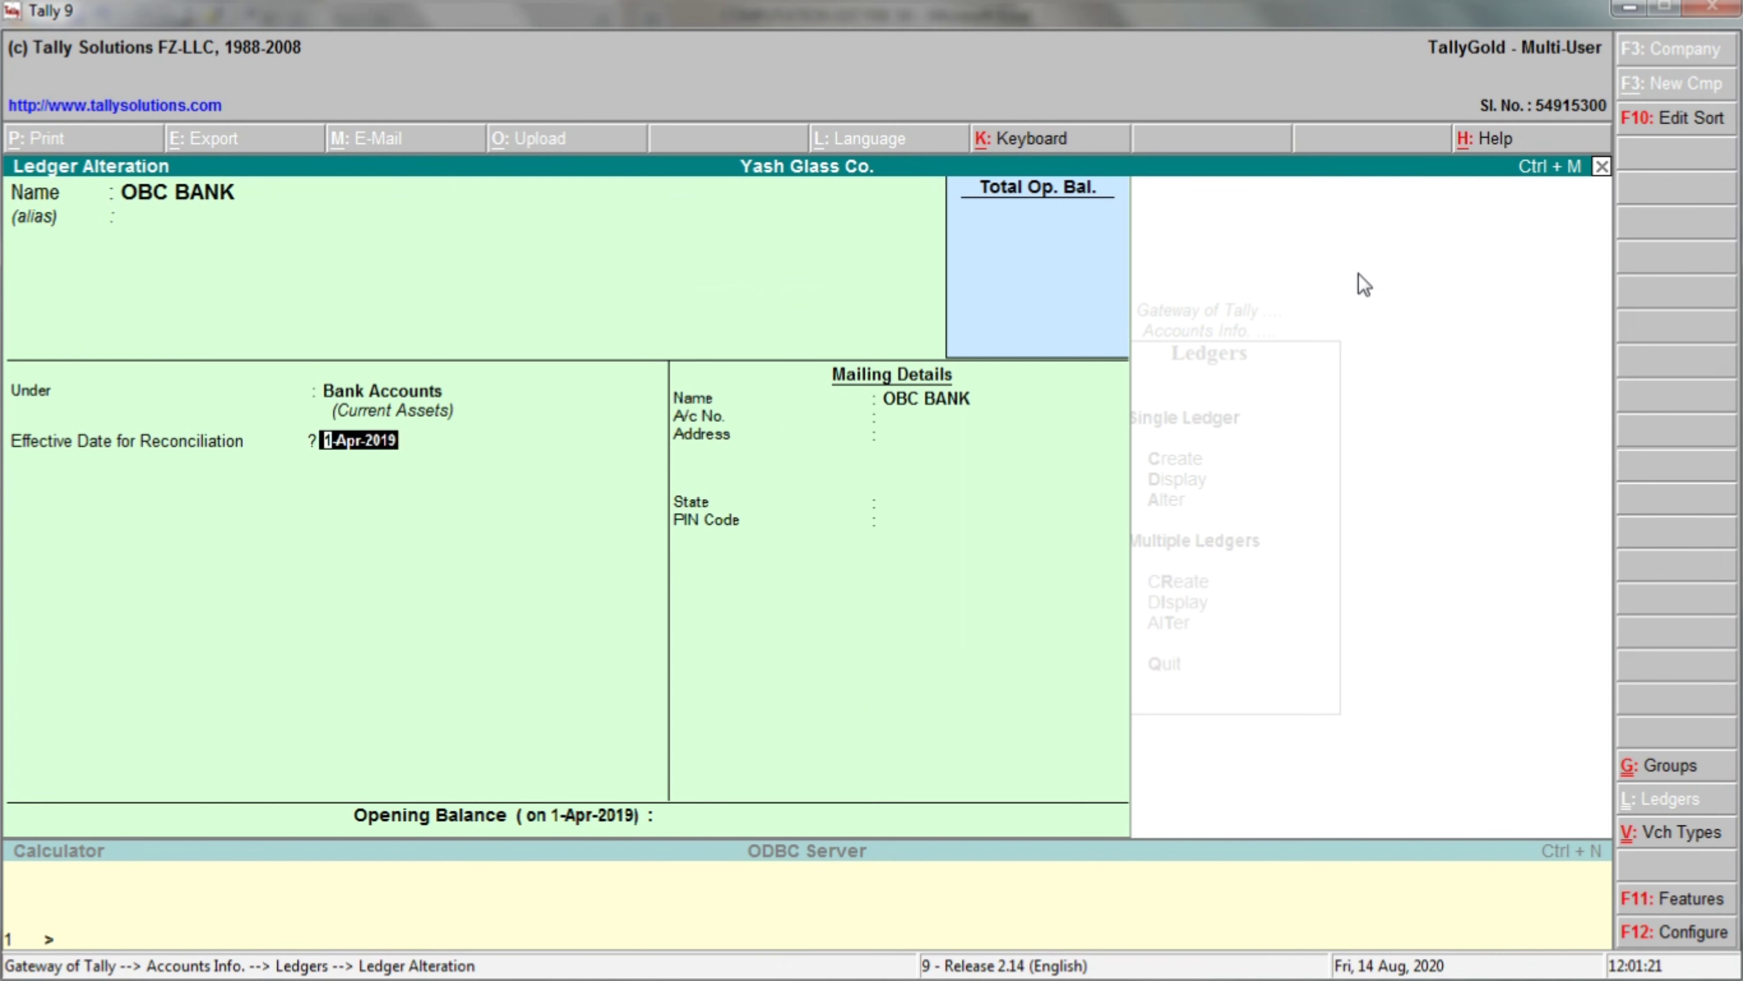
{"action": "key", "text": "Return"}
{"action": "key", "text": "Return"}
{"action": "key", "text": "Return"}
{"action": "key", "text": "Return"}
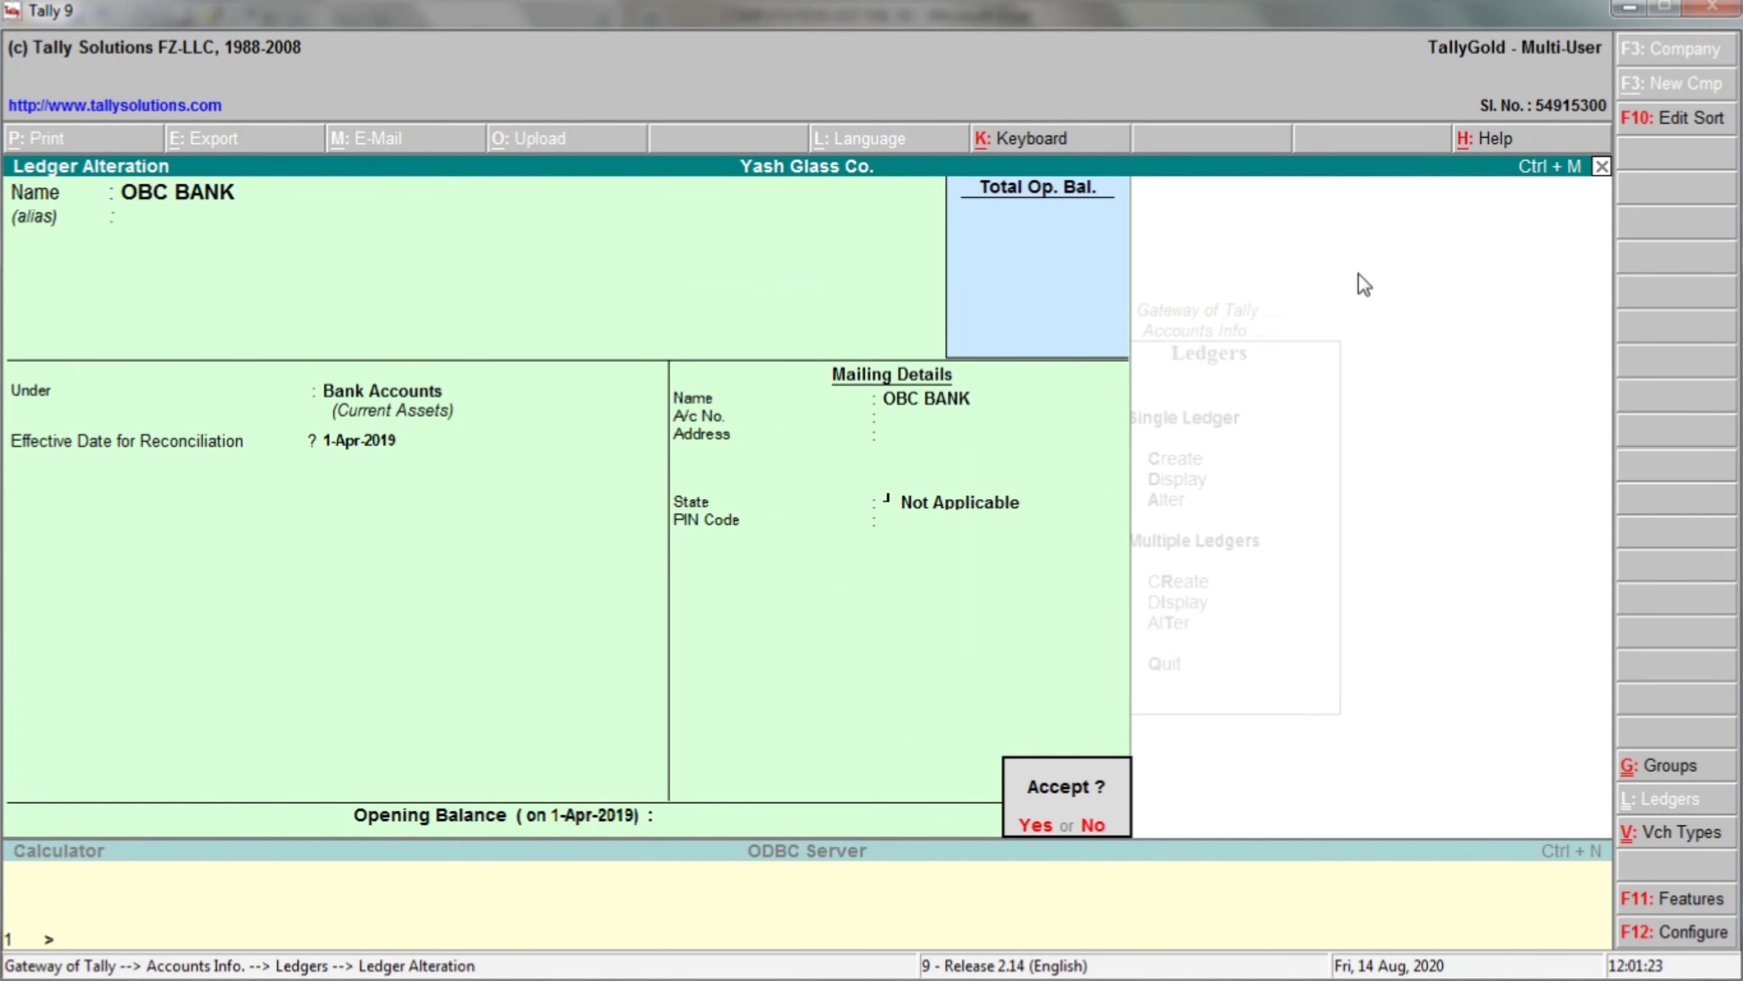
{"action": "key", "text": "Escape"}
{"action": "key", "text": "Escape"}
{"action": "key", "text": "Escape"}
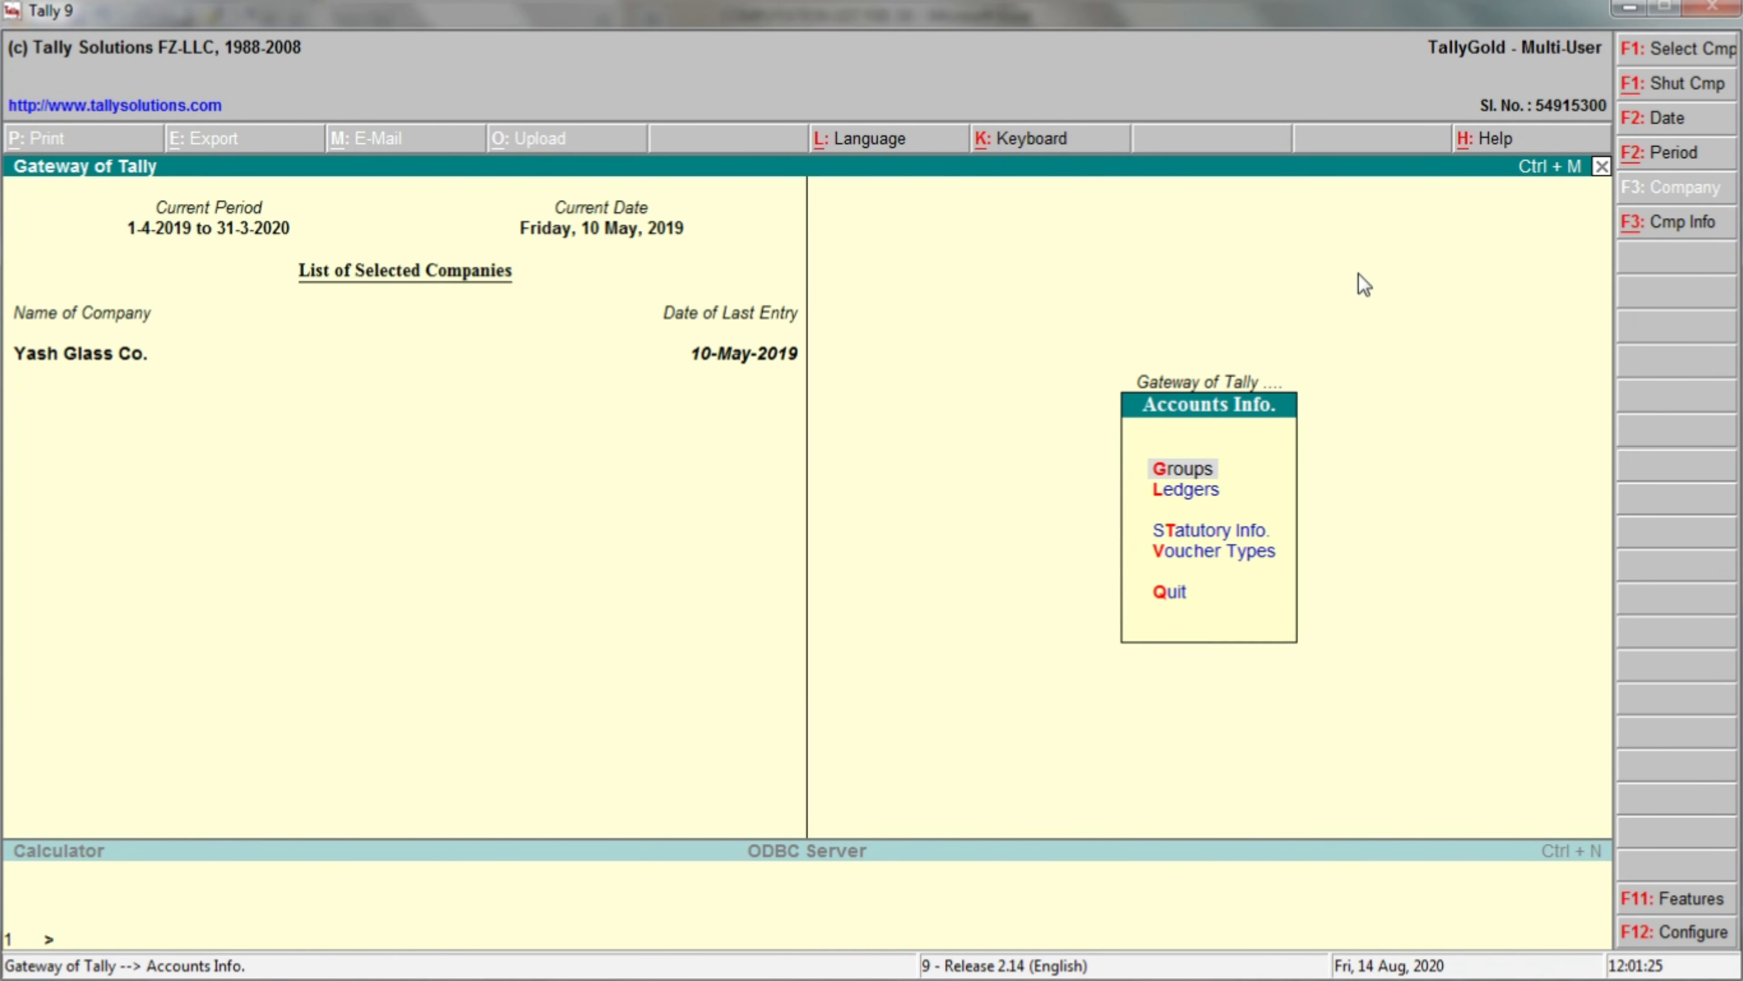
Start a payment accounting voucher dated 11-5-2019.
{"action": "key", "text": "Down"}
{"action": "key", "text": "Down"}
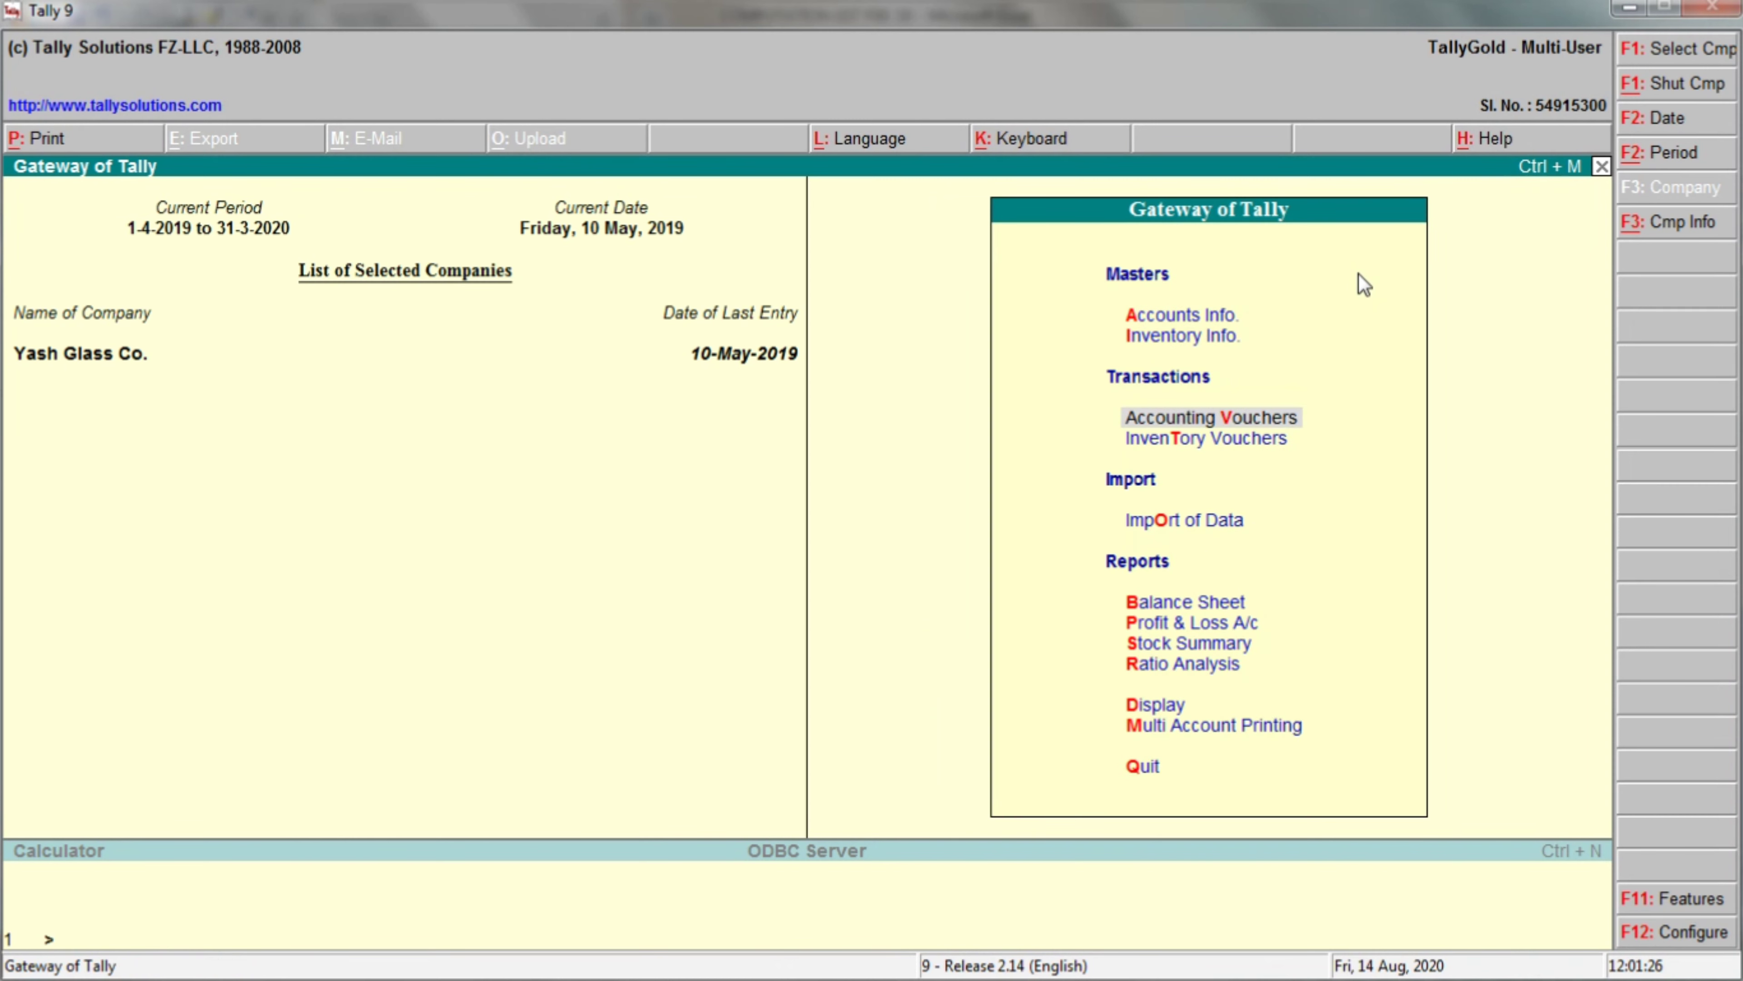
{"action": "key", "text": "Return"}
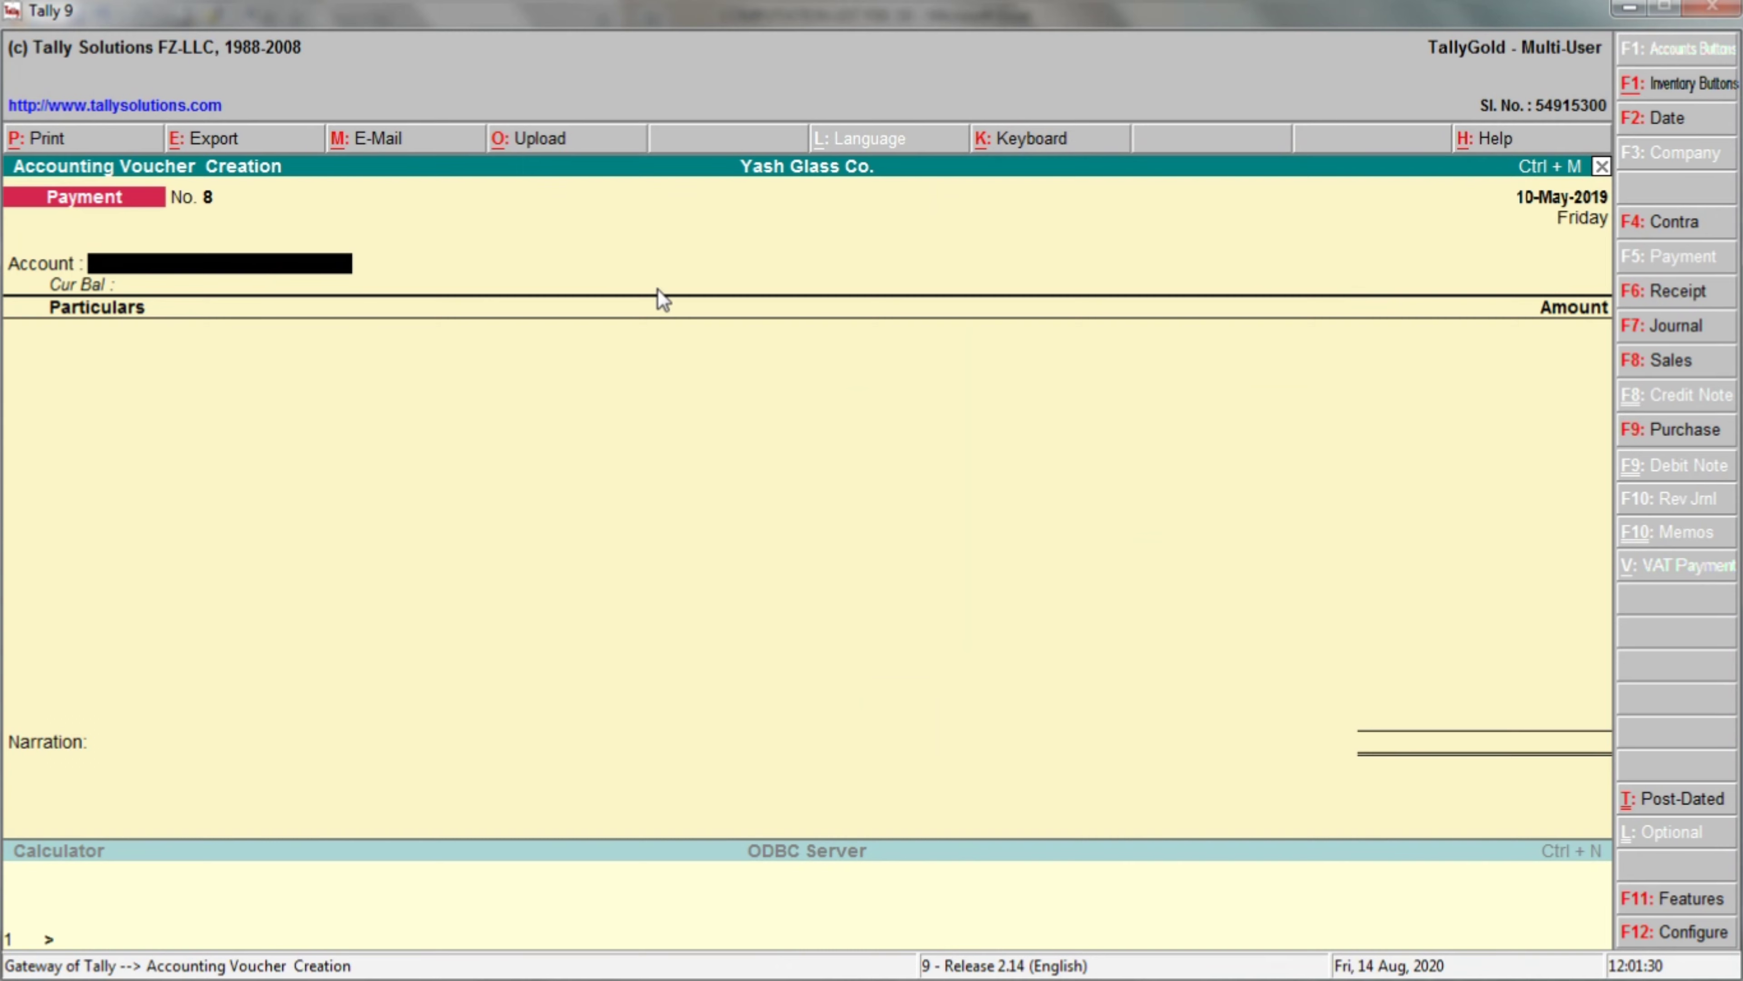
{"action": "key", "text": "F2"}
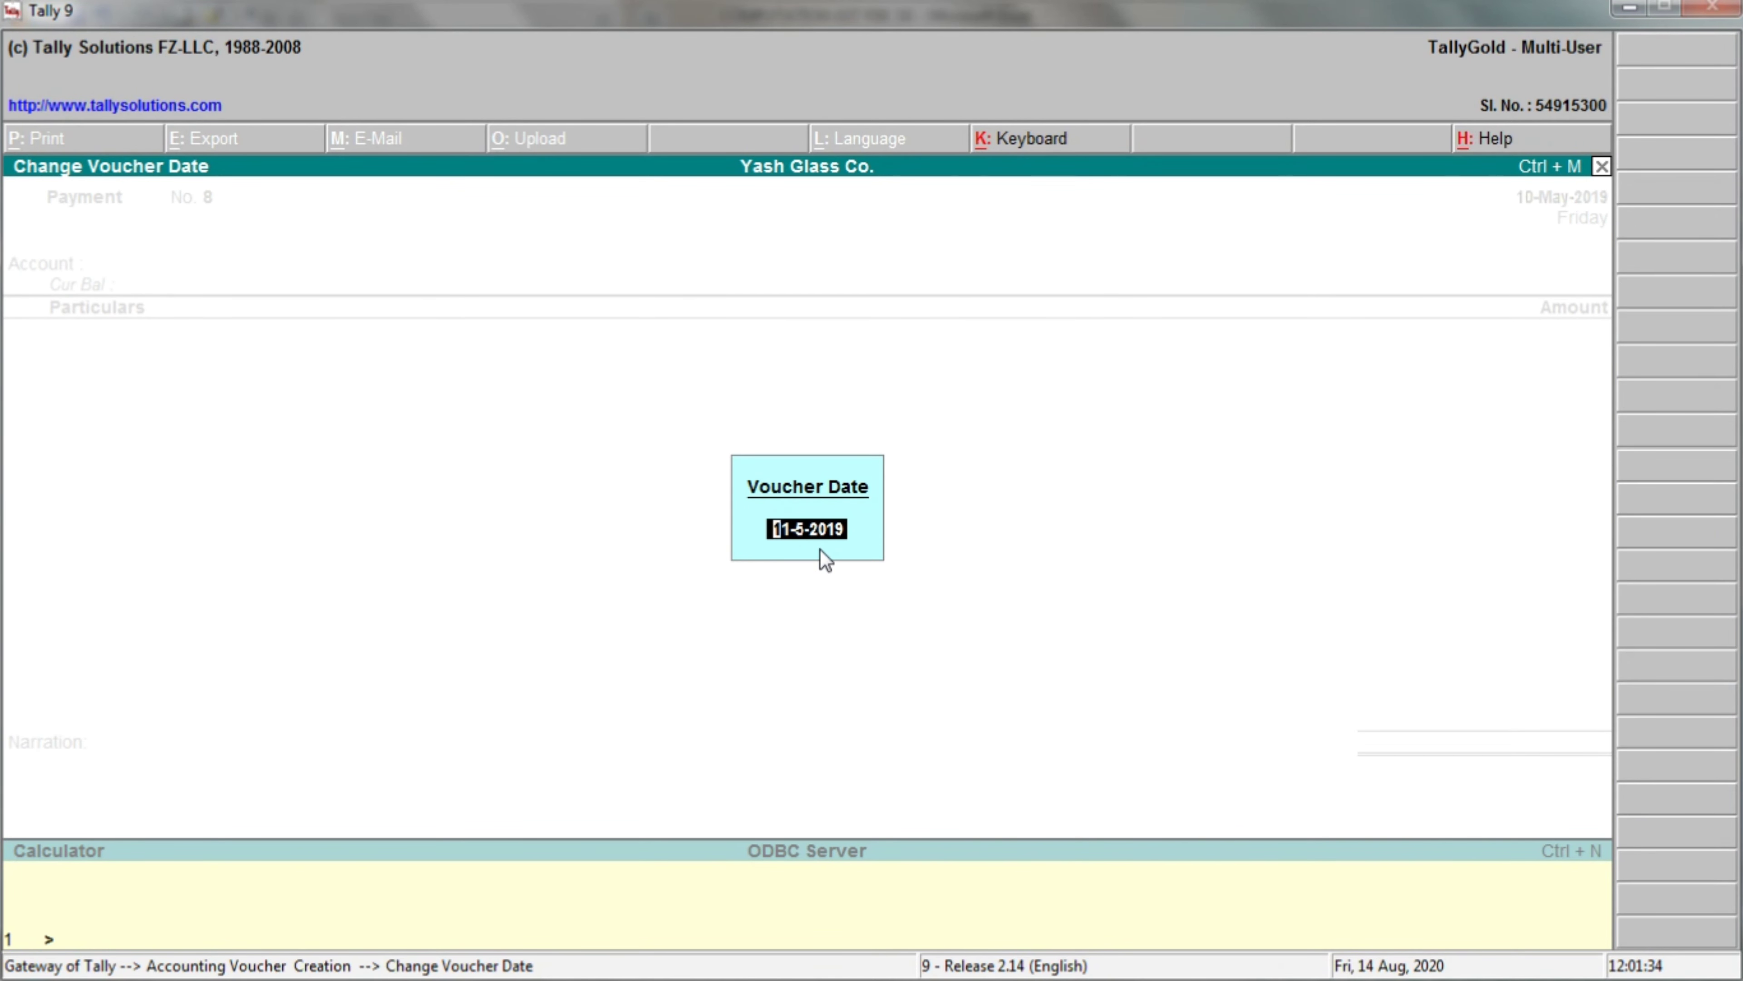
{"action": "key", "text": "Return"}
Select OBC BANK as the payment account and DEPOSIT FOR RENT as the ledger under particulars.
{"action": "type", "text": "Obc"}
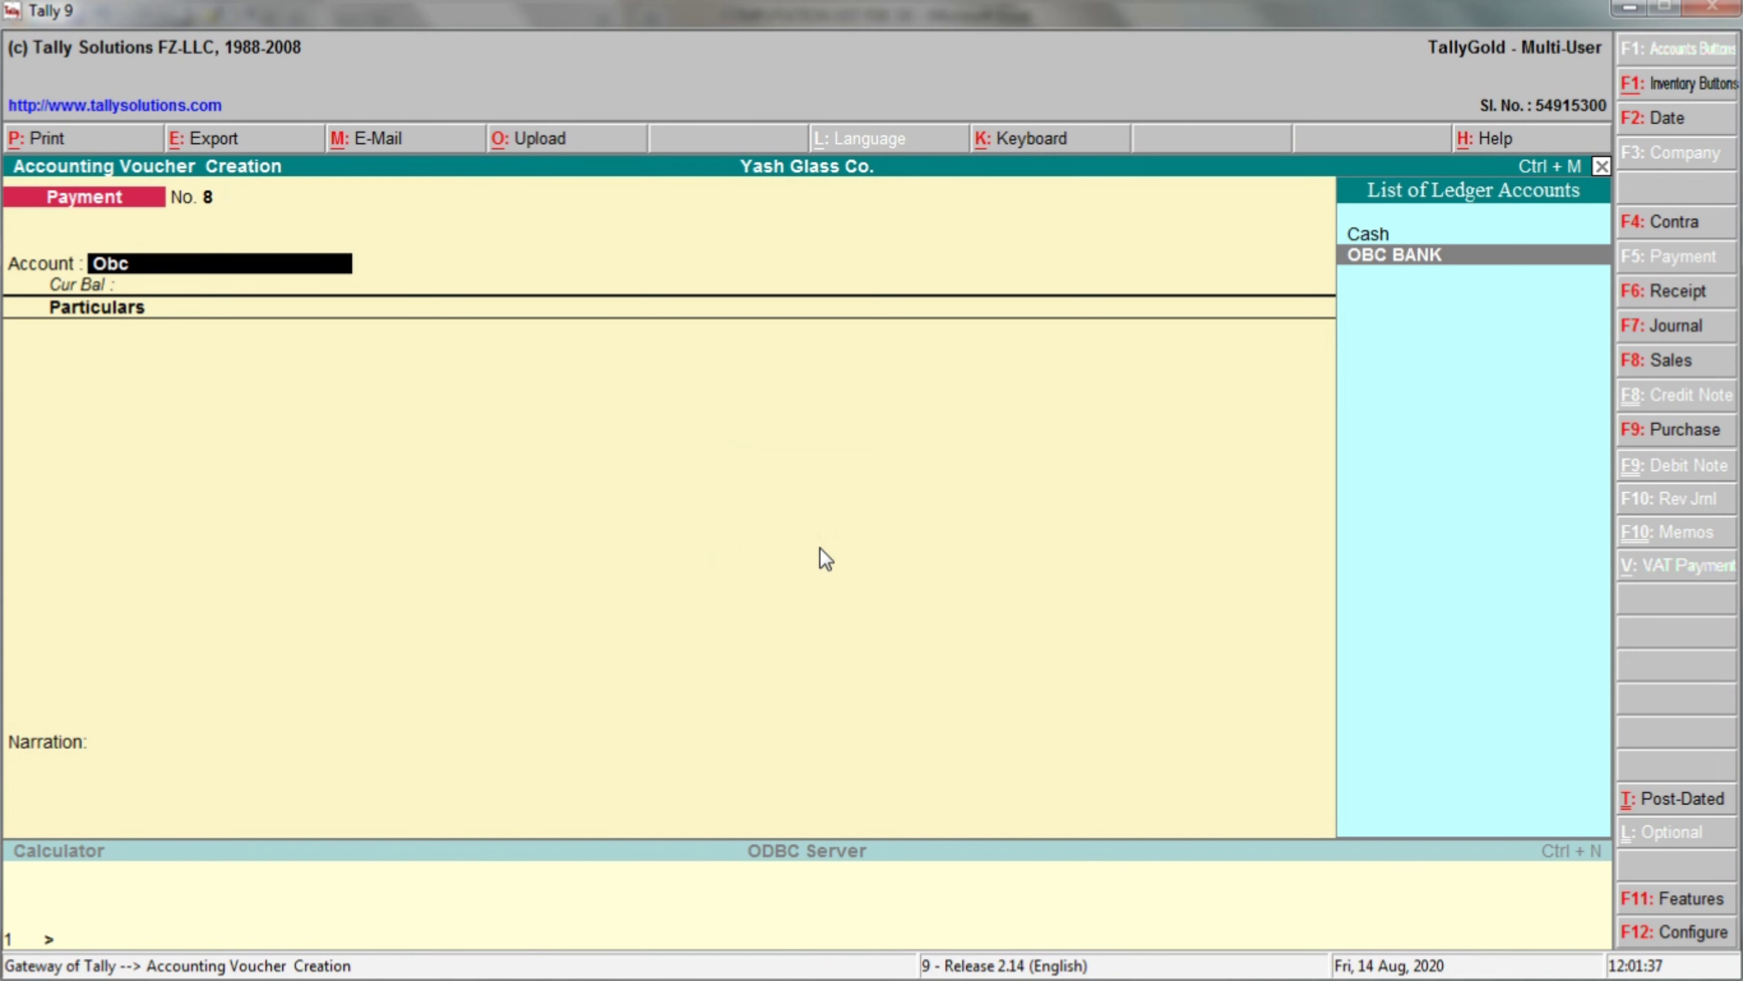
{"action": "key", "text": "Return"}
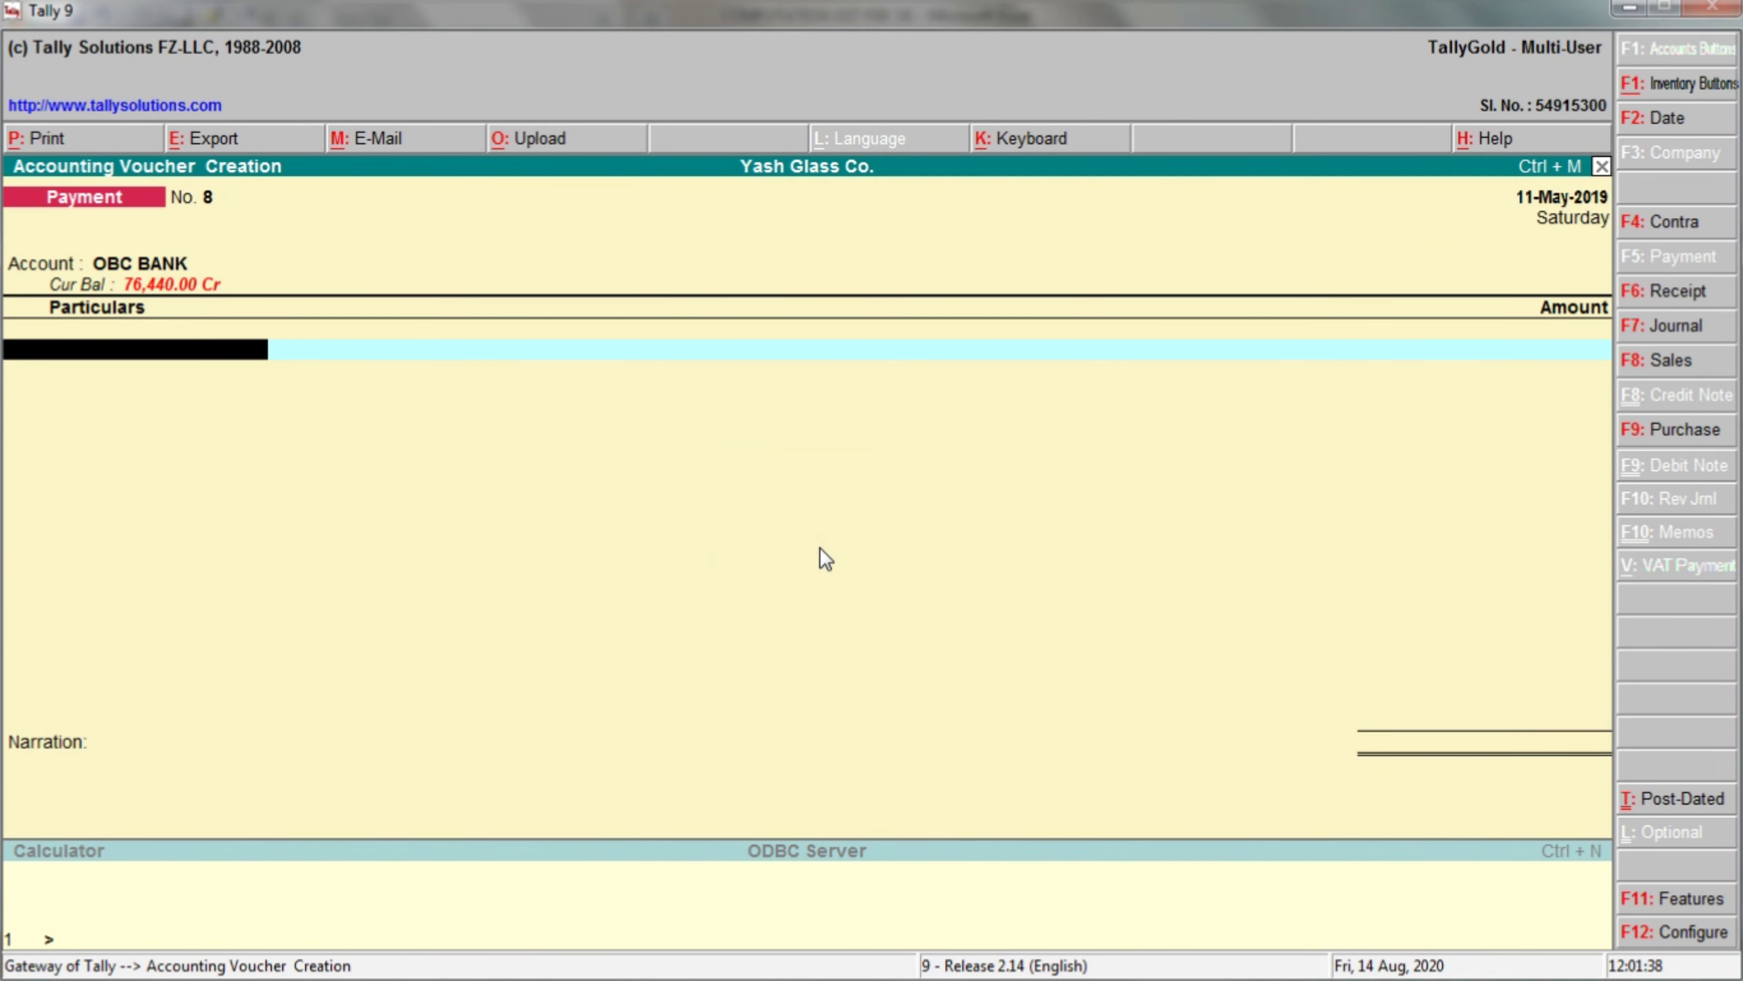
{"action": "type", "text": "De"}
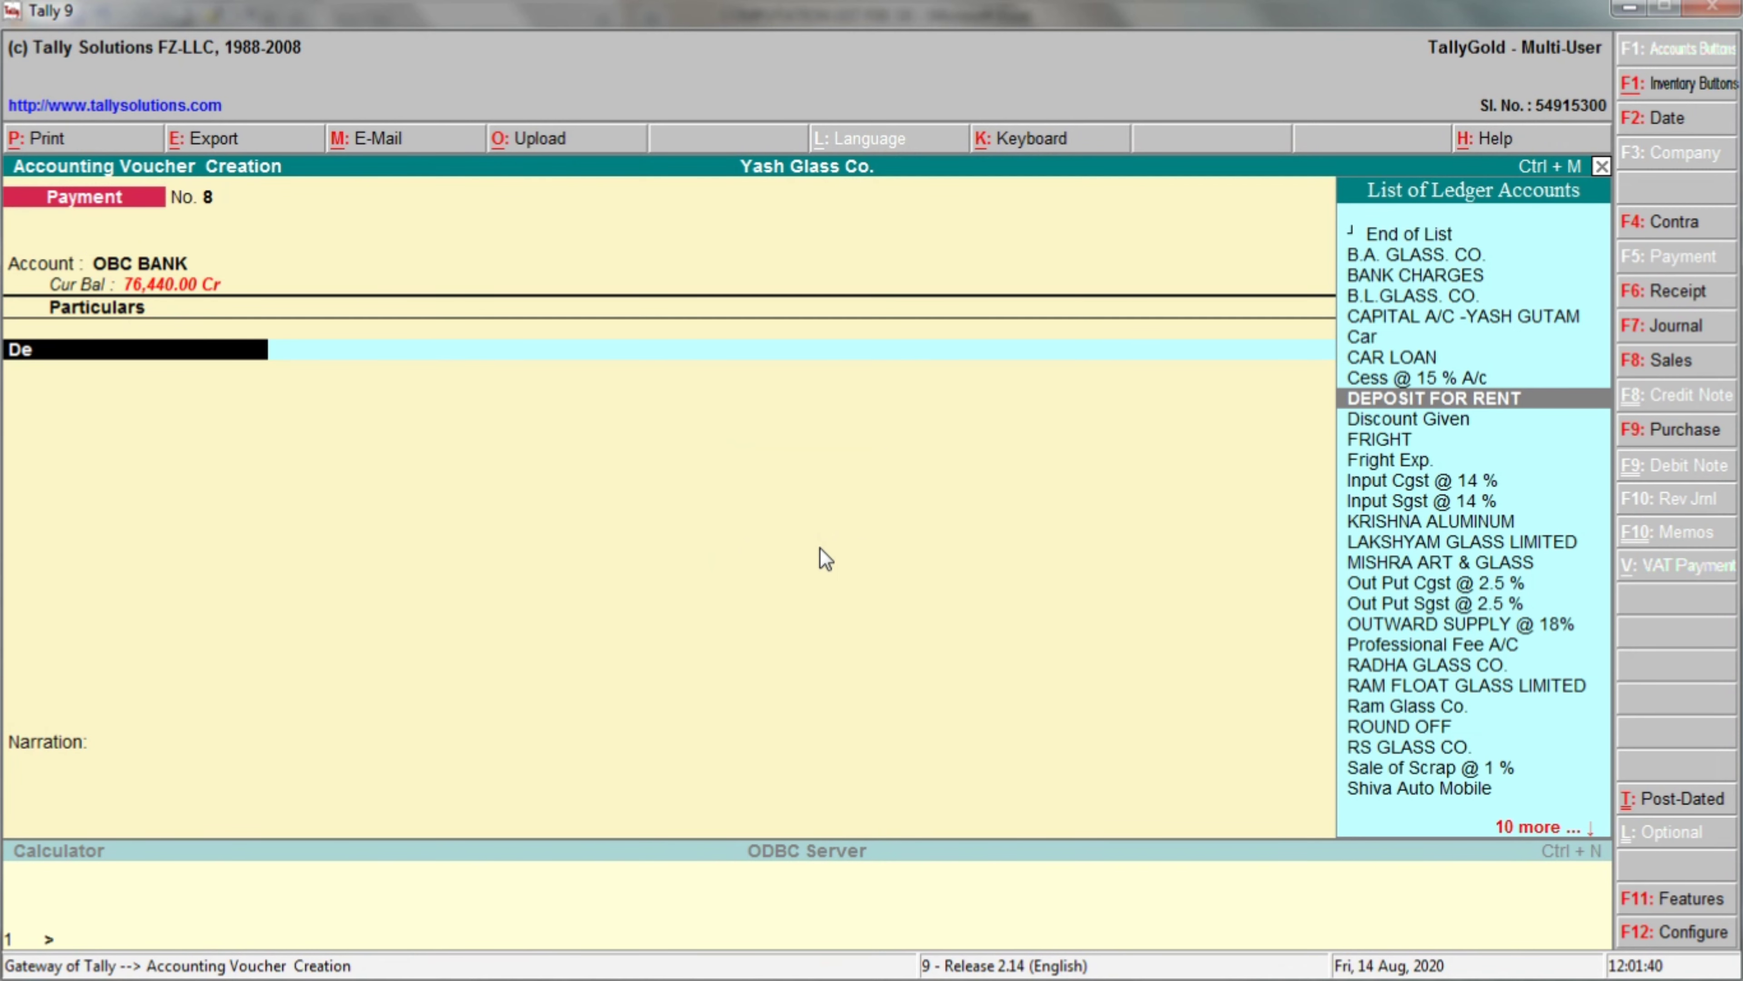
{"action": "key", "text": "Return"}
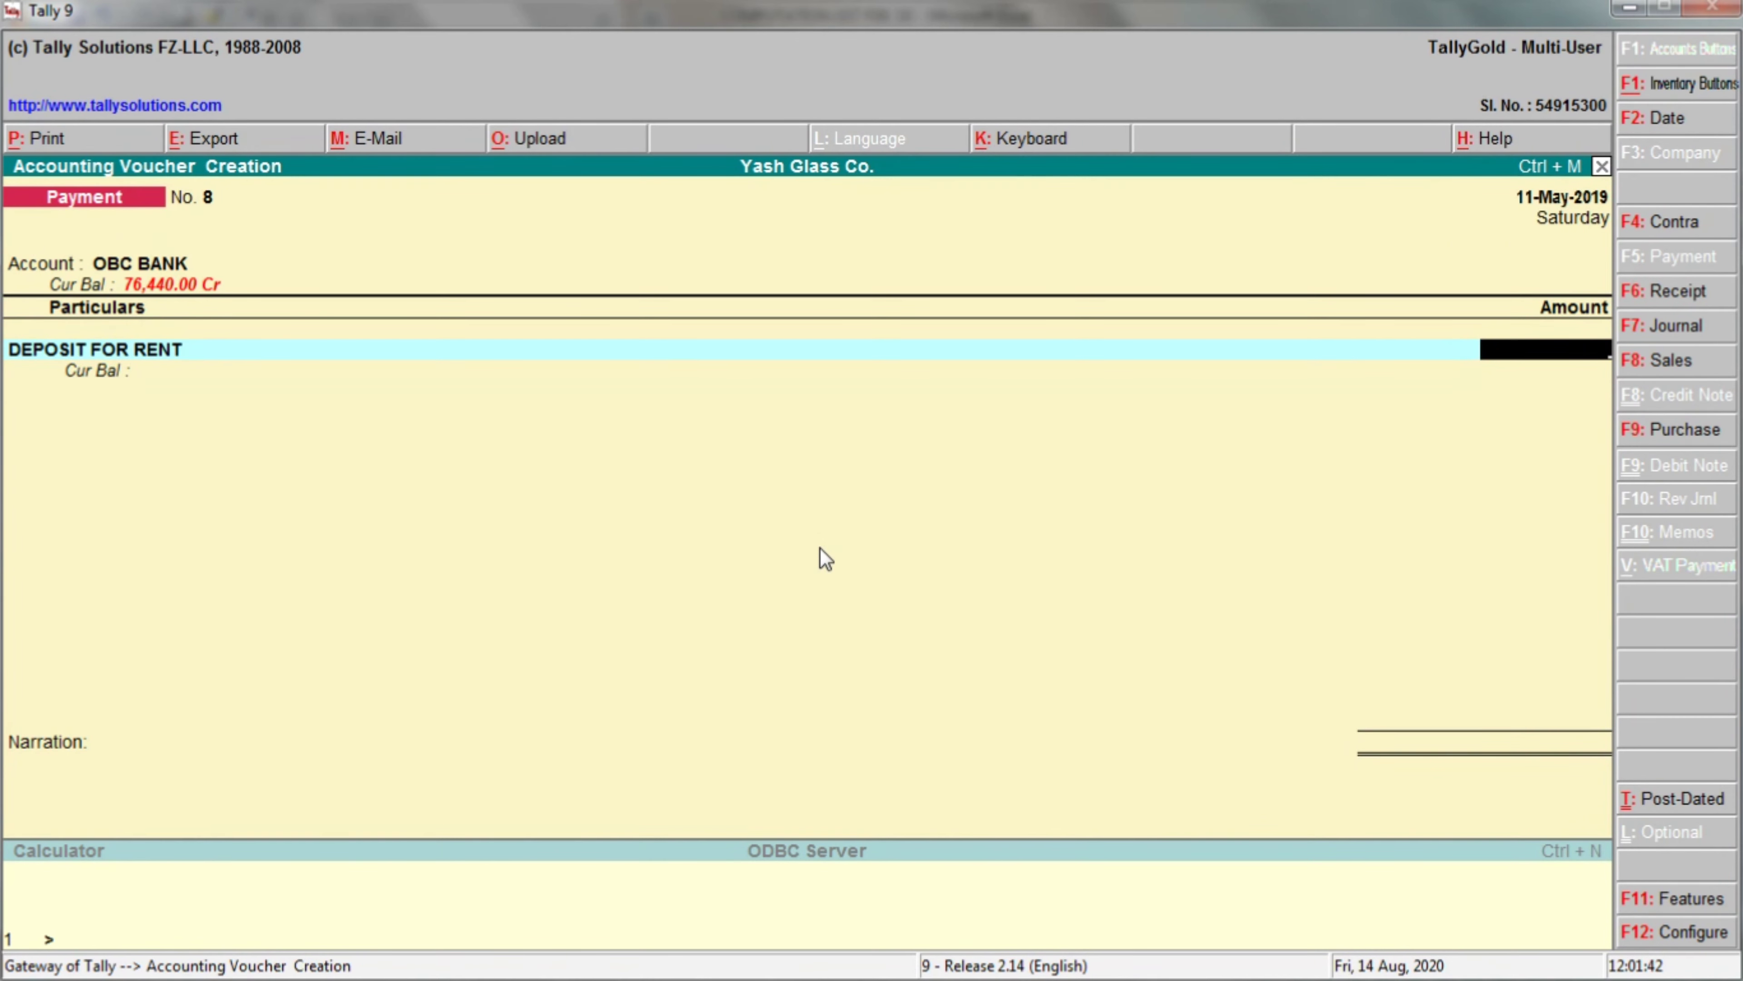
Switch to the Excel worksheet and examine the first security payment entry's debit and credit lines in rows 10 and 11.
{"action": "key", "text": "alt+Tab"}
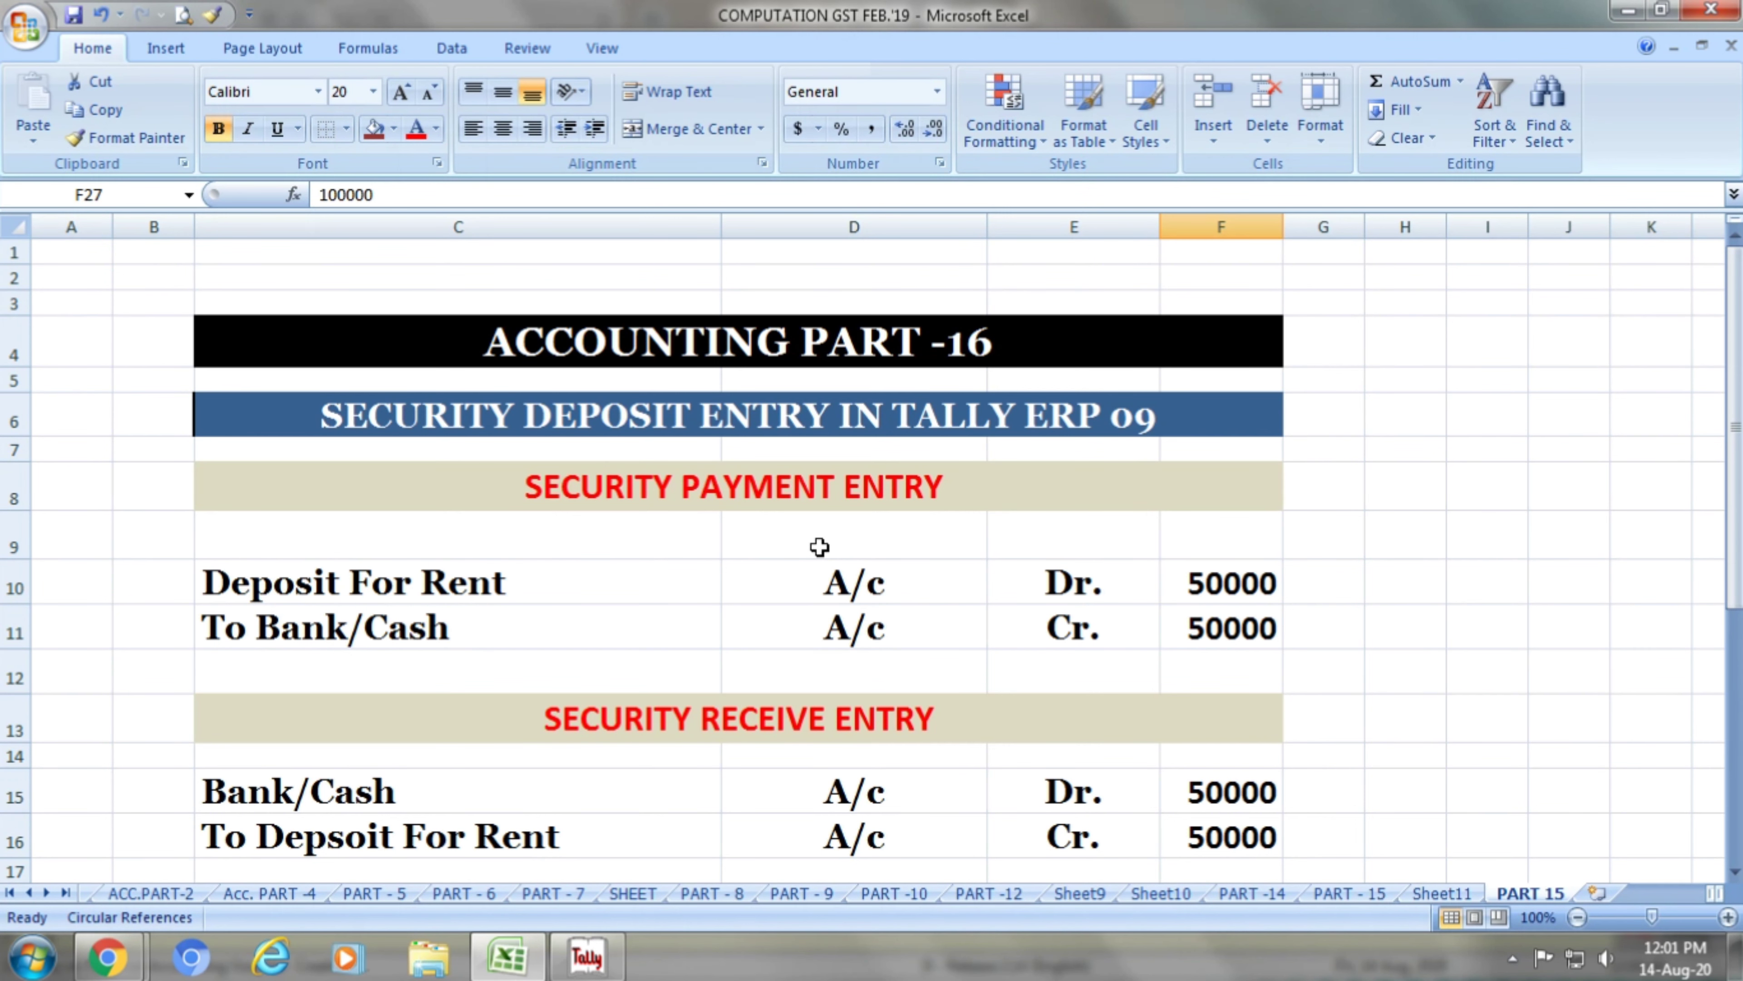
{"action": "left_click", "coordinate": [546, 582]}
{"action": "left_click", "coordinate": [850, 577]}
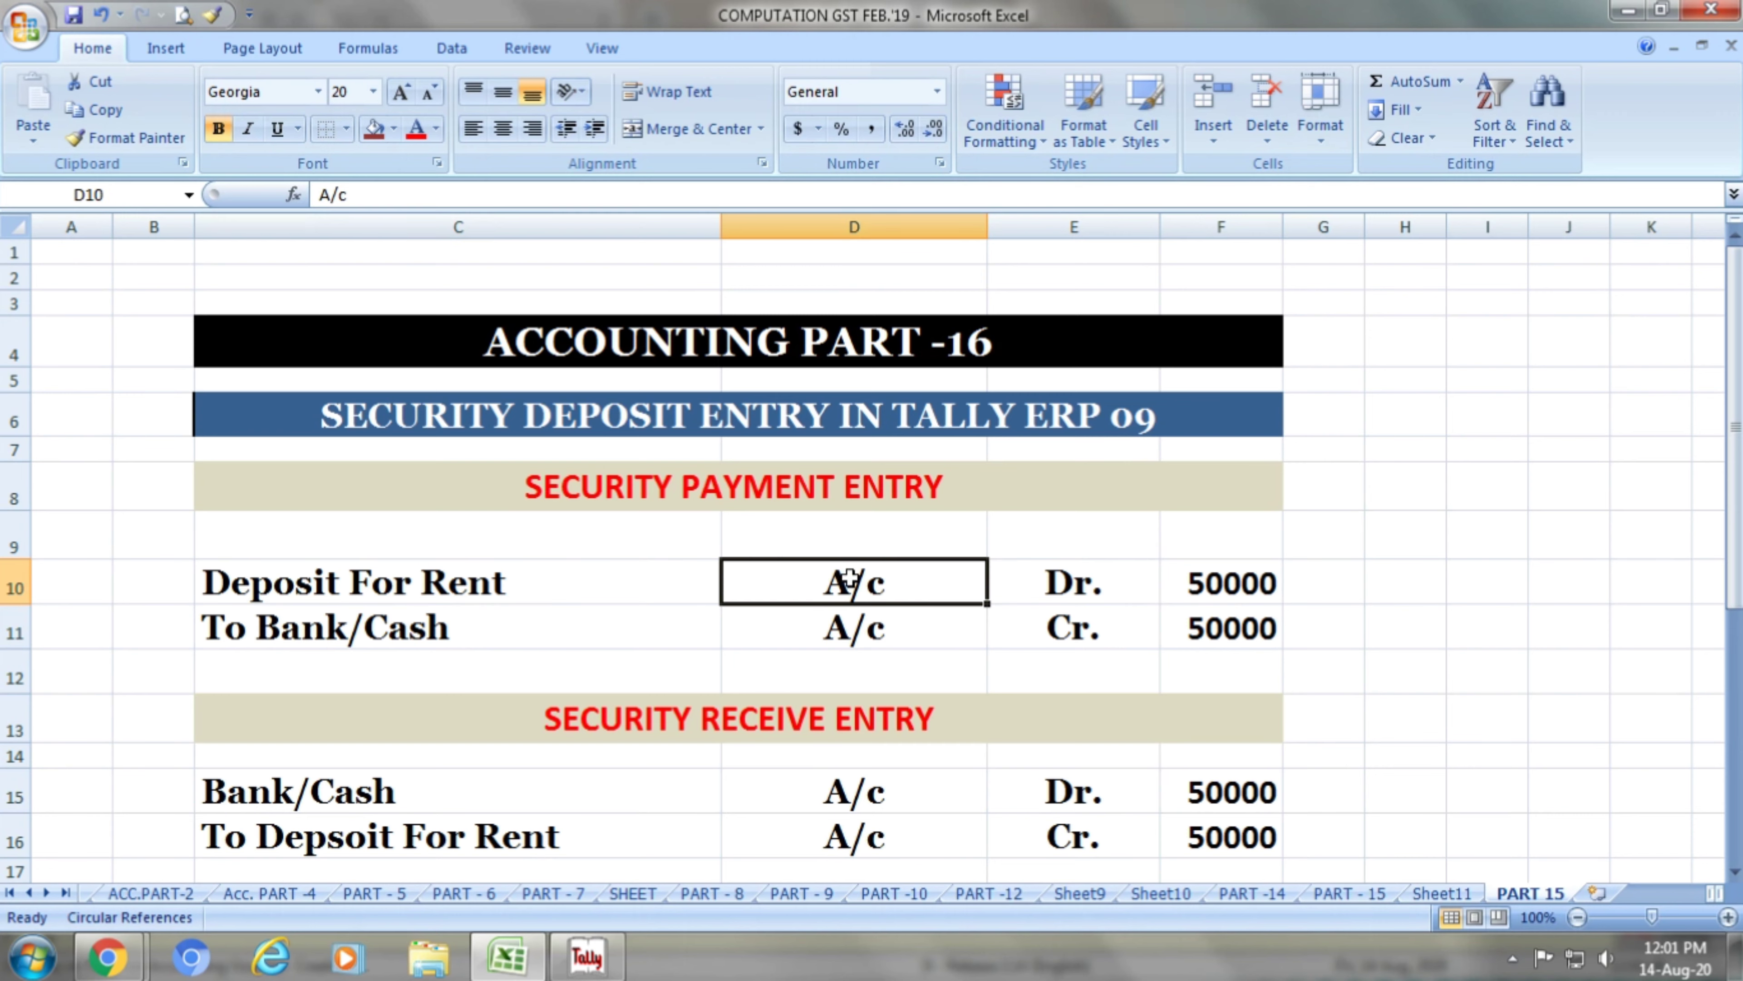
{"action": "left_click", "coordinate": [1057, 581]}
{"action": "left_click", "coordinate": [1244, 581]}
{"action": "left_click", "coordinate": [349, 630]}
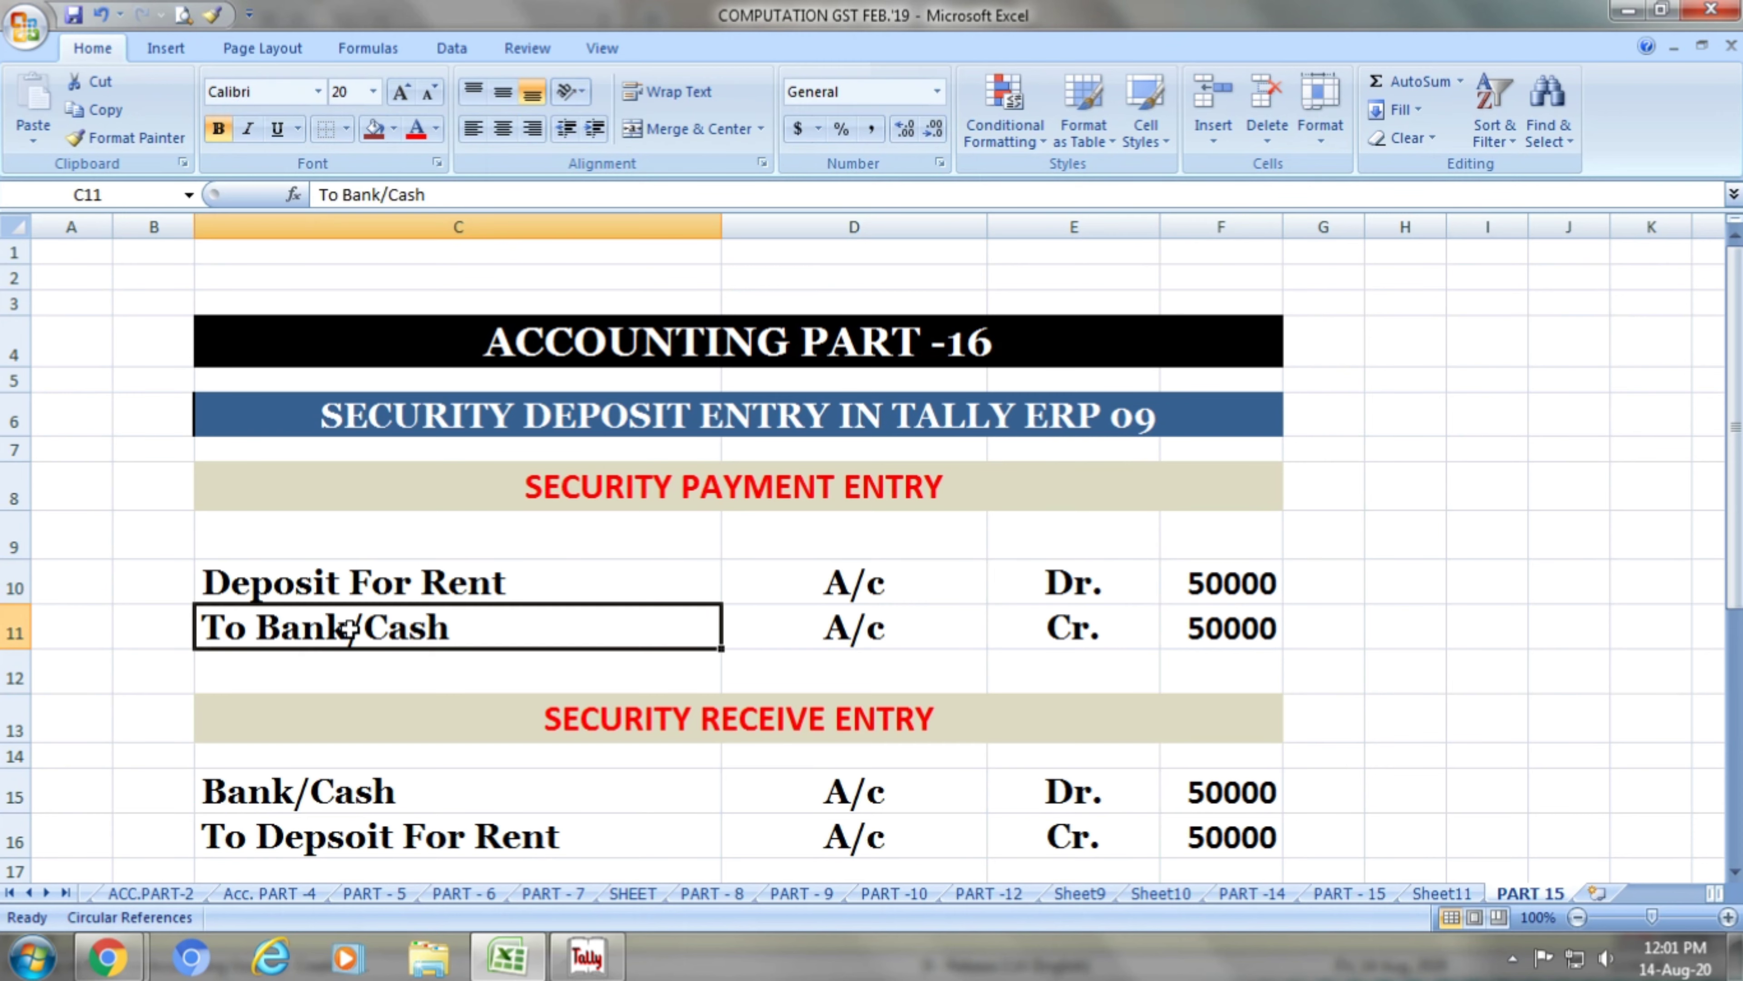
{"action": "left_click", "coordinate": [817, 628]}
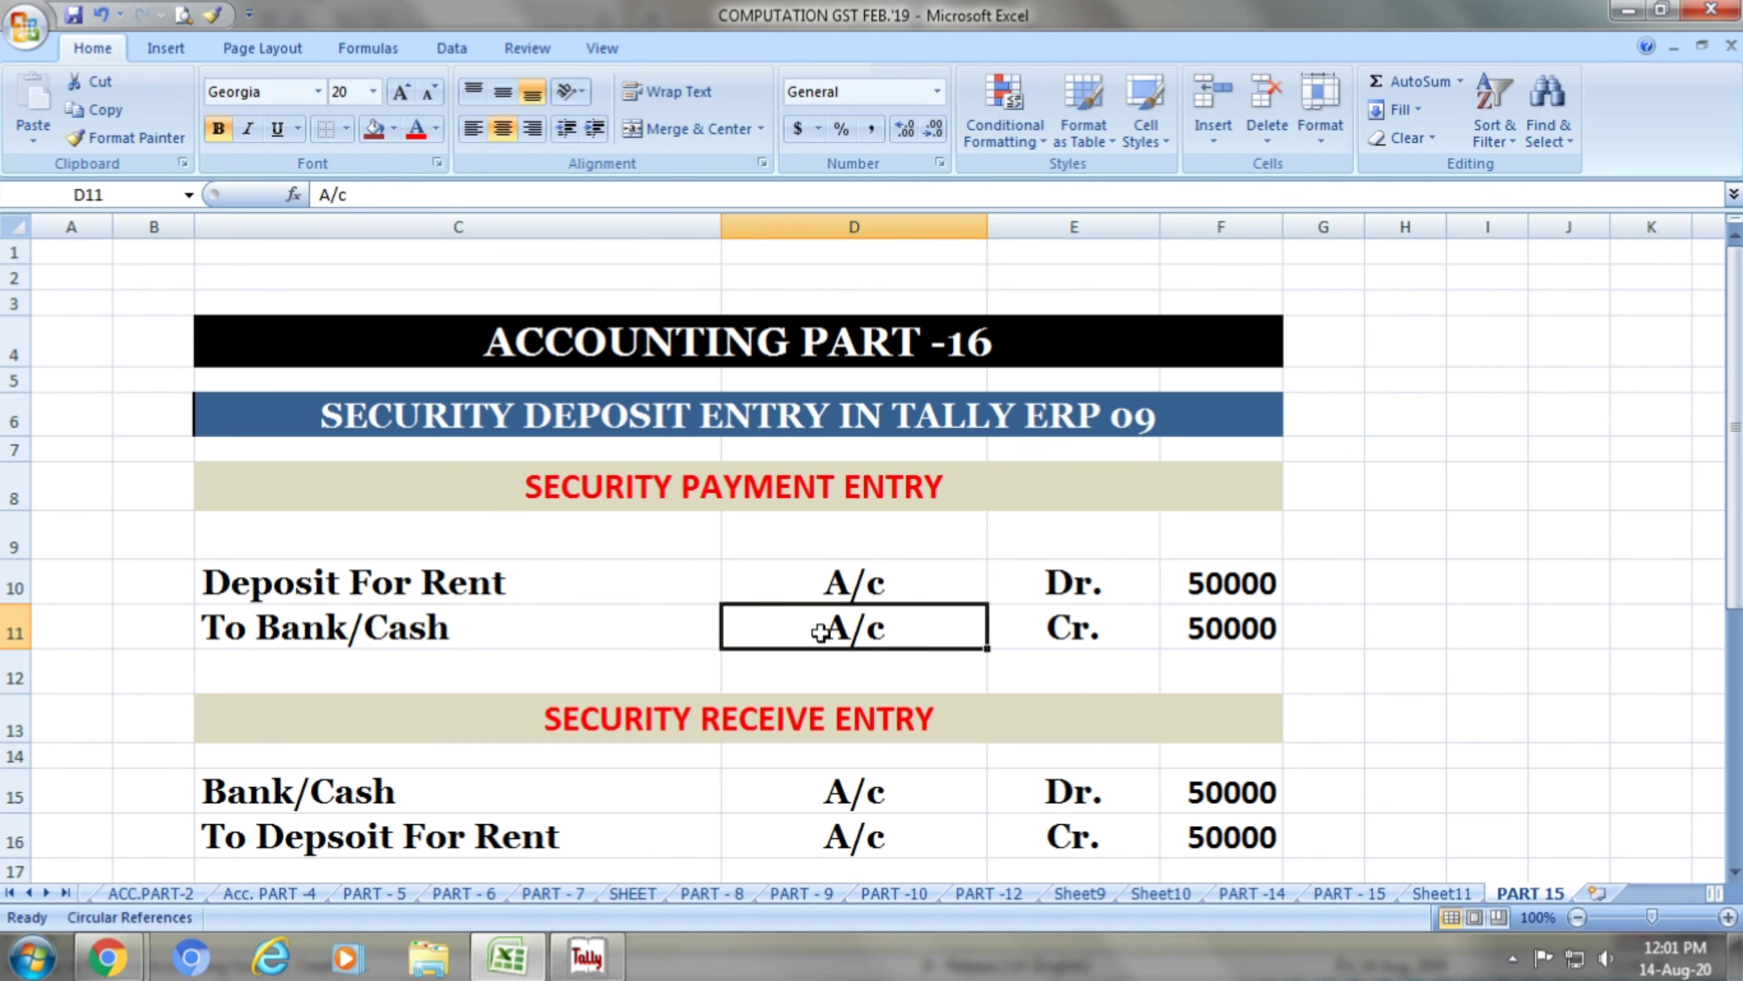
{"action": "left_click", "coordinate": [1075, 639]}
{"action": "left_click", "coordinate": [1251, 635]}
Return to Tally and set single entry mode for payment, receipt and contra vouchers to No.
{"action": "key", "text": "alt+Tab"}
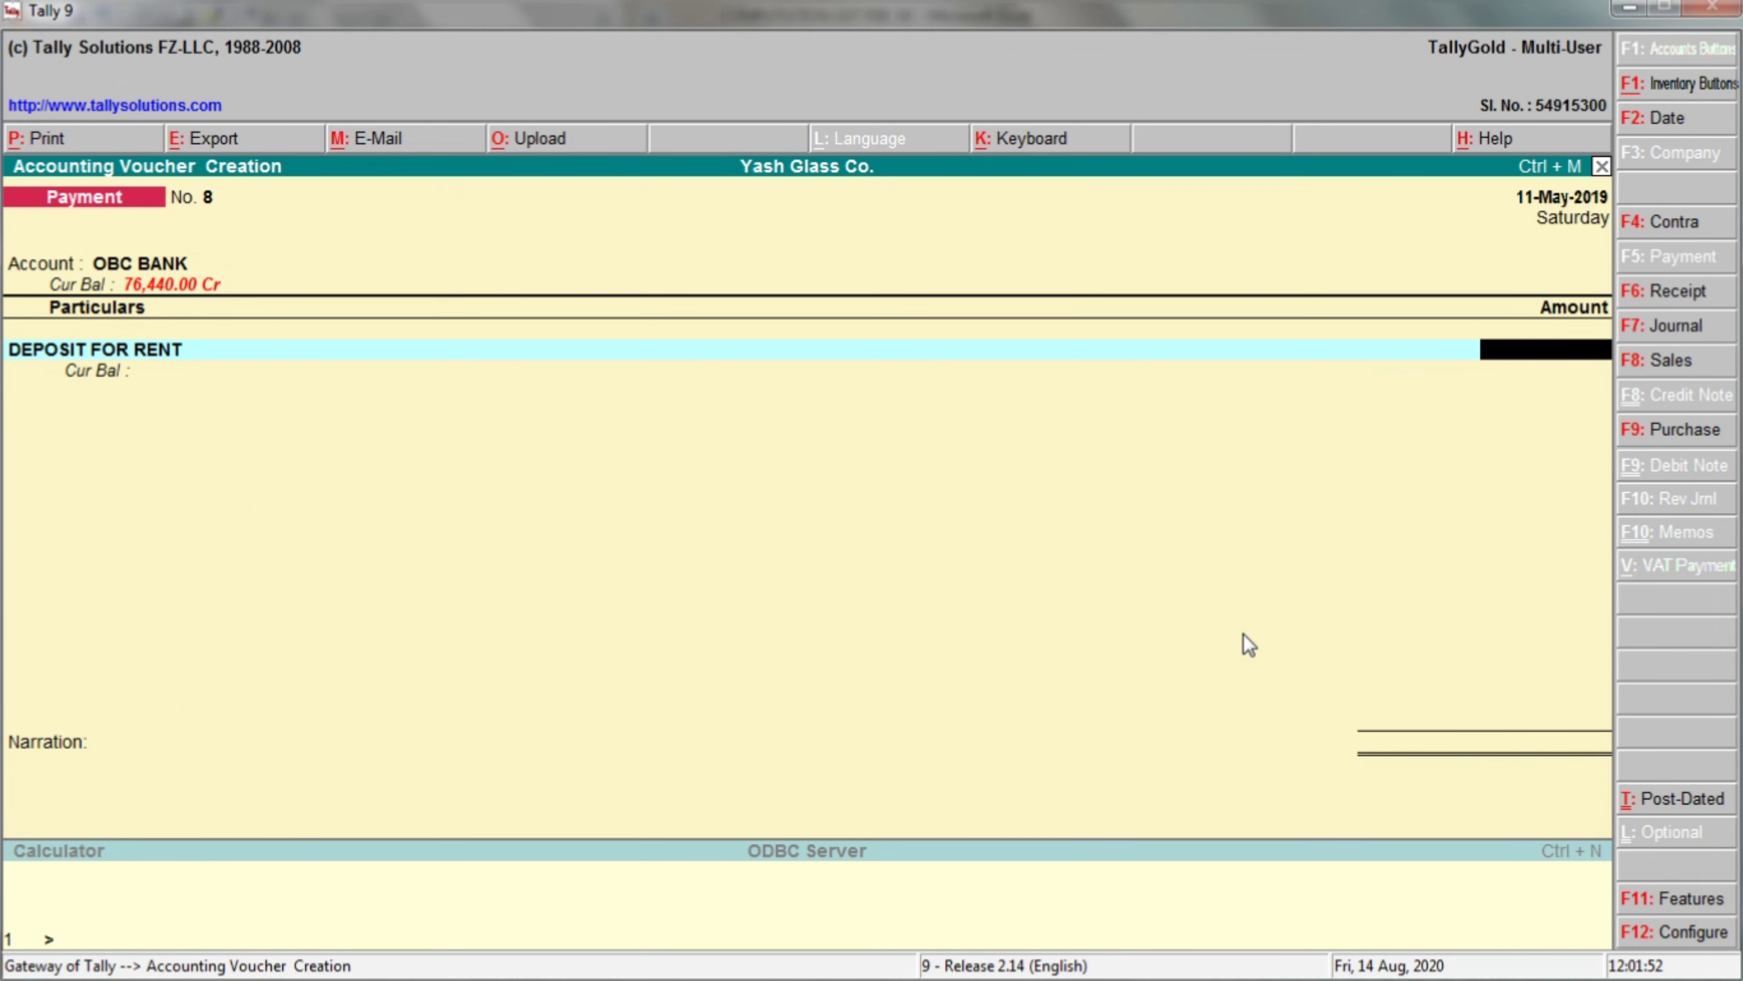
{"action": "key", "text": "F12"}
{"action": "key", "text": "Return"}
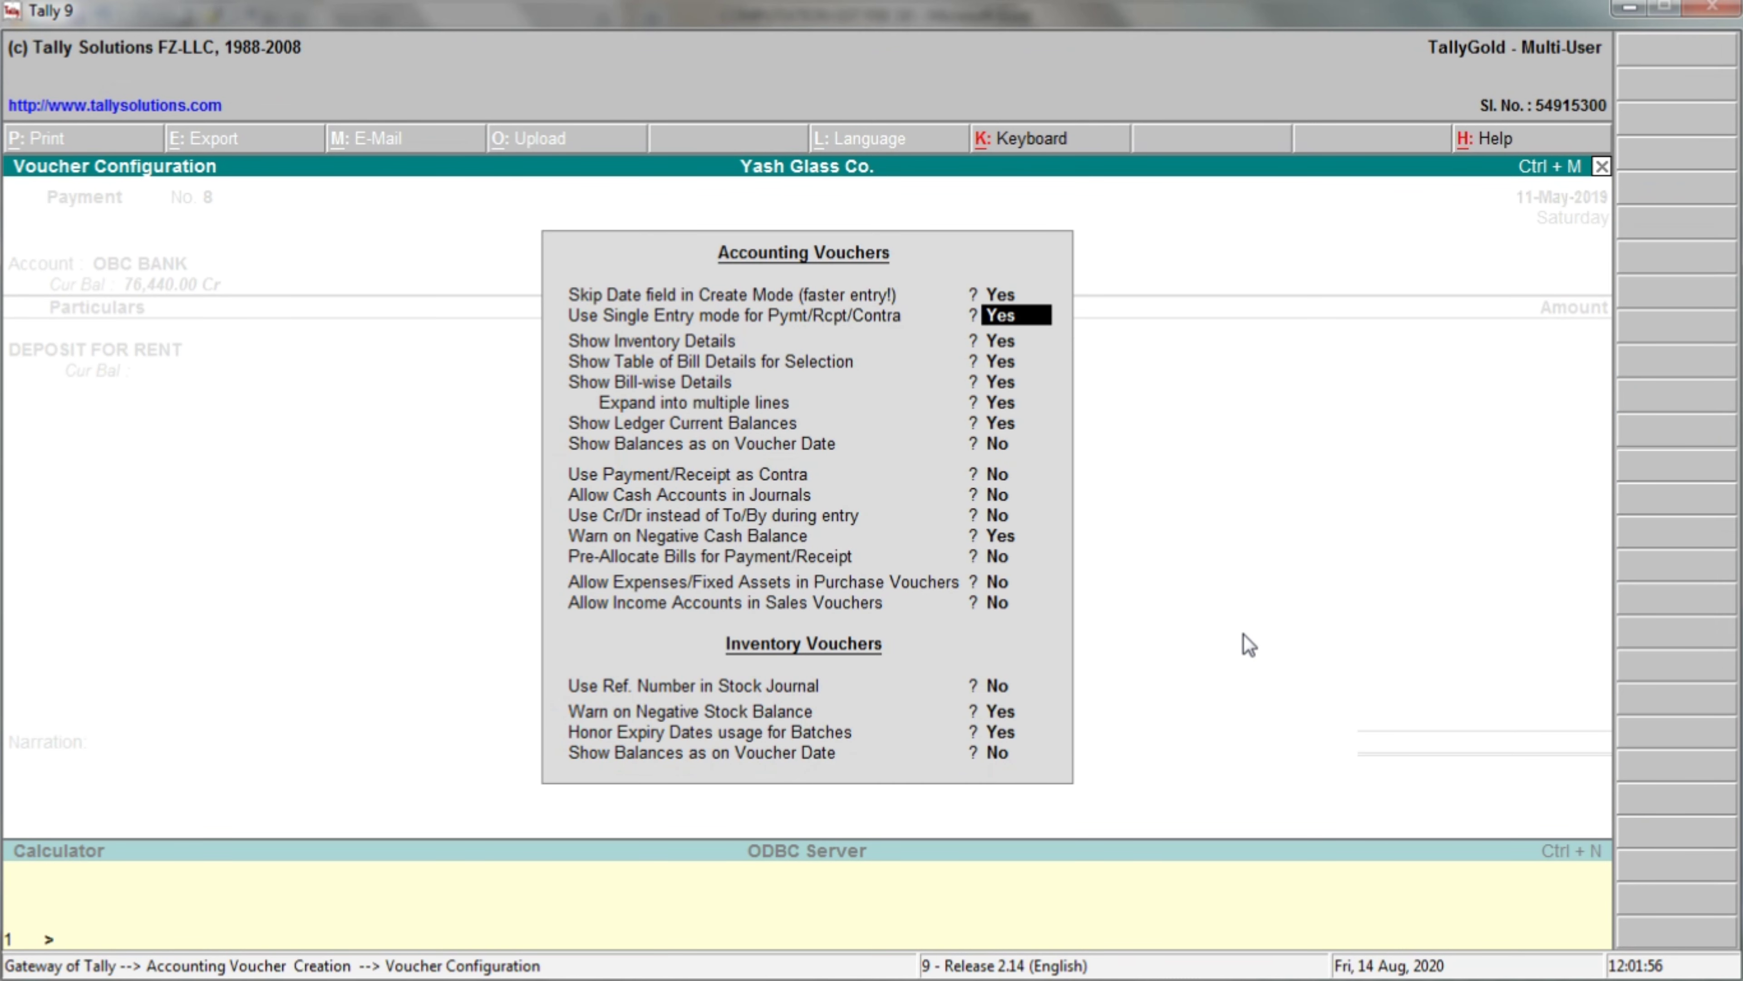
{"action": "type", "text": "n"}
{"action": "key", "text": "Return"}
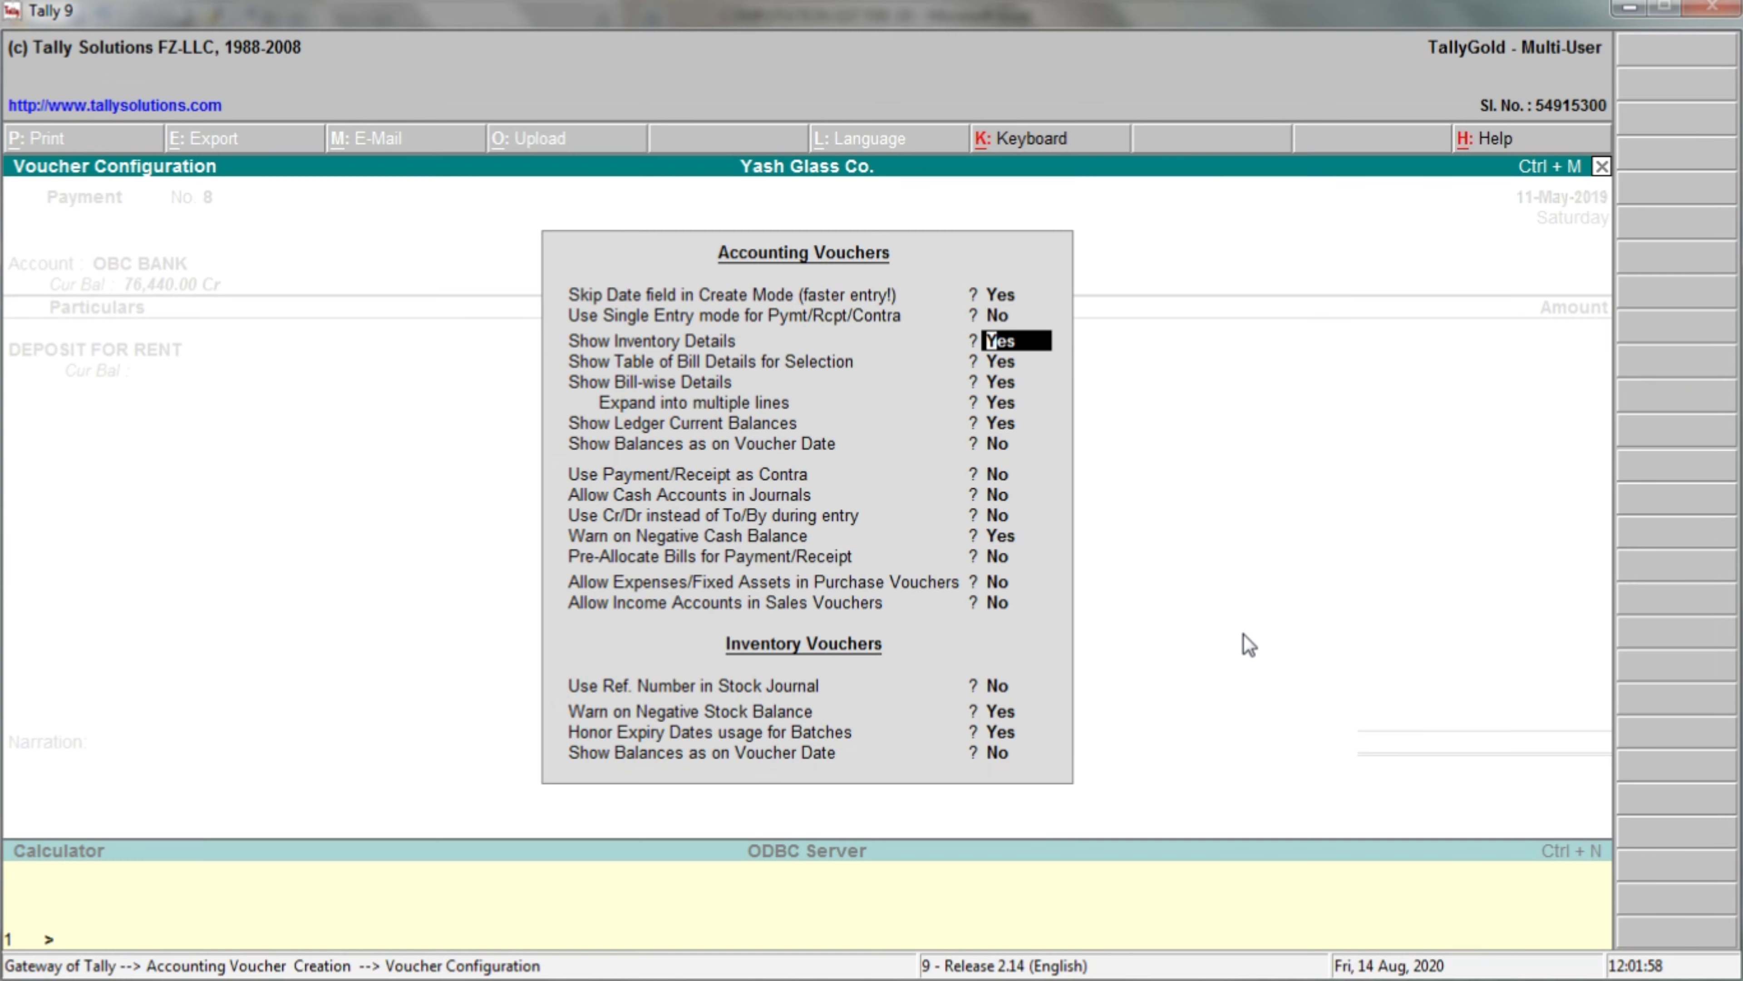
{"action": "key", "text": "ctrl+a"}
Check the debit account name in the worksheet's row 10 and choose DEPOSIT FOR RENT on the voucher's first debit line.
{"action": "key", "text": "alt+Tab"}
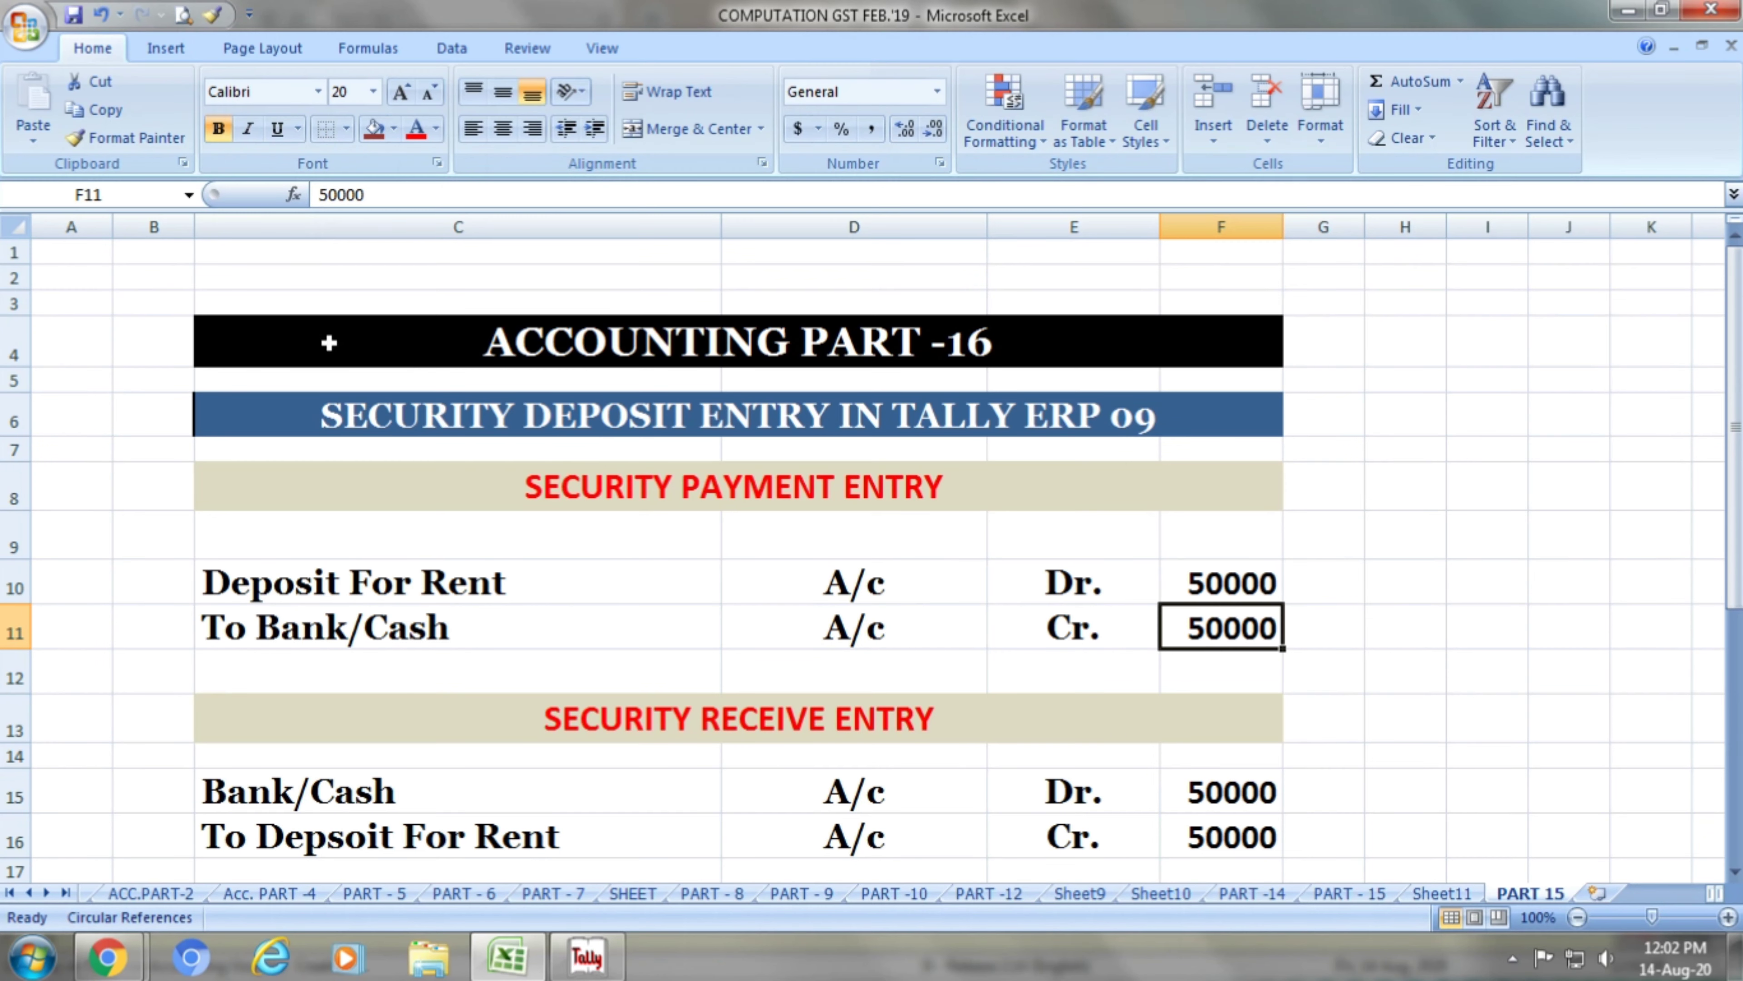
{"action": "left_click", "coordinate": [446, 584]}
{"action": "key", "text": "alt+Tab"}
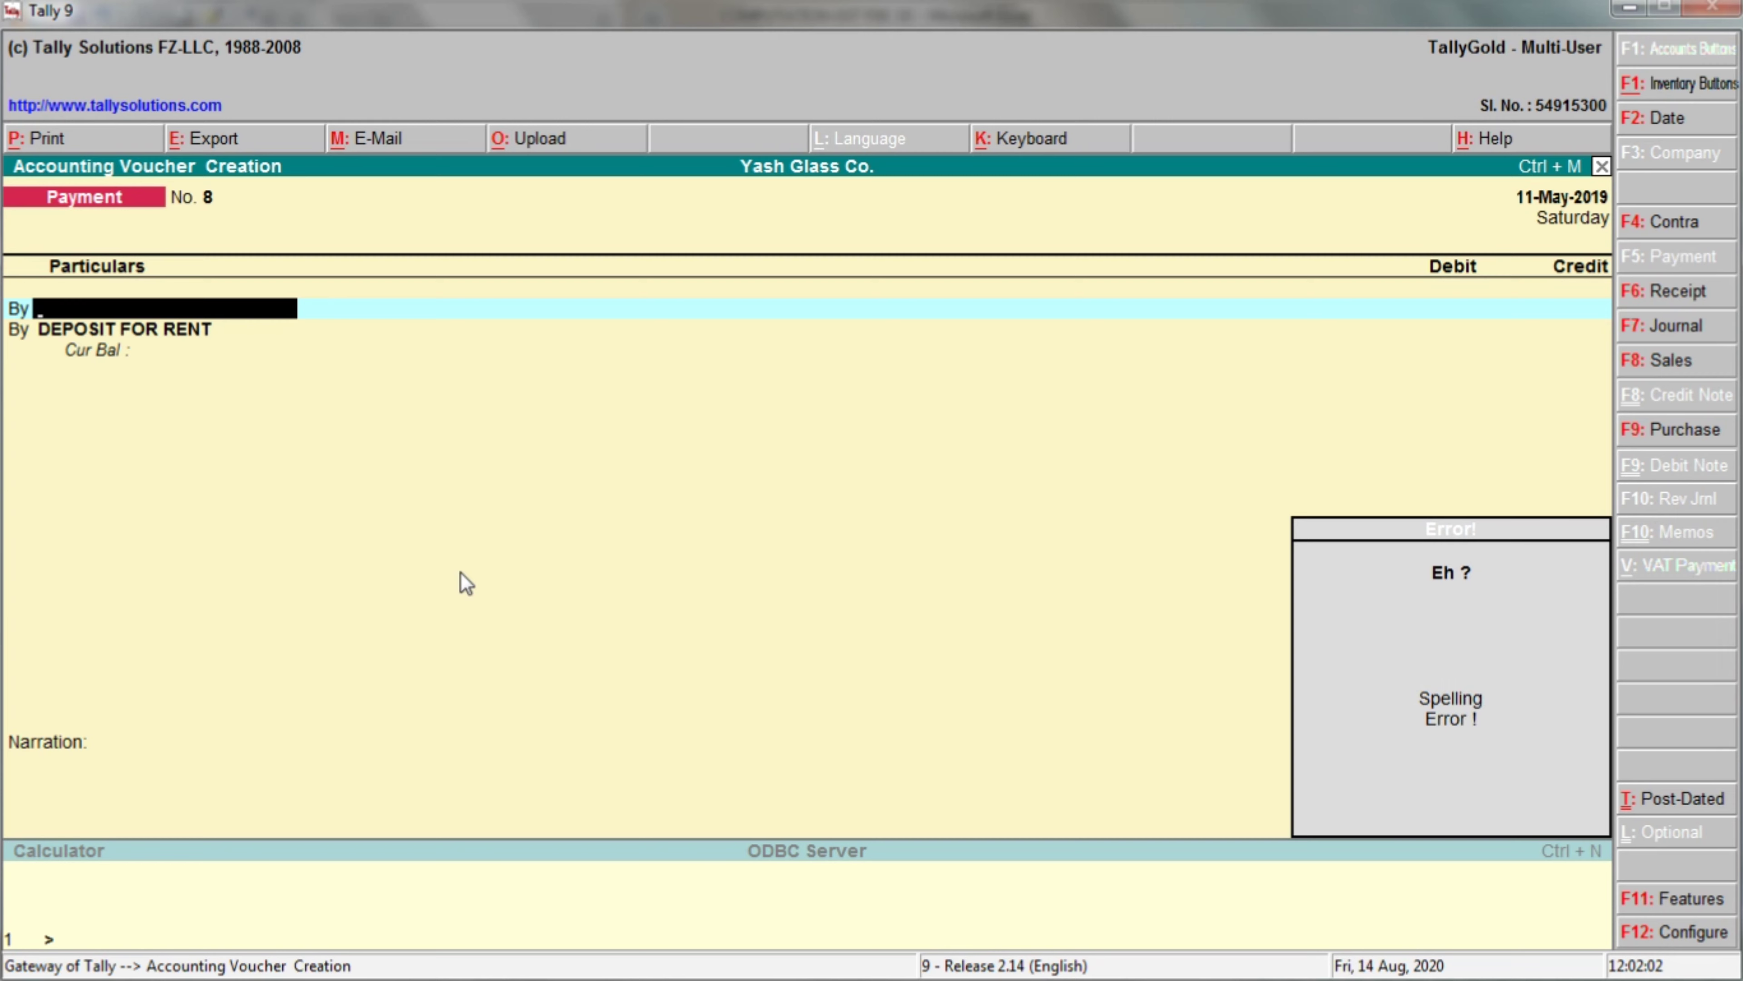
{"action": "type", "text": "dep"}
{"action": "key", "text": "Return"}
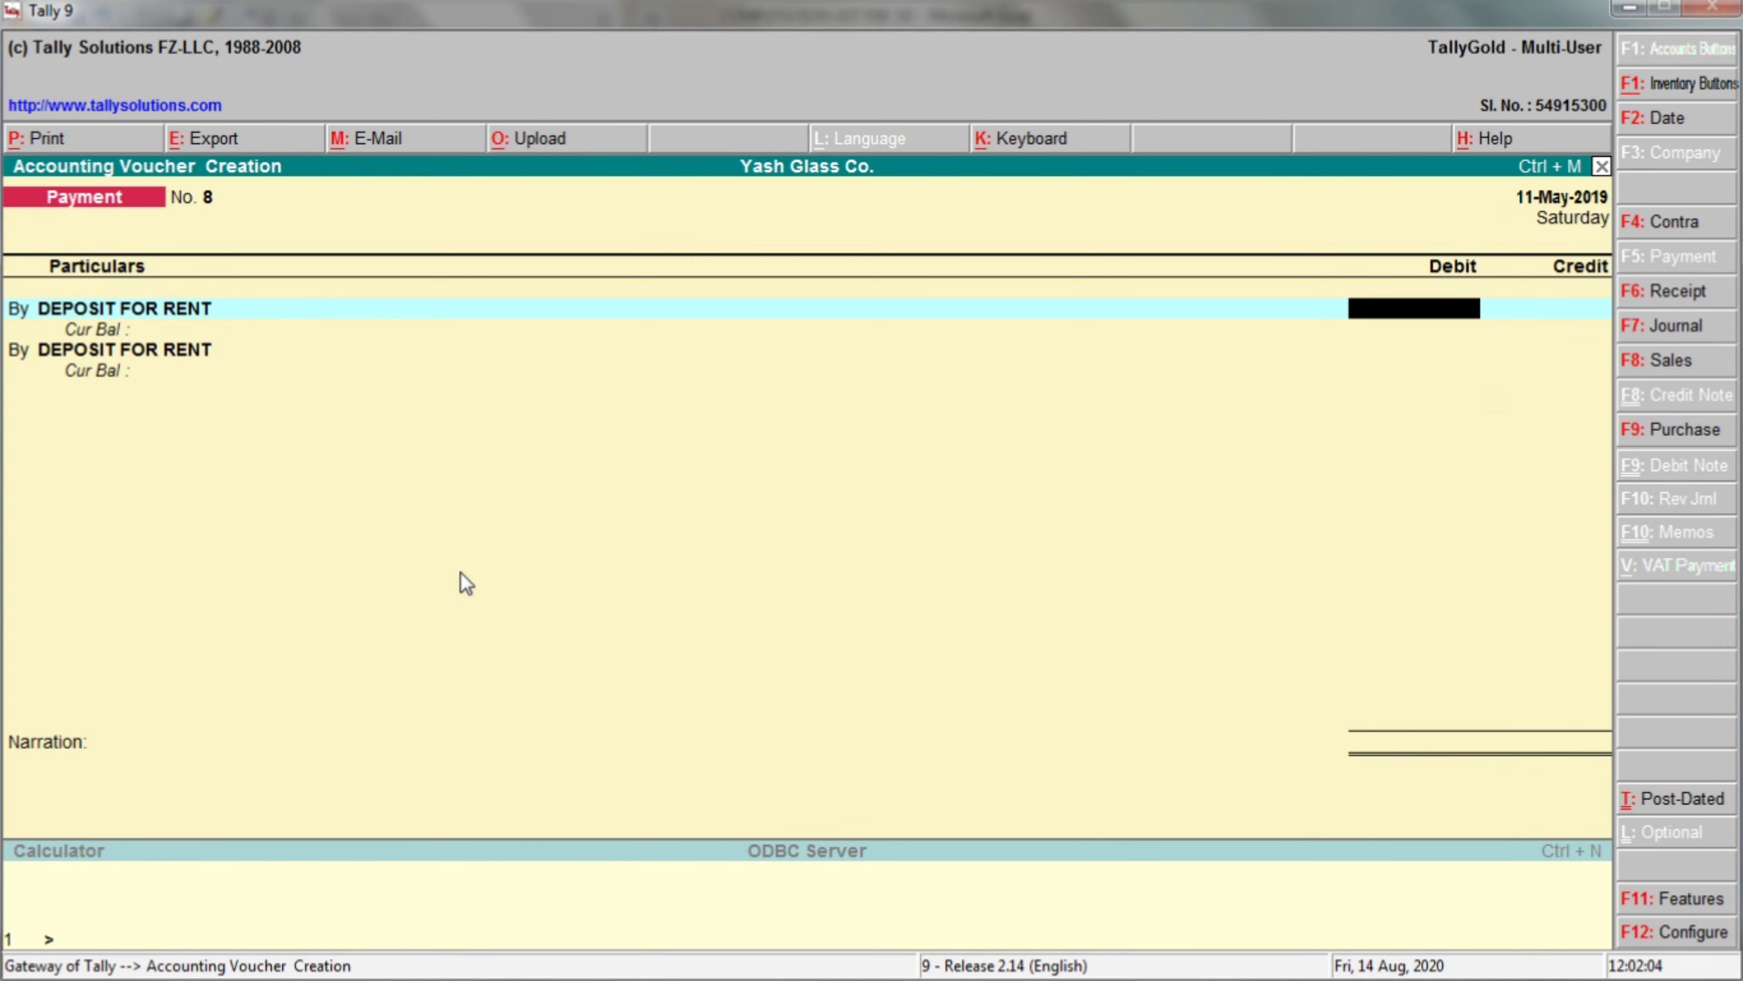
Check the debit amount in the worksheet's row 10 and enter 50,000 as the DEPOSIT FOR RENT debit on the Tally payment voucher.
{"action": "key", "text": "alt+Tab"}
{"action": "left_click", "coordinate": [868, 587]}
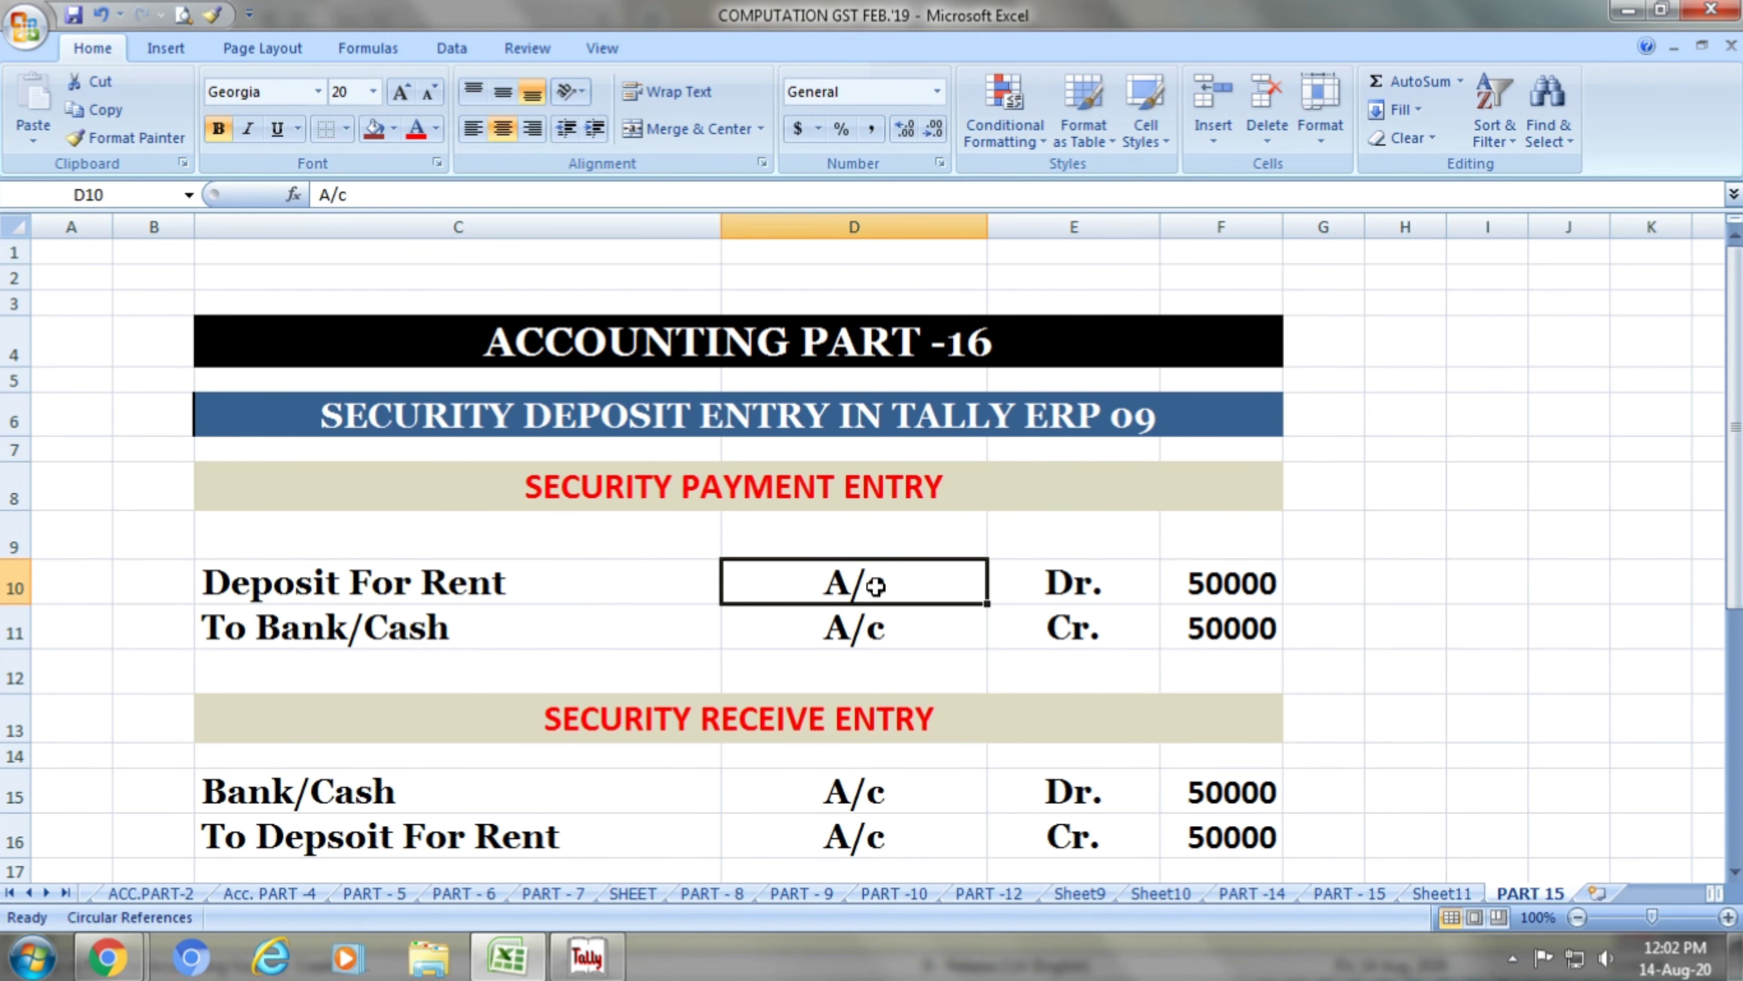
{"action": "left_click", "coordinate": [1101, 613]}
{"action": "left_click", "coordinate": [1156, 580]}
{"action": "left_click", "coordinate": [1202, 577]}
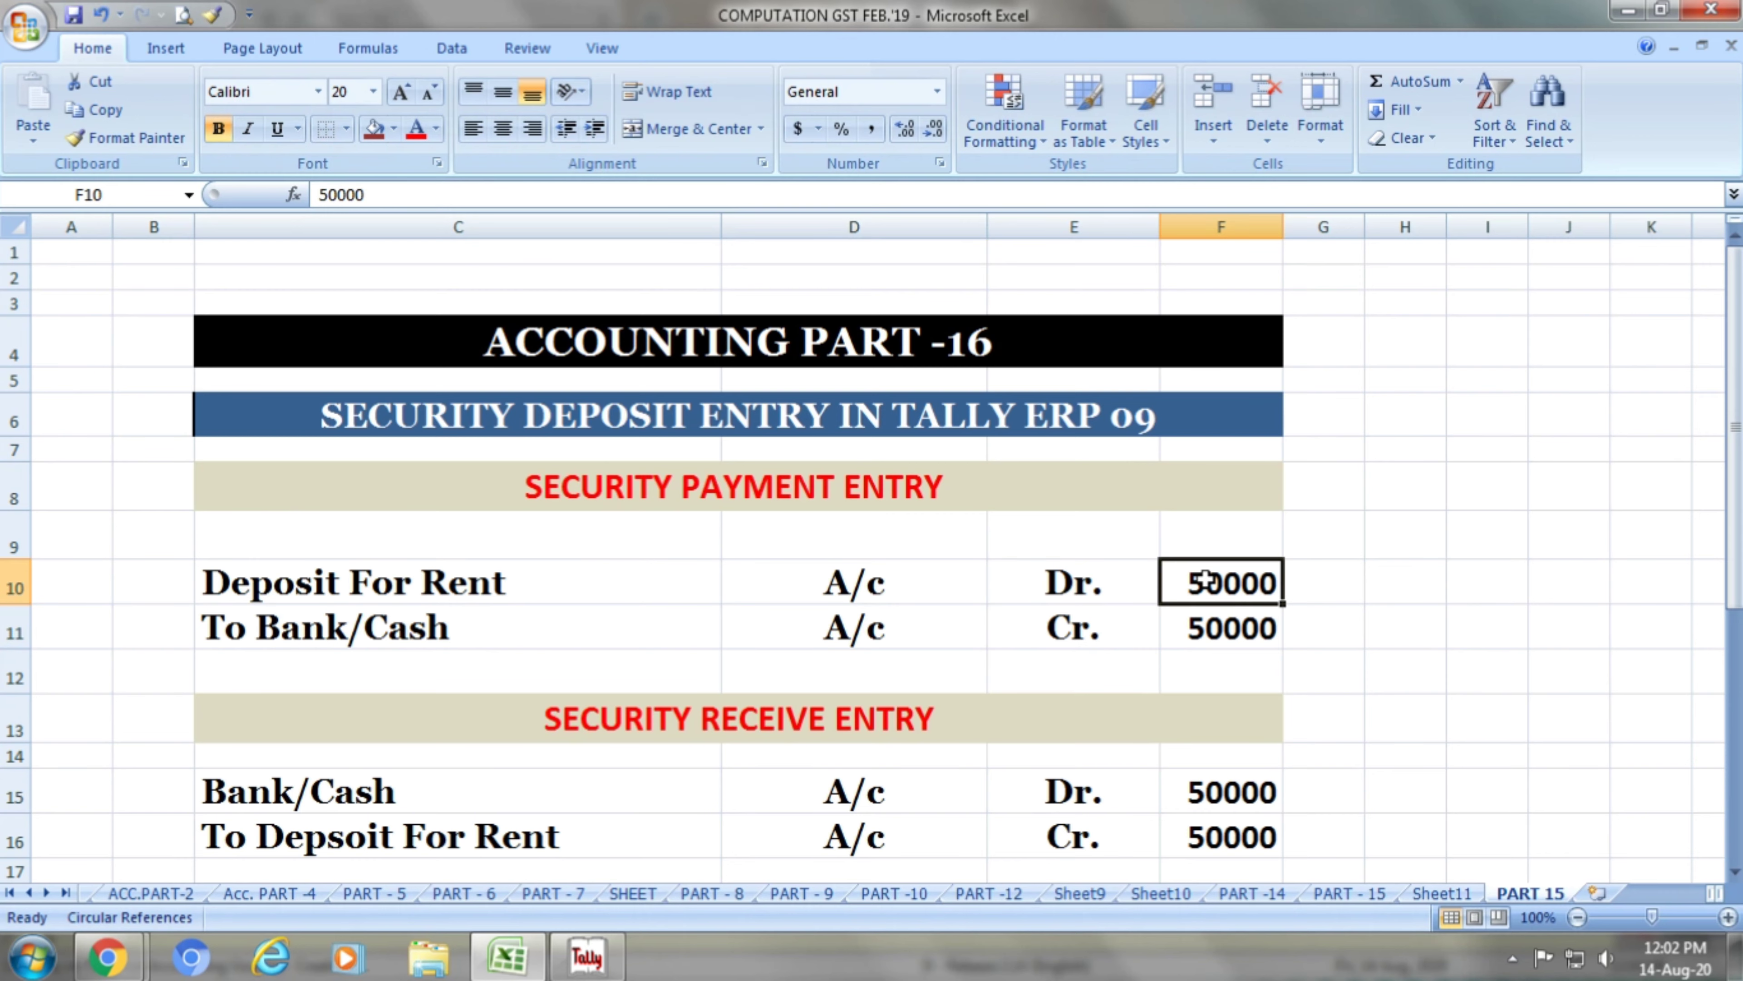
{"action": "key", "text": "alt+Tab"}
{"action": "type", "text": "50,000"}
{"action": "key", "text": "Return"}
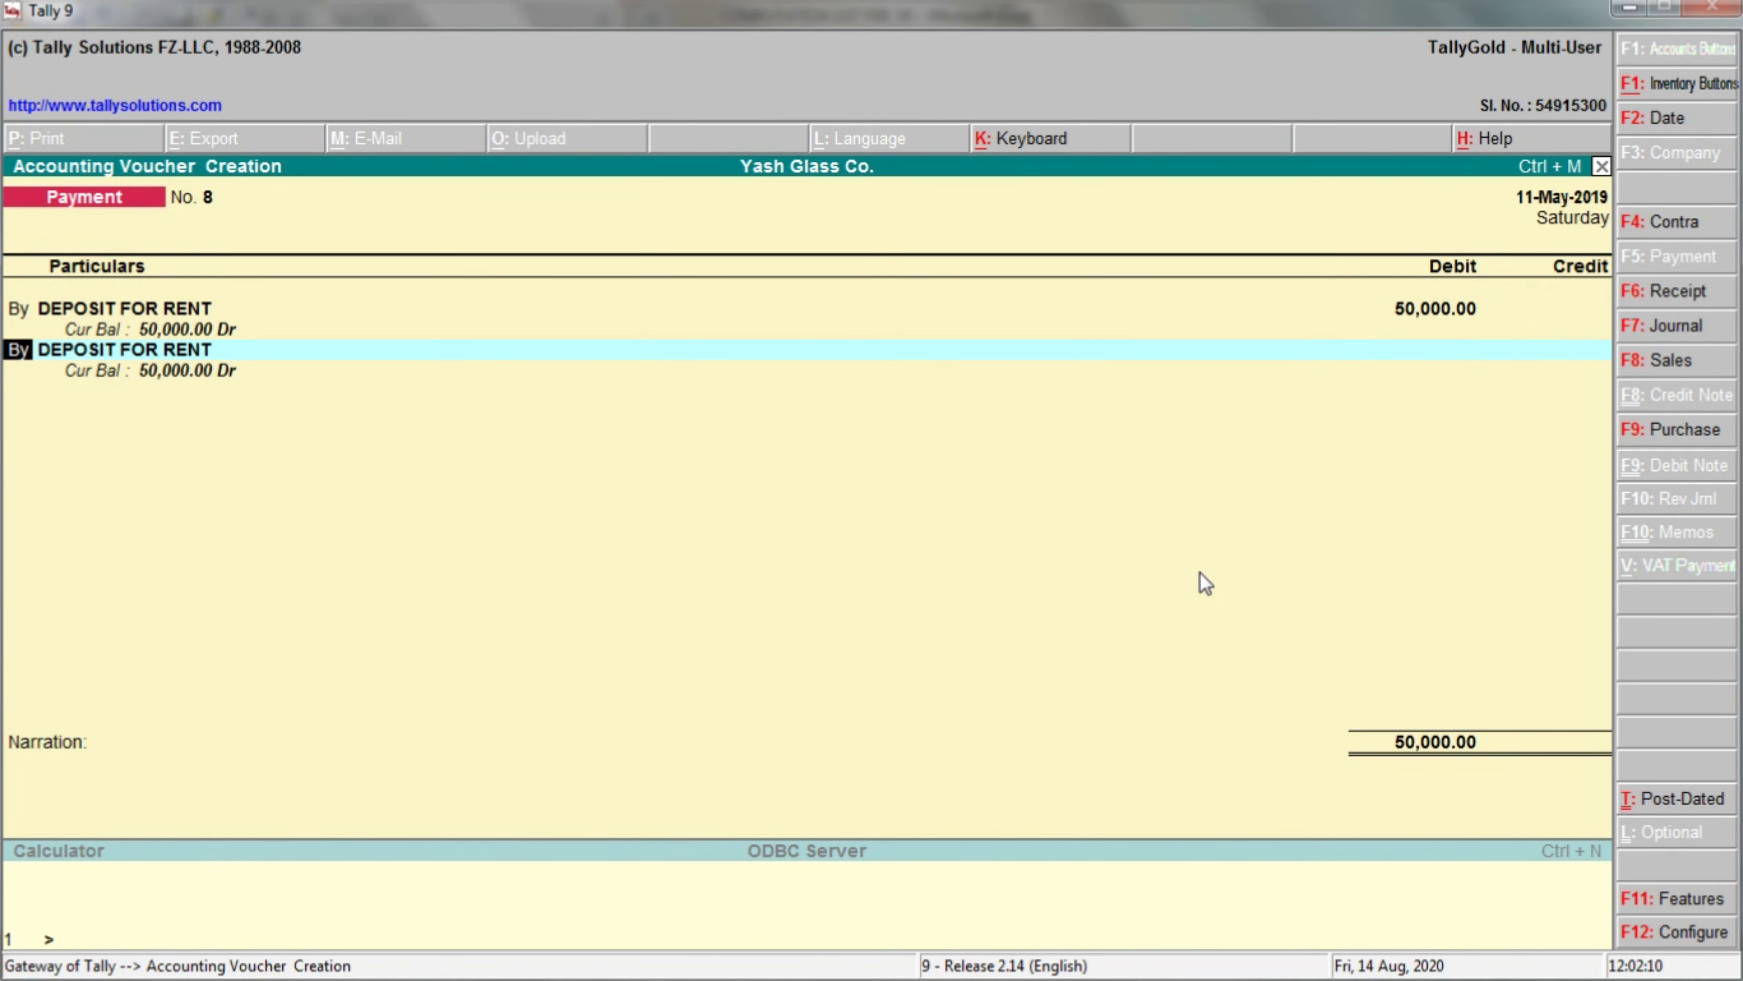
Credit OBC BANK with 50,000 on the voucher's second line, save the payment voucher, and return to the Gateway of Tally.
{"action": "type", "text": "t"}
{"action": "key", "text": "Return"}
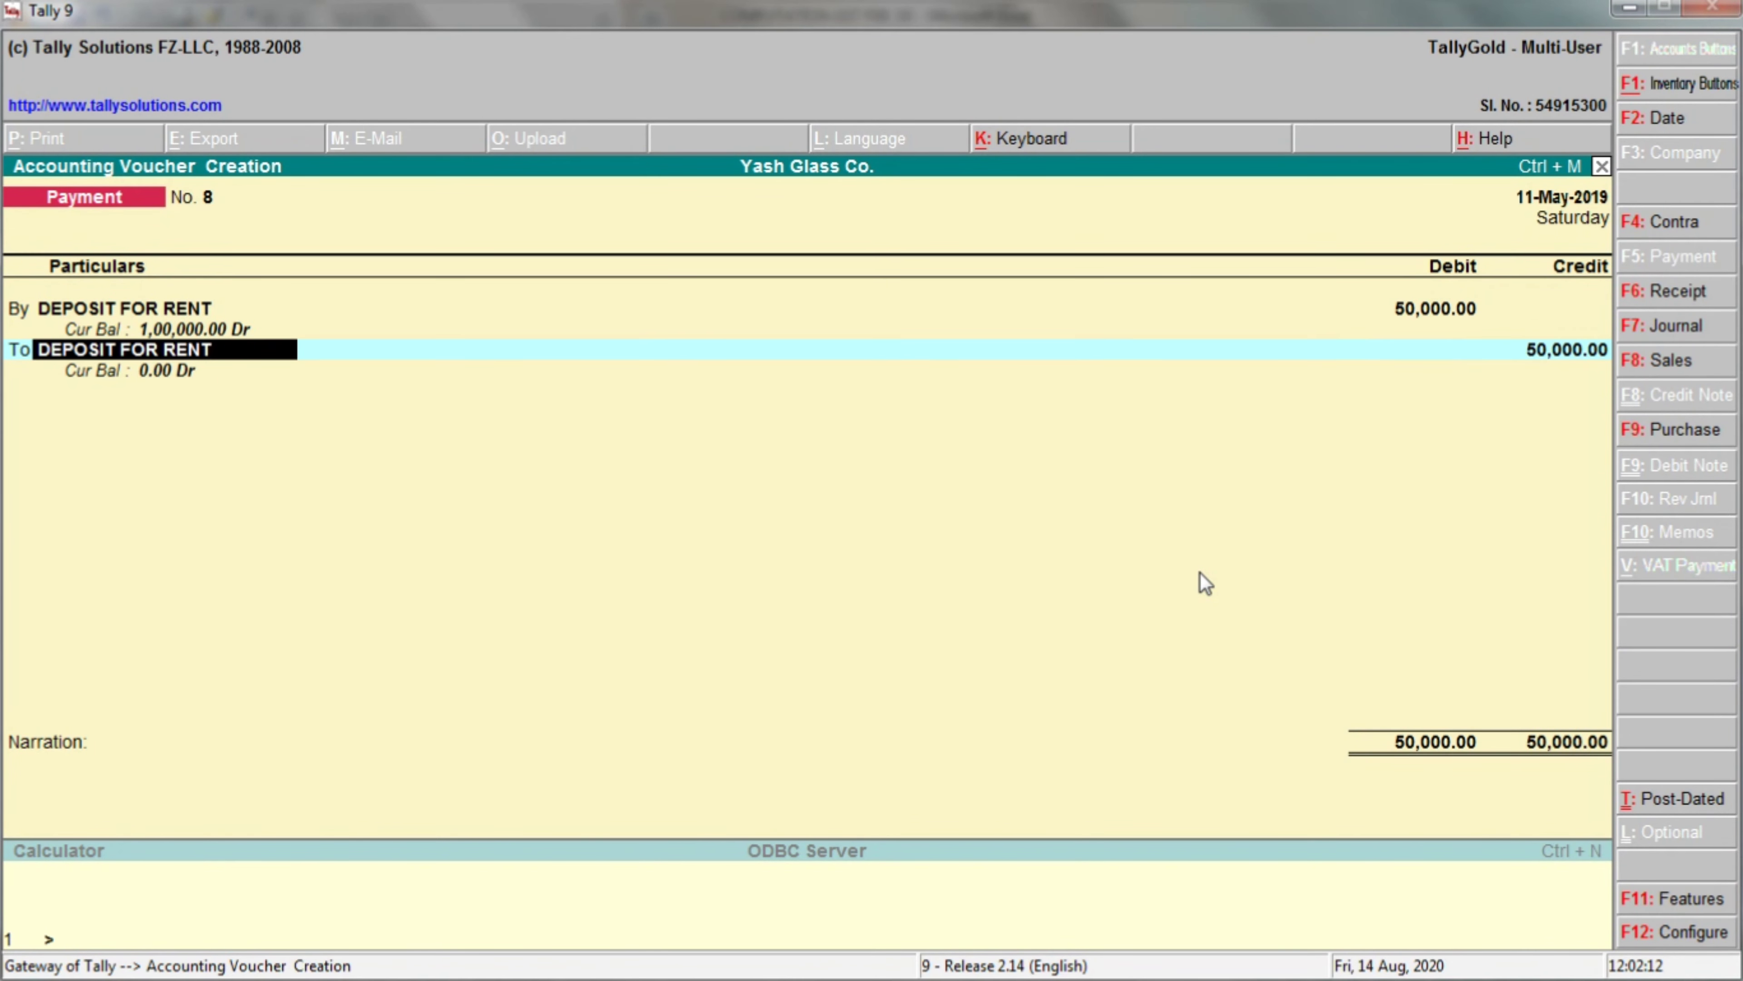
{"action": "type", "text": "Obc"}
{"action": "key", "text": "Return"}
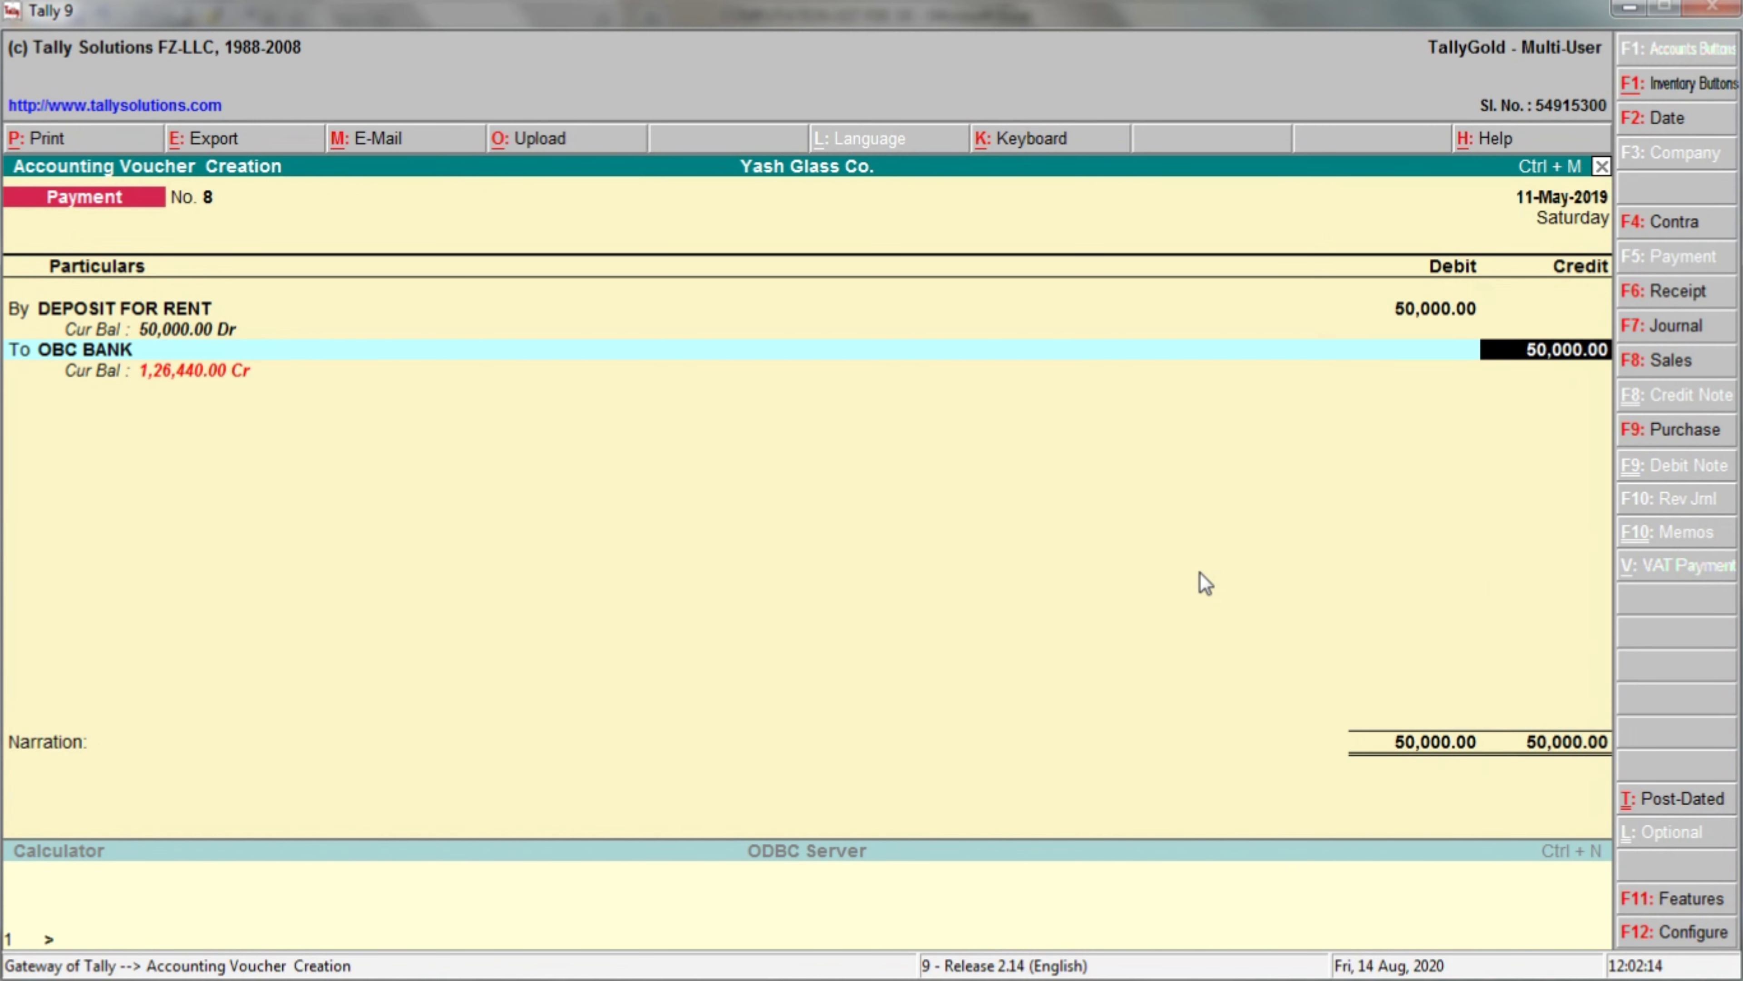
{"action": "key", "text": "Return"}
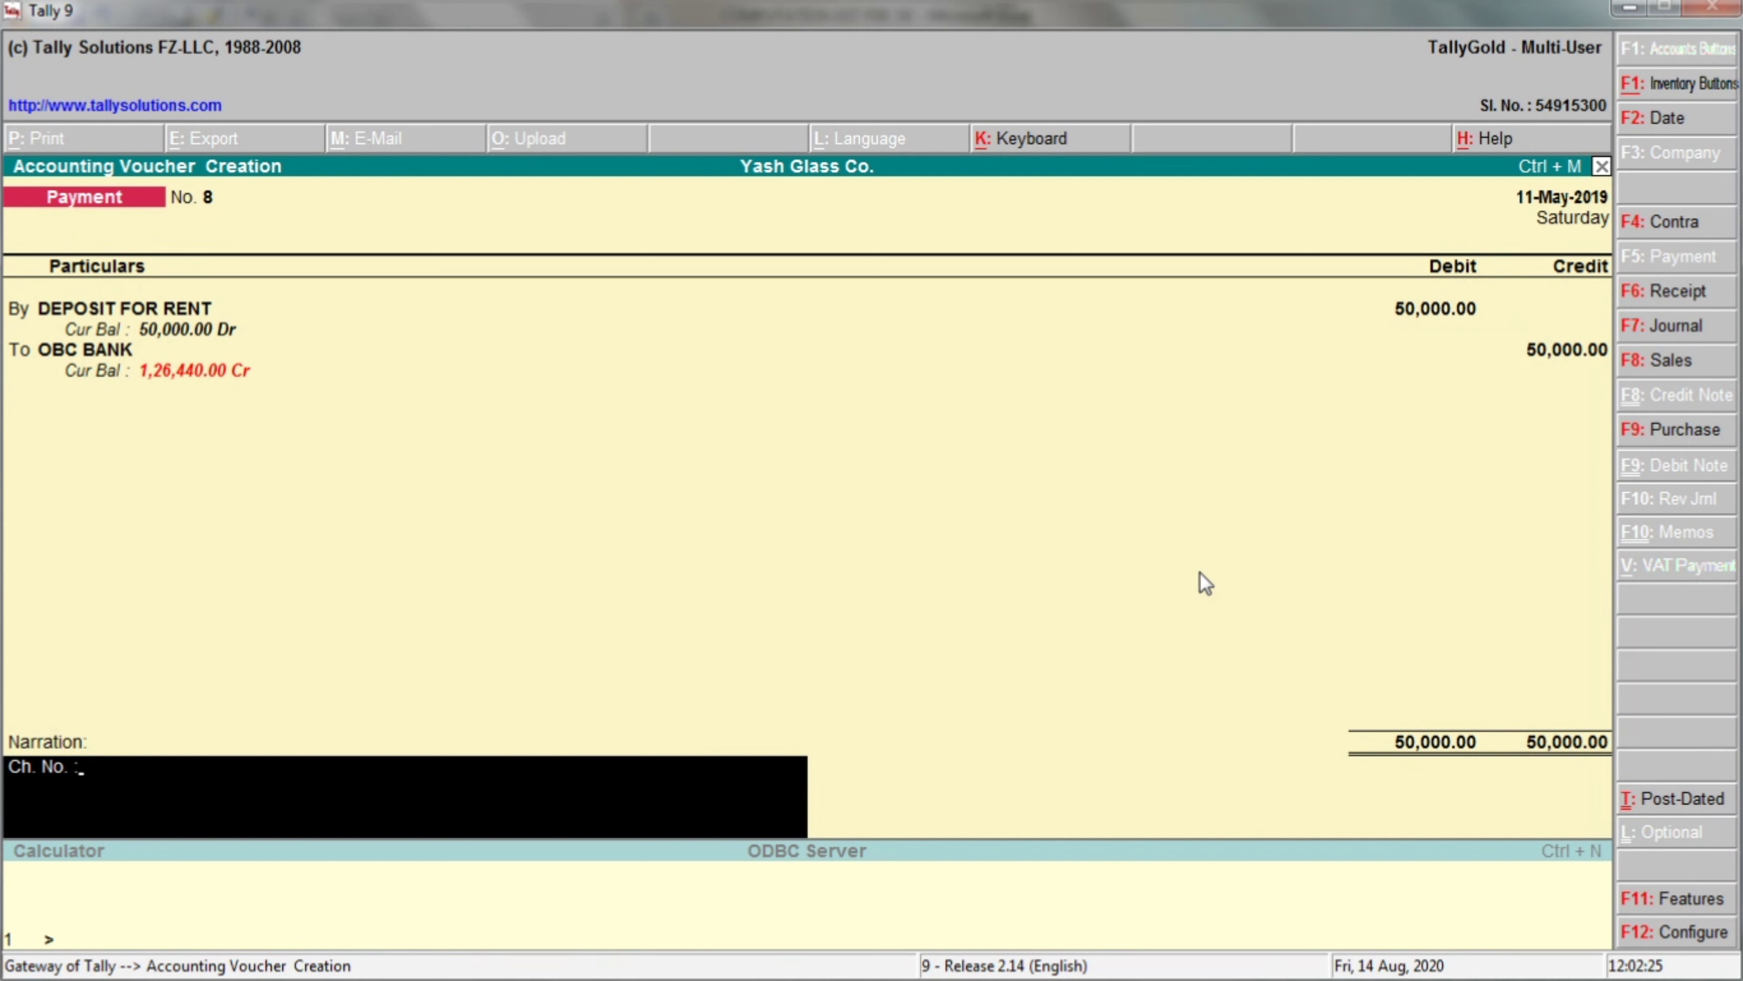
{"action": "key", "text": "Return"}
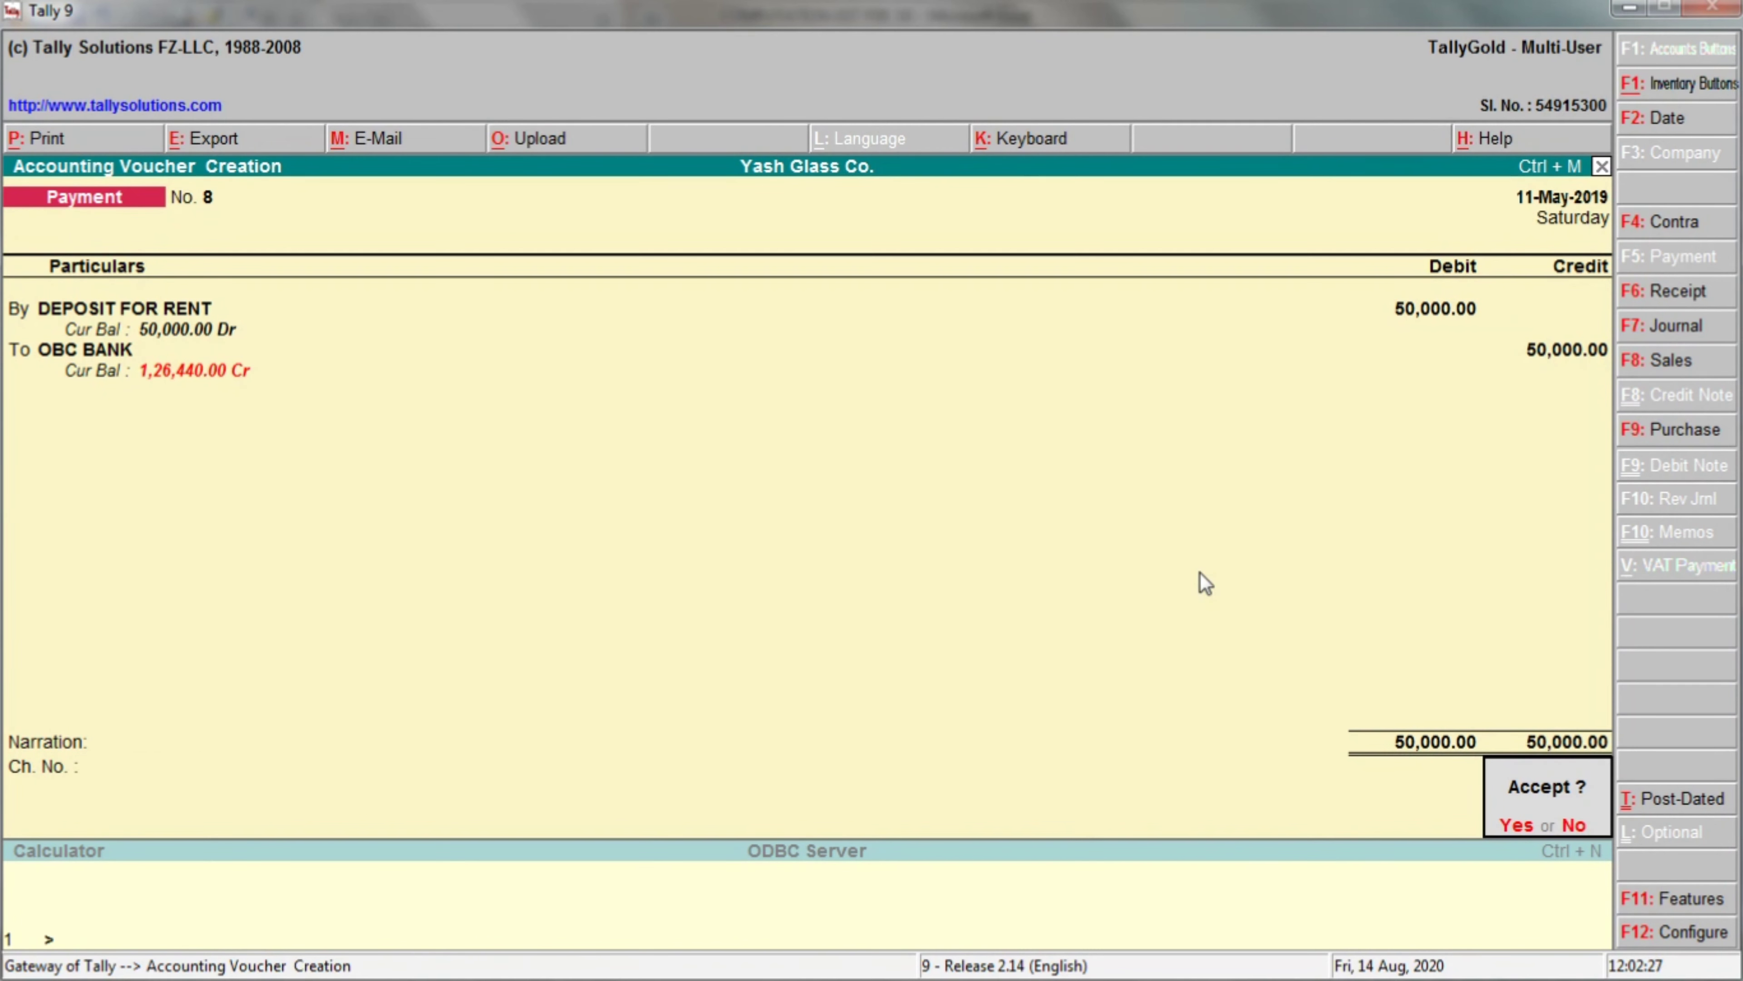
{"action": "key", "text": "Return"}
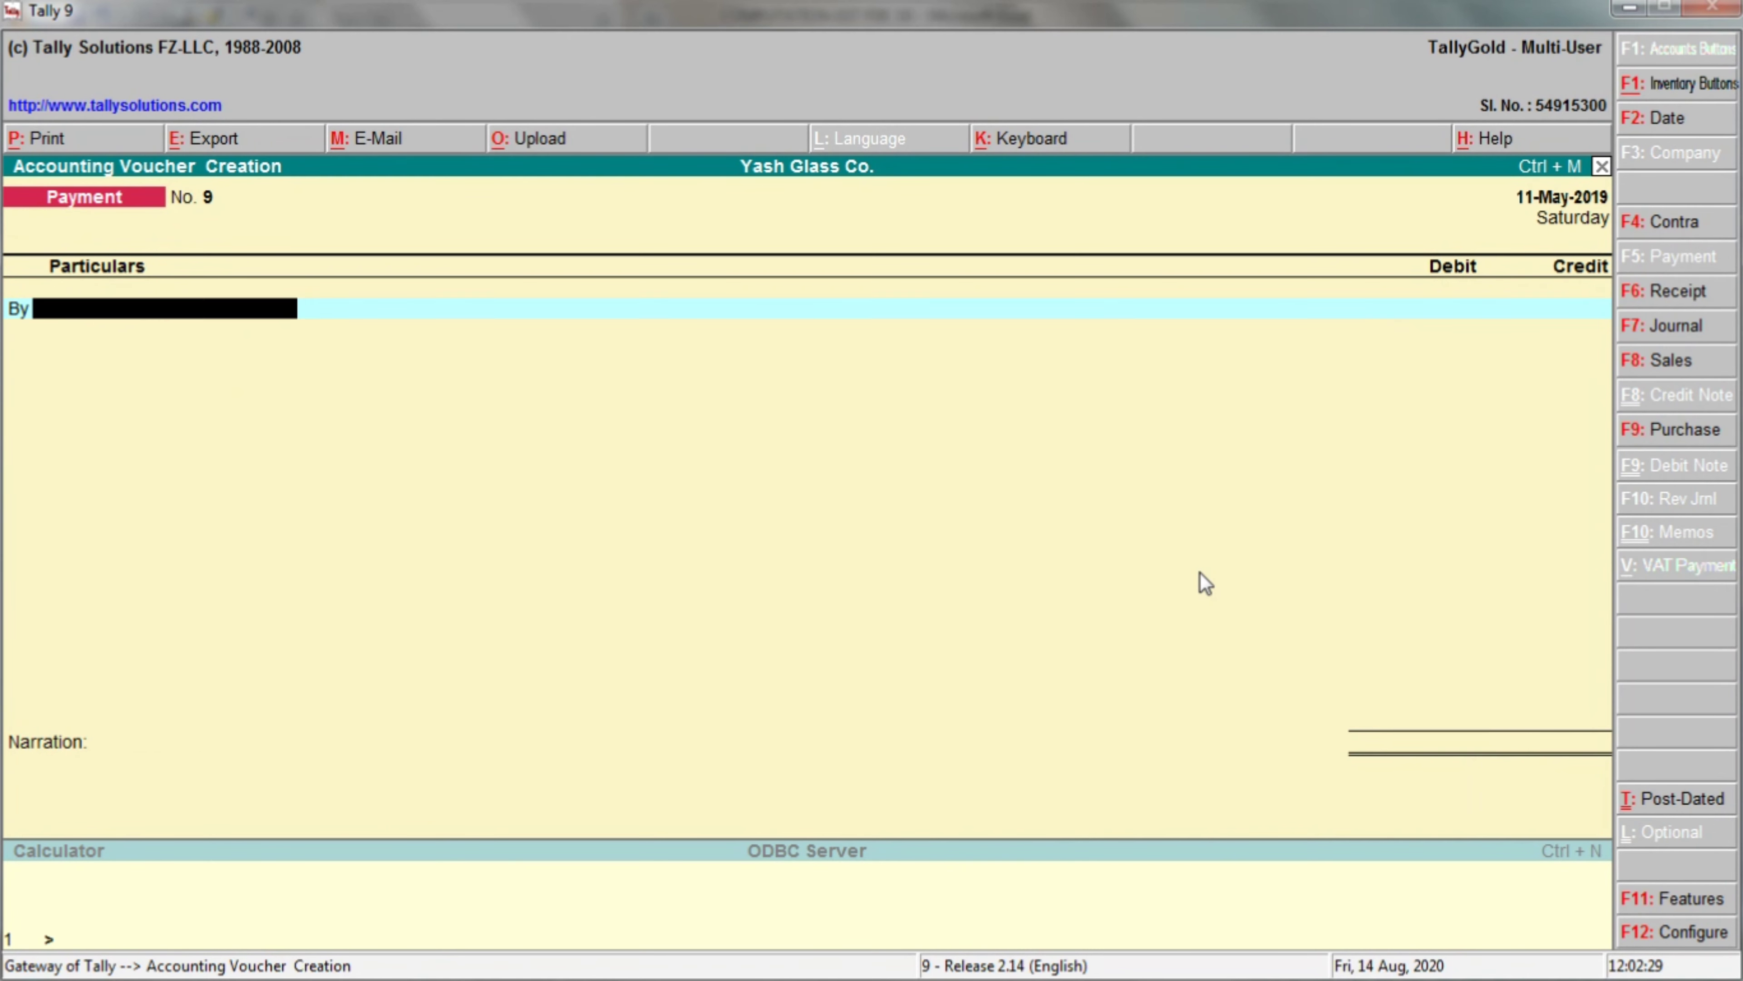
{"action": "key", "text": "Escape"}
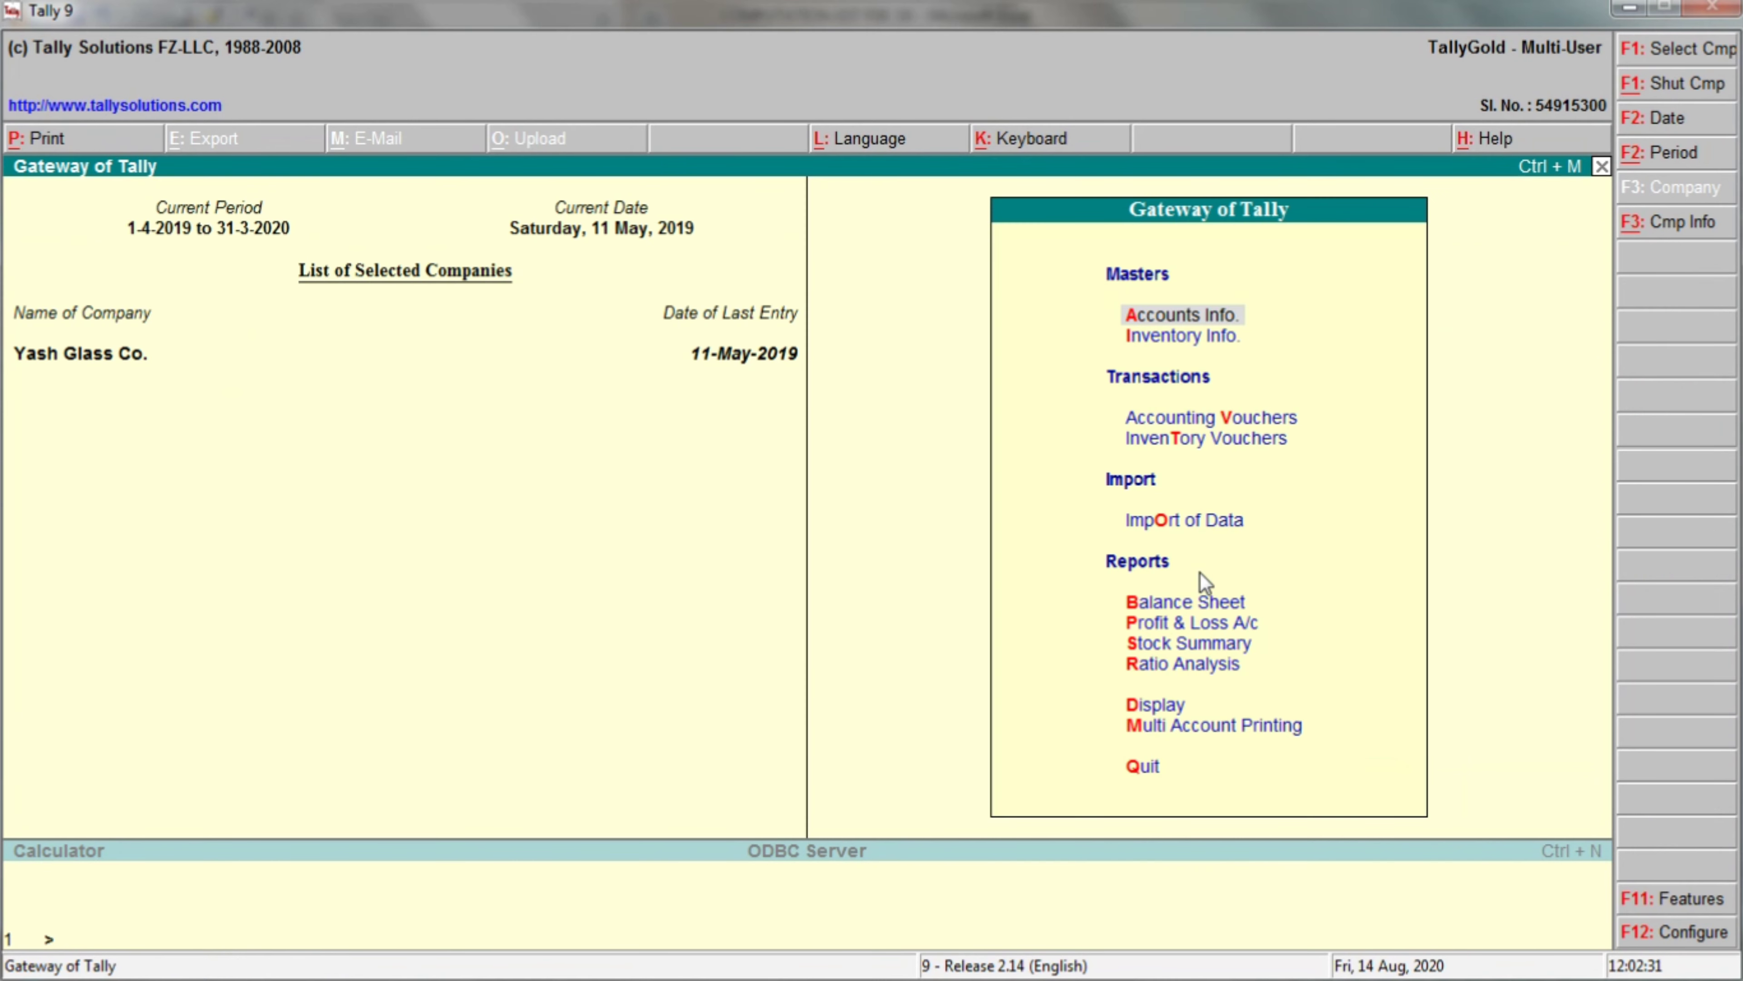
Open the Balance Sheet in detailed view and locate Deposits (Asset) under Current Assets.
{"action": "left_click", "coordinate": [1194, 606]}
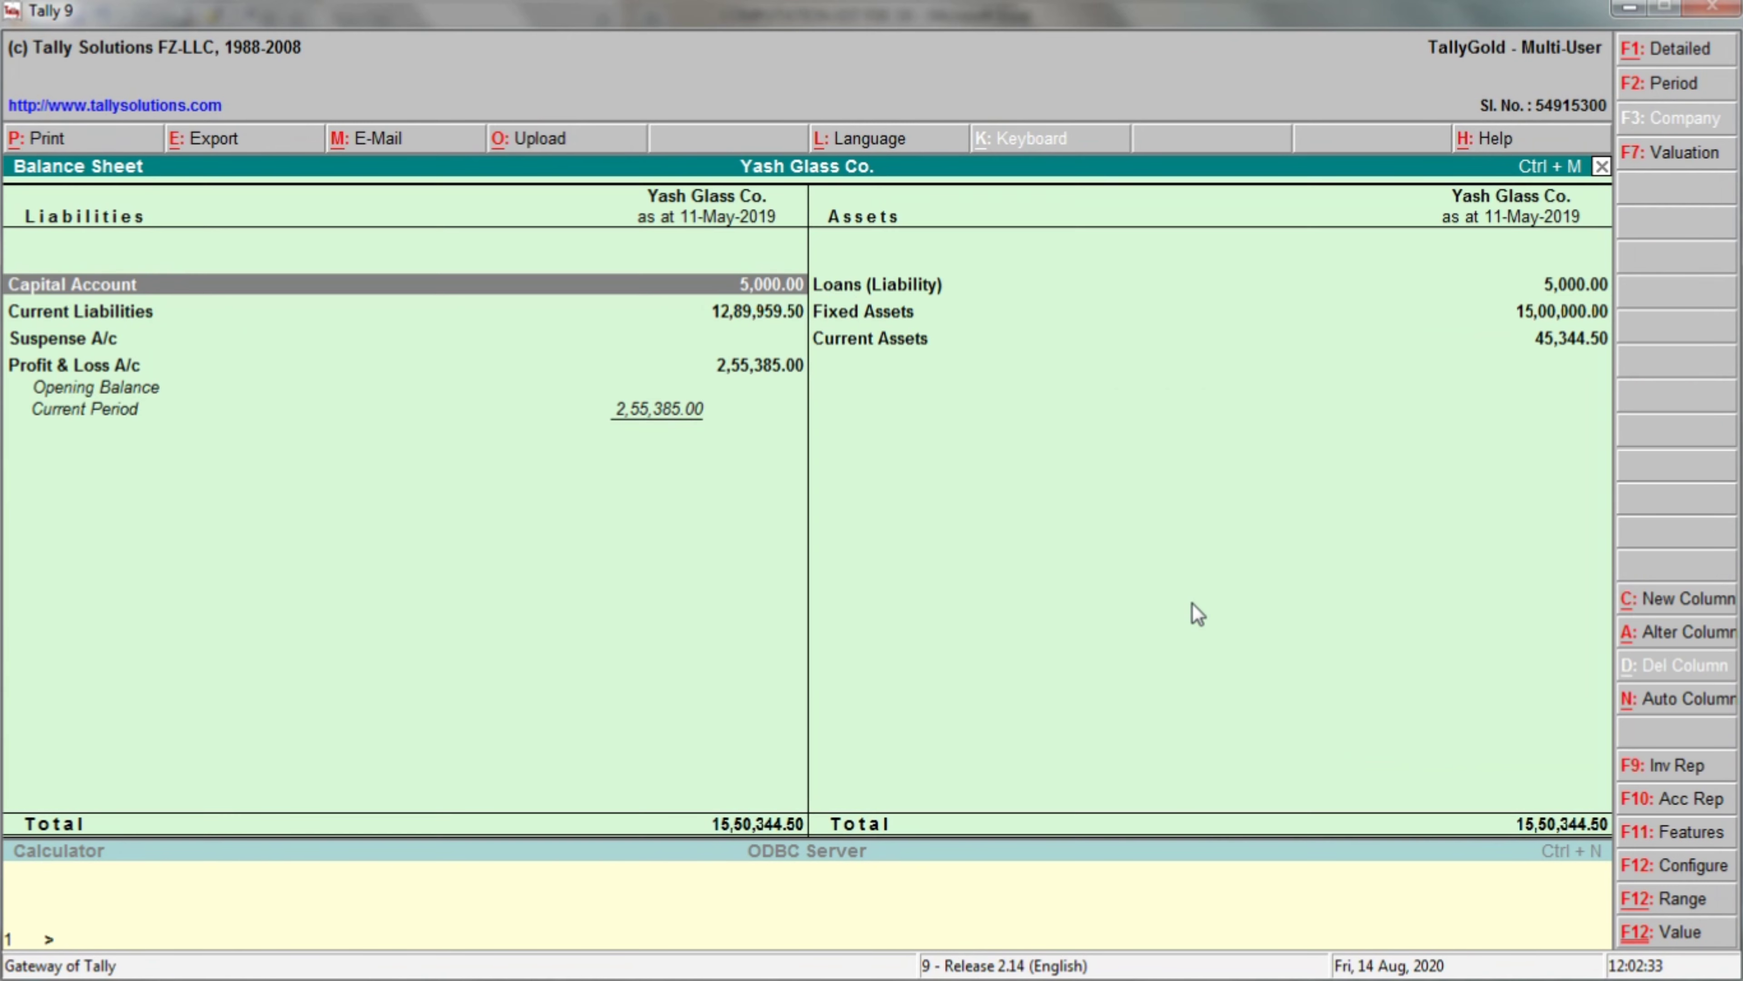
{"action": "key", "text": "alt+F1"}
{"action": "key", "text": "Right"}
{"action": "key", "text": "Down"}
{"action": "key", "text": "Down"}
{"action": "key", "text": "Down"}
{"action": "key", "text": "Down"}
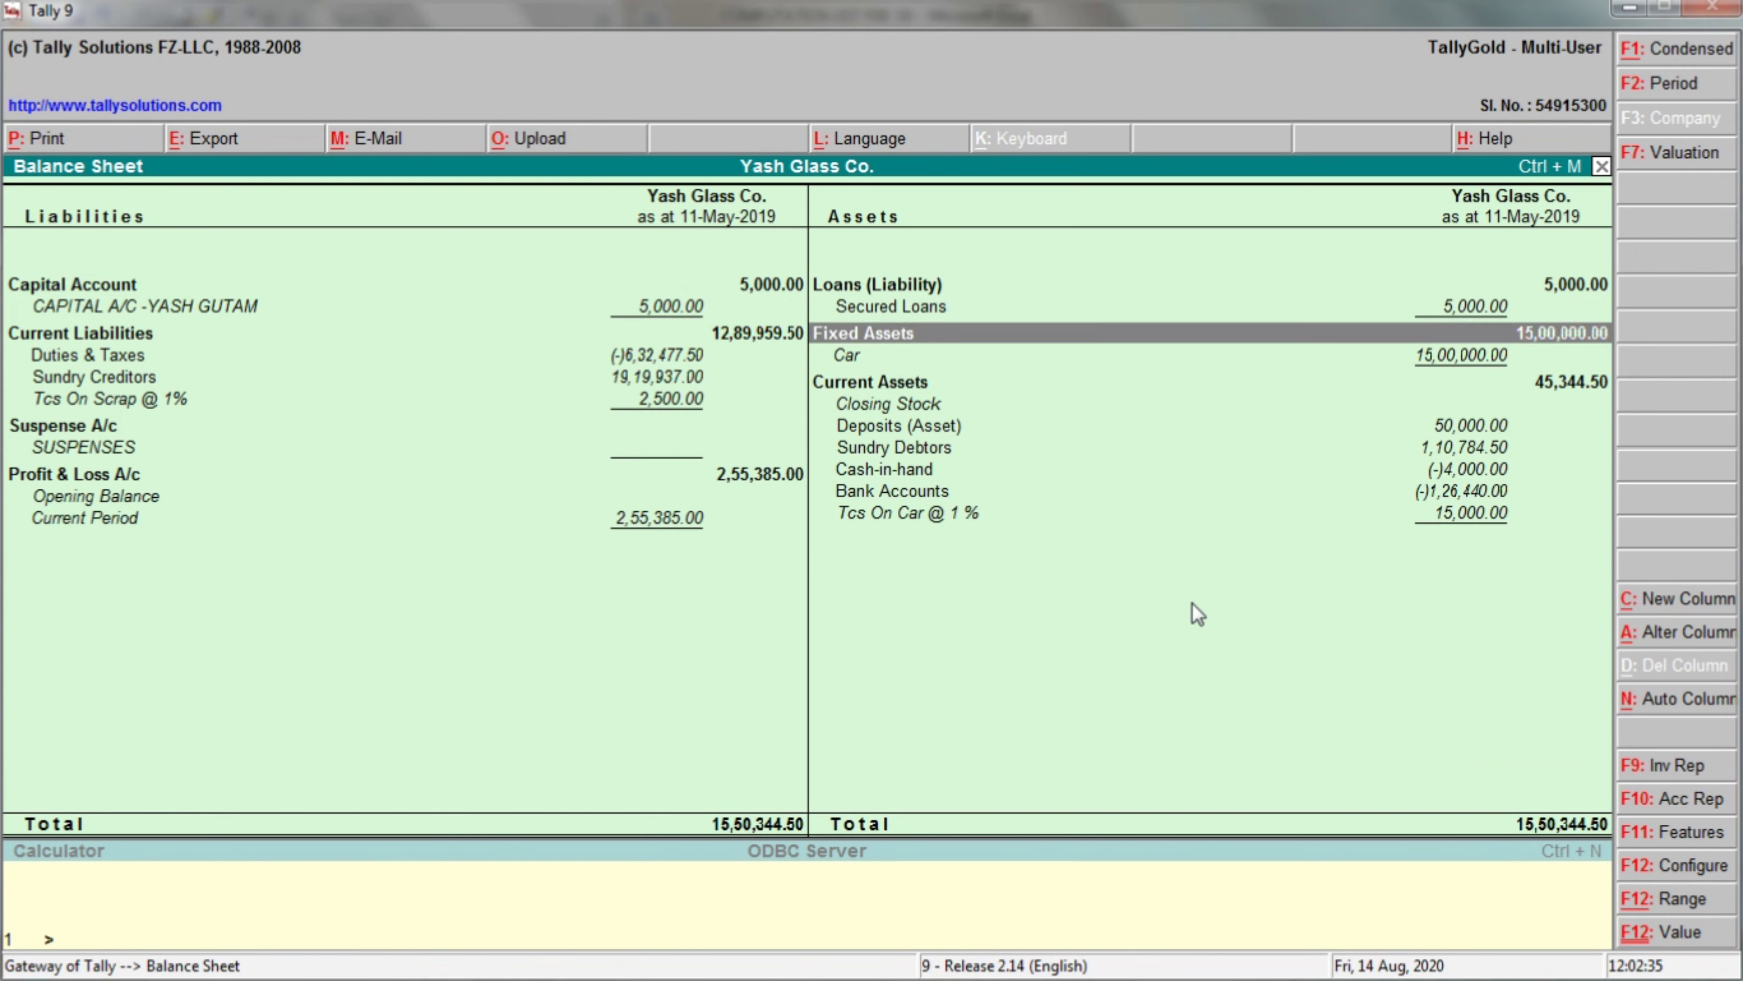
{"action": "key", "text": "Down"}
{"action": "key", "text": "Down"}
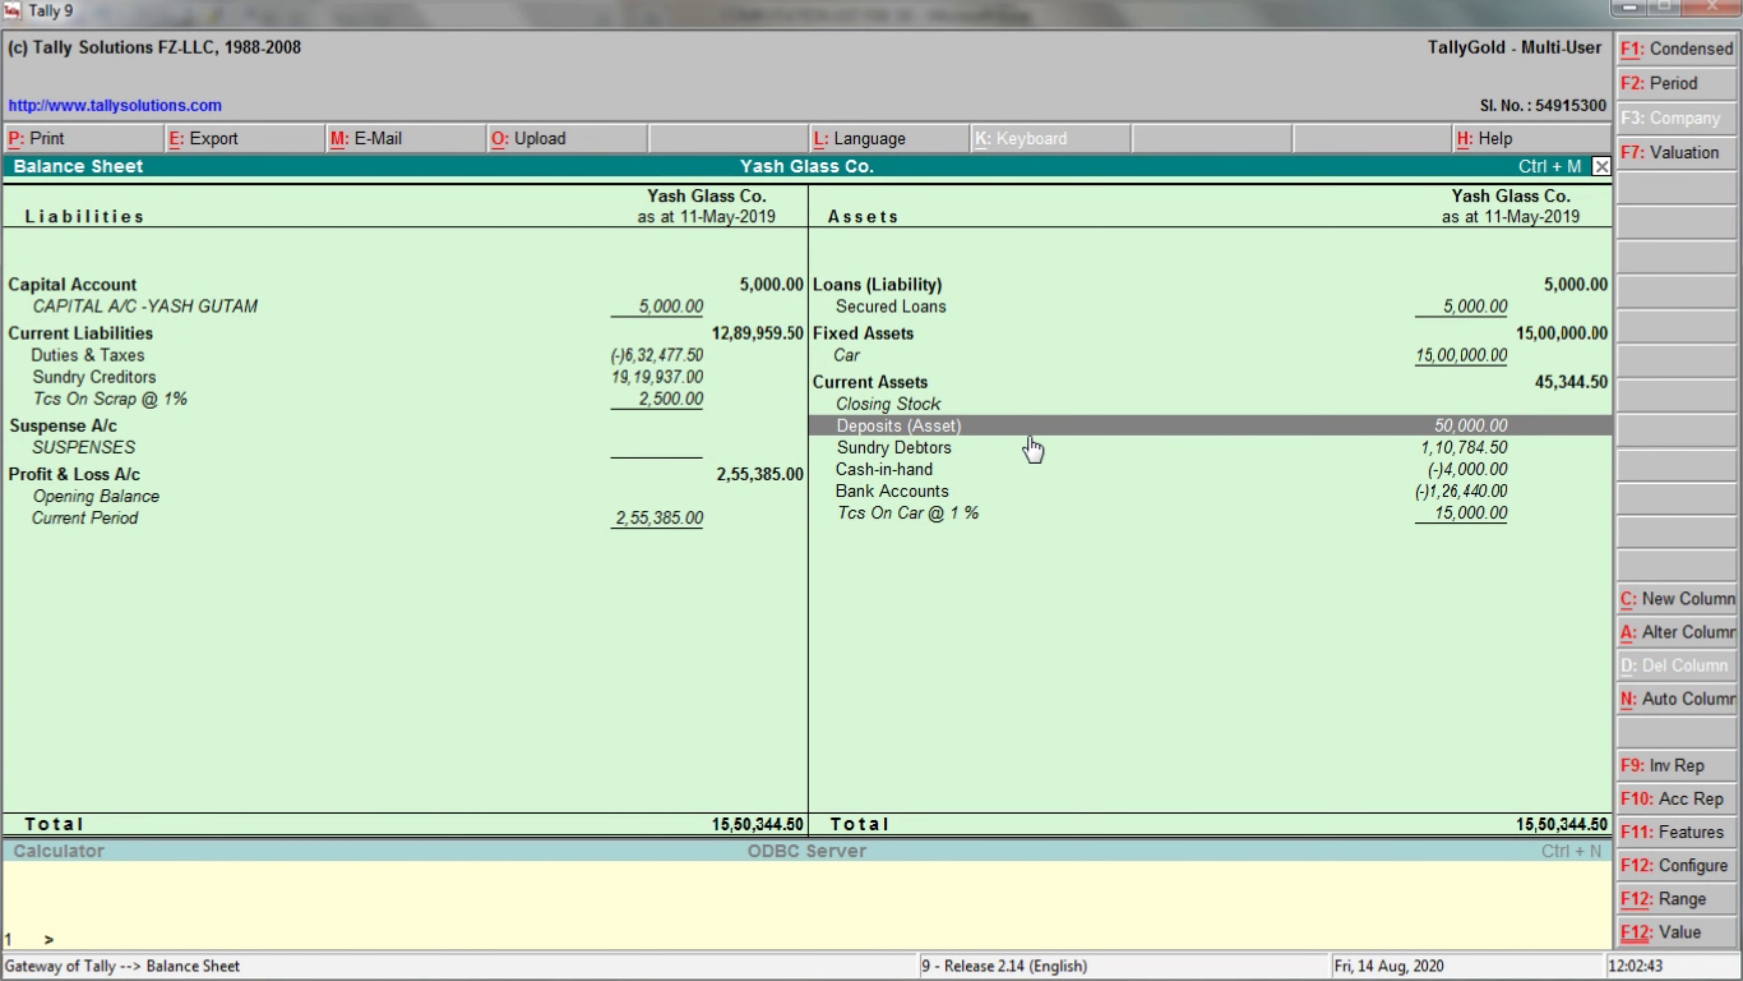
Drill down from Deposits (Asset) to the DEPOSIT FOR RENT payment voucher, review it, and return to the Gateway of Tally.
{"action": "key", "text": "Return"}
{"action": "key", "text": "Return"}
{"action": "key", "text": "Return"}
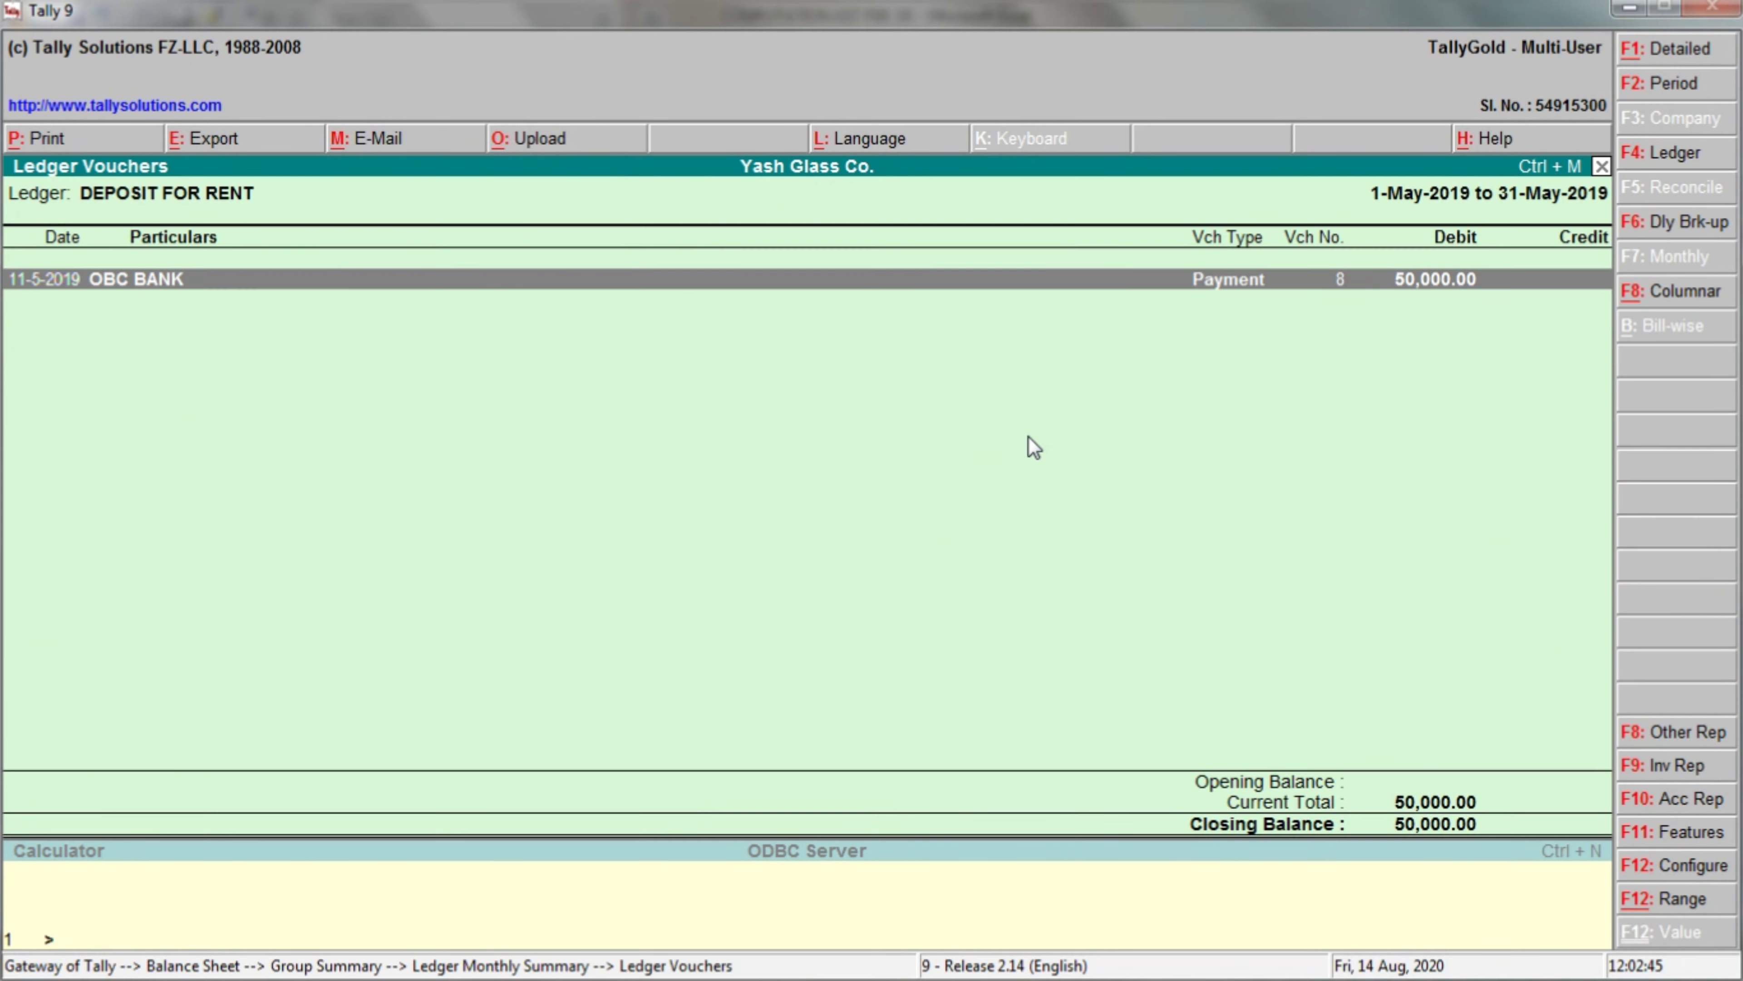
{"action": "key", "text": "Return"}
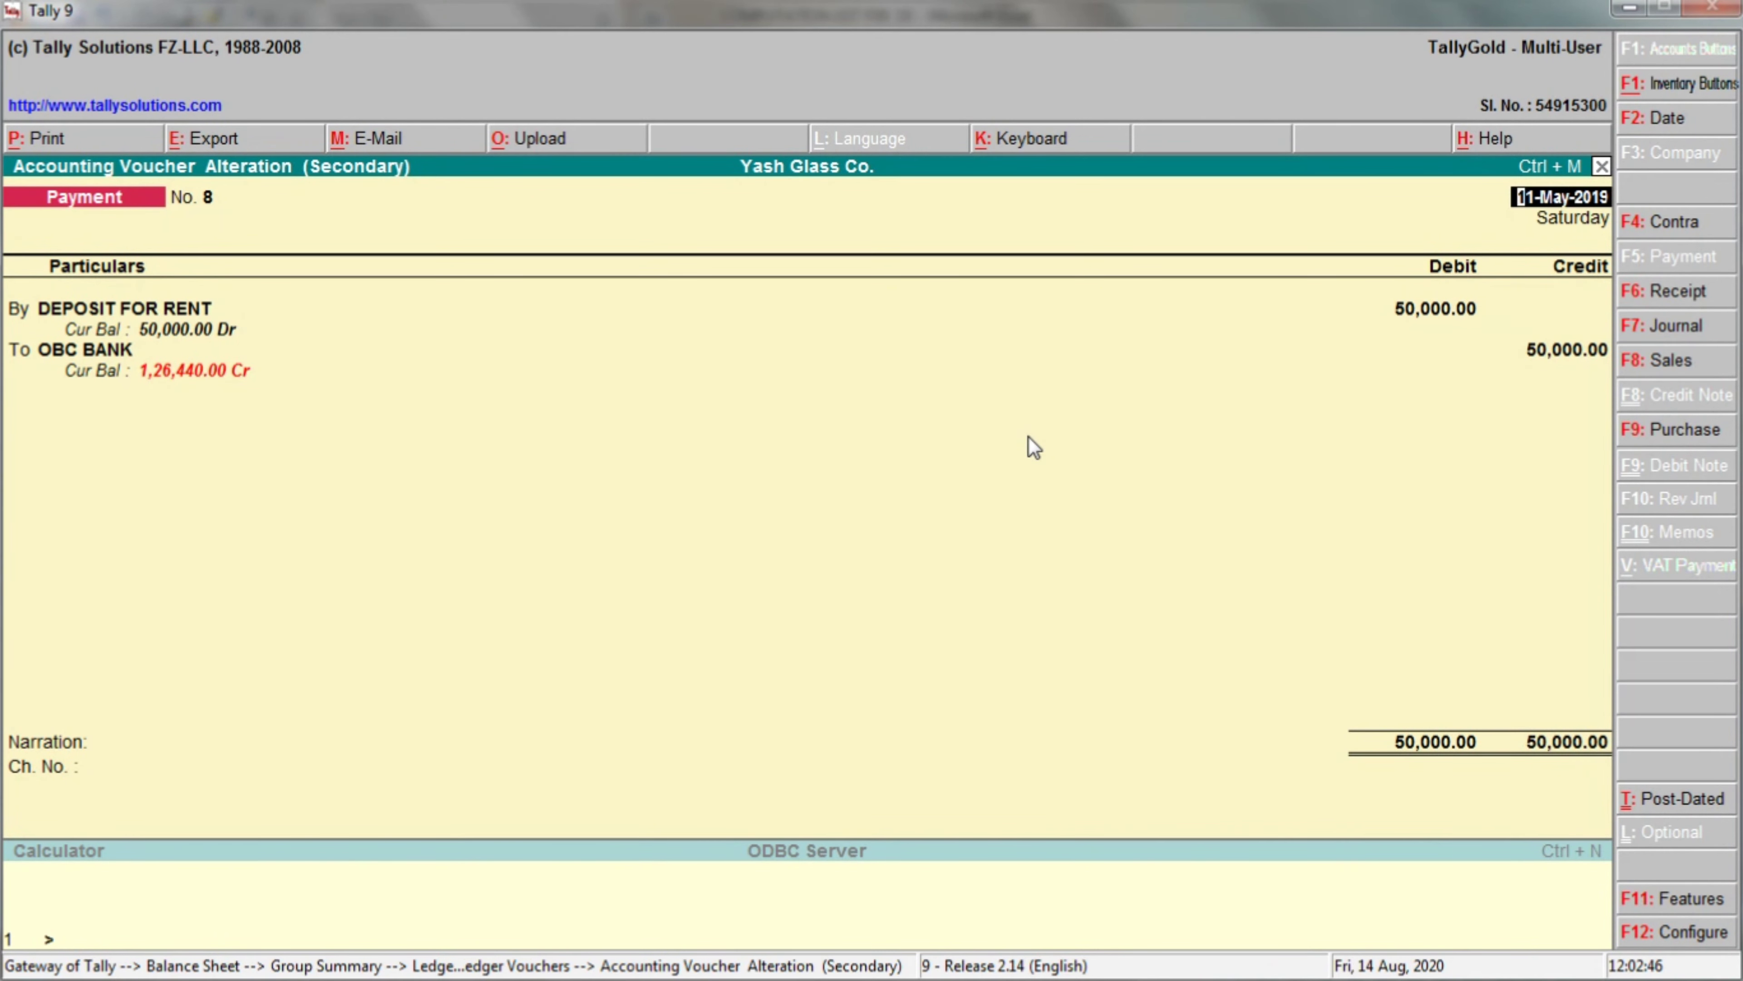
{"action": "key", "text": "Escape"}
{"action": "key", "text": "Escape"}
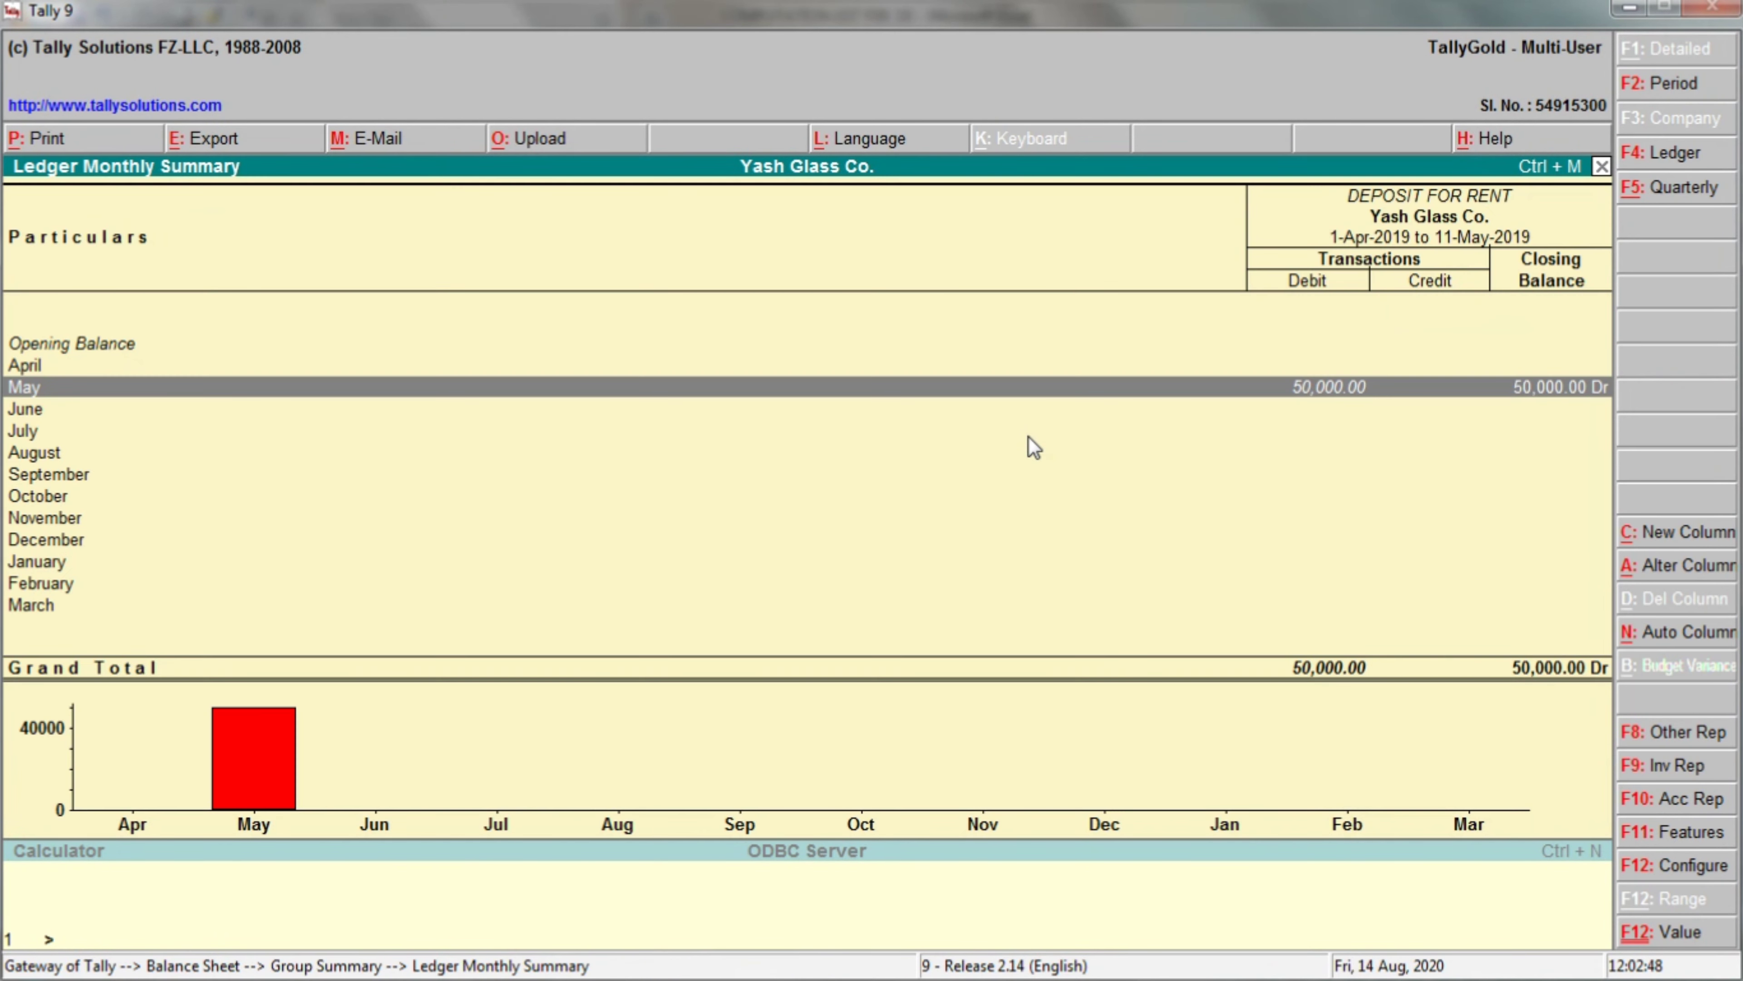
{"action": "key", "text": "Escape"}
{"action": "key", "text": "Escape"}
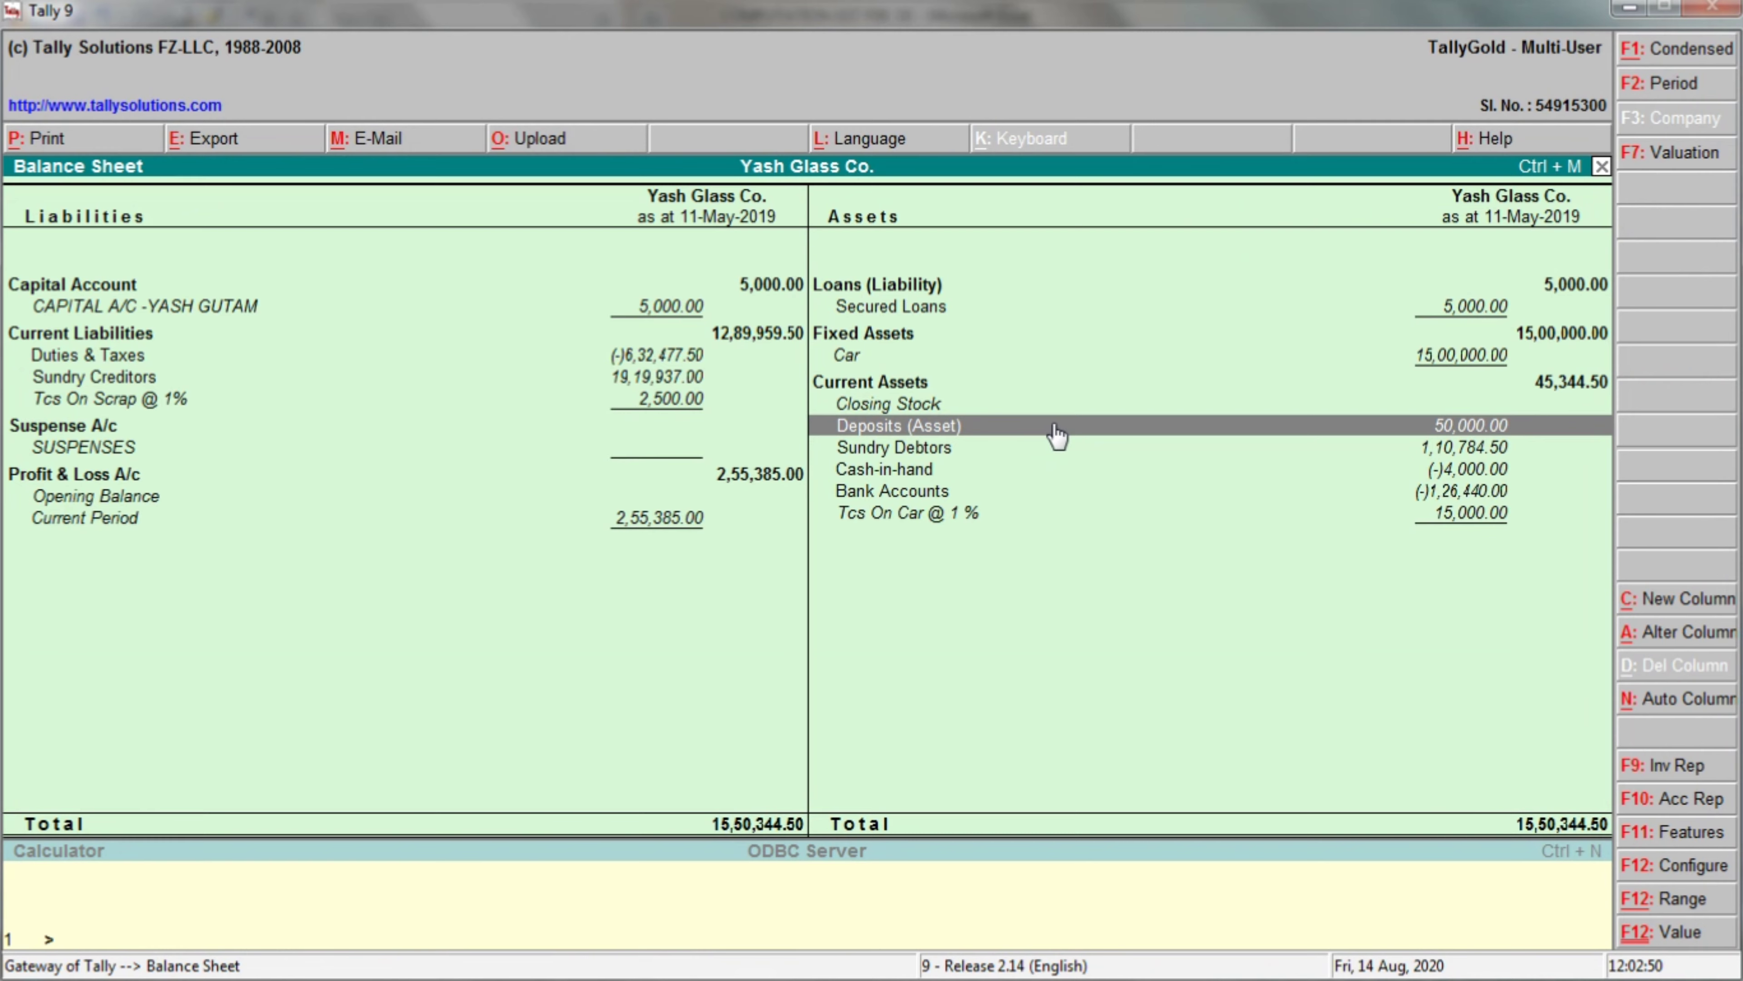
{"action": "key", "text": "Escape"}
Switch to the Excel worksheet and examine the security receive entry's debit and credit lines in rows 15 and 16.
{"action": "key", "text": "alt+Tab"}
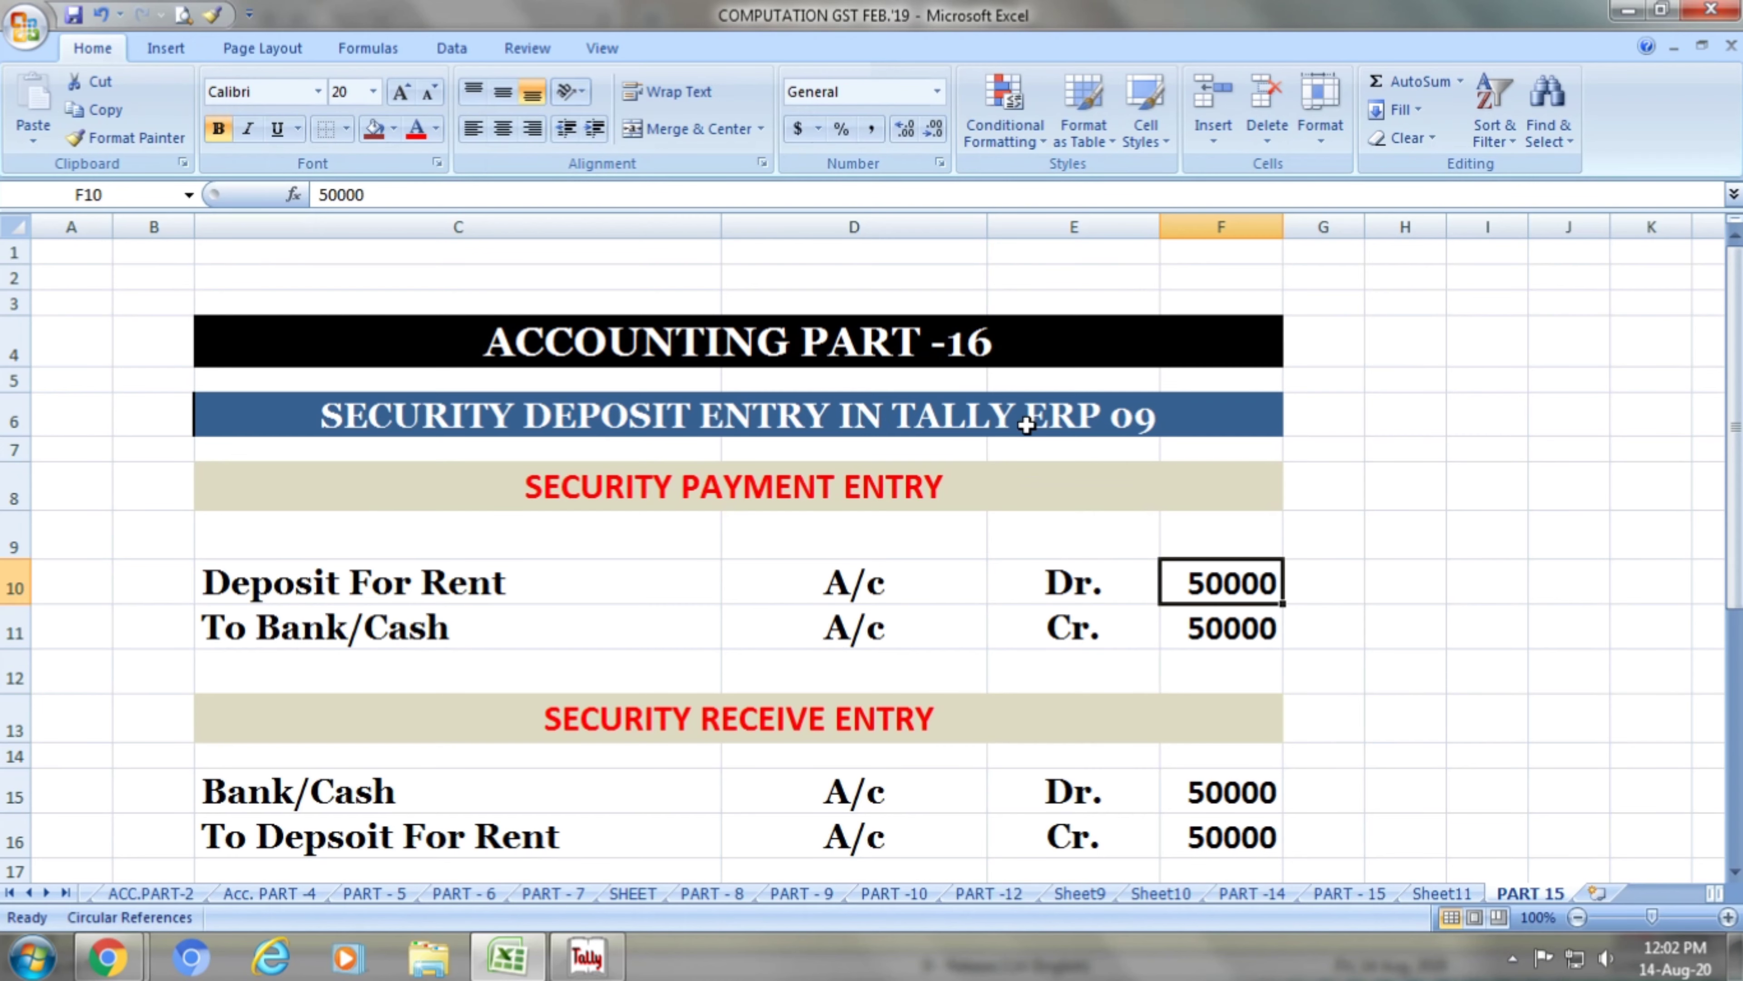
{"action": "scroll", "coordinate": [879, 578], "scroll_direction": "down", "scroll_amount": 1}
{"action": "left_click", "coordinate": [843, 643]}
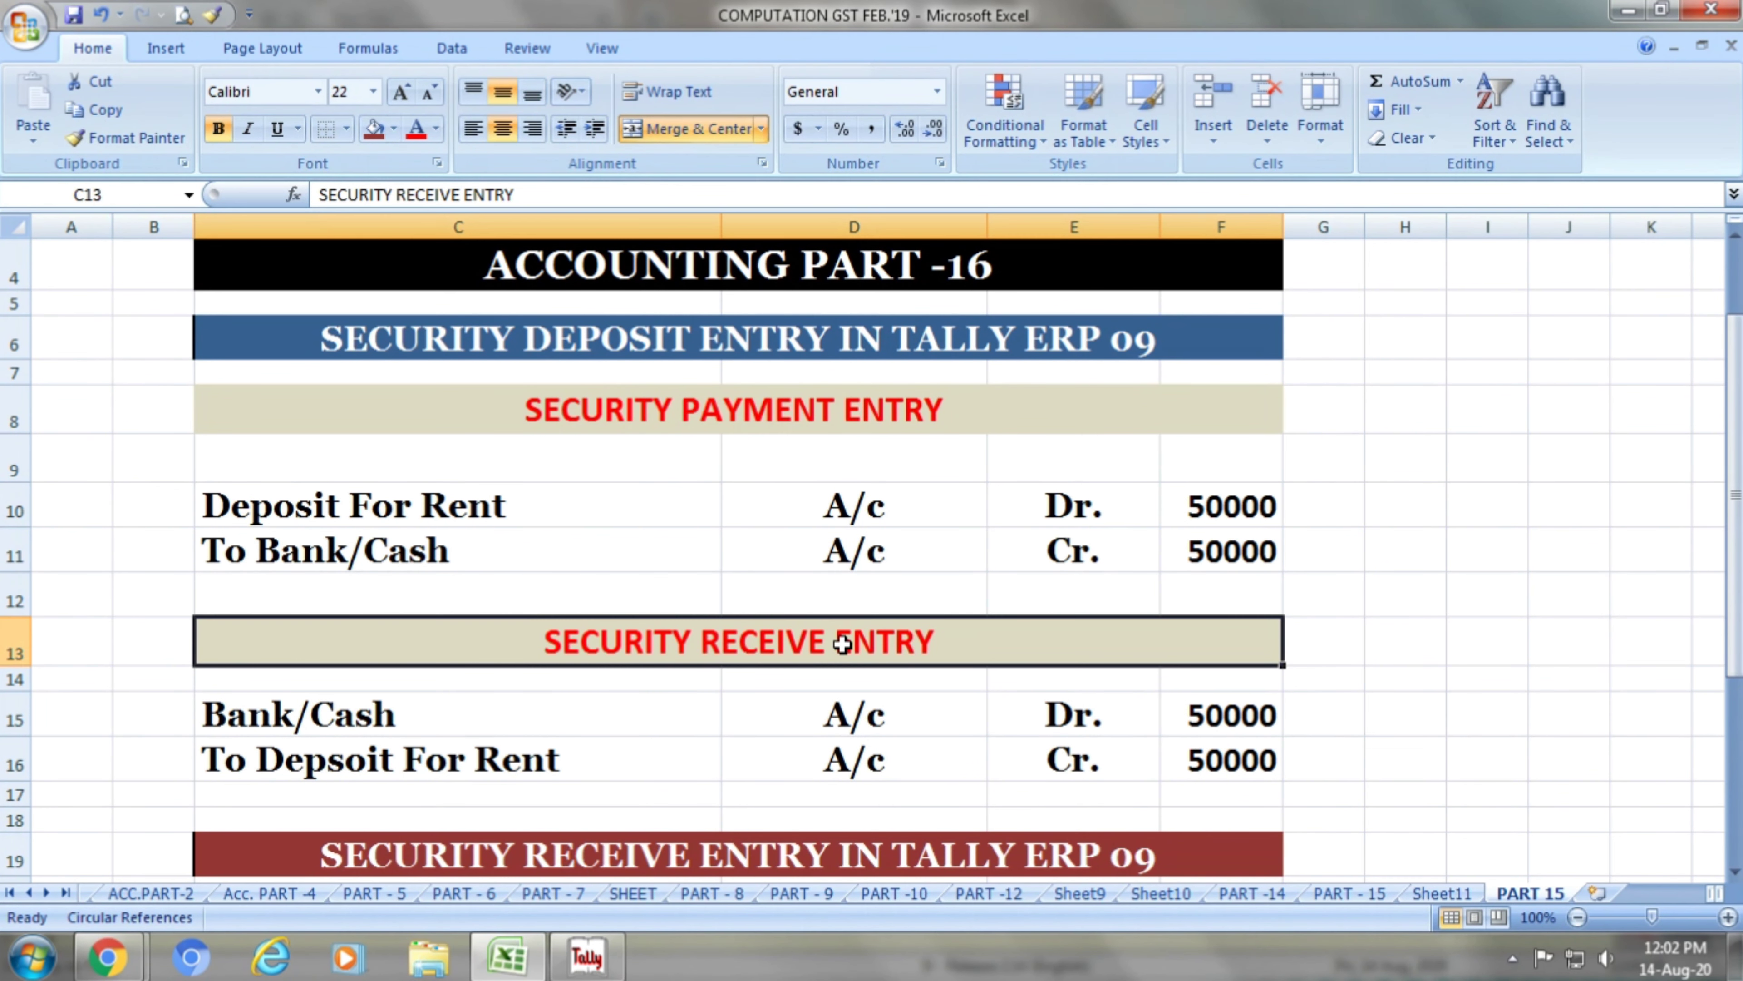
{"action": "left_click", "coordinate": [511, 718]}
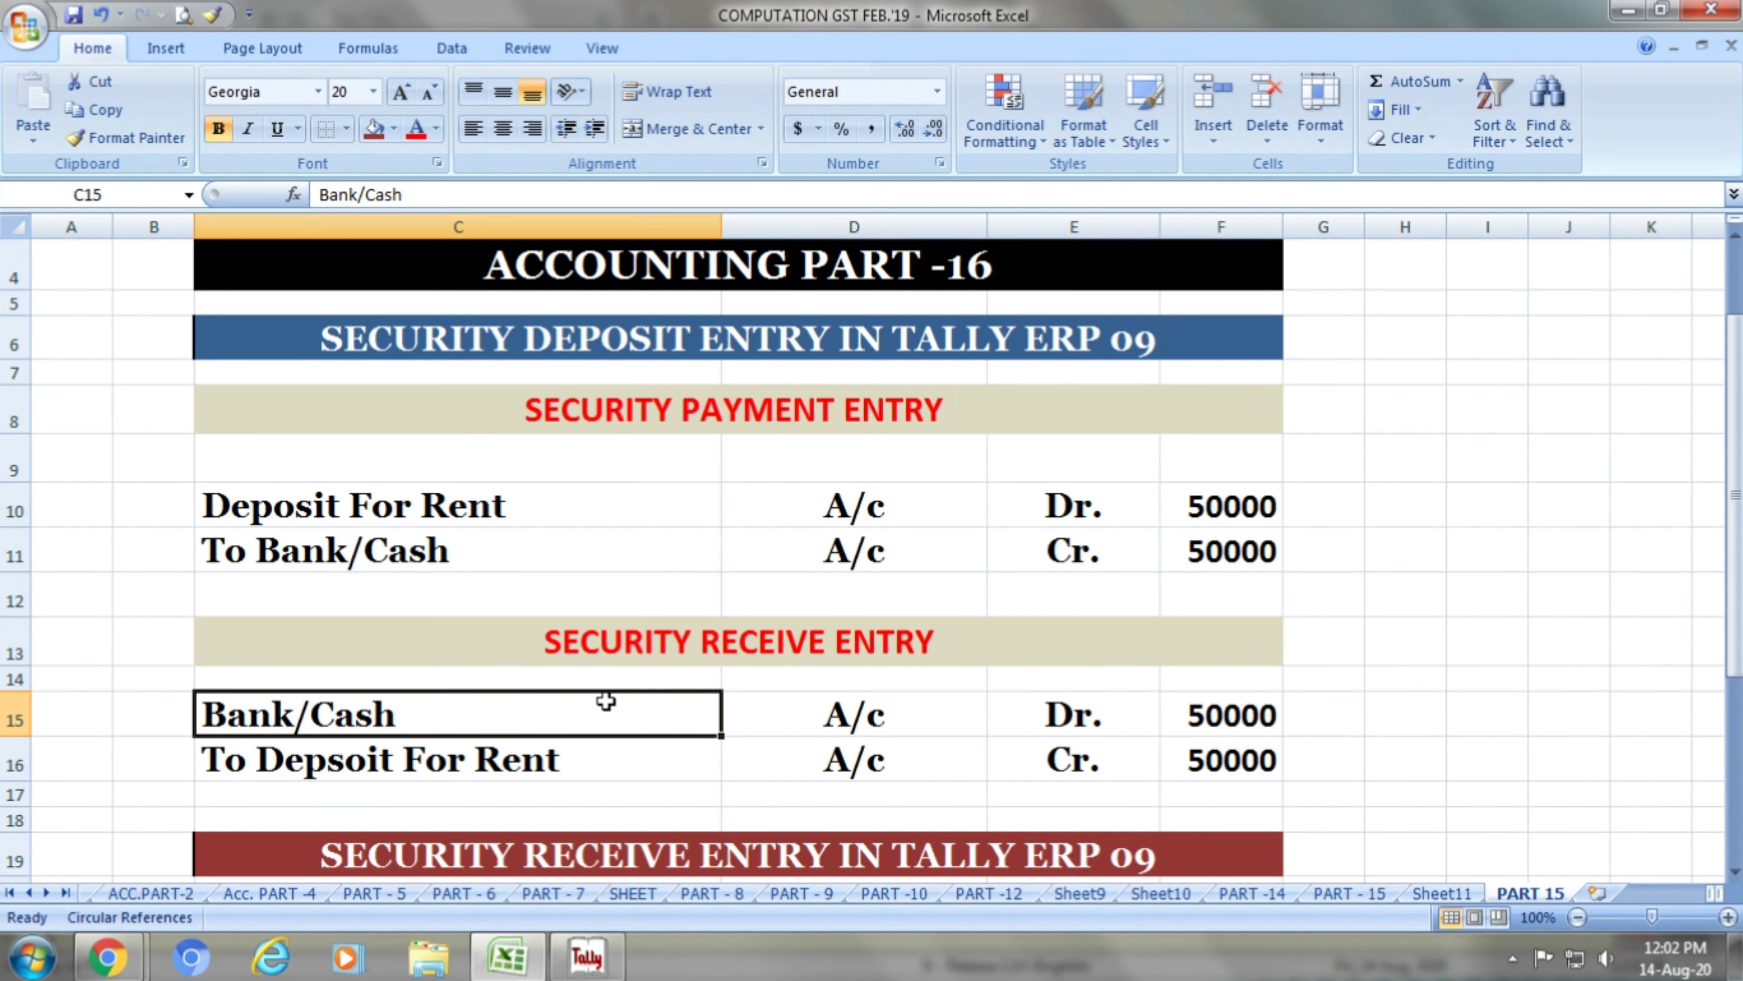
{"action": "left_click", "coordinate": [839, 707]}
{"action": "left_click", "coordinate": [1035, 718]}
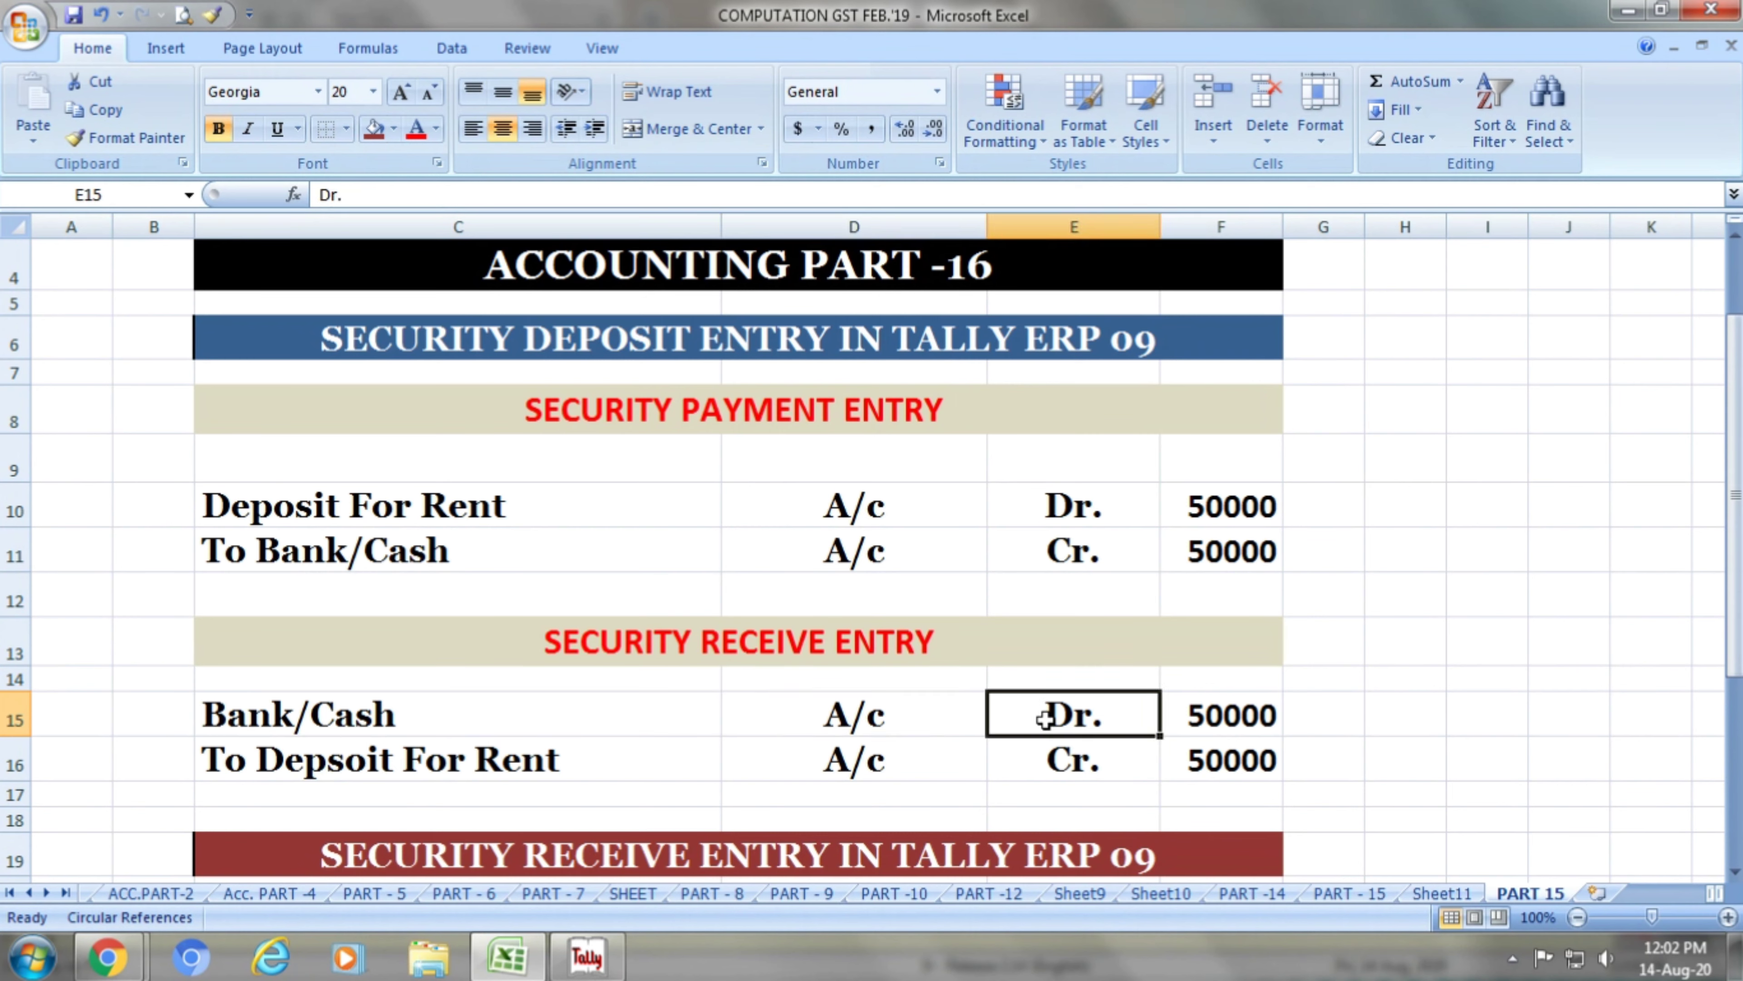
{"action": "left_click", "coordinate": [1198, 718]}
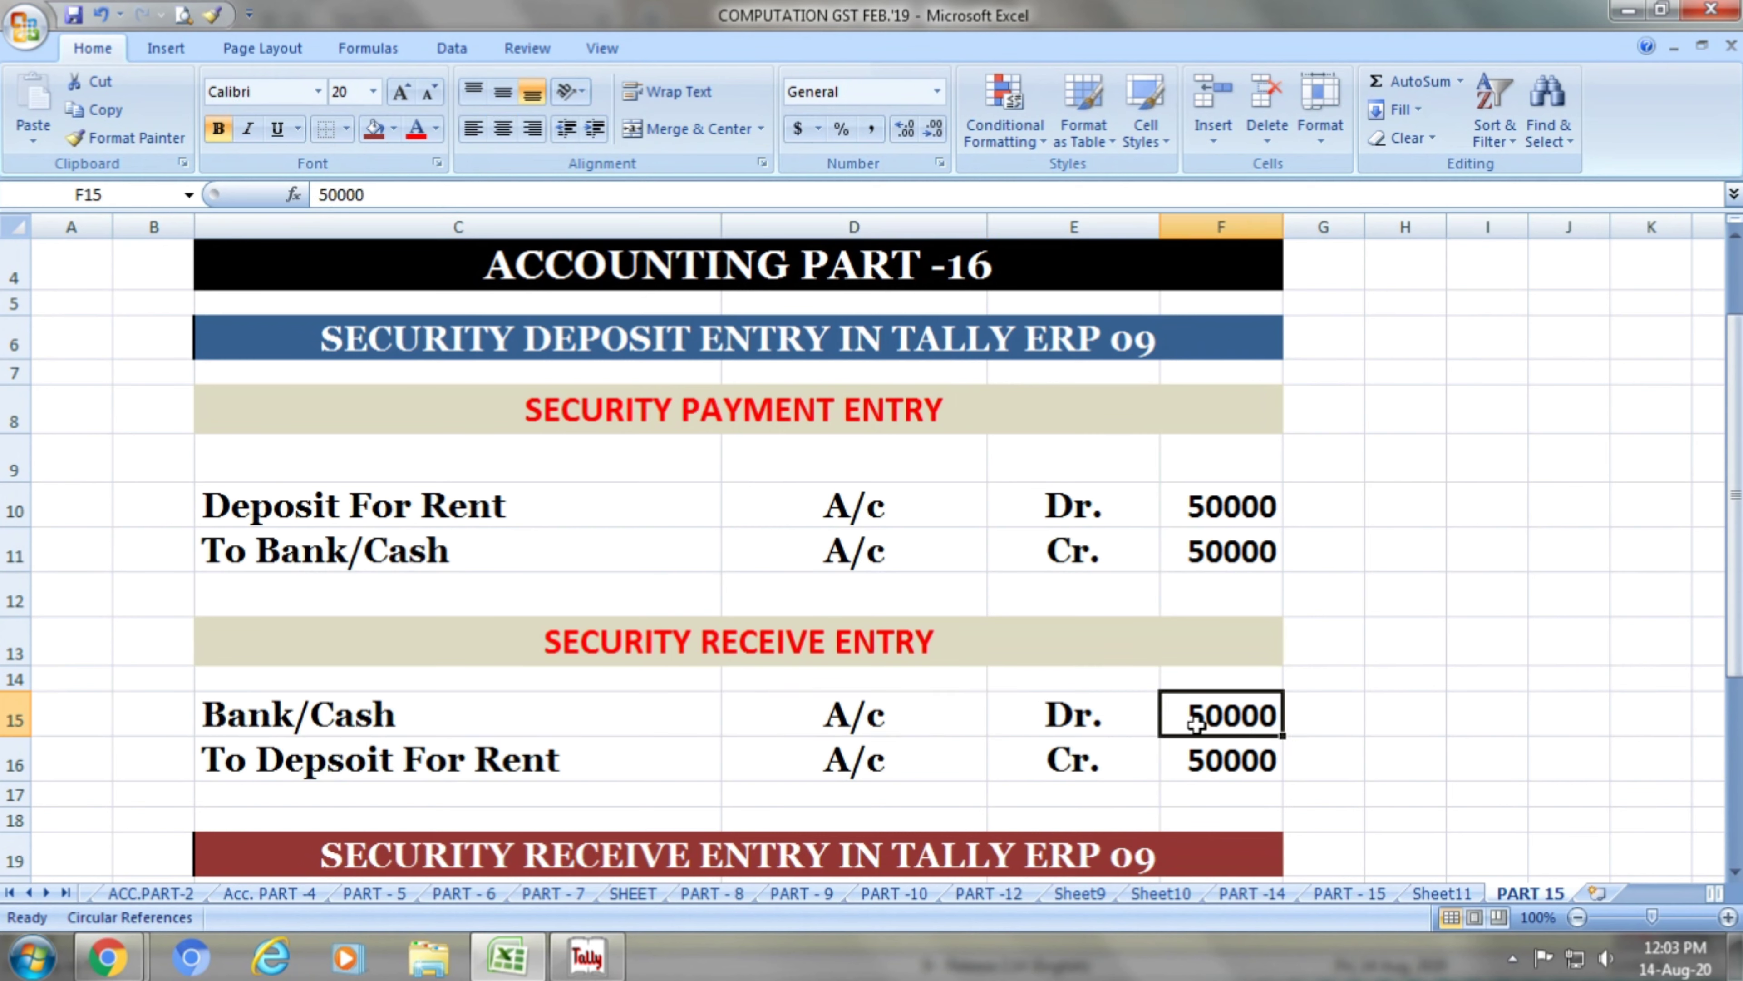
{"action": "left_click", "coordinate": [629, 773]}
{"action": "left_click", "coordinate": [830, 760]}
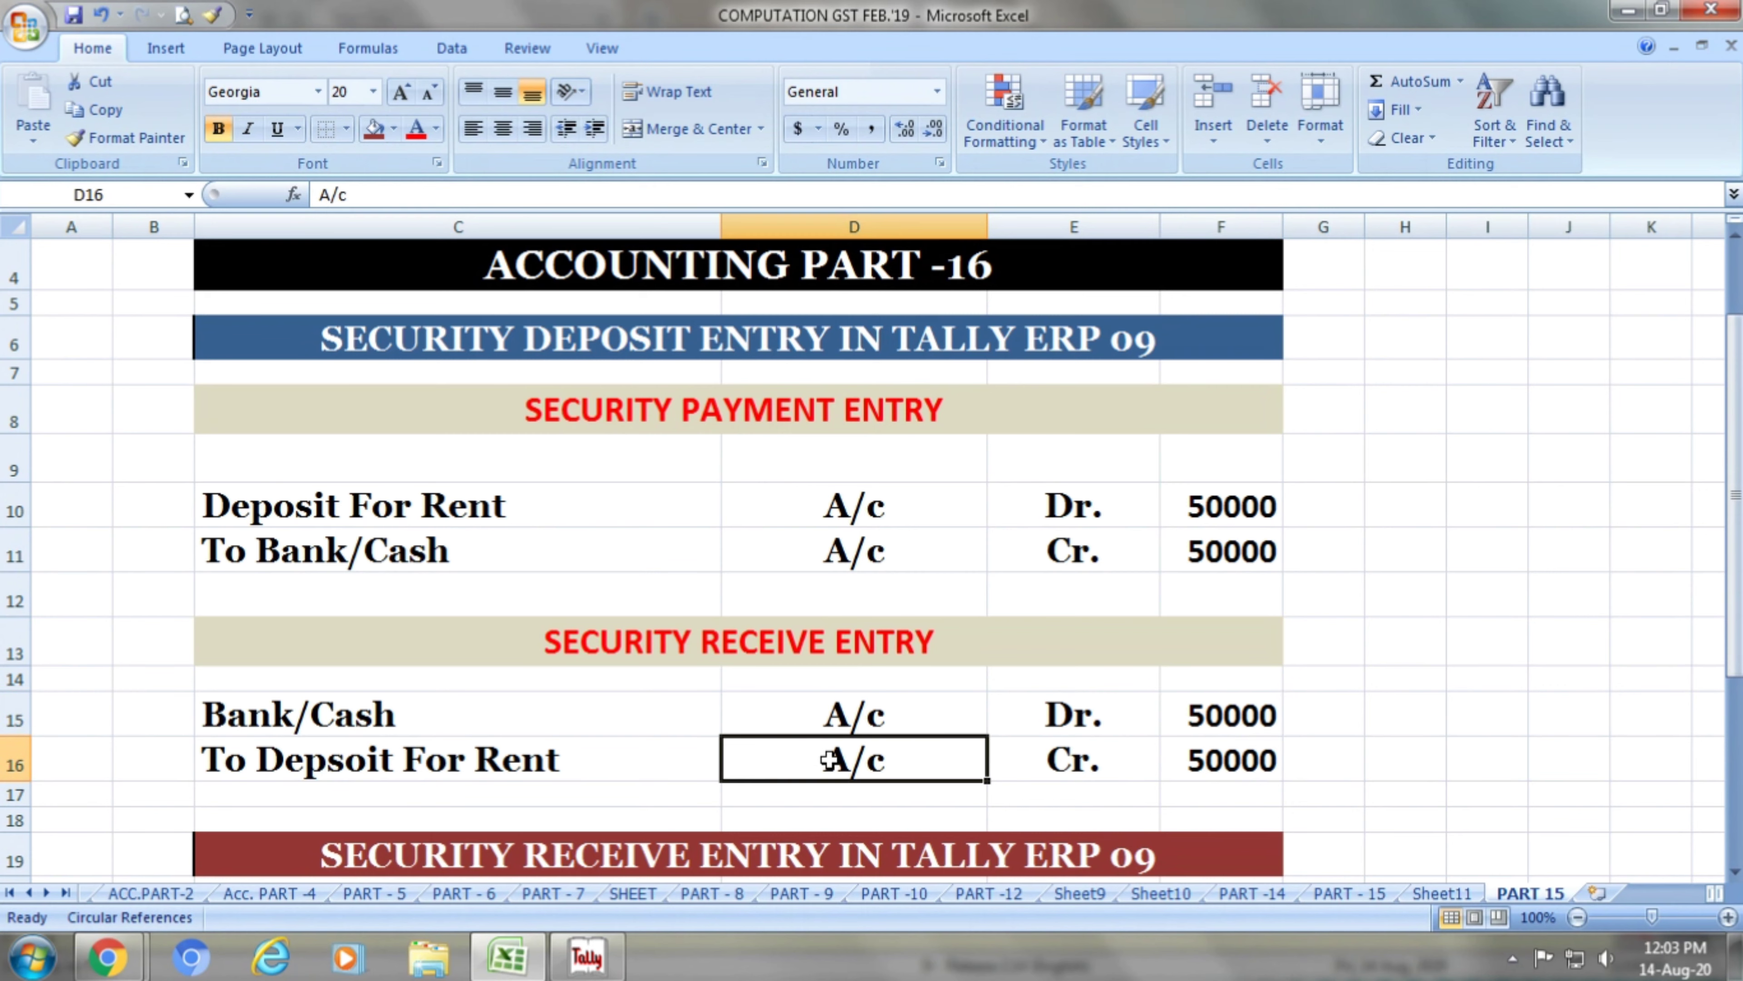
{"action": "left_click", "coordinate": [1038, 759]}
{"action": "left_click", "coordinate": [1209, 769]}
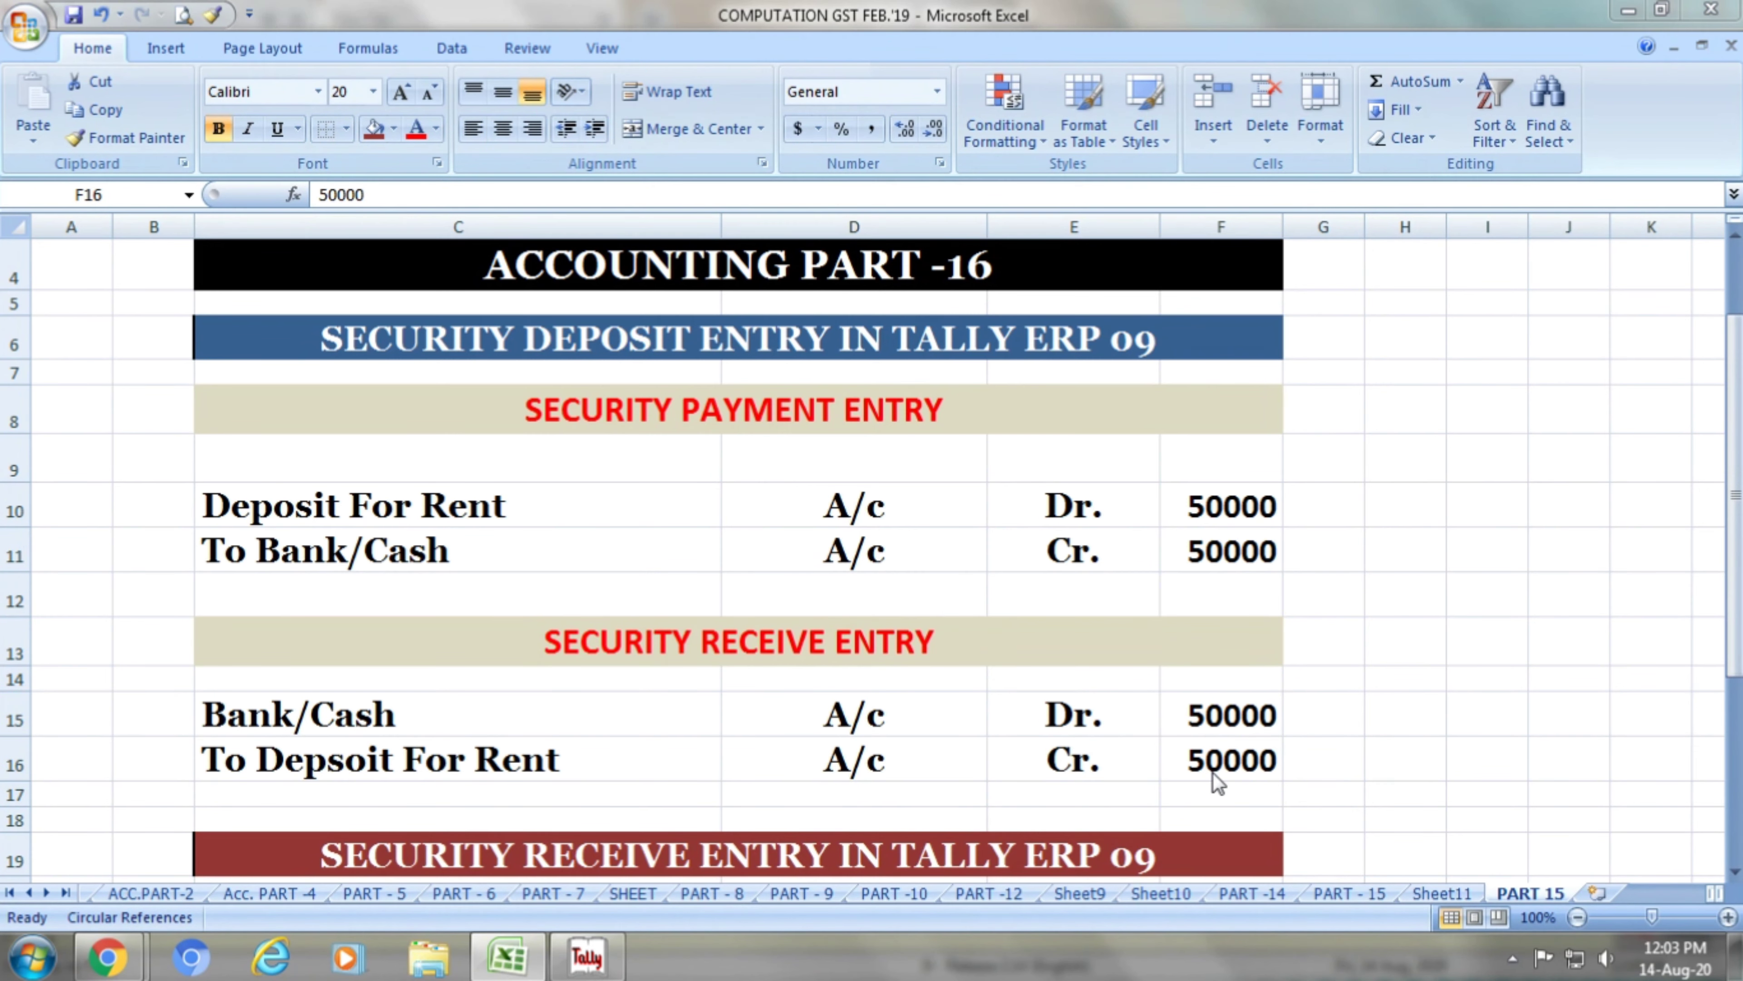
Start a receipt voucher in Tally and choose DEPOSIT FOR RENT as the ledger on its first credit line.
{"action": "key", "text": "alt+Tab"}
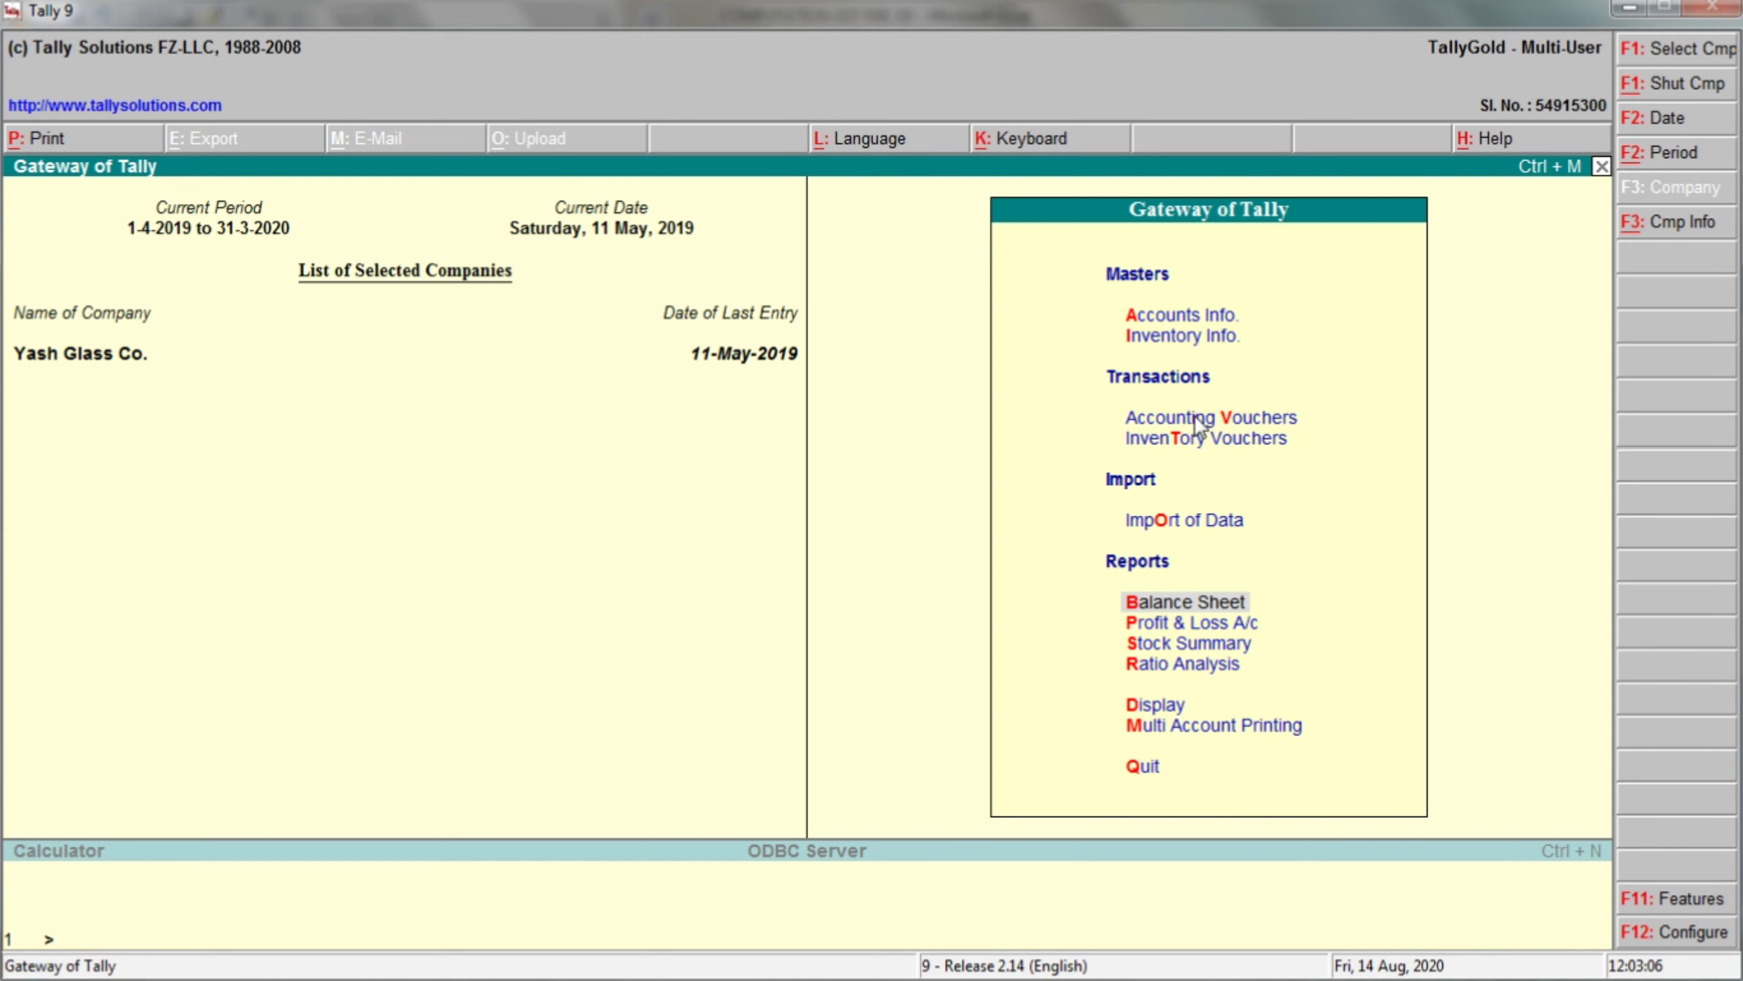
{"action": "left_click", "coordinate": [1198, 420]}
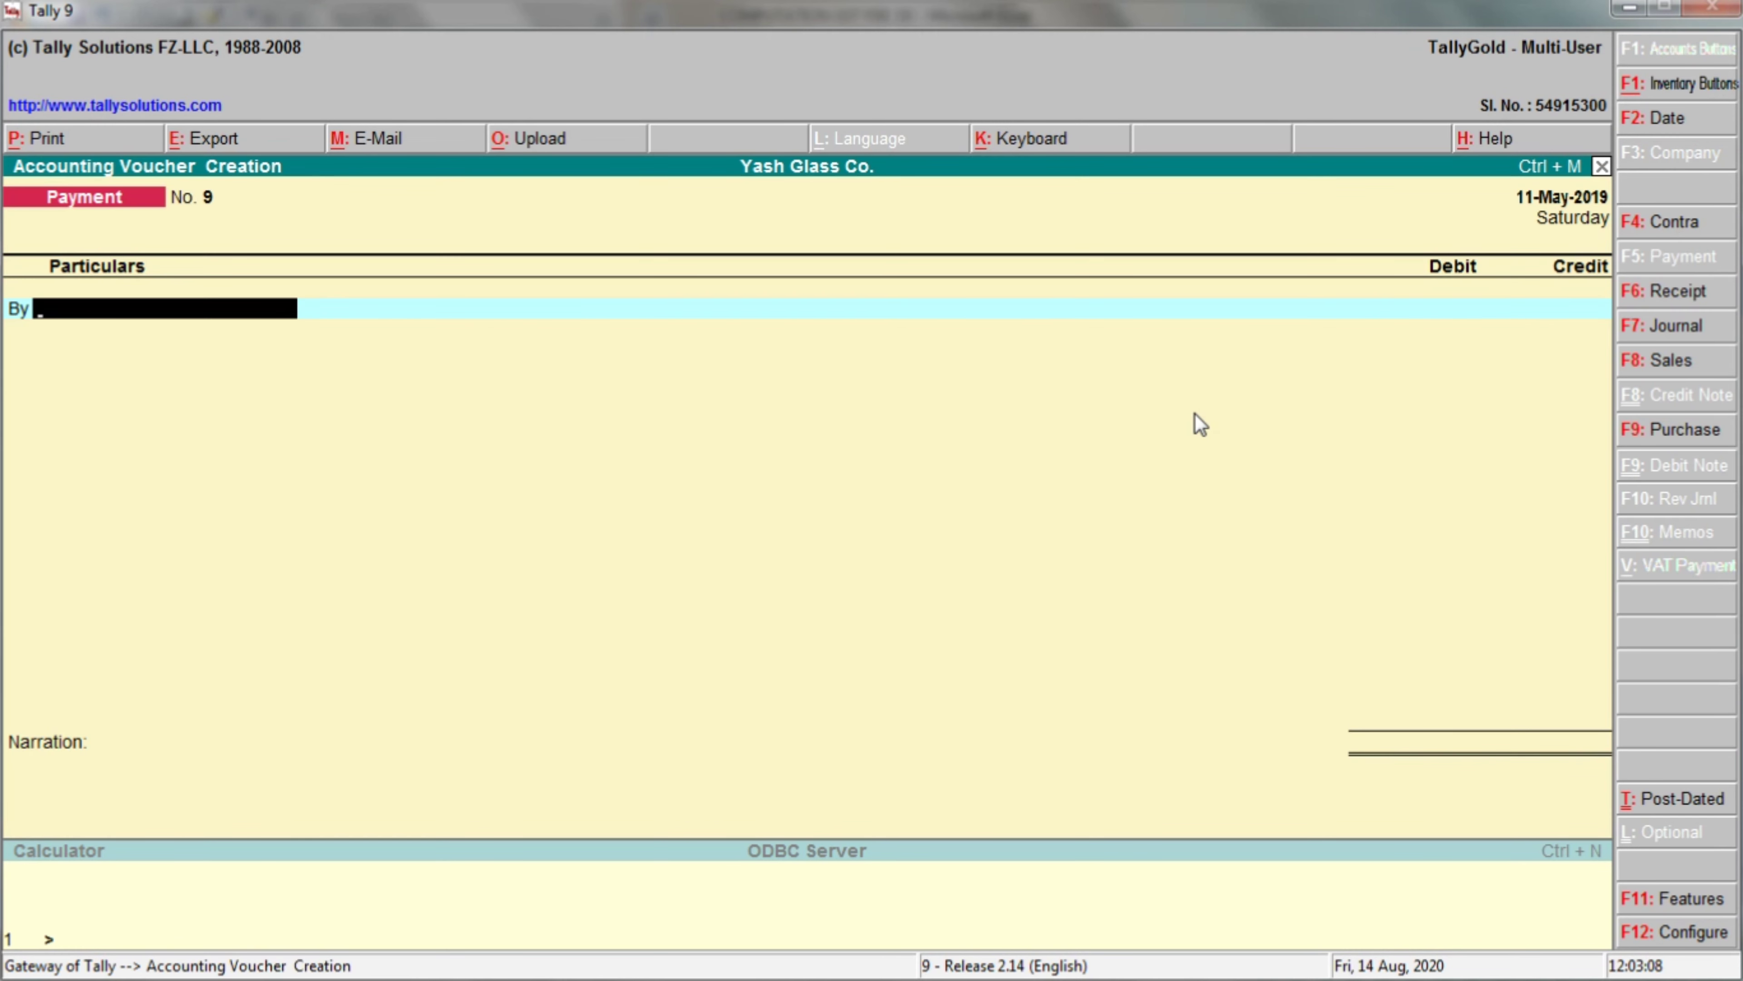
{"action": "left_click", "coordinate": [1668, 295]}
{"action": "key", "text": "alt+Tab"}
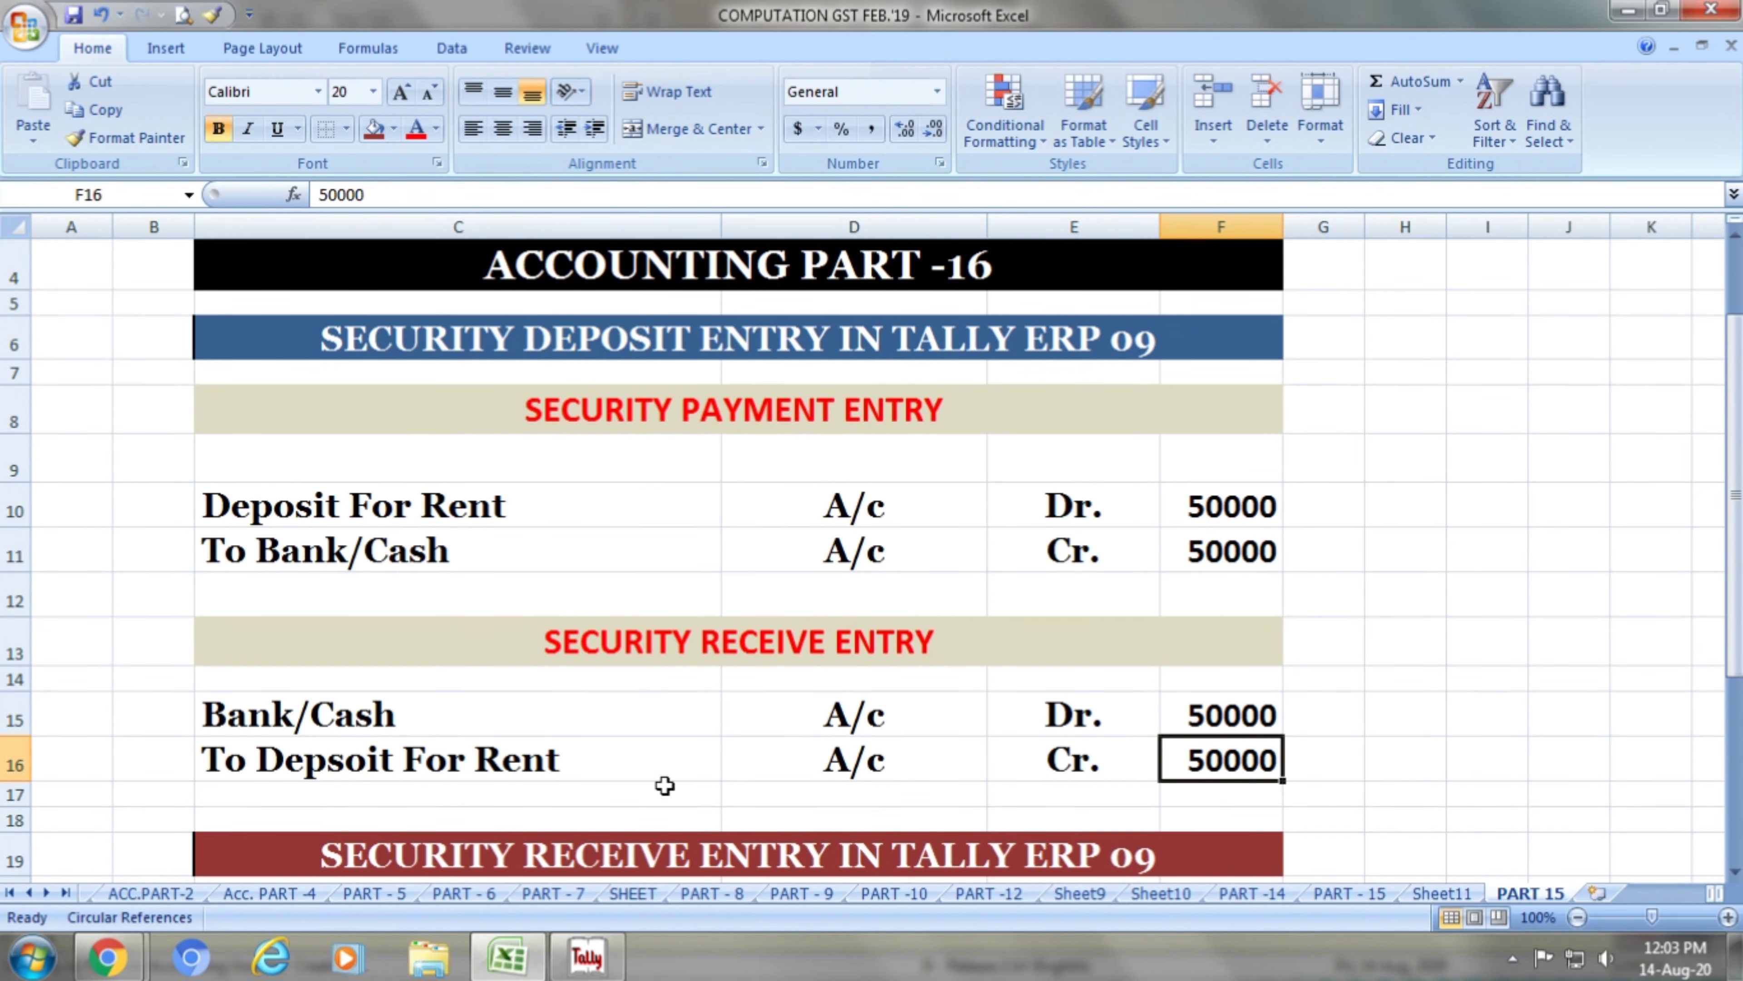
{"action": "key", "text": "alt+Tab"}
{"action": "type", "text": "Dep"}
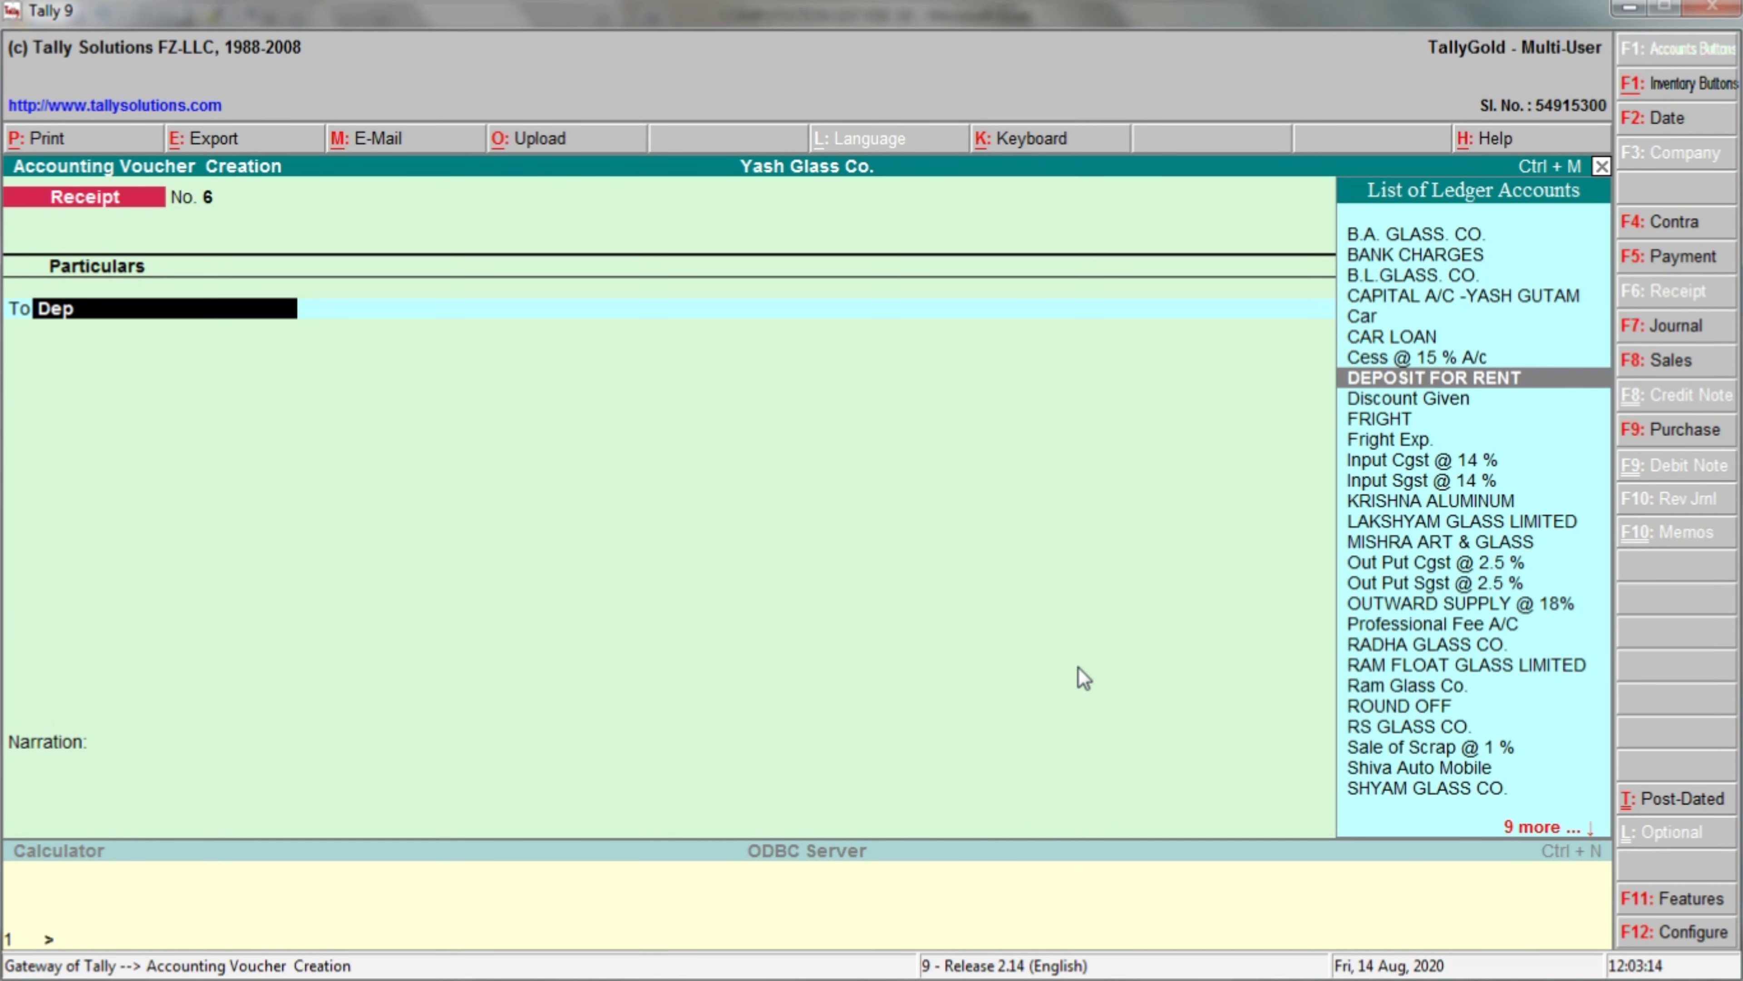
{"action": "key", "text": "Return"}
Check the credit line in the worksheet's row 16 and enter 50,000 as the DEPOSIT FOR RENT credit on the receipt voucher.
{"action": "key", "text": "alt+Tab"}
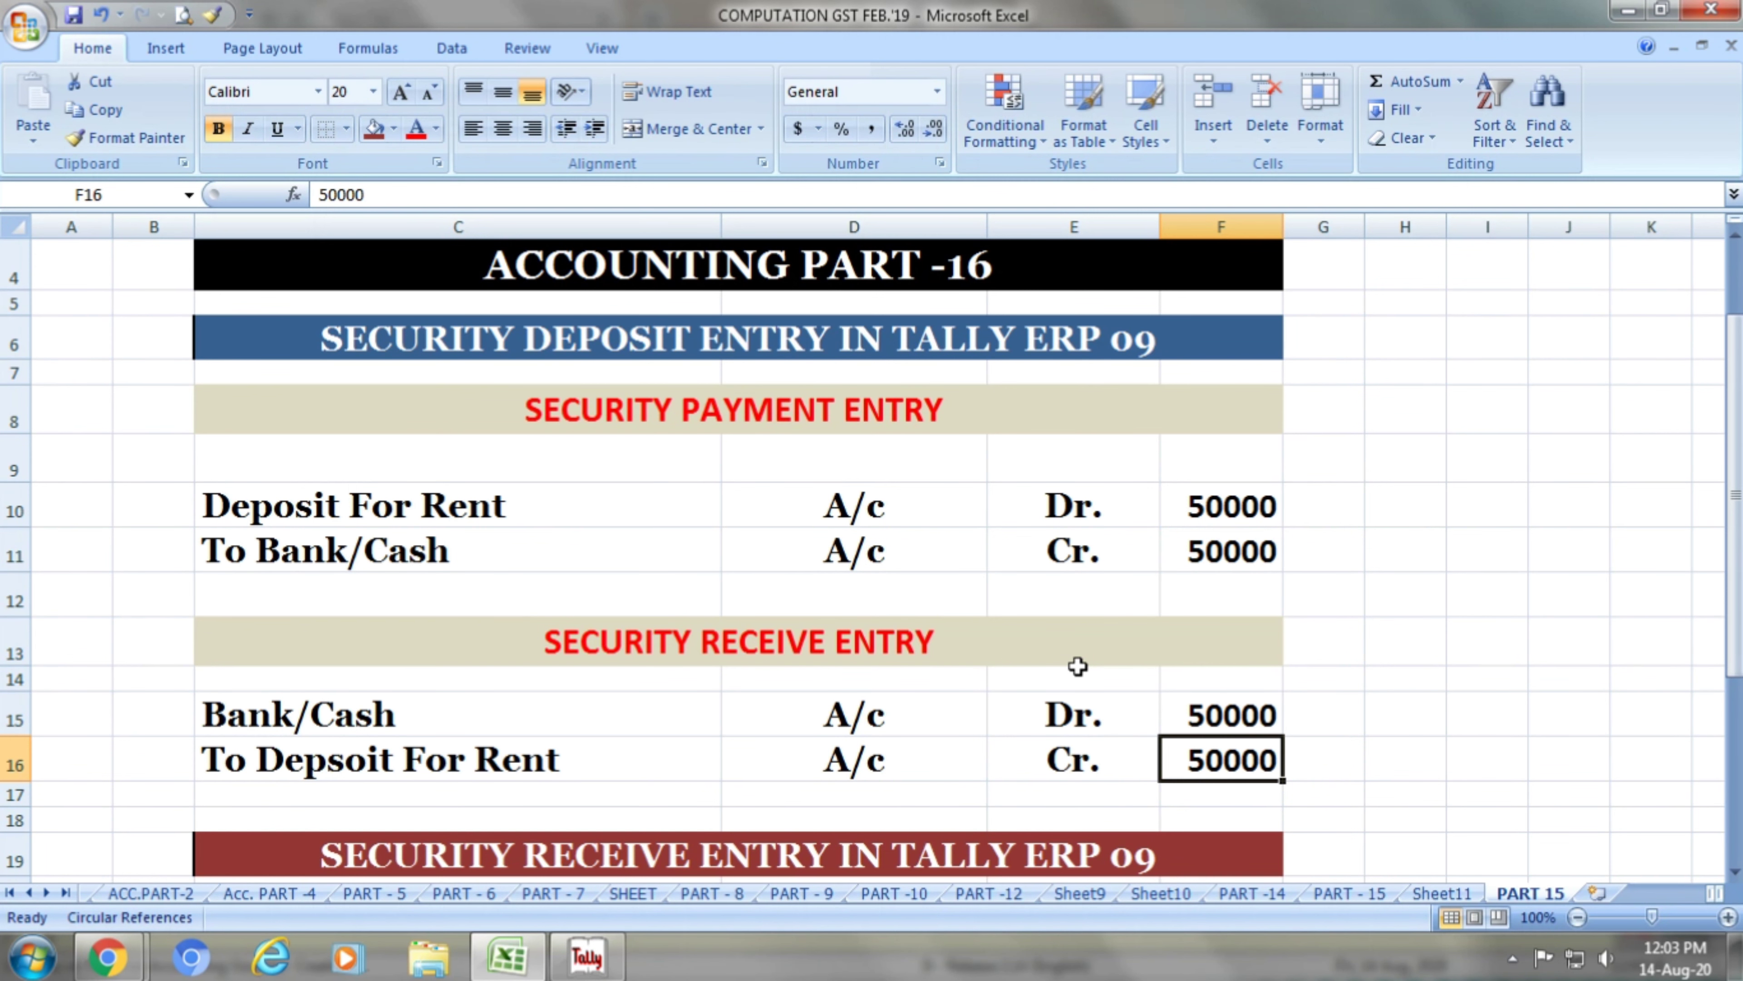
{"action": "left_click", "coordinate": [498, 766]}
{"action": "left_click", "coordinate": [905, 762]}
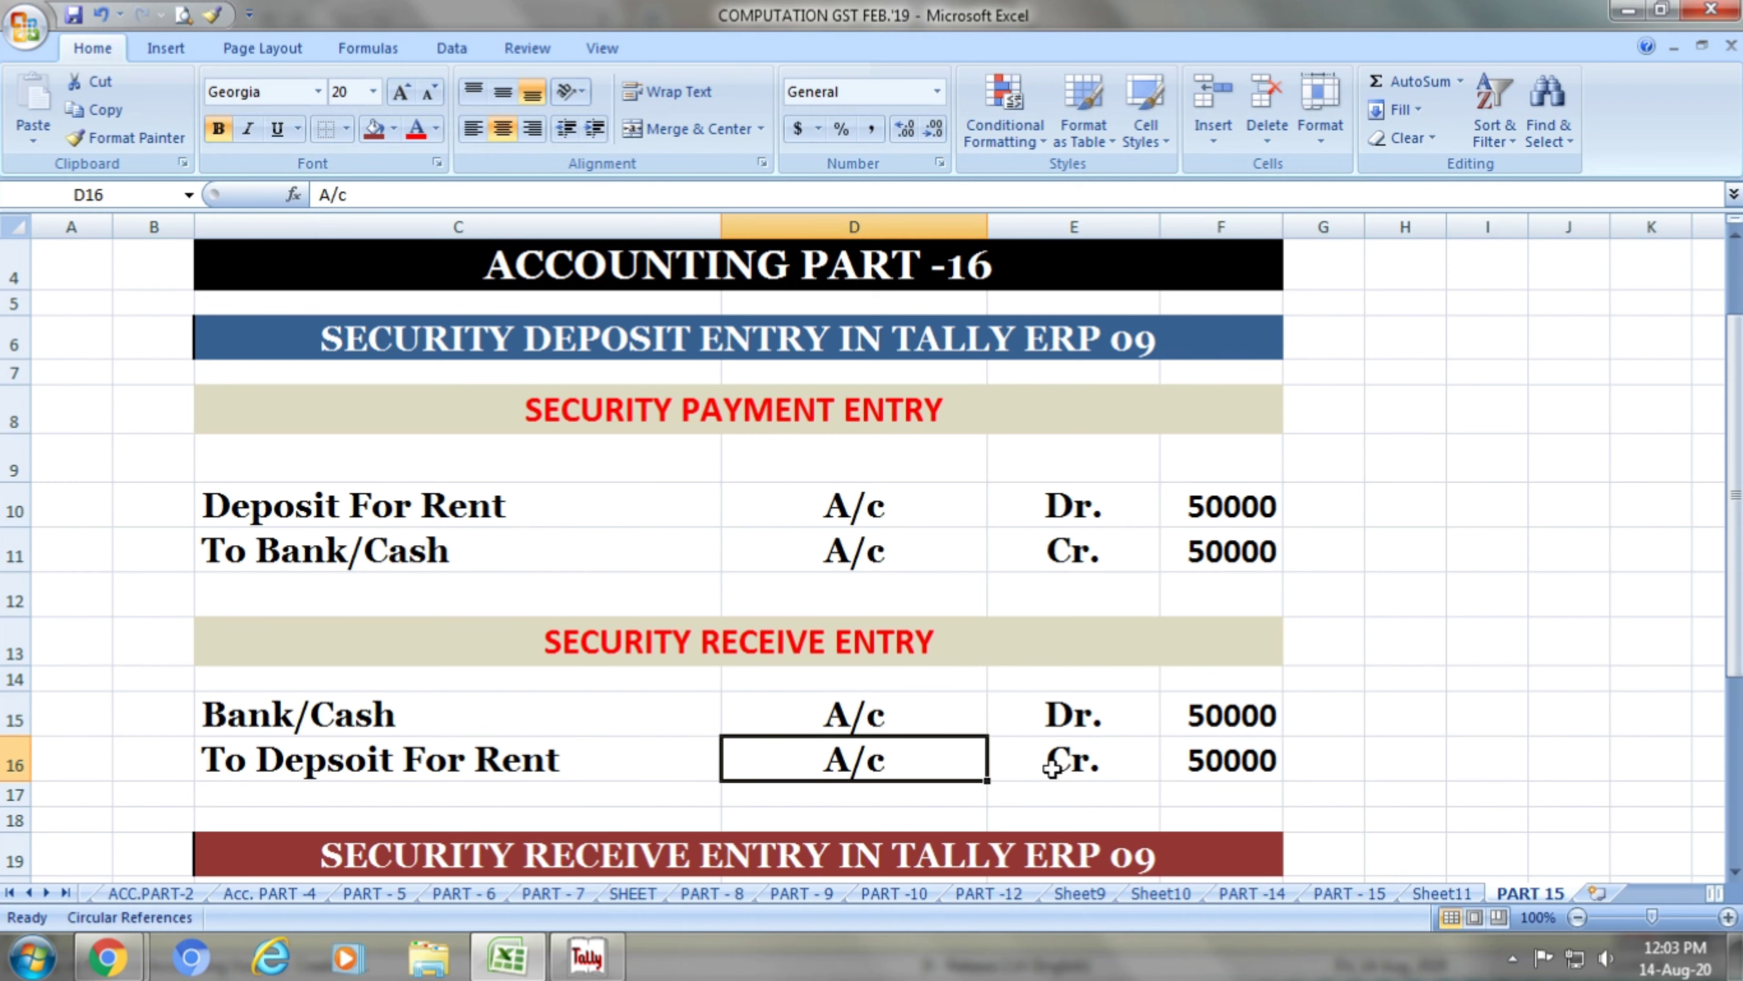
{"action": "left_click", "coordinate": [1051, 768]}
{"action": "key", "text": "alt+Tab"}
{"action": "type", "text": "50,0"}
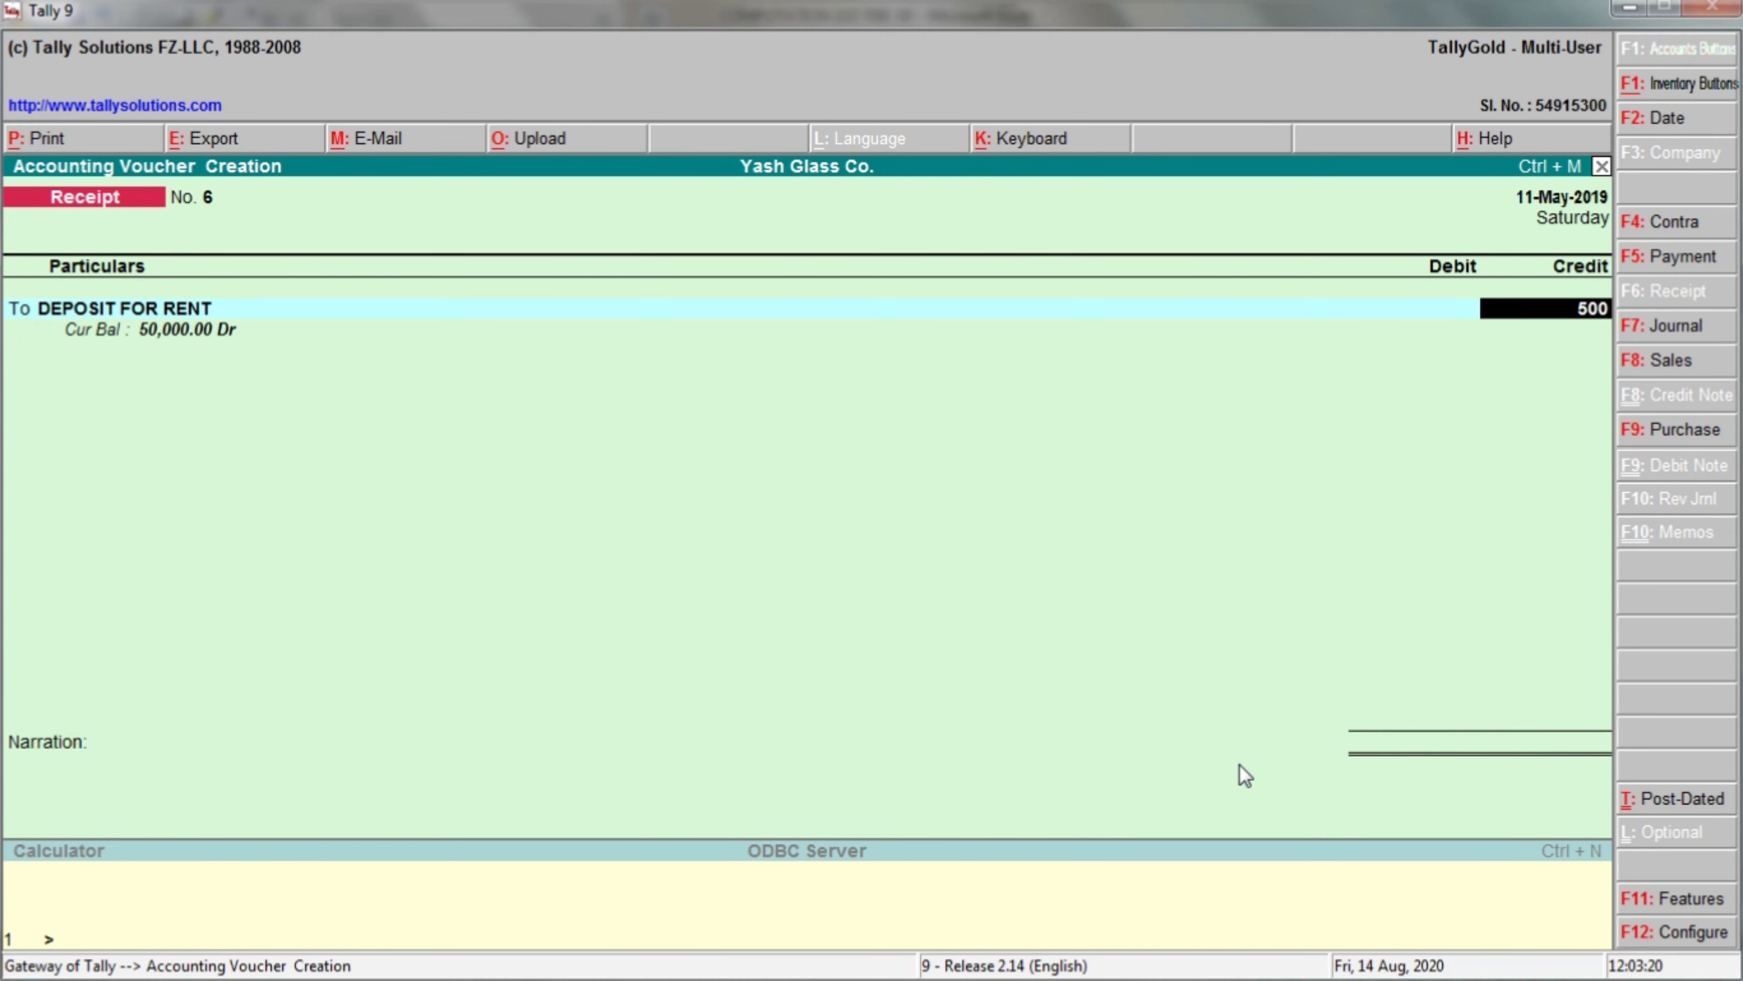
{"action": "type", "text": "00"}
{"action": "key", "text": "Return"}
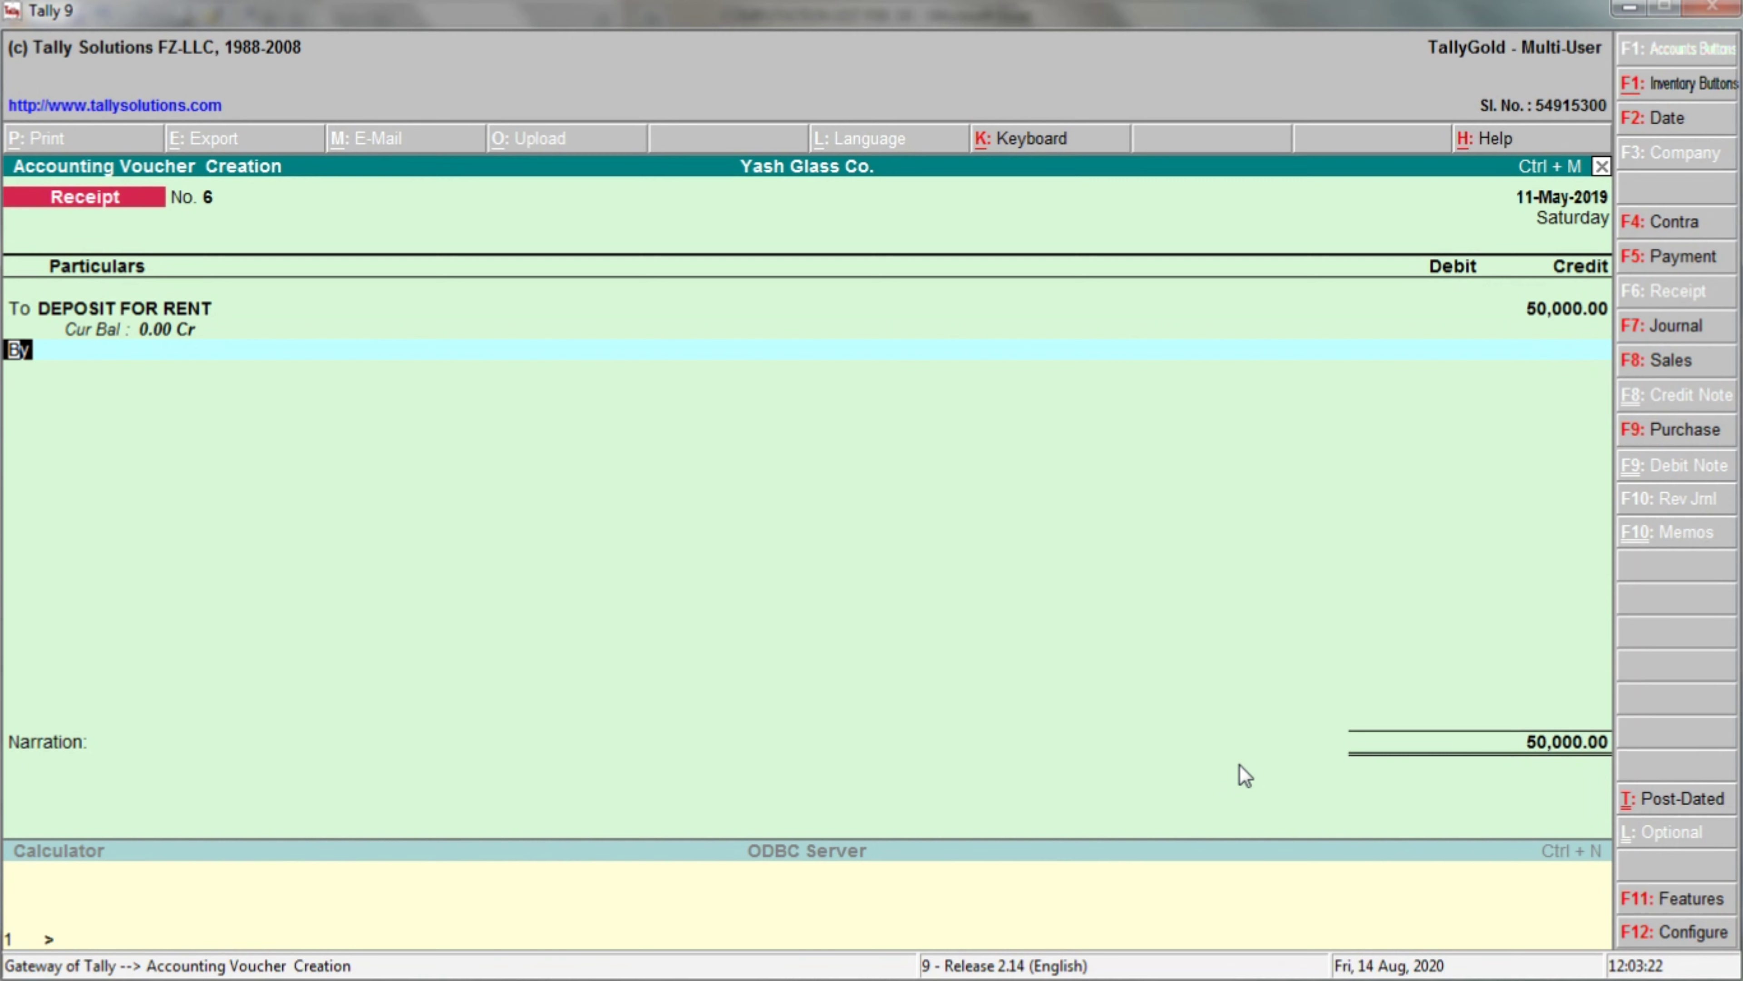
Check the debit line in the worksheet's row 15 and choose OBC BANK as the receipt voucher's debit ledger for 50,000.
{"action": "key", "text": "Return"}
{"action": "key", "text": "alt+Tab"}
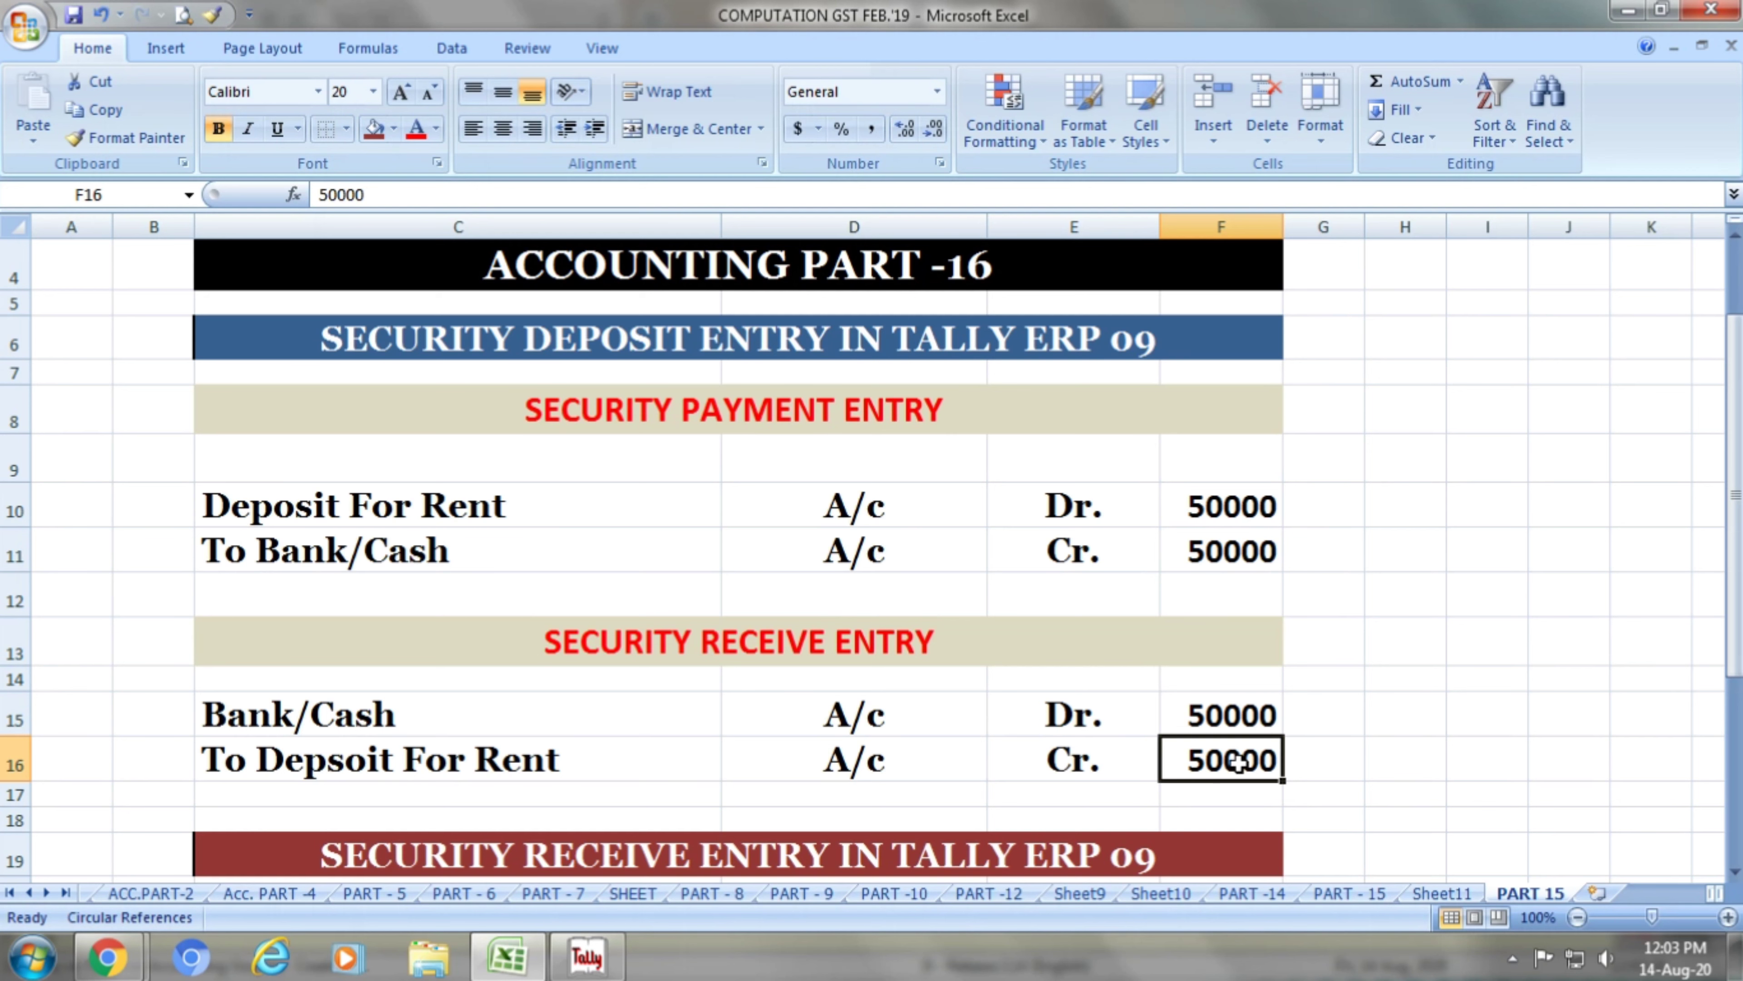
{"action": "left_click", "coordinate": [471, 711]}
{"action": "left_click", "coordinate": [852, 729]}
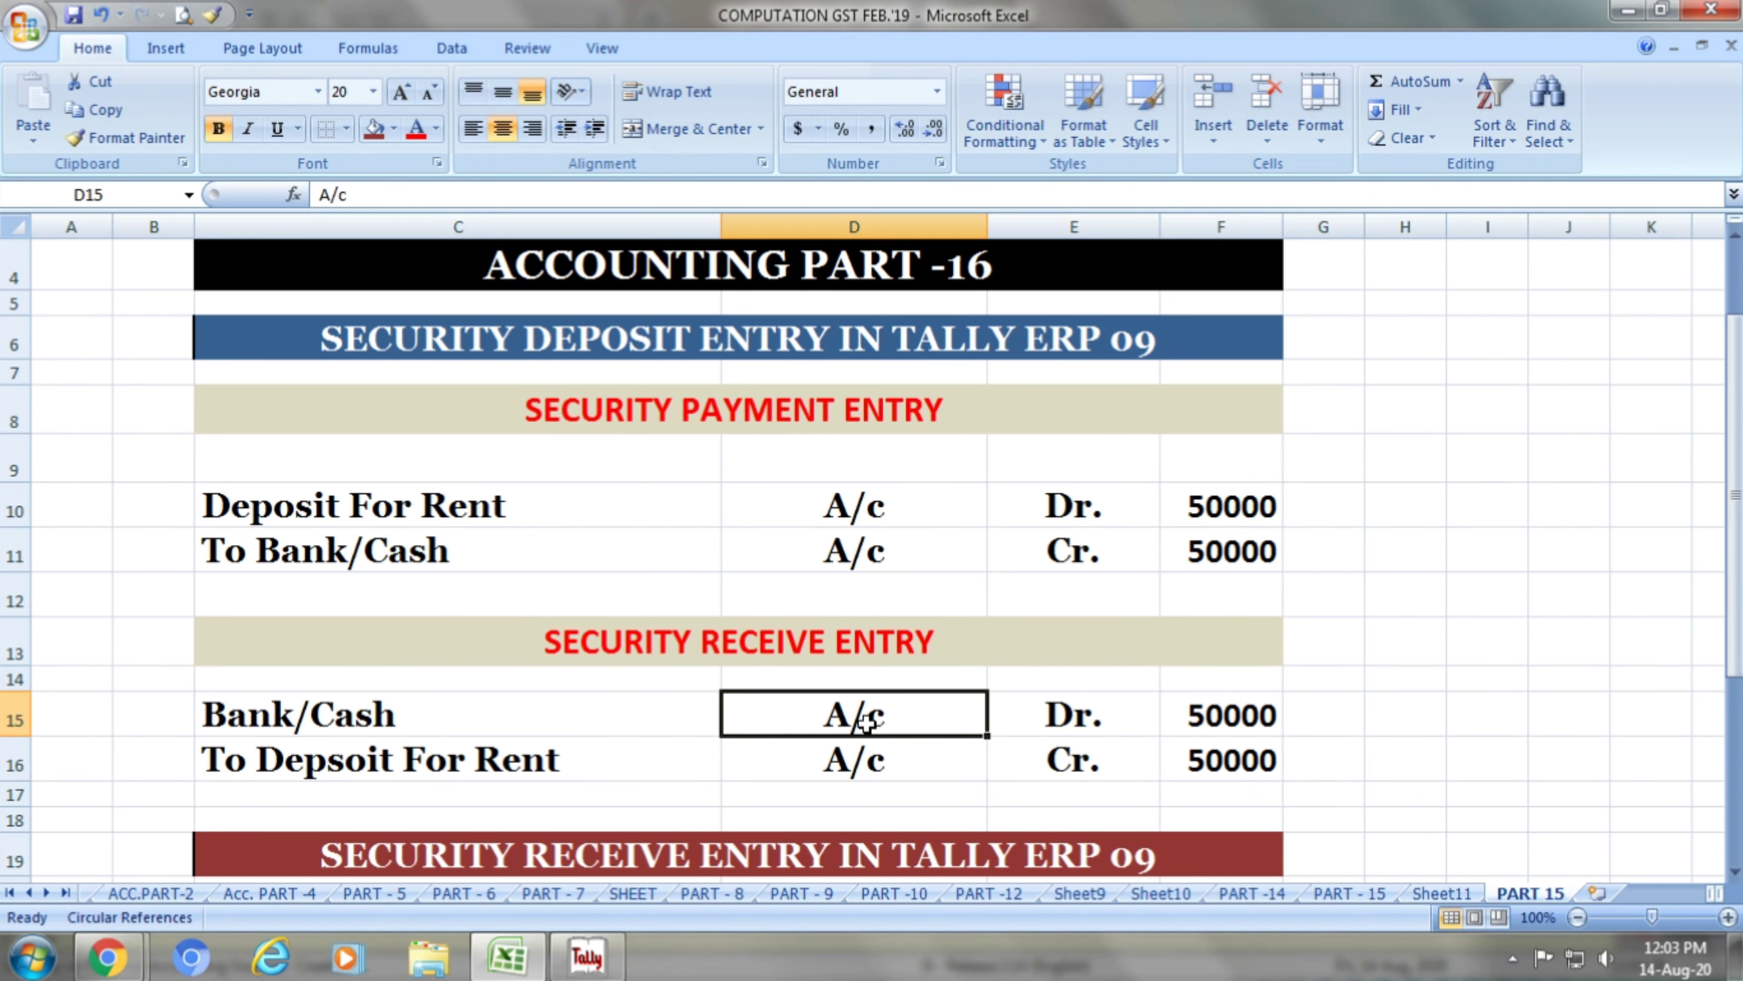
{"action": "left_click", "coordinate": [1067, 716]}
{"action": "left_click", "coordinate": [1242, 721]}
{"action": "key", "text": "alt+Tab"}
{"action": "type", "text": "Obc"}
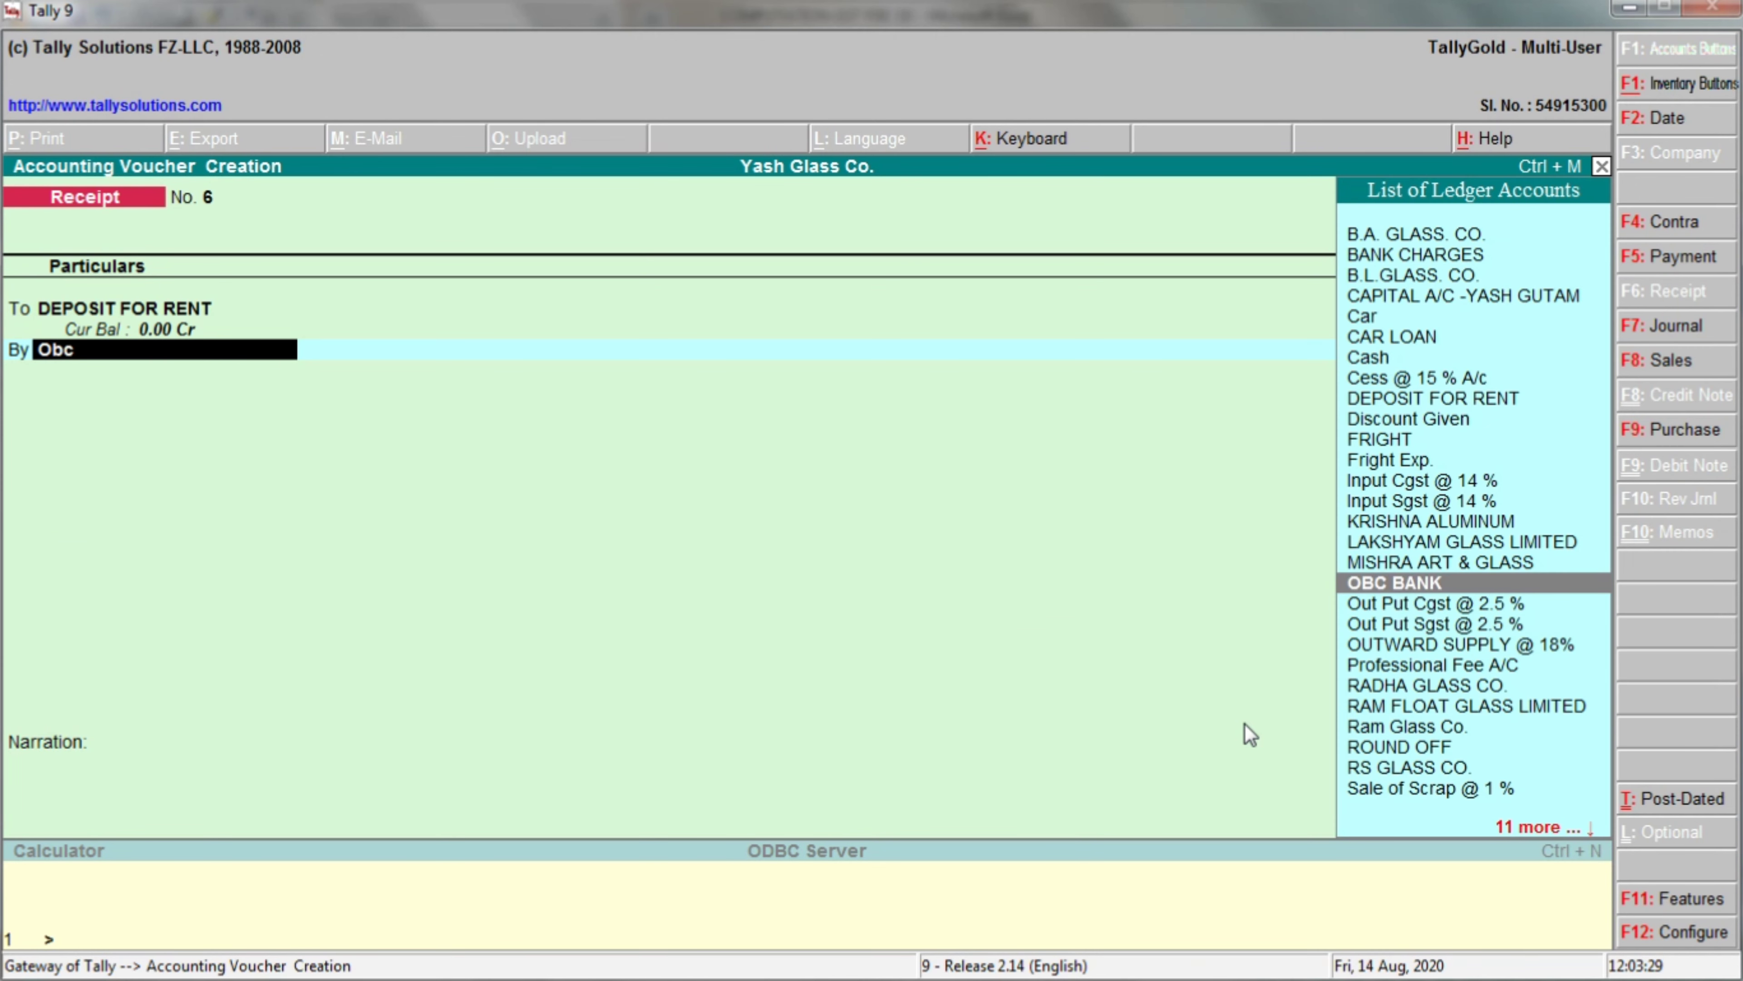
{"action": "key", "text": "Return"}
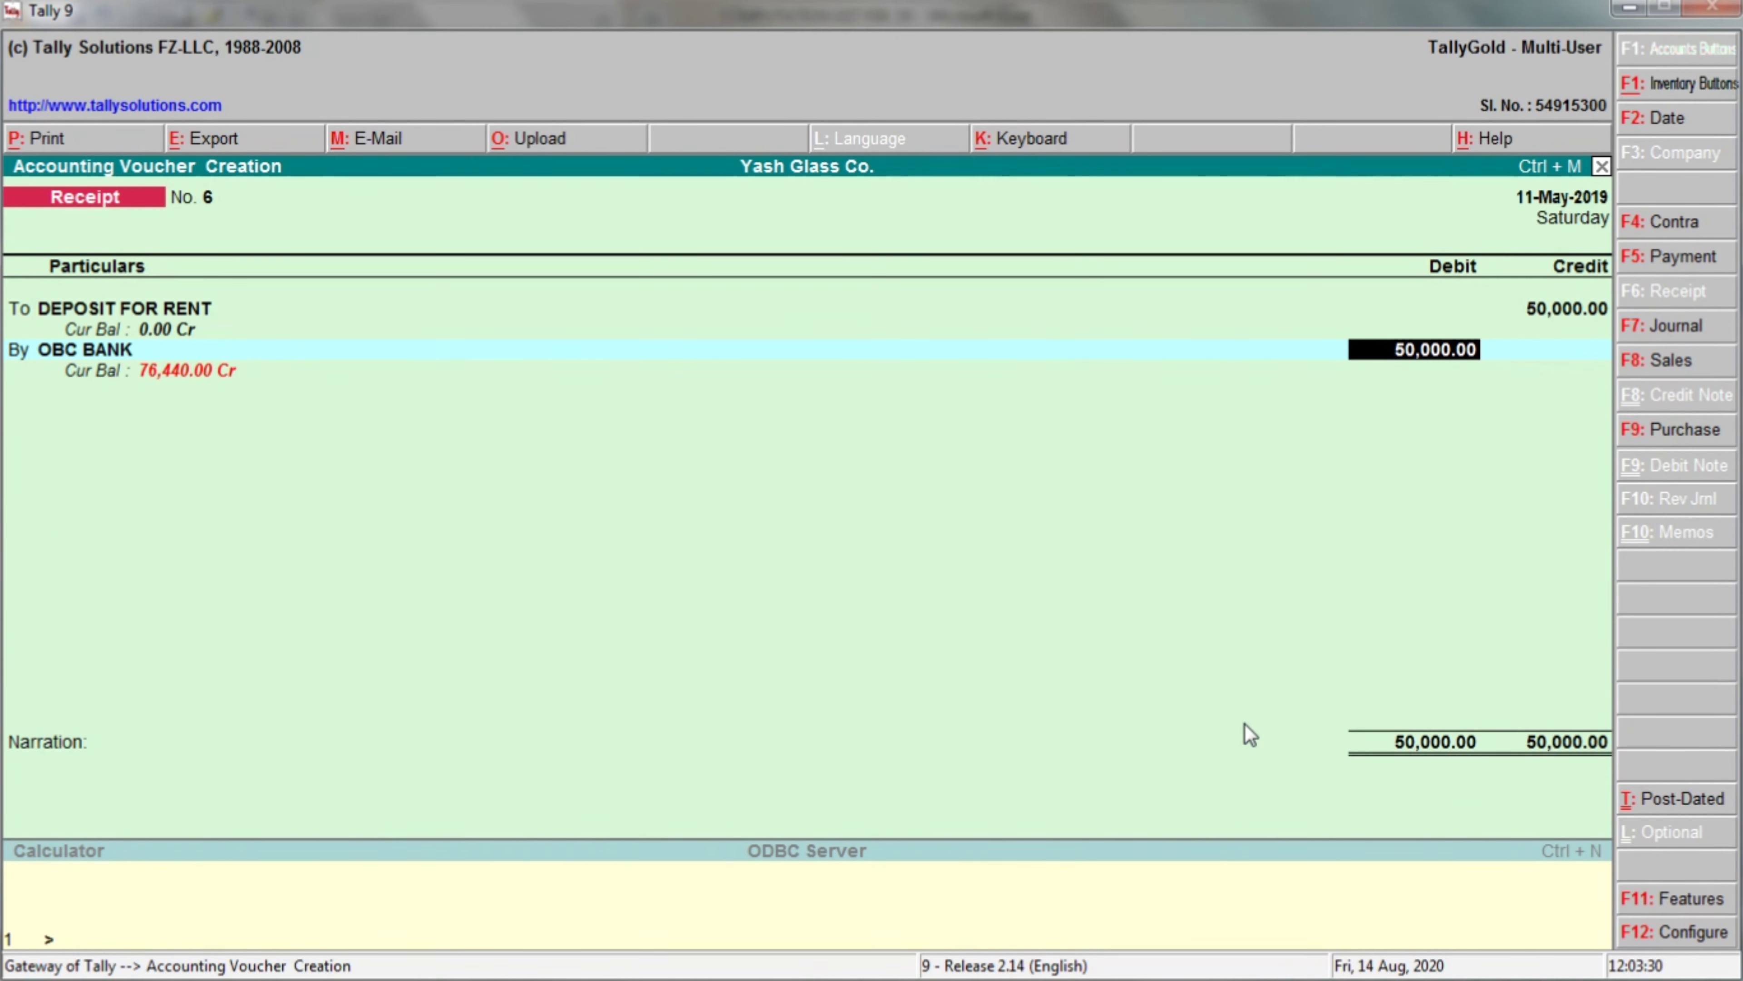
Save the DEPOSIT FOR RENT receipt voucher with no narration and leave voucher creation.
{"action": "key", "text": "Return"}
{"action": "key", "text": "Return"}
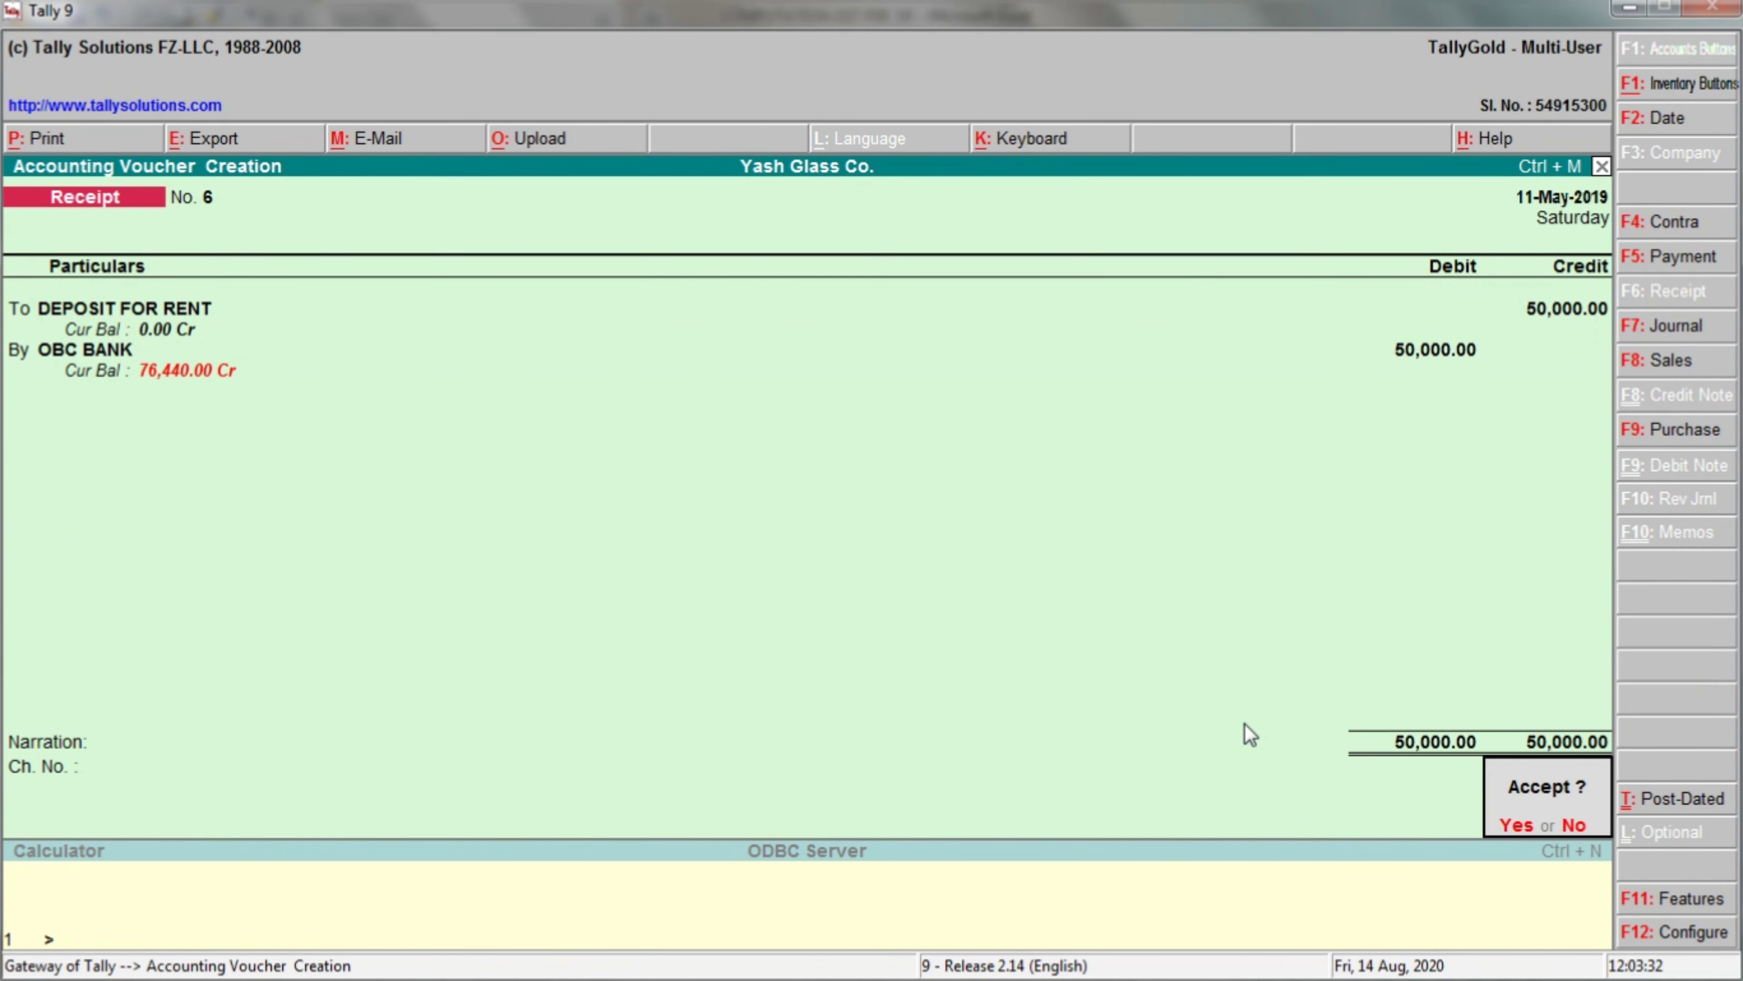
{"action": "key", "text": "Return"}
{"action": "key", "text": "Escape"}
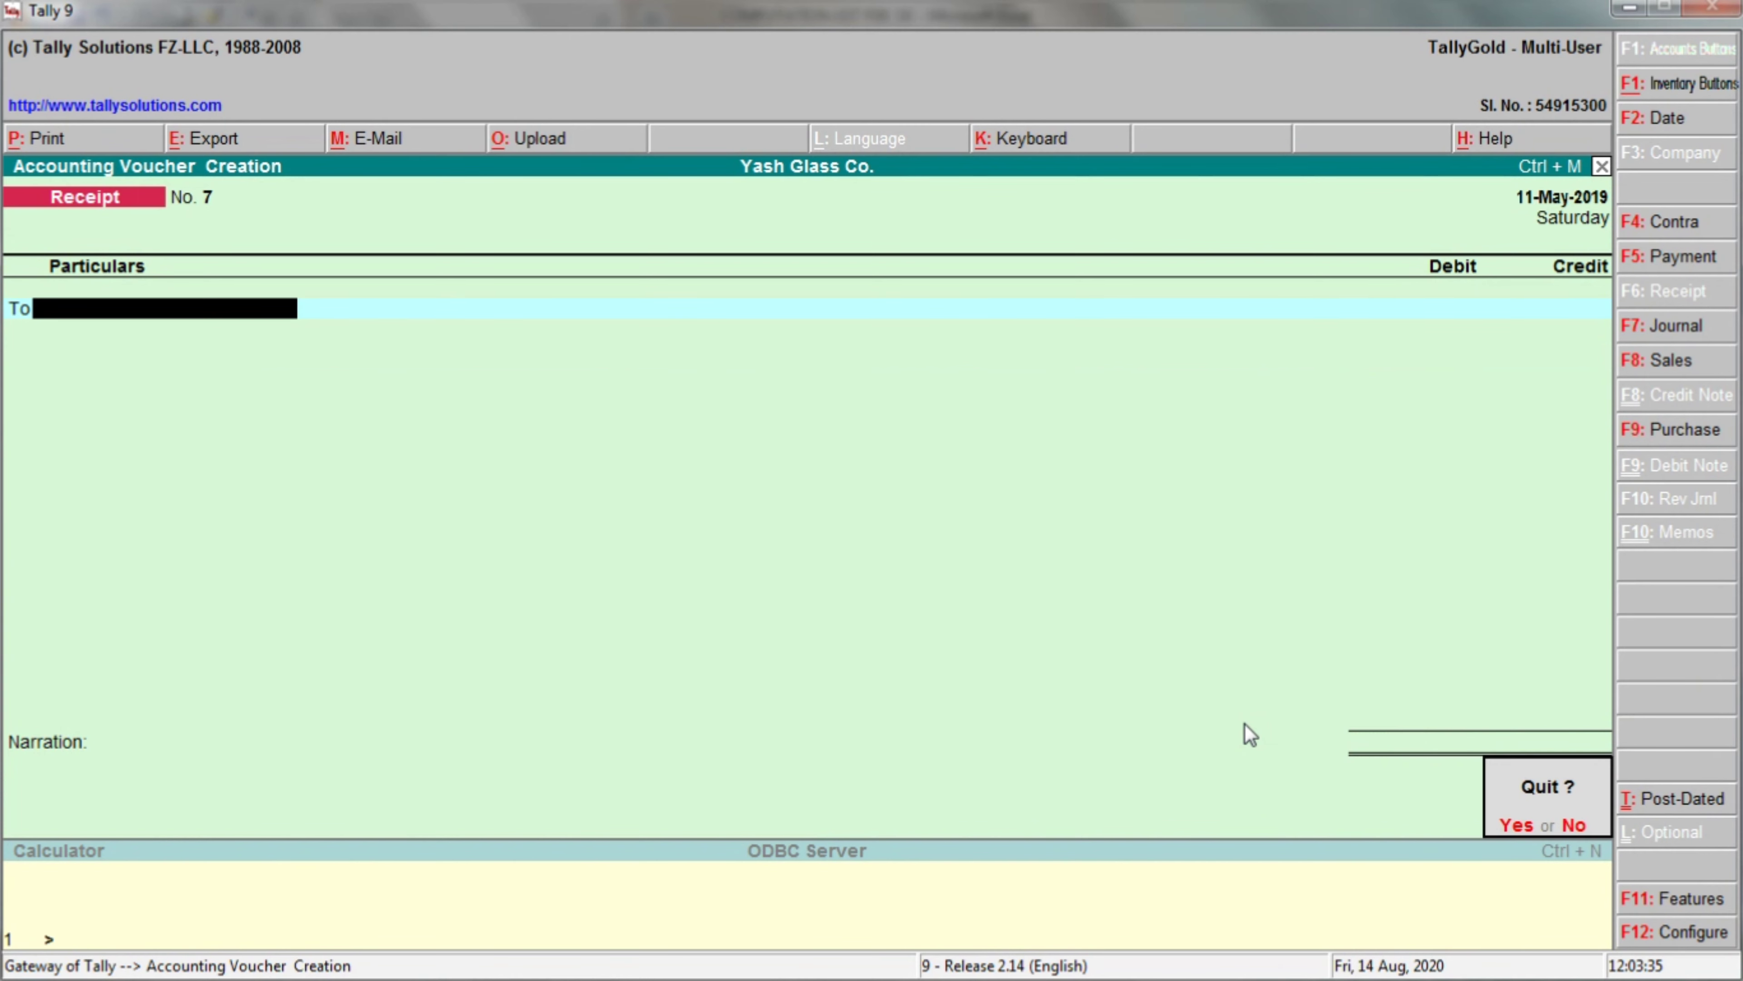
{"action": "key", "text": "Return"}
Open the balance sheet, examine the Deposits (Asset) line under Current Assets, and return to the Gateway of Tally.
{"action": "left_click", "coordinate": [1203, 601]}
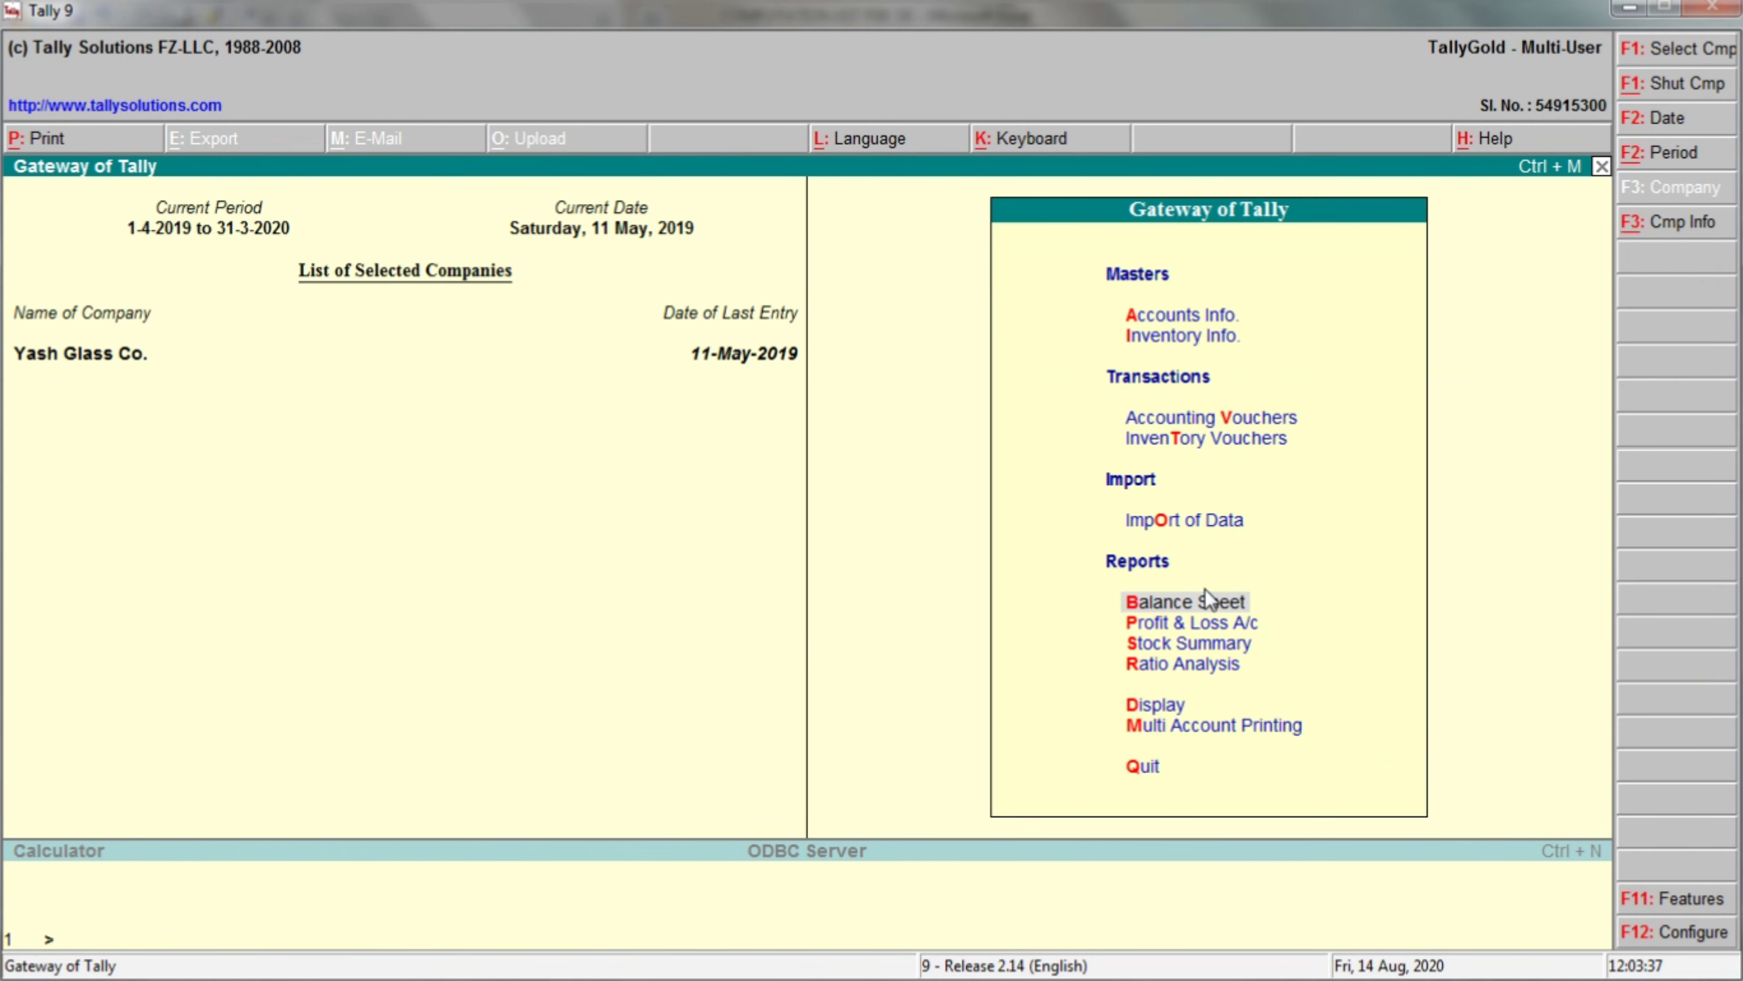
{"action": "key", "text": "Return"}
{"action": "key", "text": "Right"}
{"action": "key", "text": "Down"}
{"action": "key", "text": "Down"}
{"action": "key", "text": "Down"}
{"action": "key", "text": "Down"}
{"action": "key", "text": "Down"}
{"action": "key", "text": "Down"}
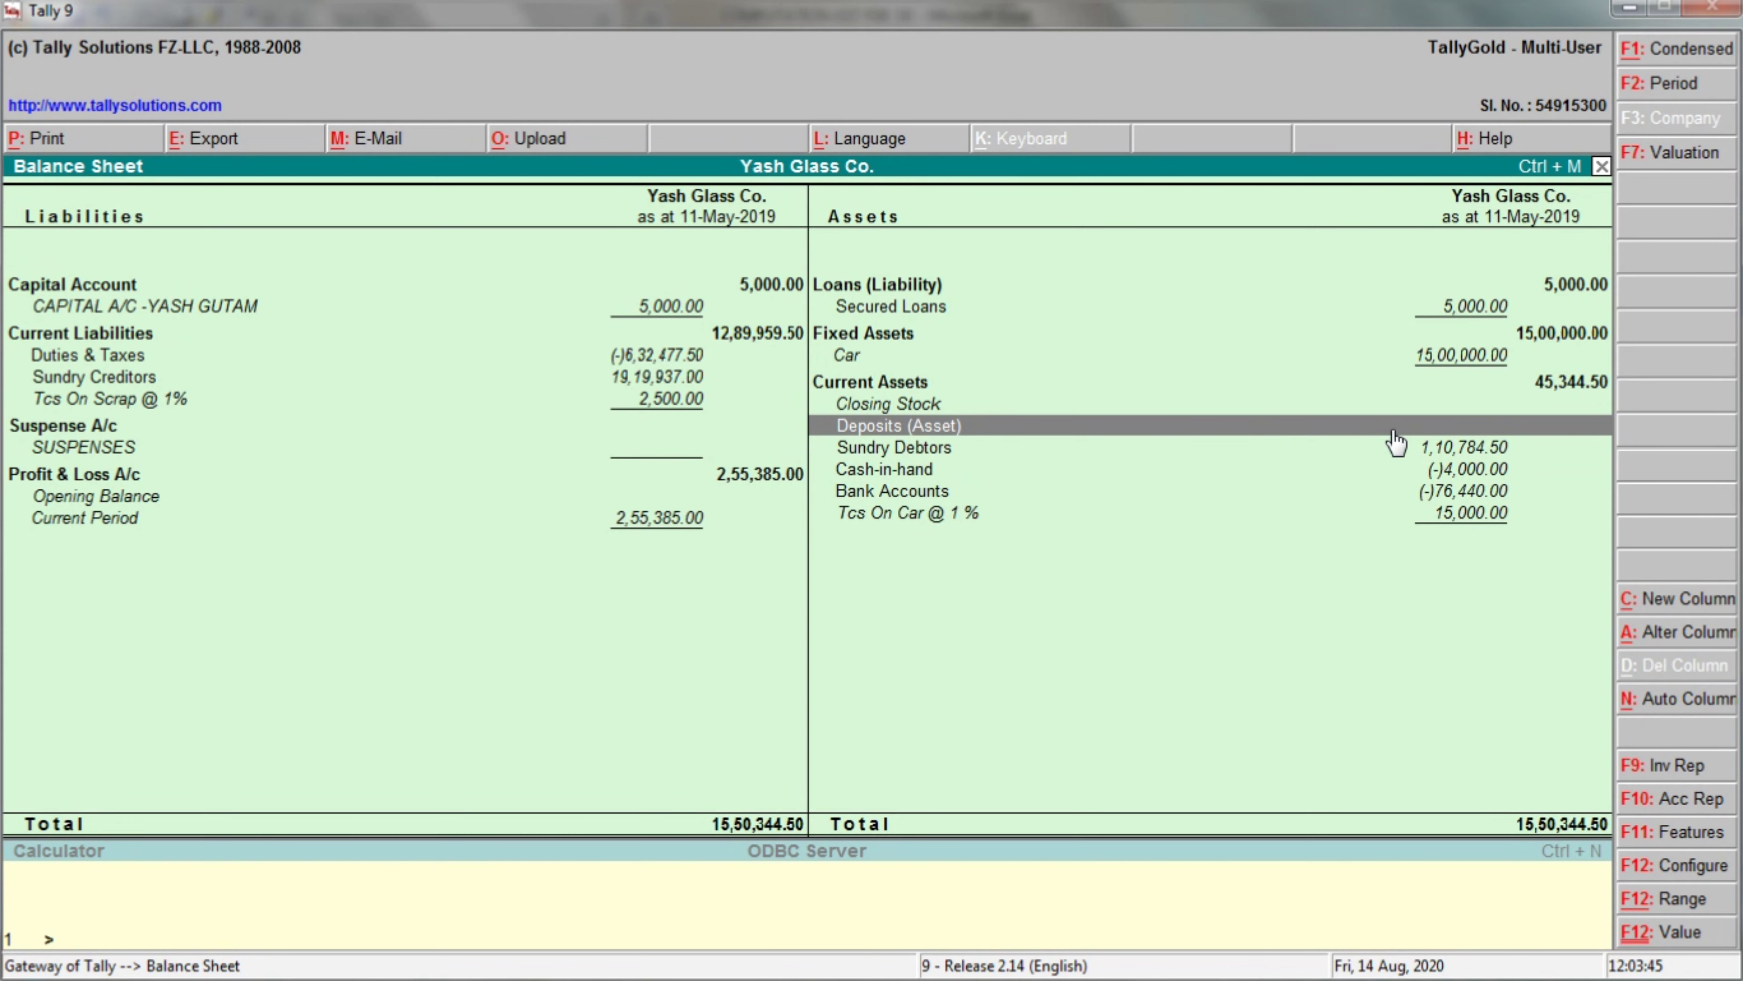
{"action": "double_click", "coordinate": [1356, 426]}
{"action": "key", "text": "Escape"}
{"action": "key", "text": "Escape"}
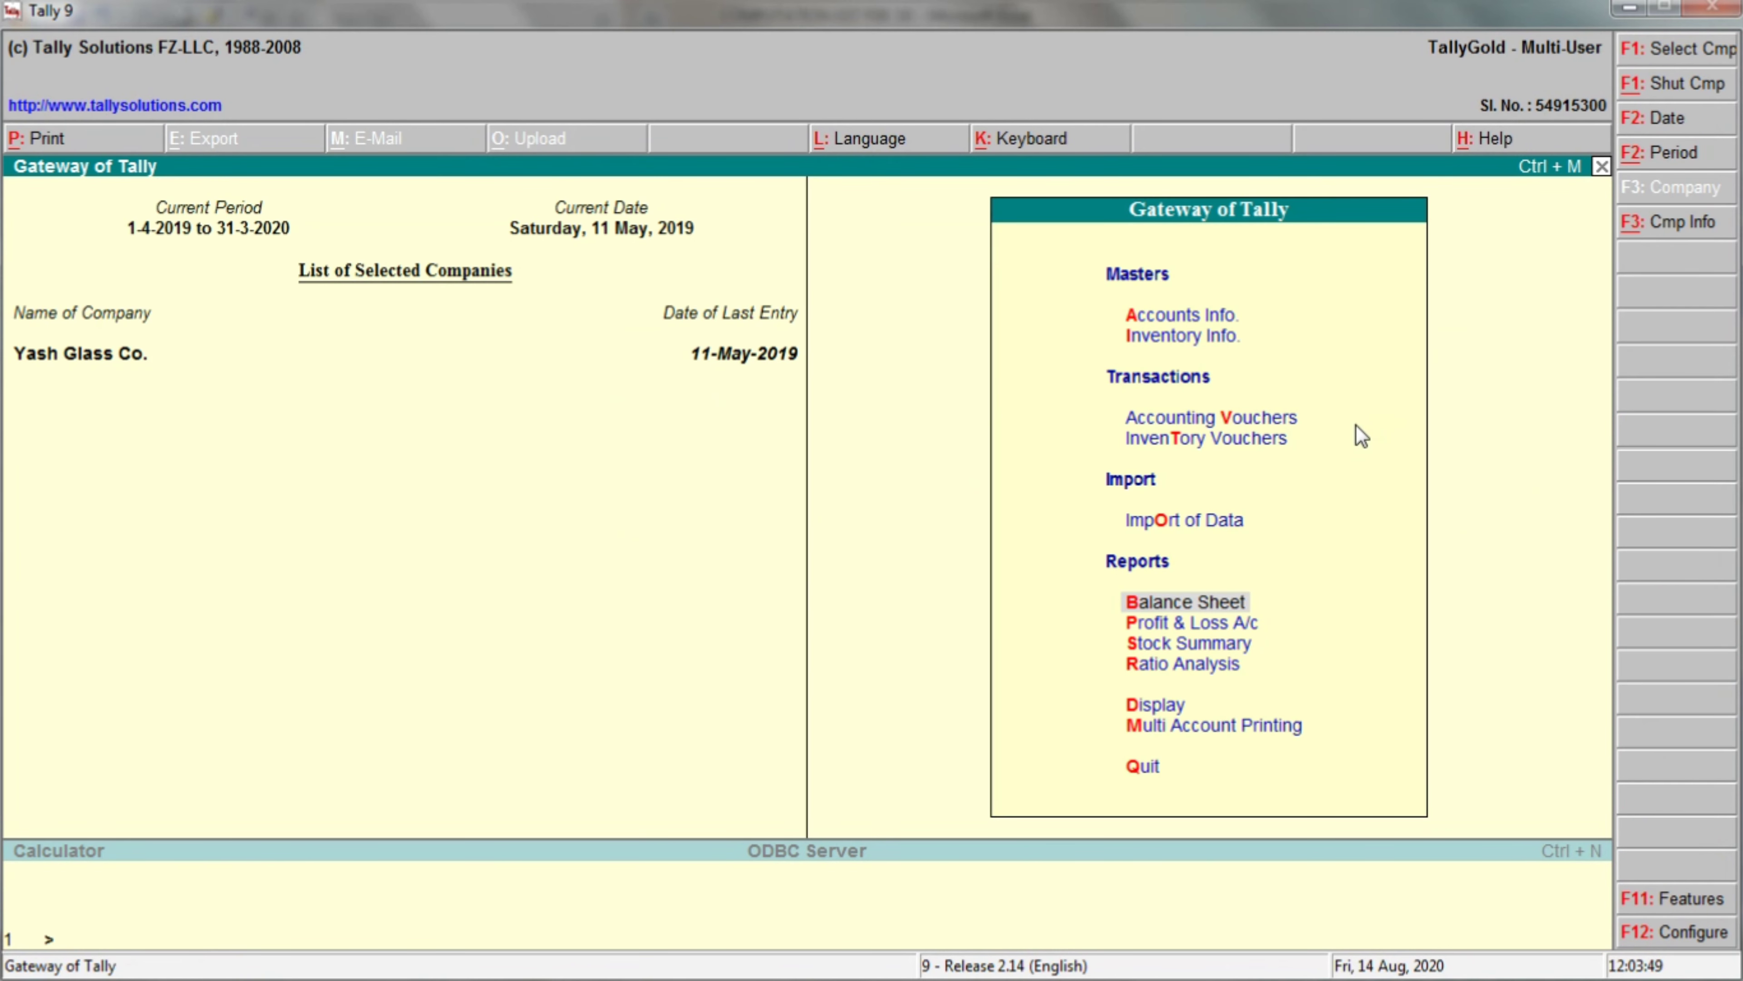
Display the DEPOSIT FOR RENT ledger's vouchers, compare its payment and receipt entries, and return to the Gateway of Tally.
{"action": "type", "text": "dal"}
{"action": "type", "text": "Dep"}
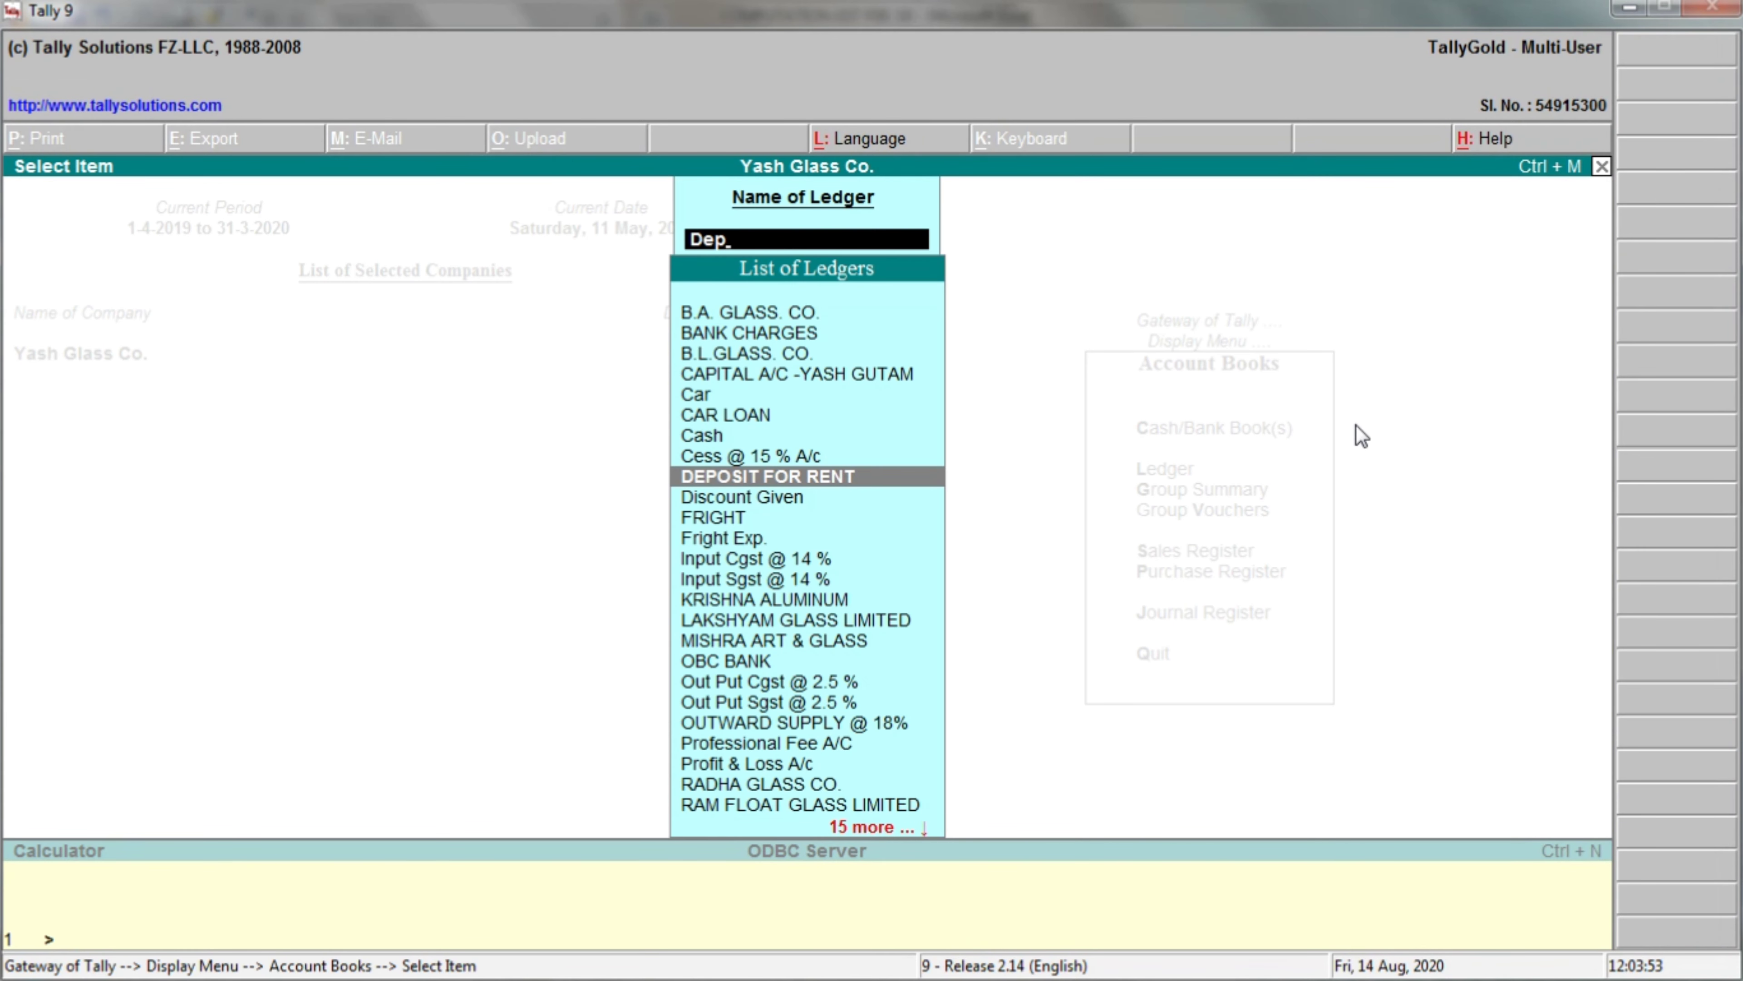
{"action": "key", "text": "Return"}
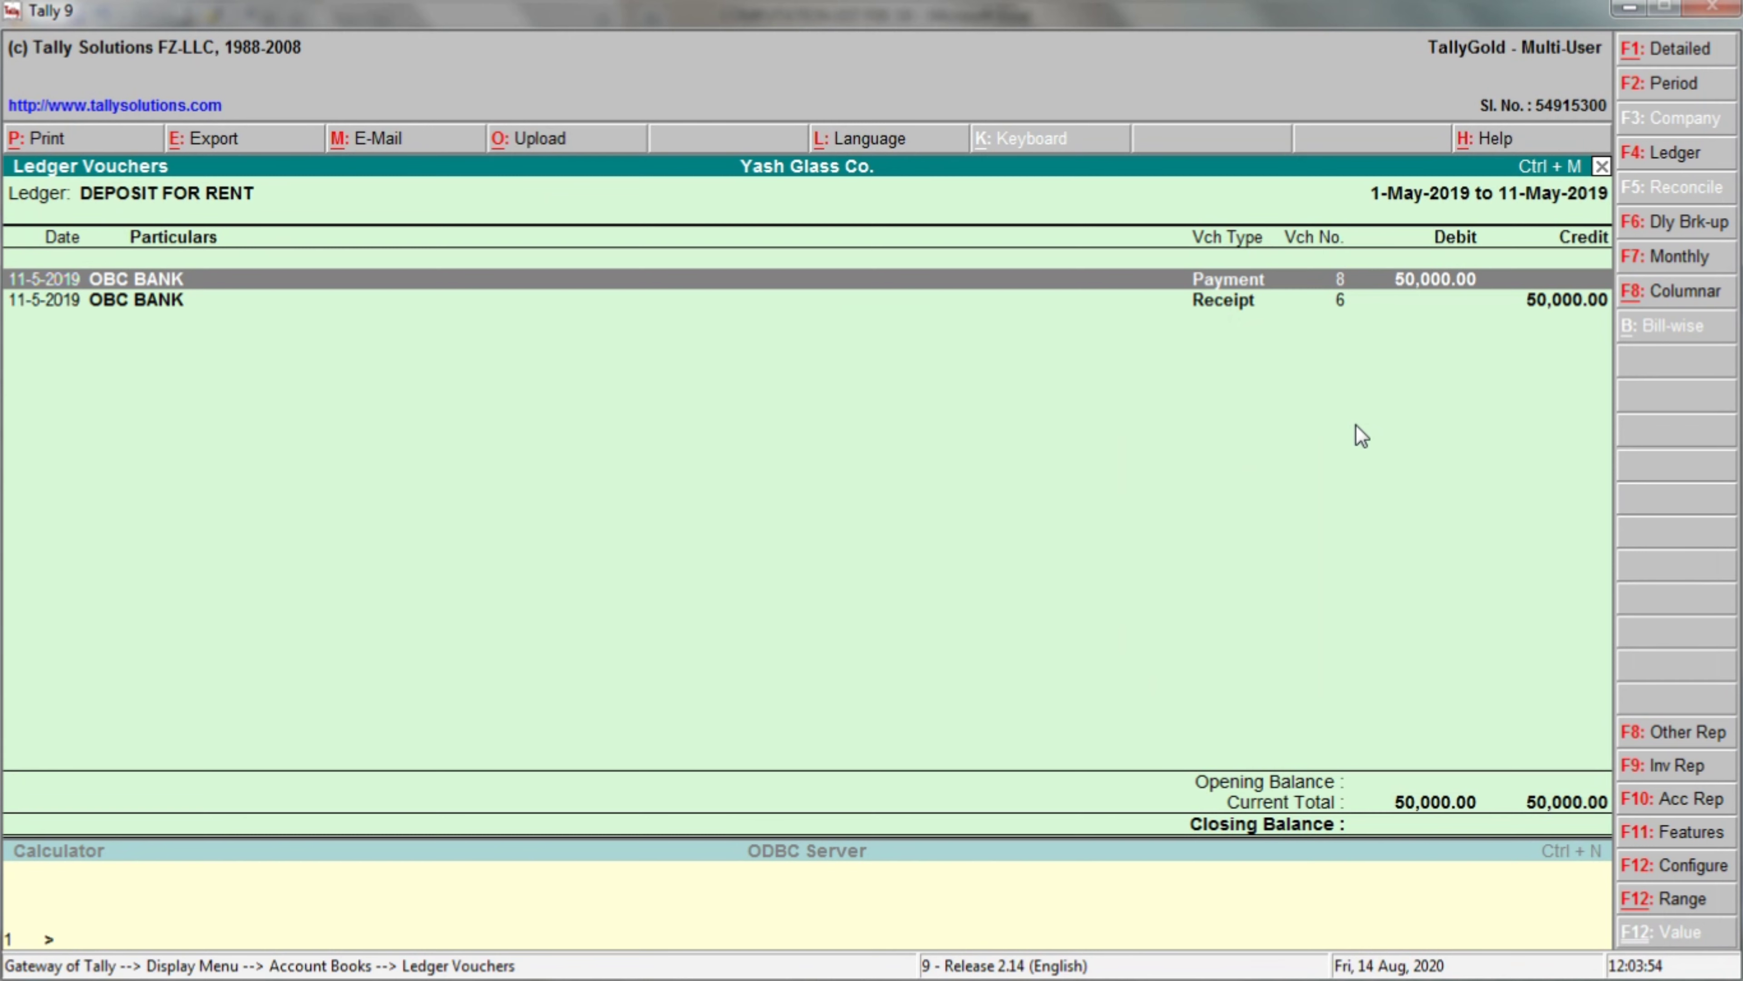
{"action": "key", "text": "Down"}
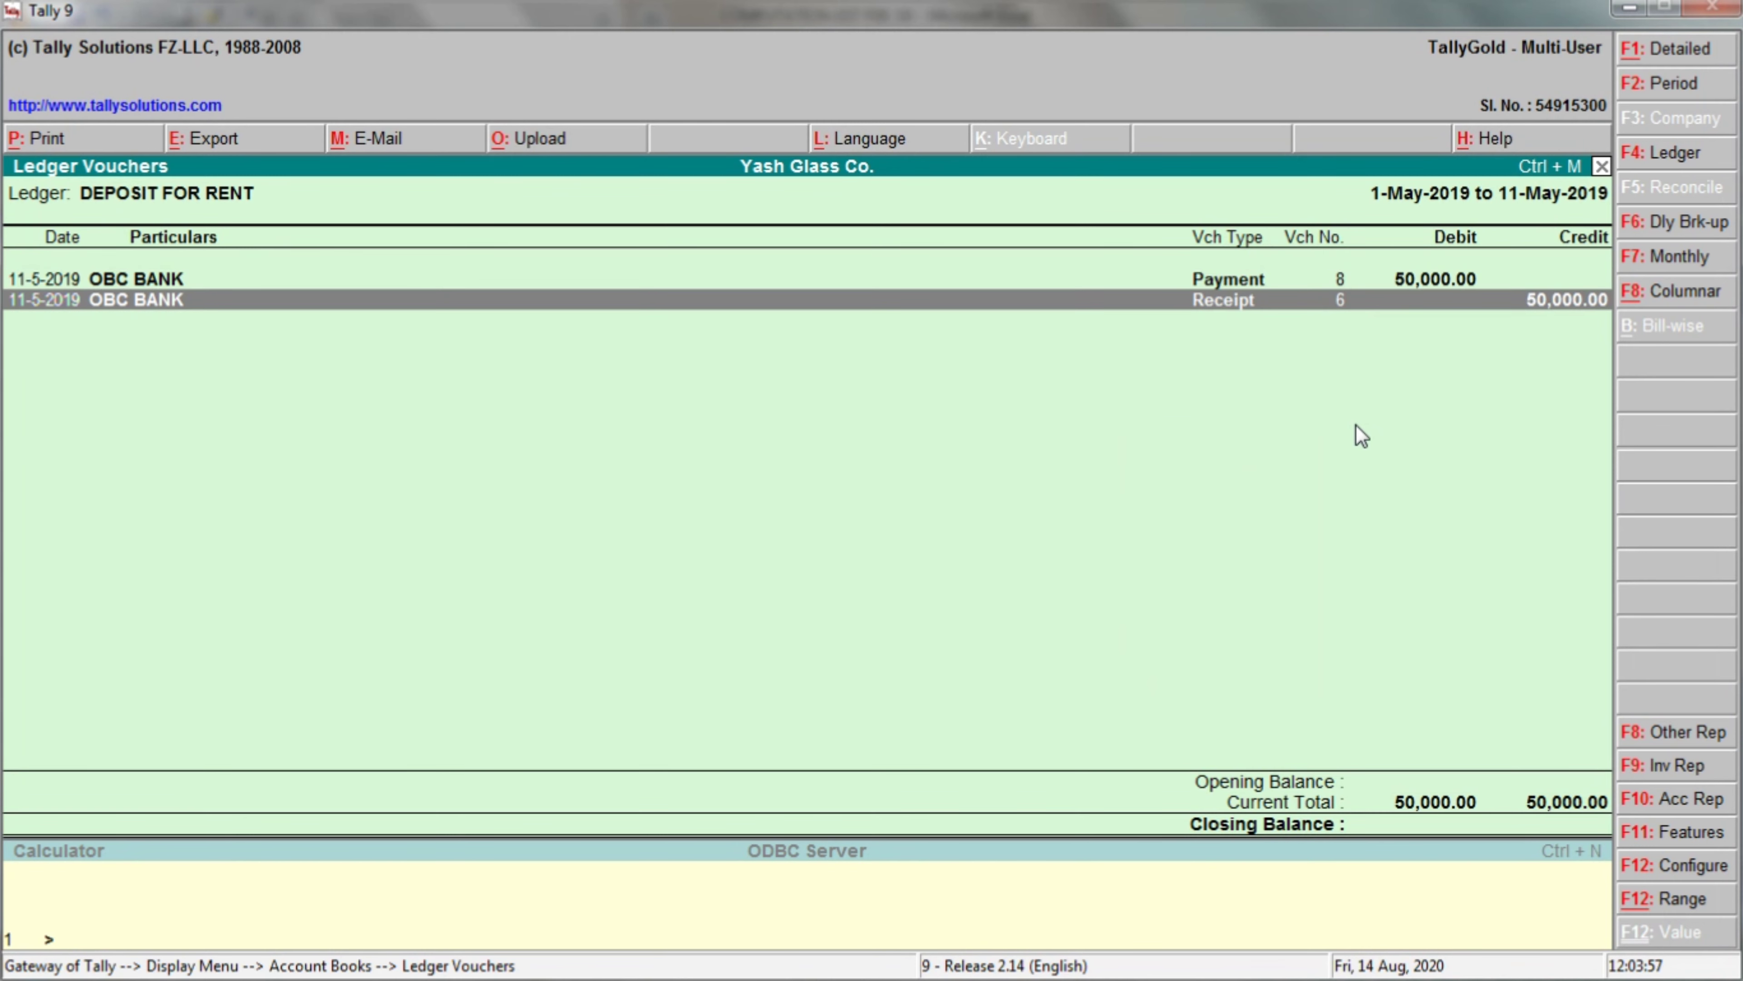
{"action": "key", "text": "Up"}
{"action": "key", "text": "Down"}
{"action": "key", "text": "Up"}
{"action": "key", "text": "Down"}
{"action": "key", "text": "Escape"}
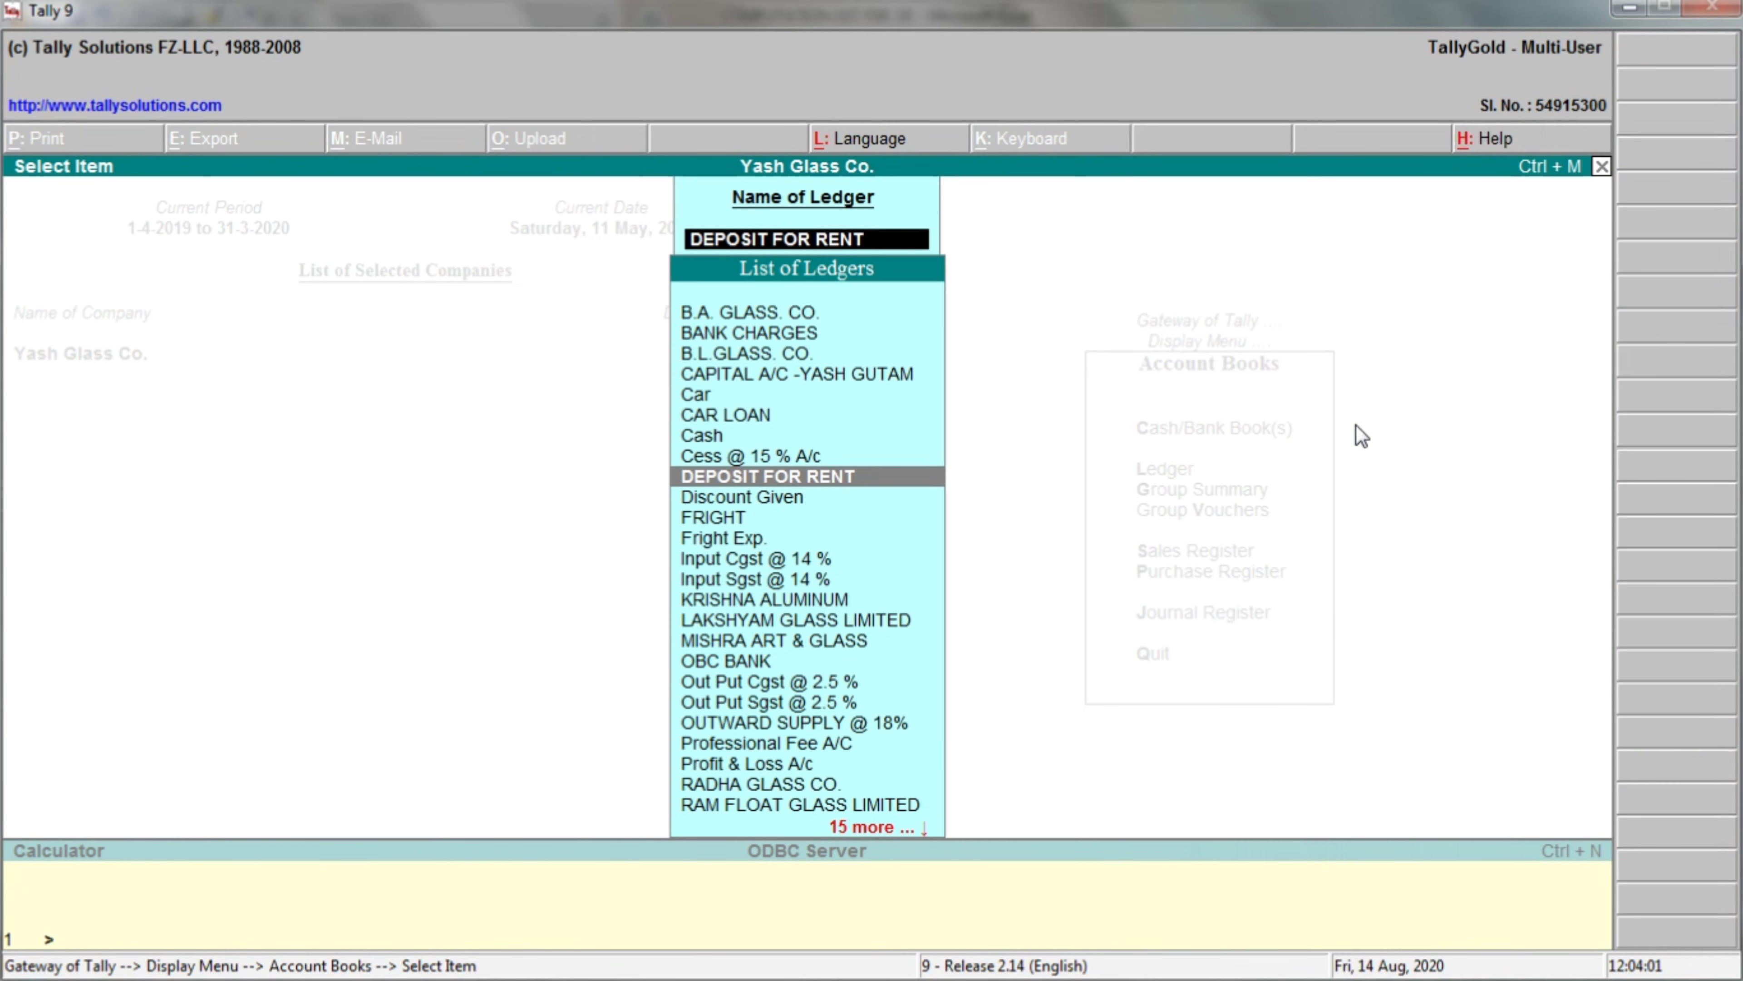
{"action": "key", "text": "Escape"}
{"action": "key", "text": "Escape"}
{"action": "key", "text": "Escape"}
{"action": "key", "text": "Escape"}
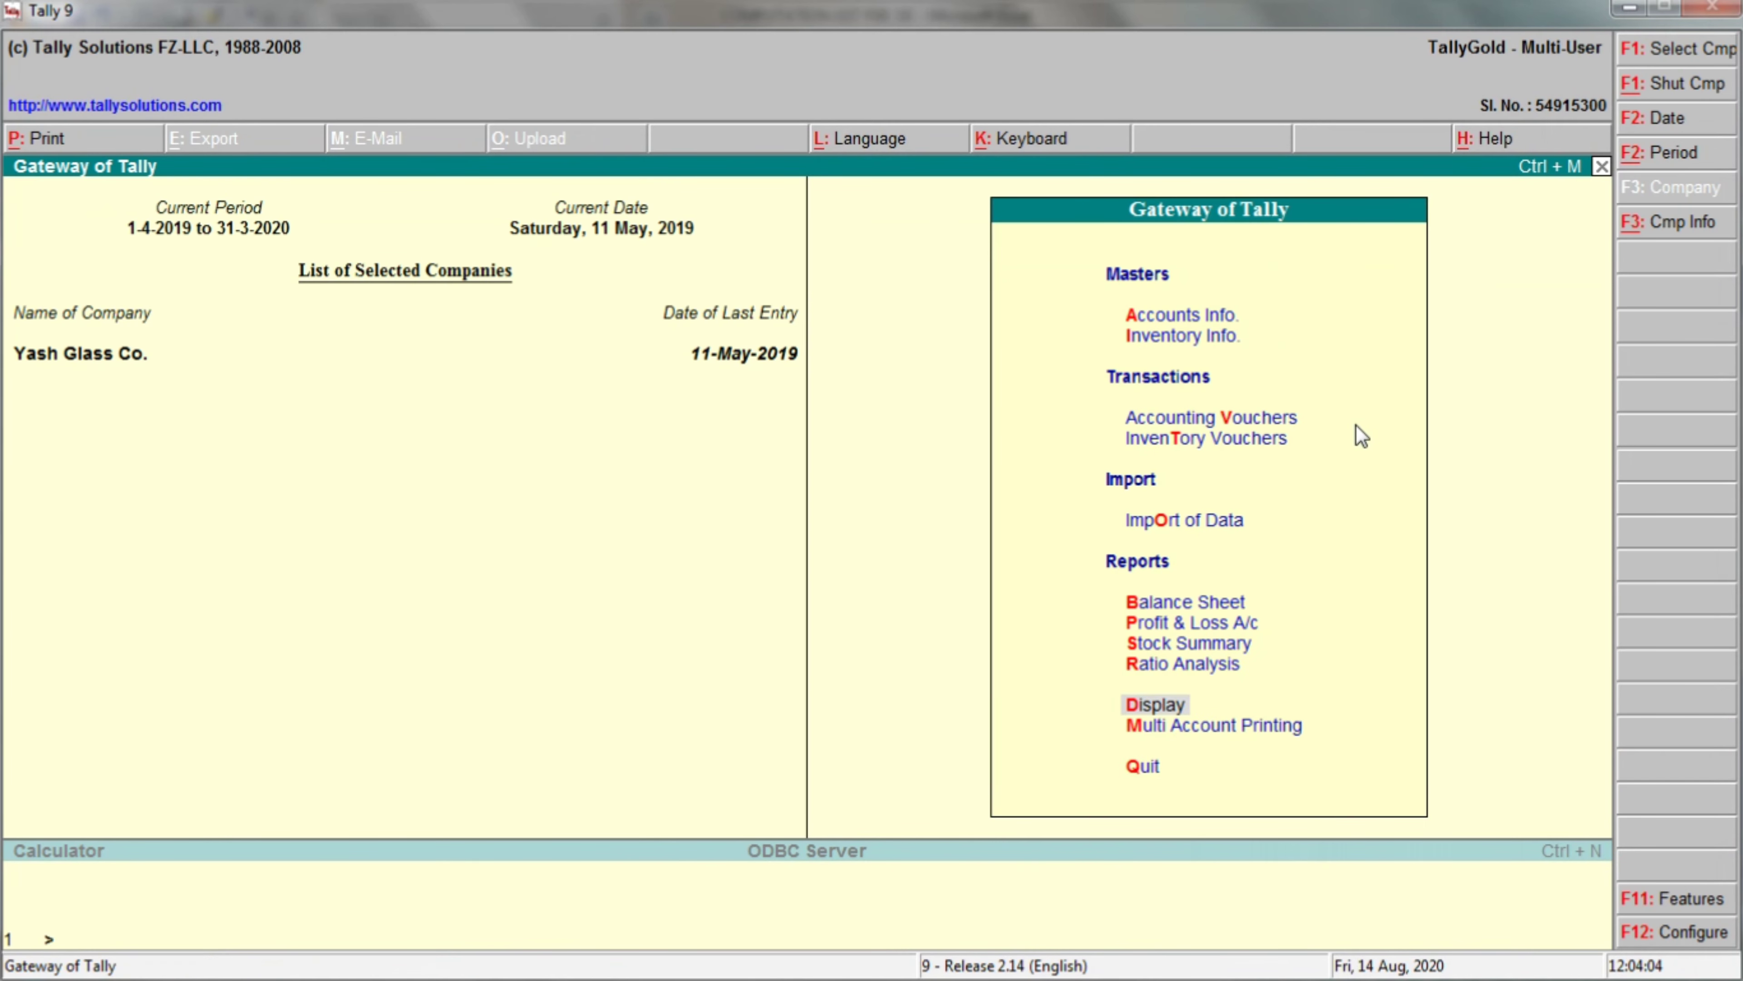
Switch to the Excel worksheet and examine the second security receive entry's heading in row 19 and its bank debit line in row 21.
{"action": "key", "text": "alt+Tab"}
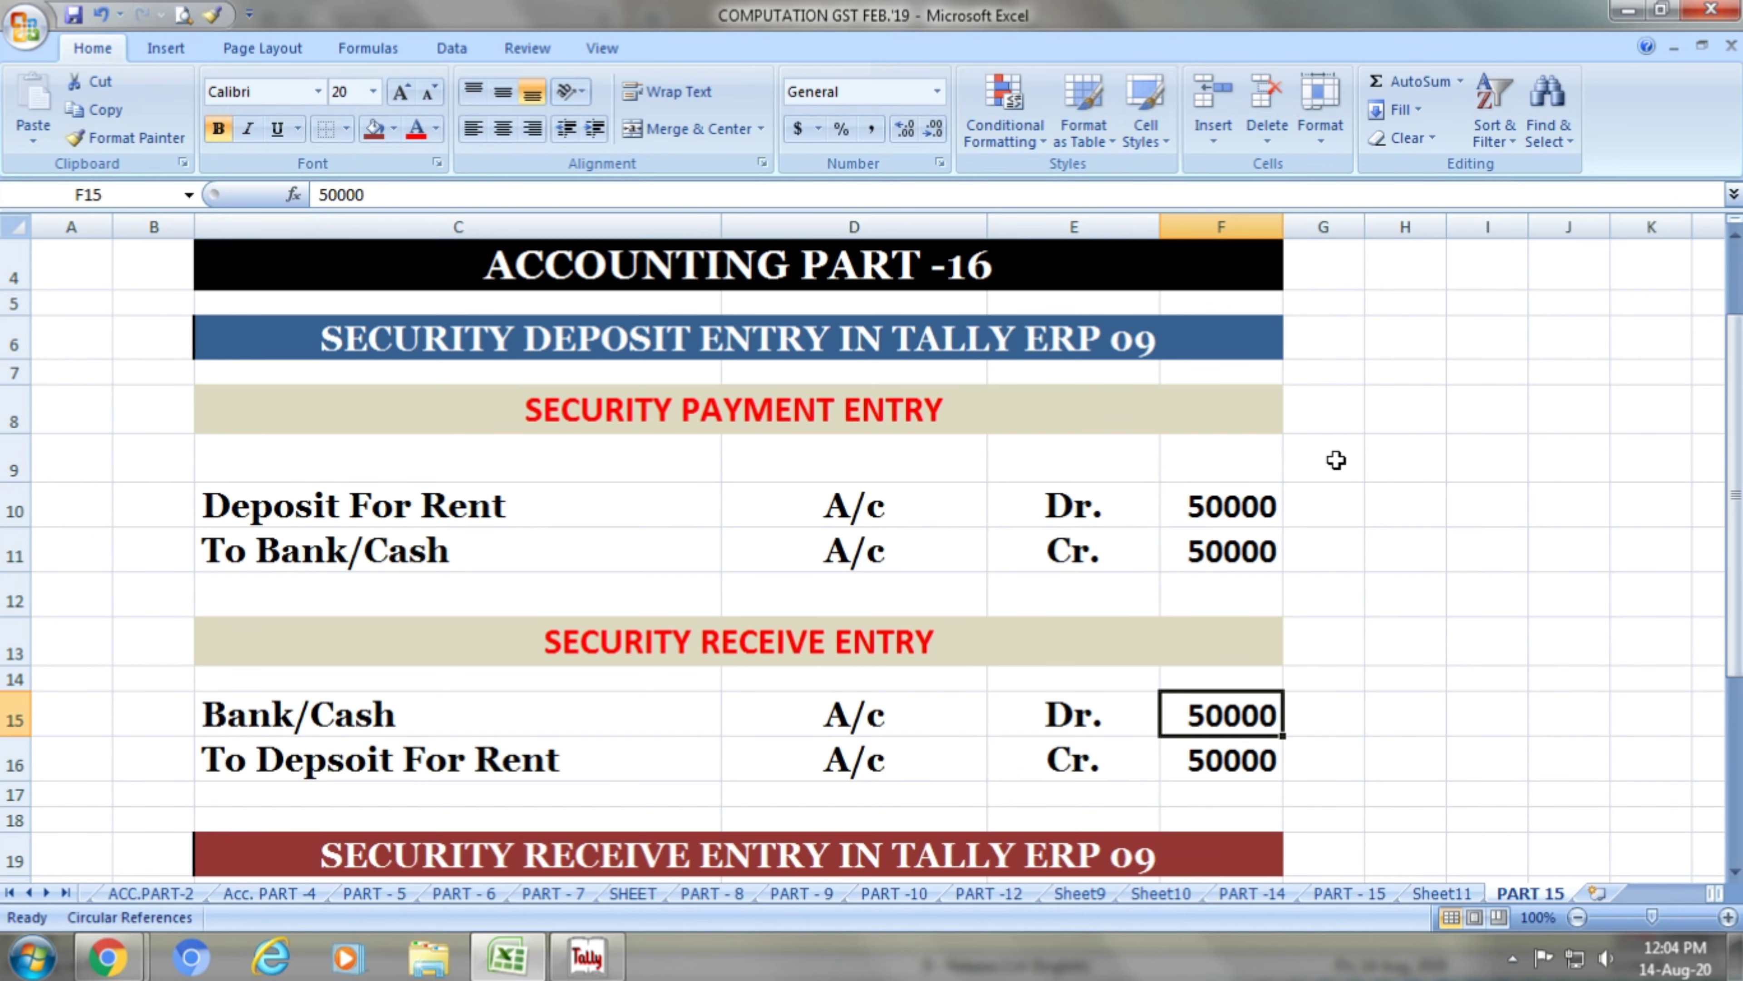
{"action": "scroll", "coordinate": [1336, 462], "scroll_direction": "down", "scroll_amount": 3}
{"action": "scroll", "coordinate": [1336, 461], "scroll_direction": "down", "scroll_amount": 1}
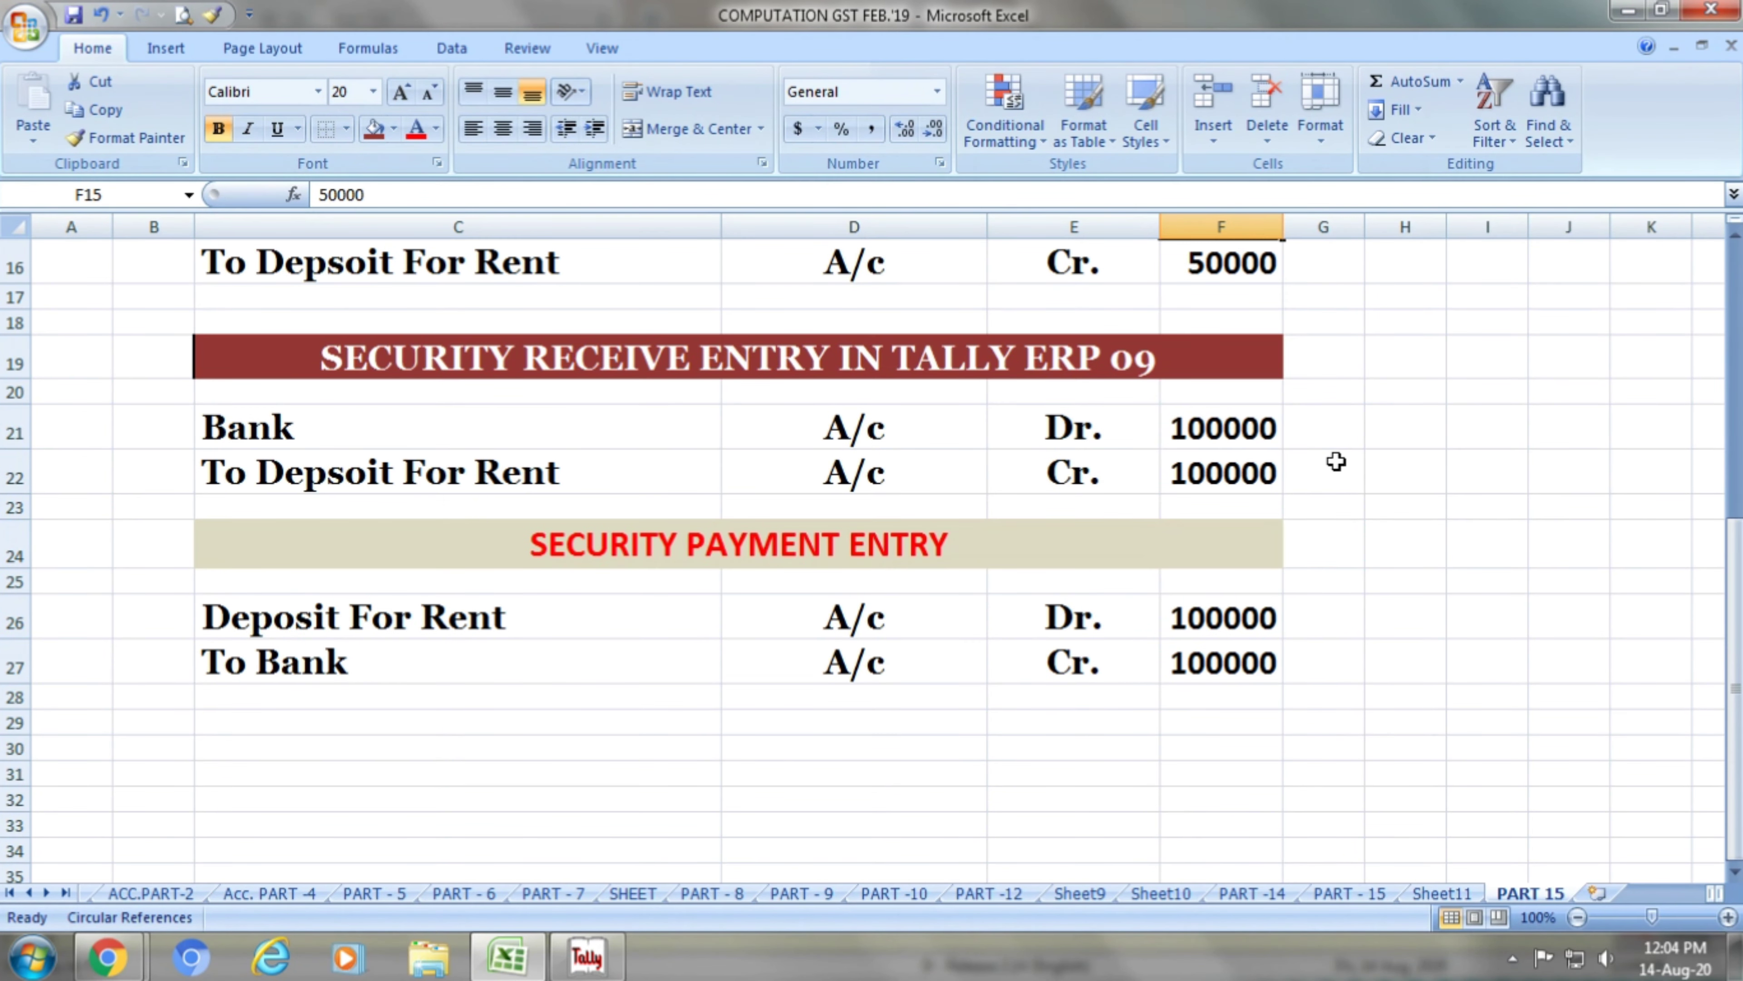
{"action": "left_click", "coordinate": [1085, 378]}
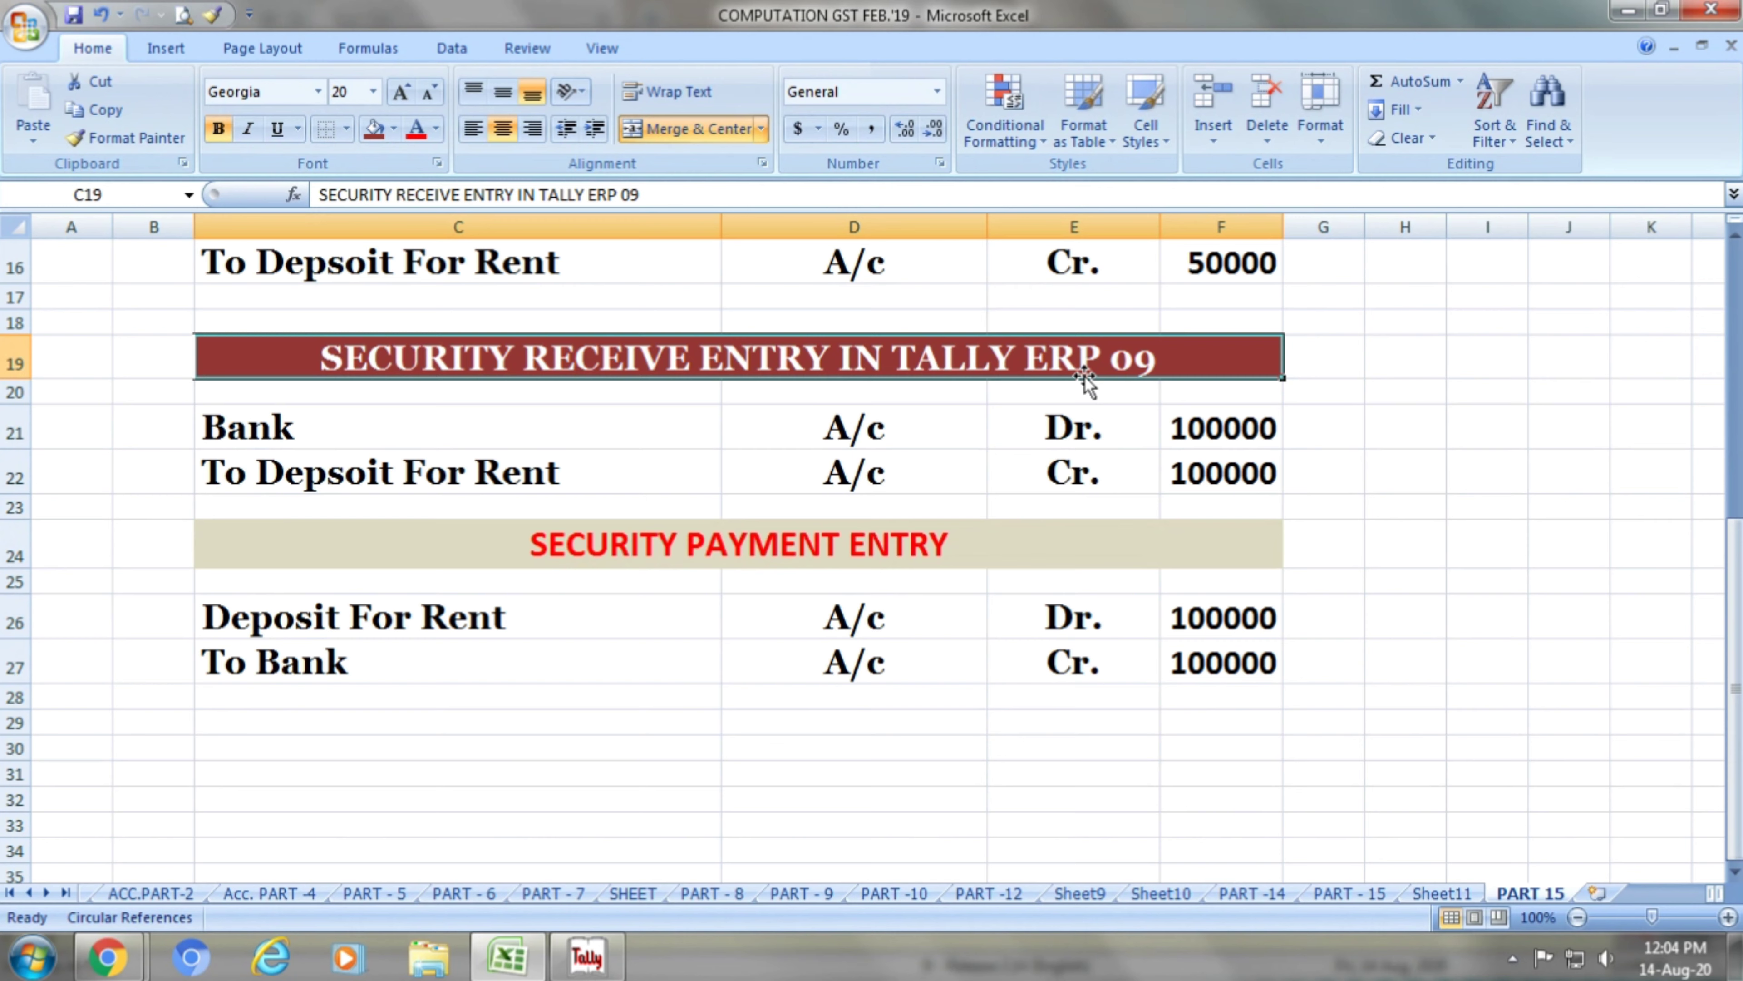
{"action": "left_click", "coordinate": [621, 434]}
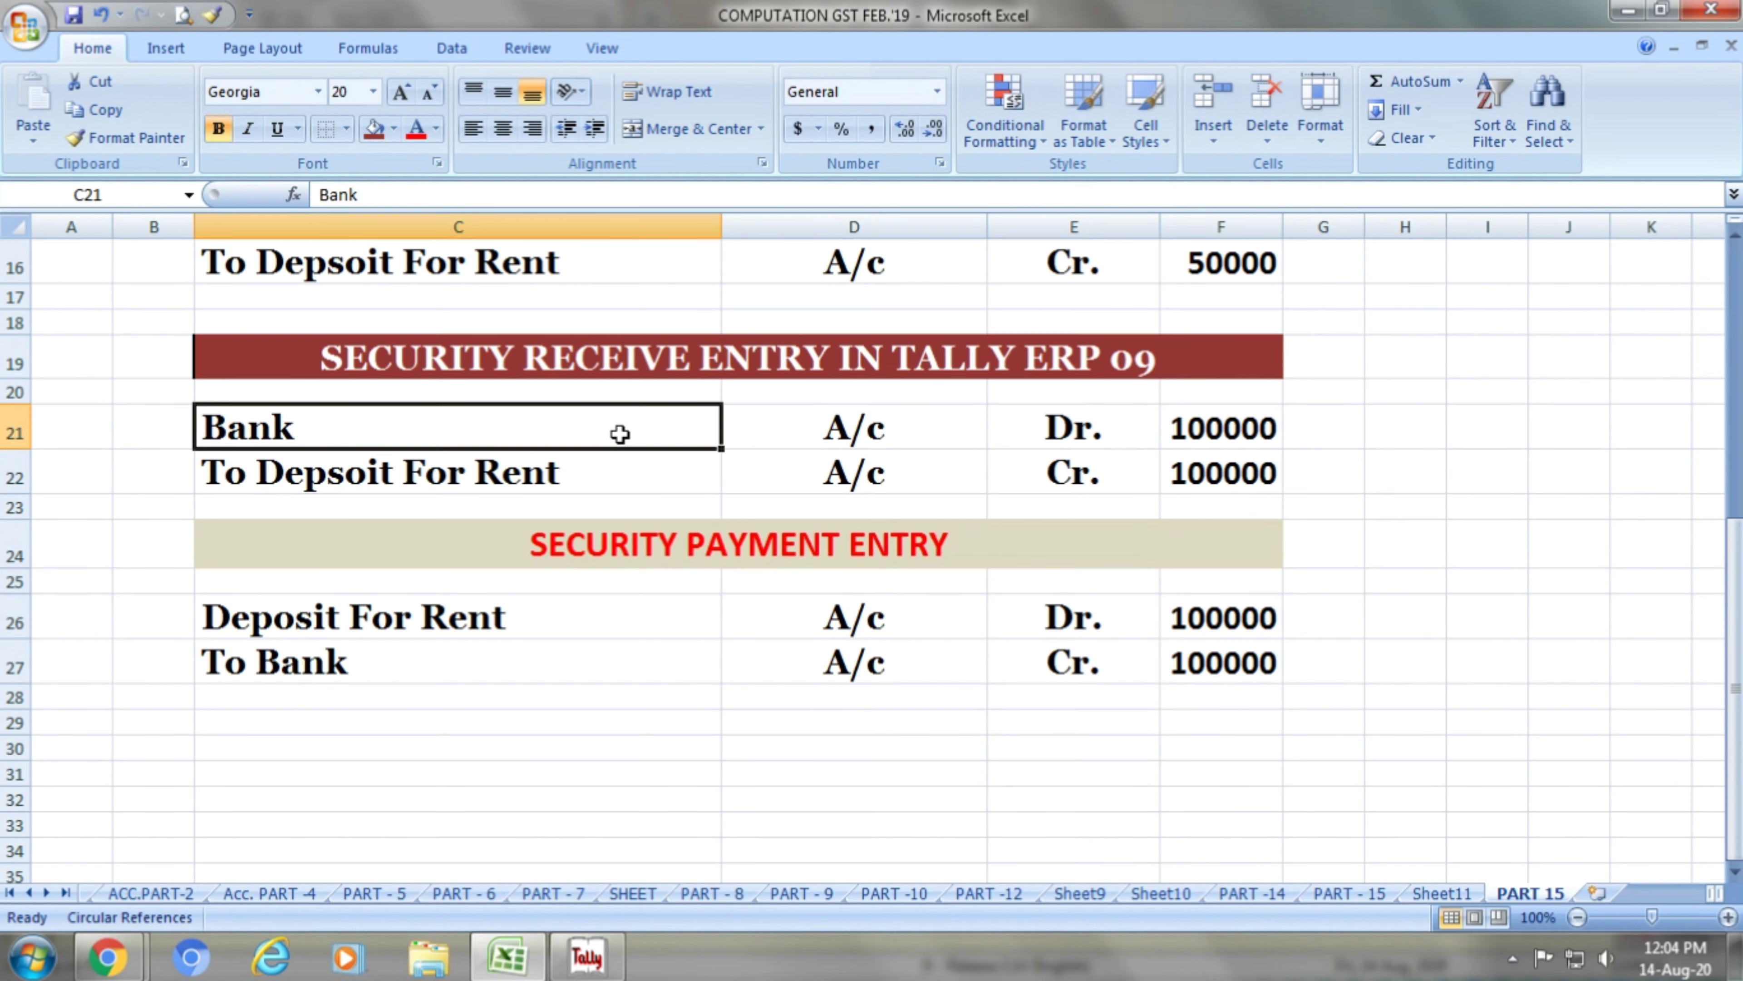
{"action": "left_click", "coordinate": [826, 432]}
{"action": "left_click", "coordinate": [1065, 426]}
{"action": "left_click", "coordinate": [1191, 434]}
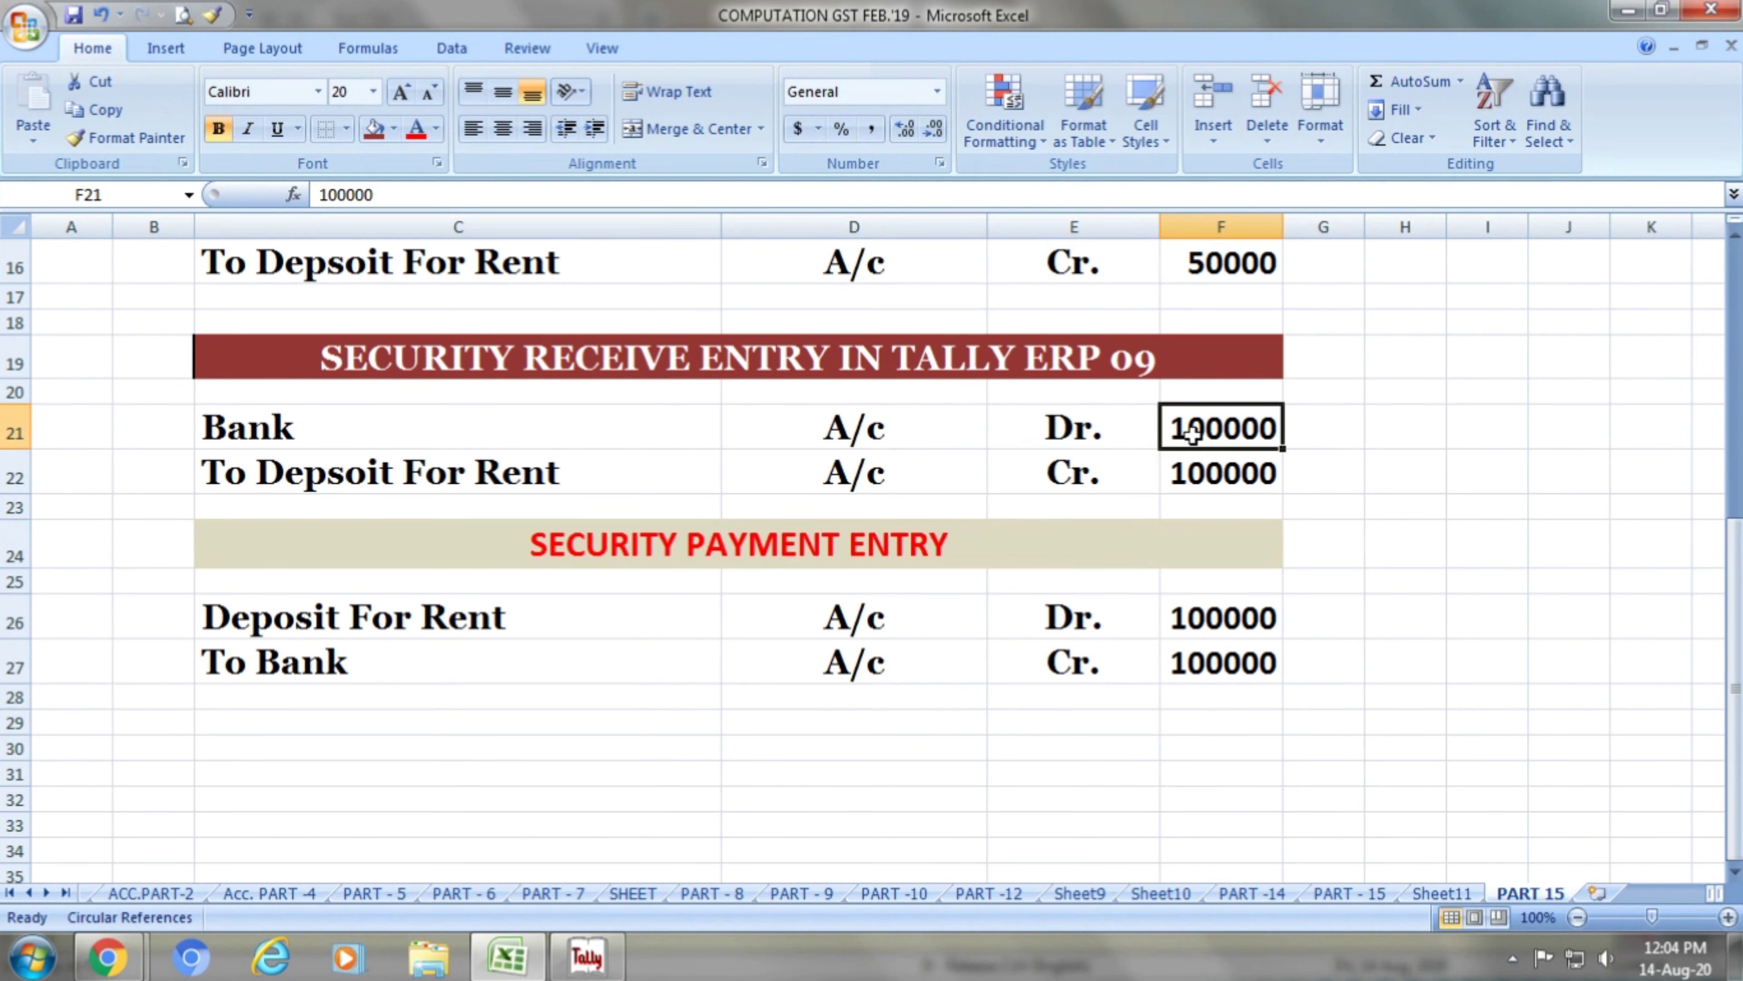
Switch back to Tally and open the DEPOSIT FOR RENT ledger for alteration.
{"action": "key", "text": "alt+Tab"}
{"action": "key", "text": "Up"}
{"action": "key", "text": "Up"}
{"action": "key", "text": "Up"}
{"action": "key", "text": "Up"}
{"action": "key", "text": "Up"}
{"action": "key", "text": "Up"}
{"action": "key", "text": "Up"}
{"action": "key", "text": "Up"}
{"action": "key", "text": "Up"}
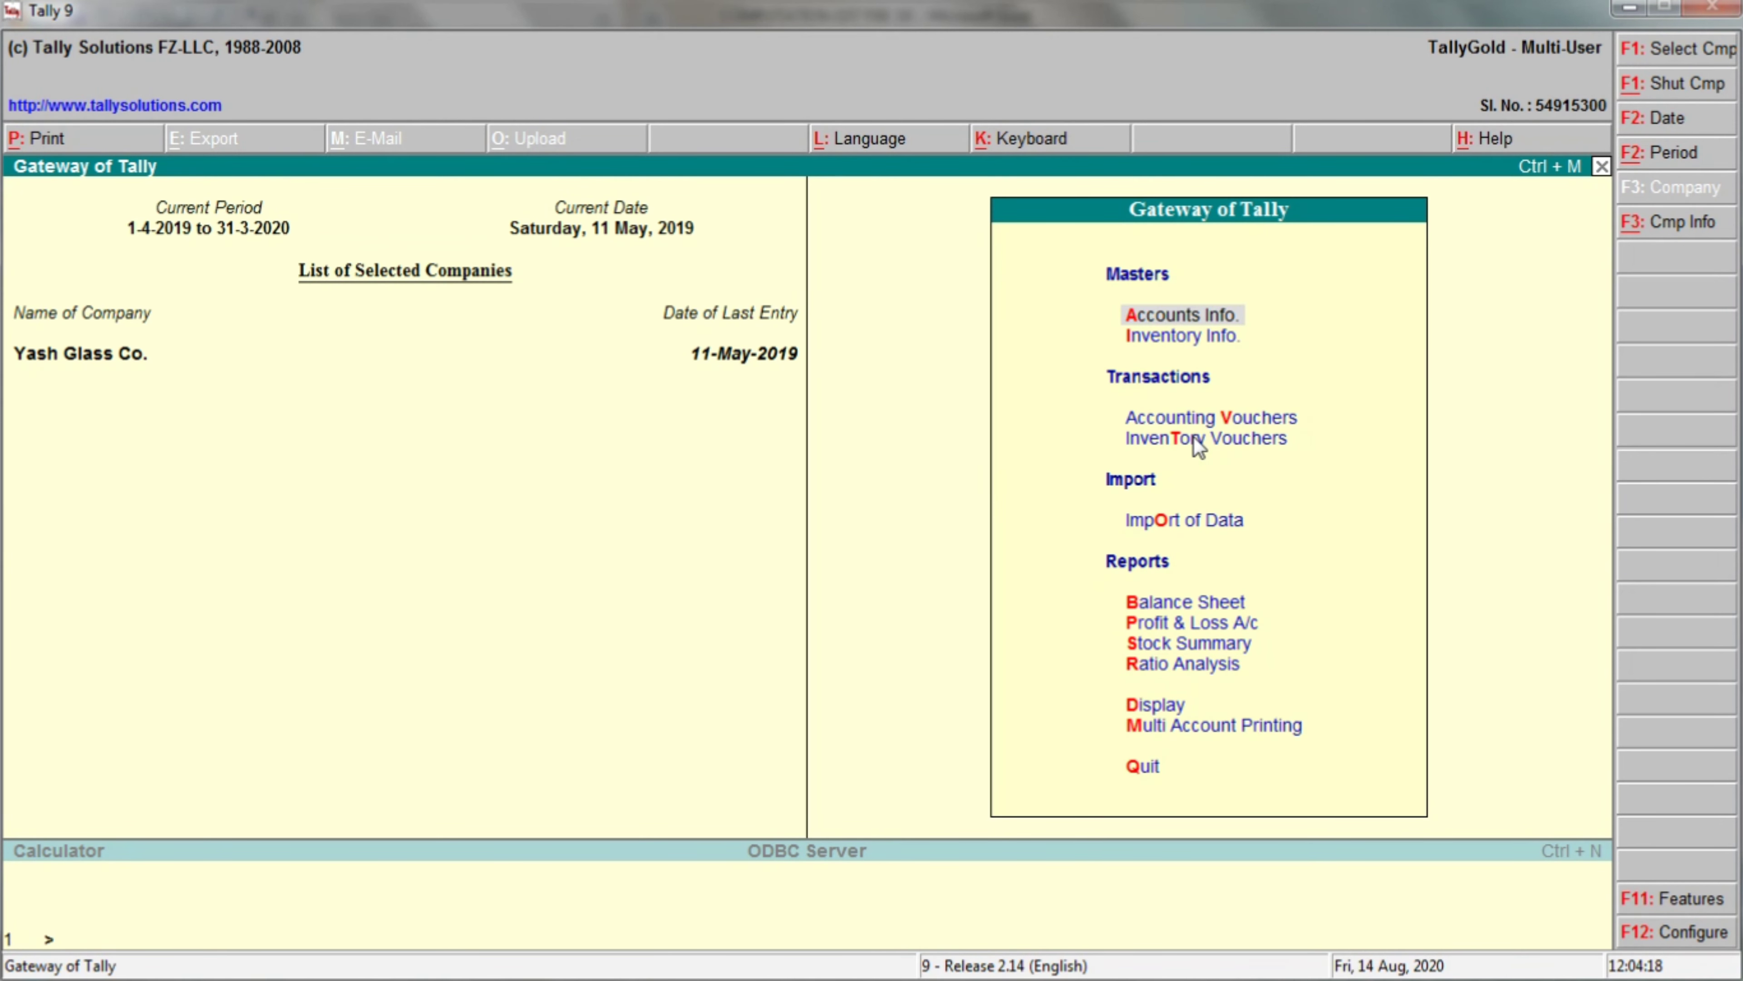
{"action": "key", "text": "Return"}
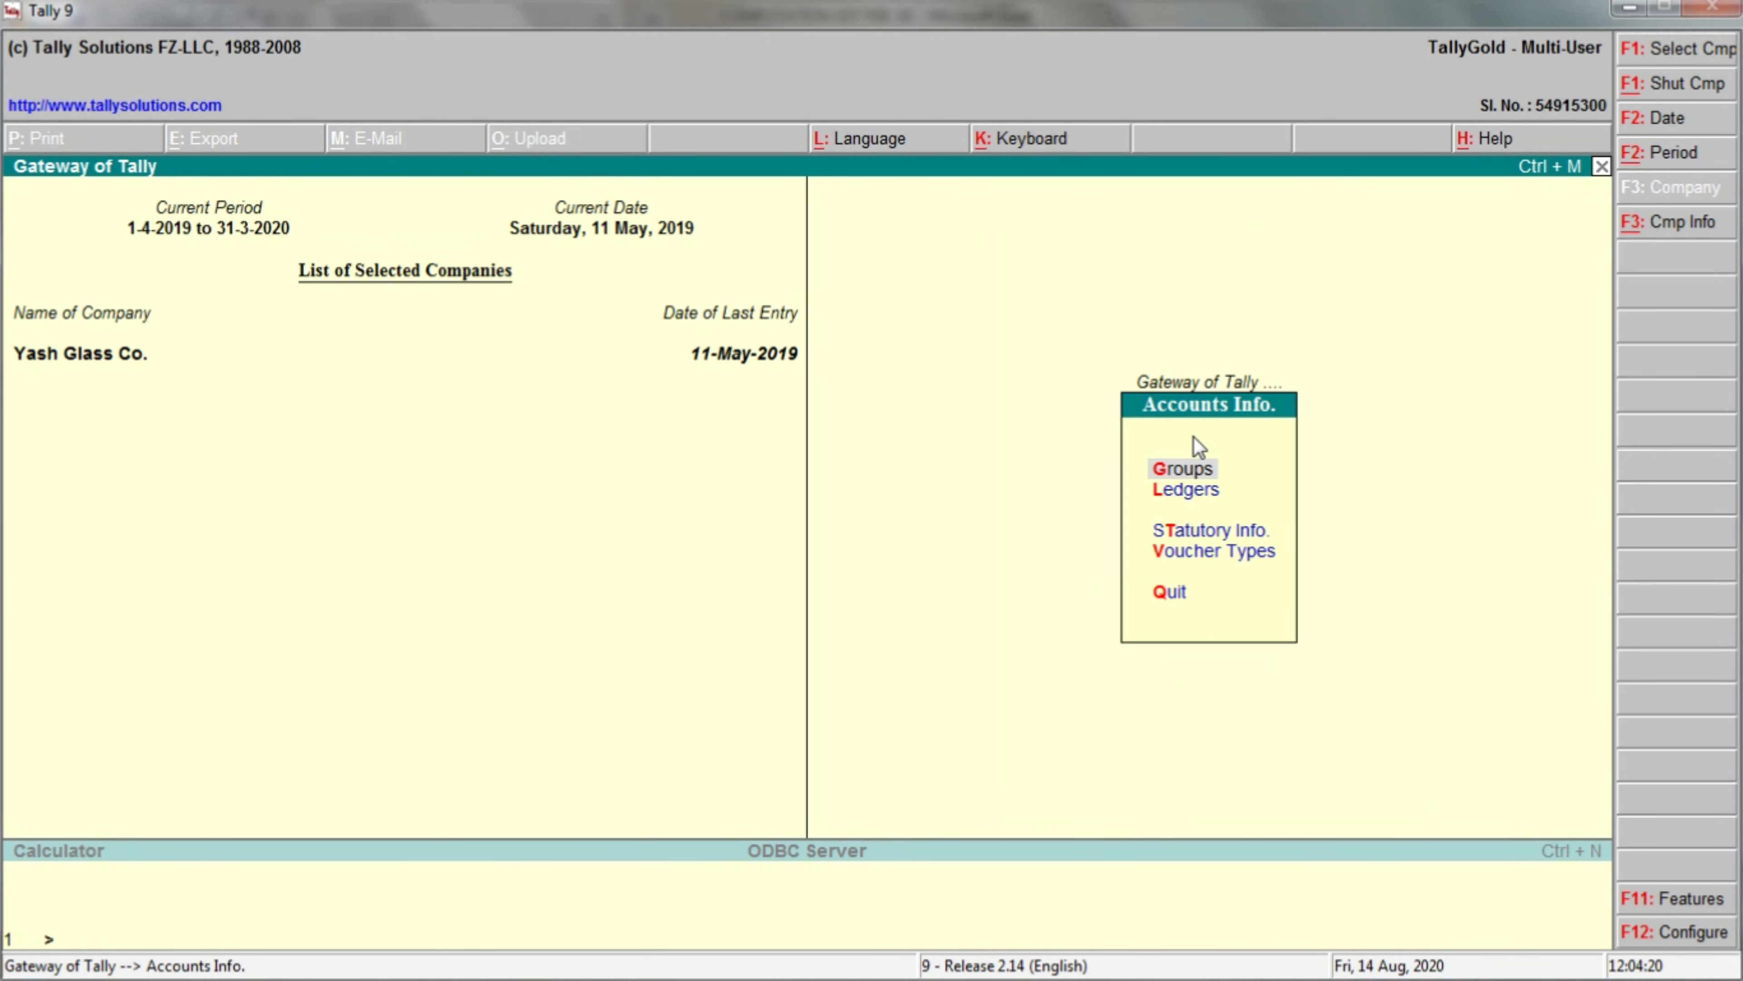
{"action": "key", "text": "Down"}
{"action": "key", "text": "Return"}
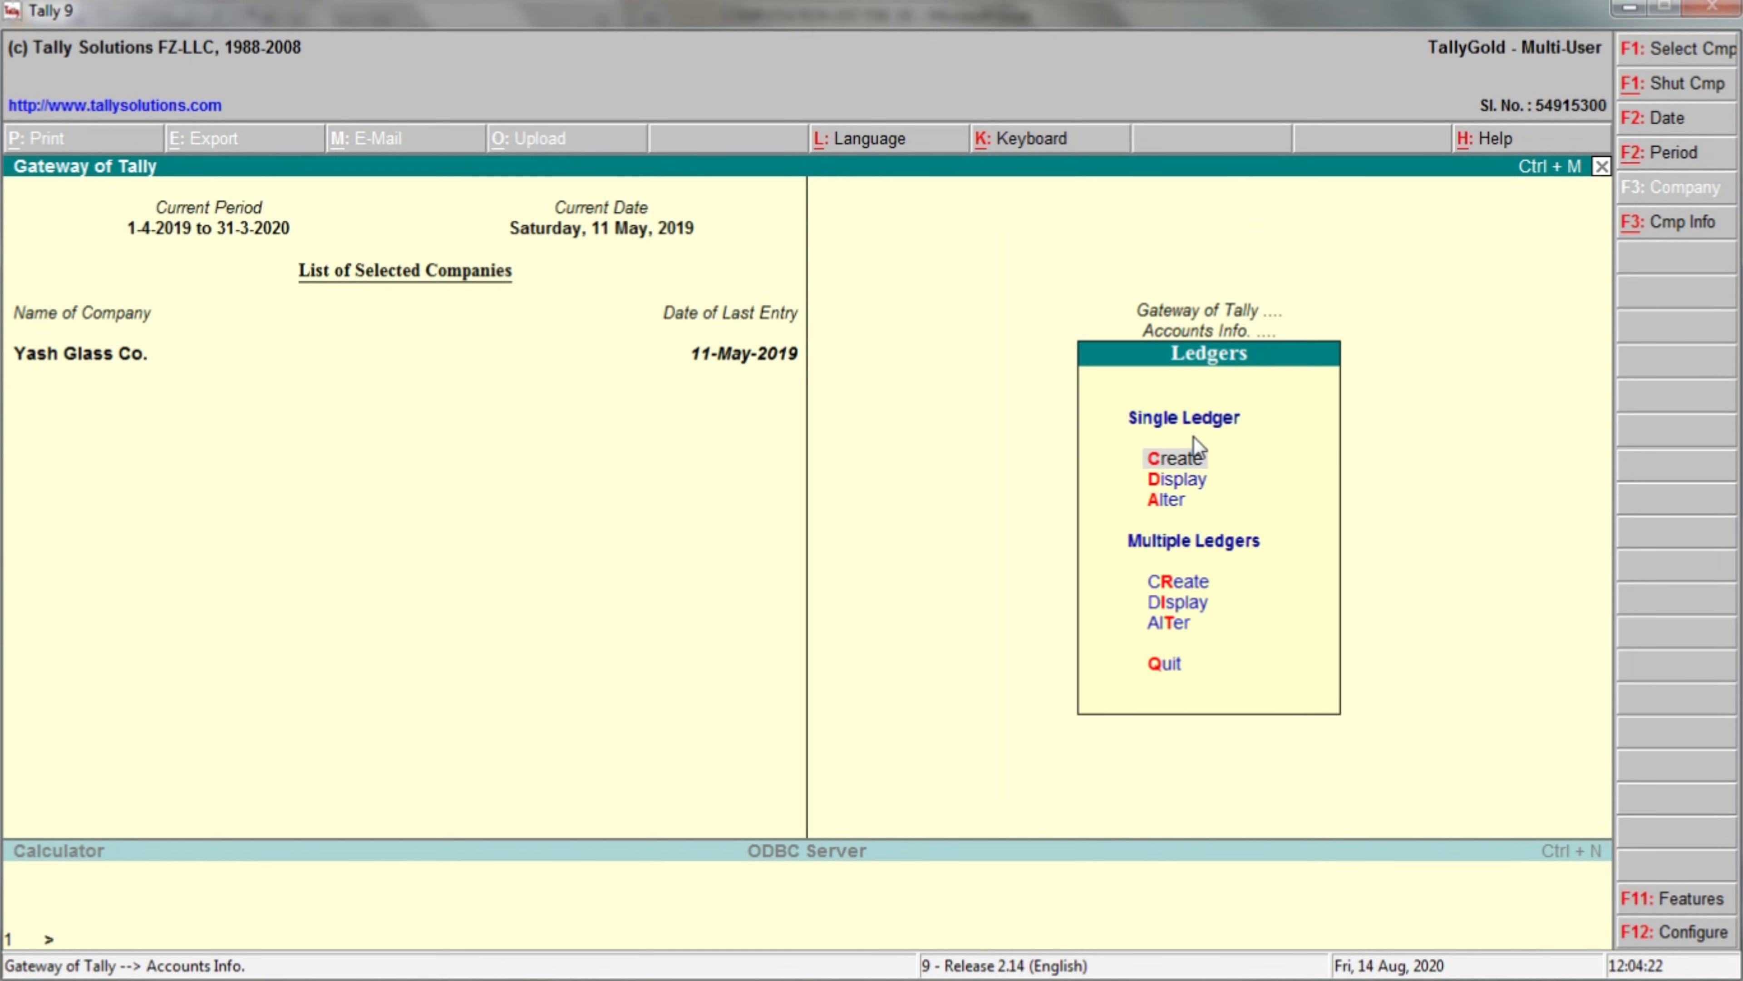
{"action": "key", "text": "Down"}
{"action": "key", "text": "Down"}
{"action": "key", "text": "Return"}
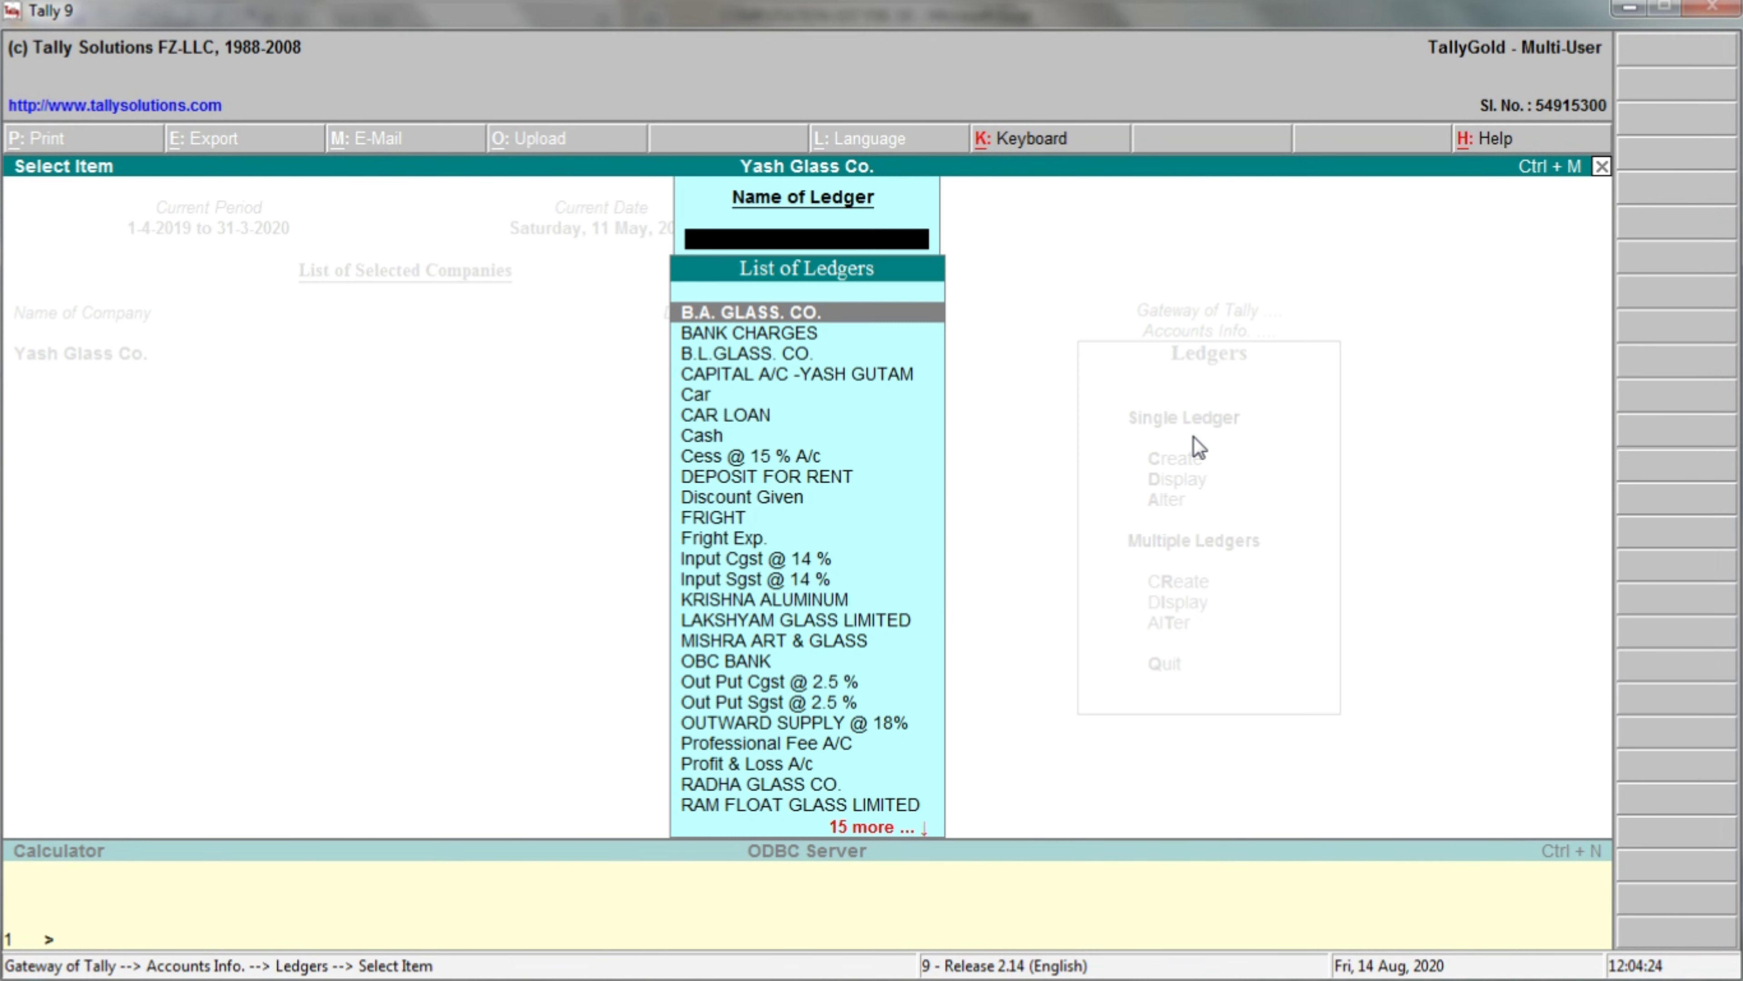
{"action": "type", "text": "Dep"}
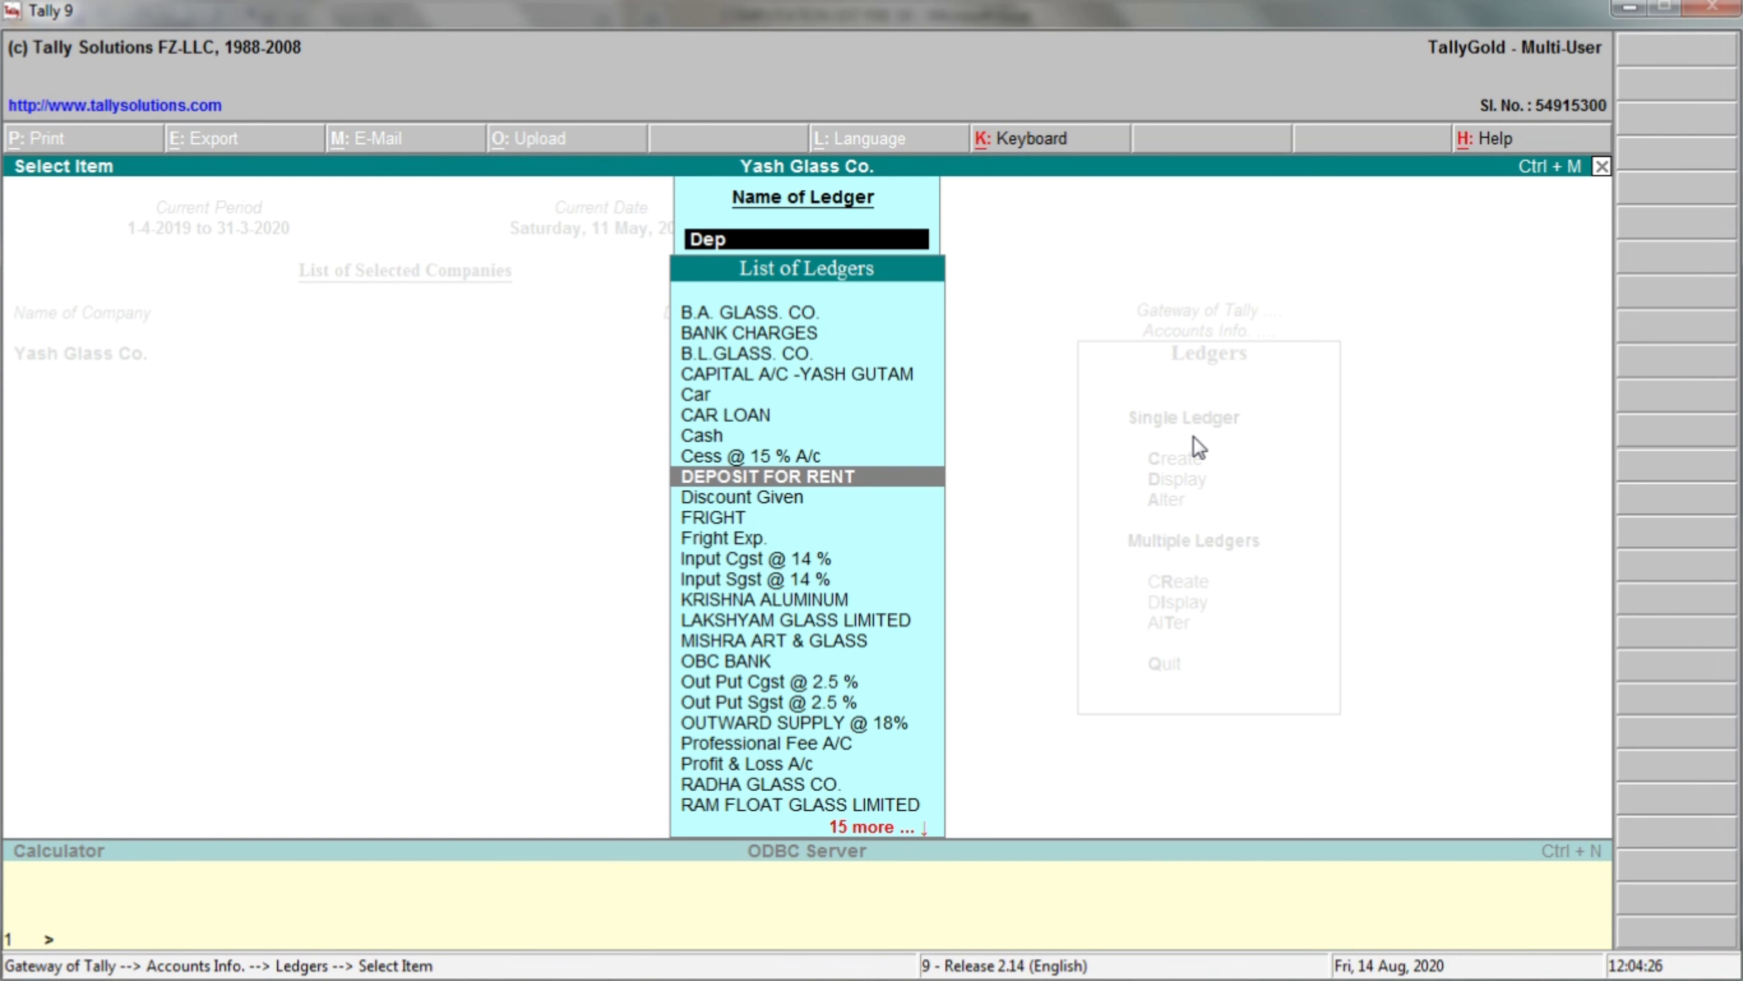
{"action": "key", "text": "Return"}
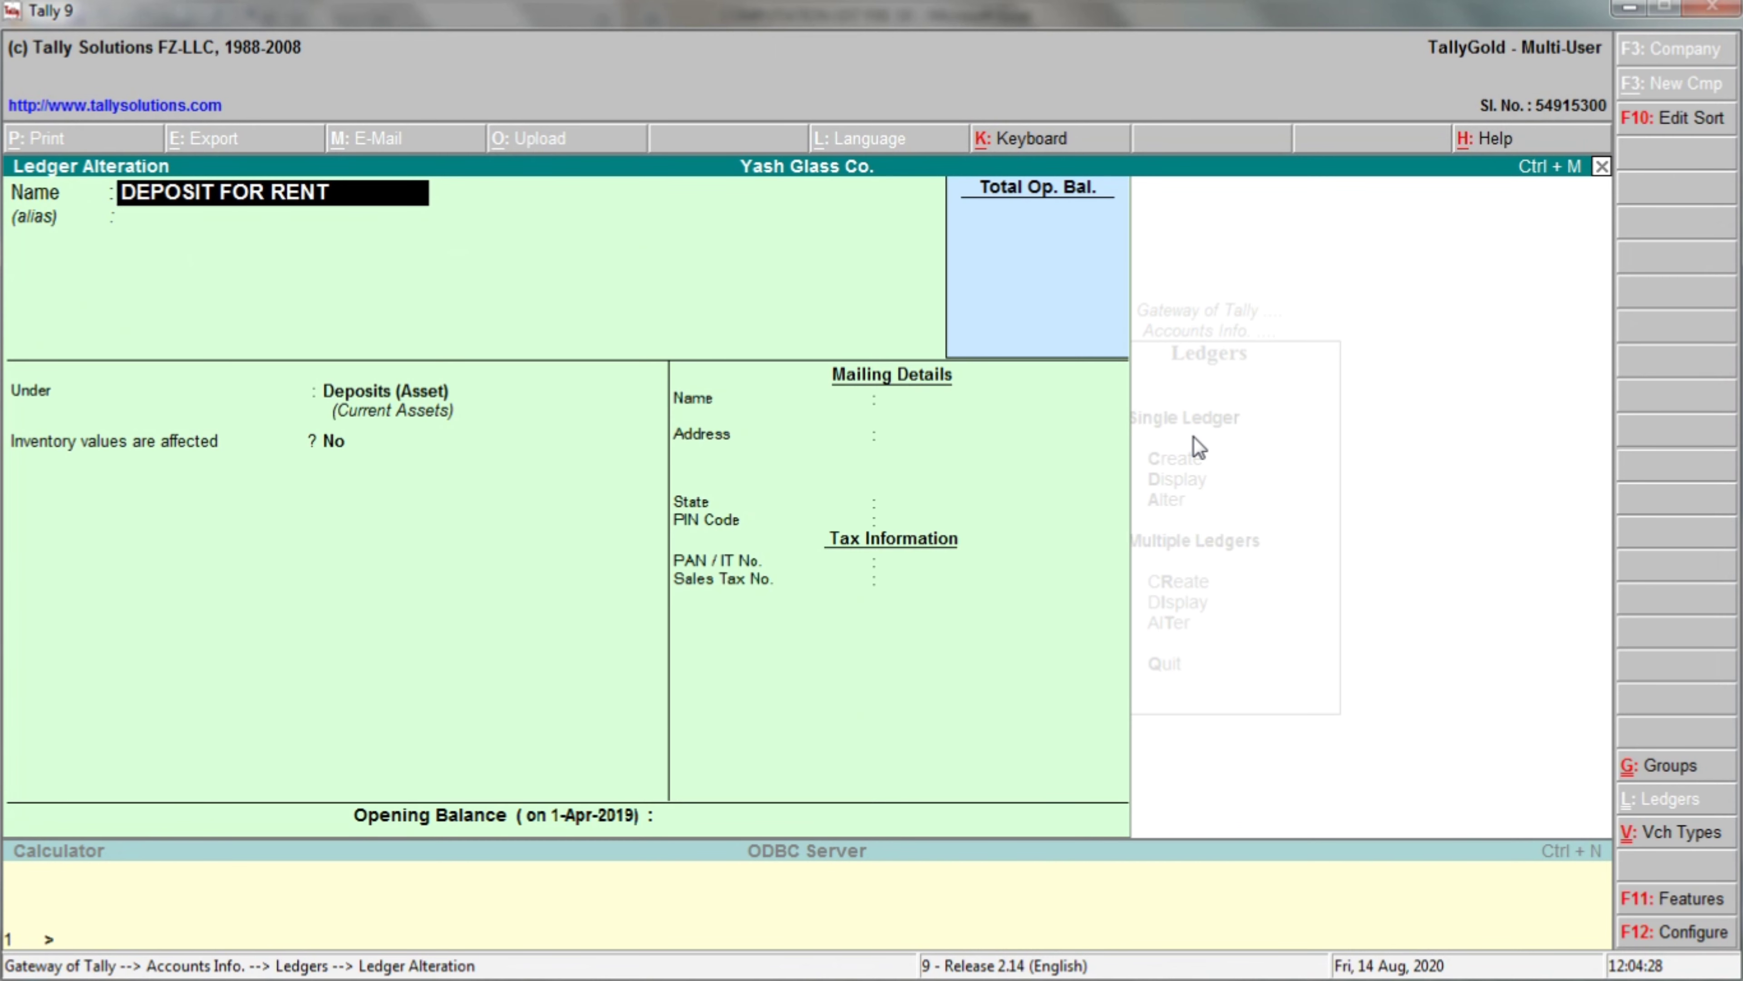
Move the DEPOSIT FOR RENT ledger under the Current Liabilities group, save it, and return to the Gateway of Tally.
{"action": "key", "text": "Return"}
{"action": "key", "text": "Return"}
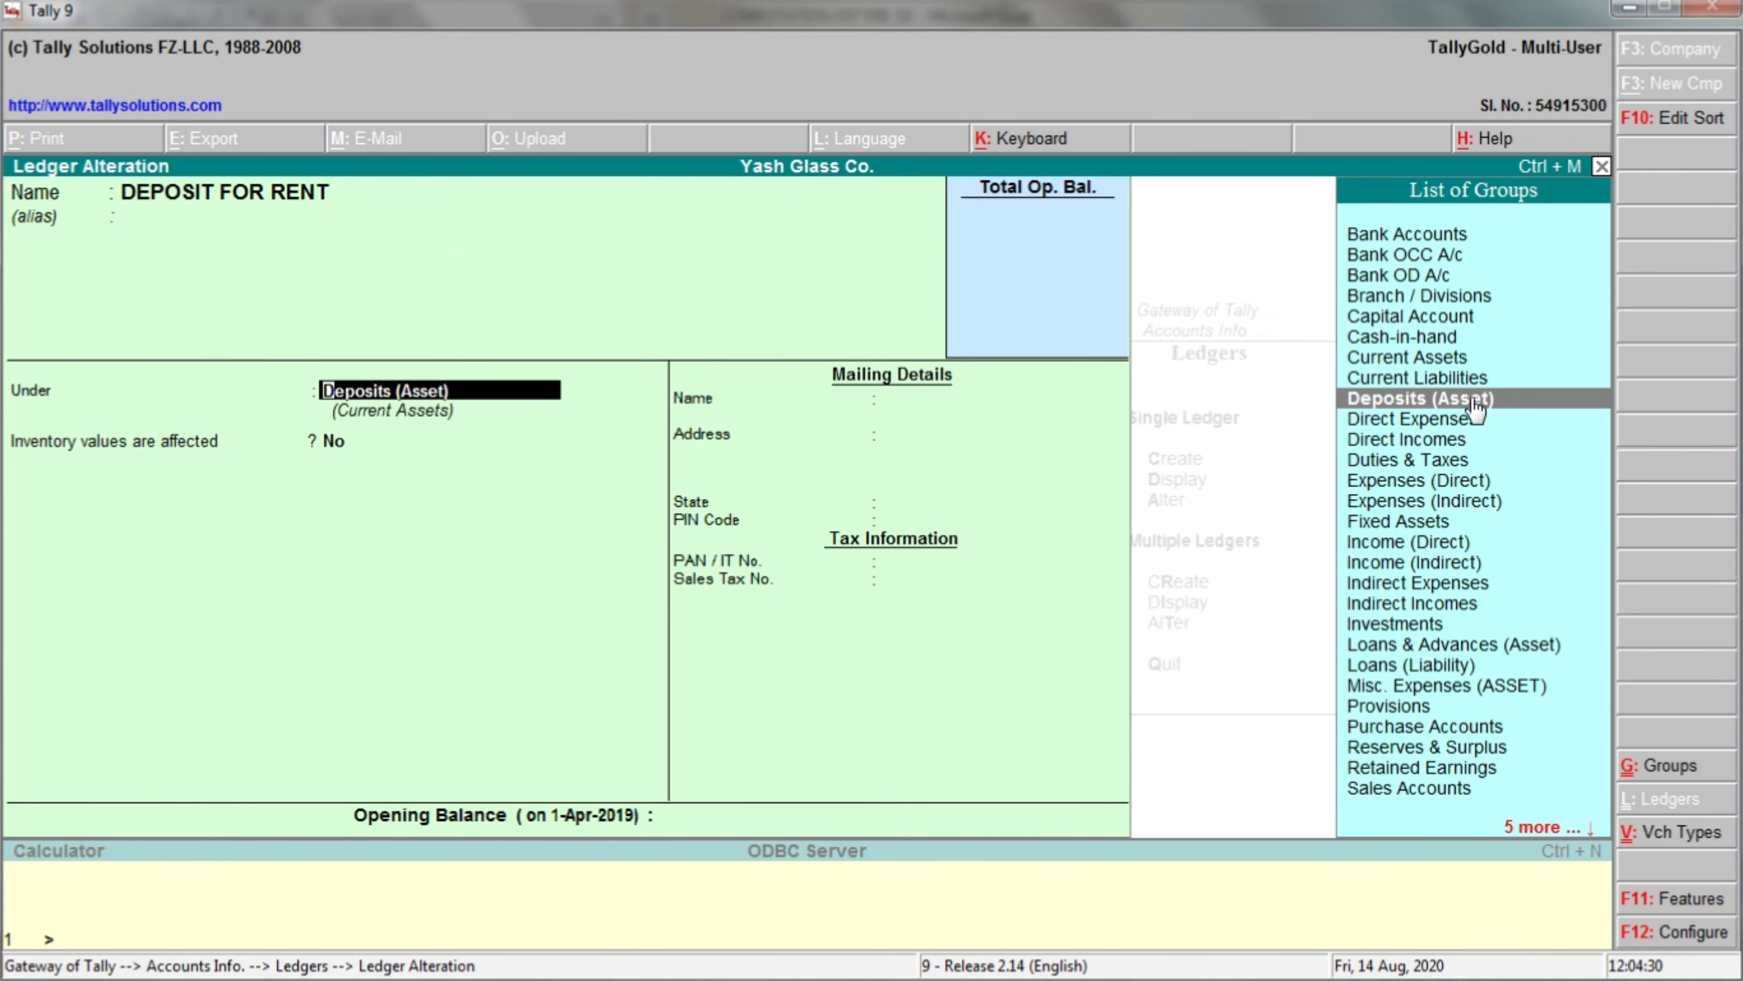
{"action": "type", "text": "Cur"}
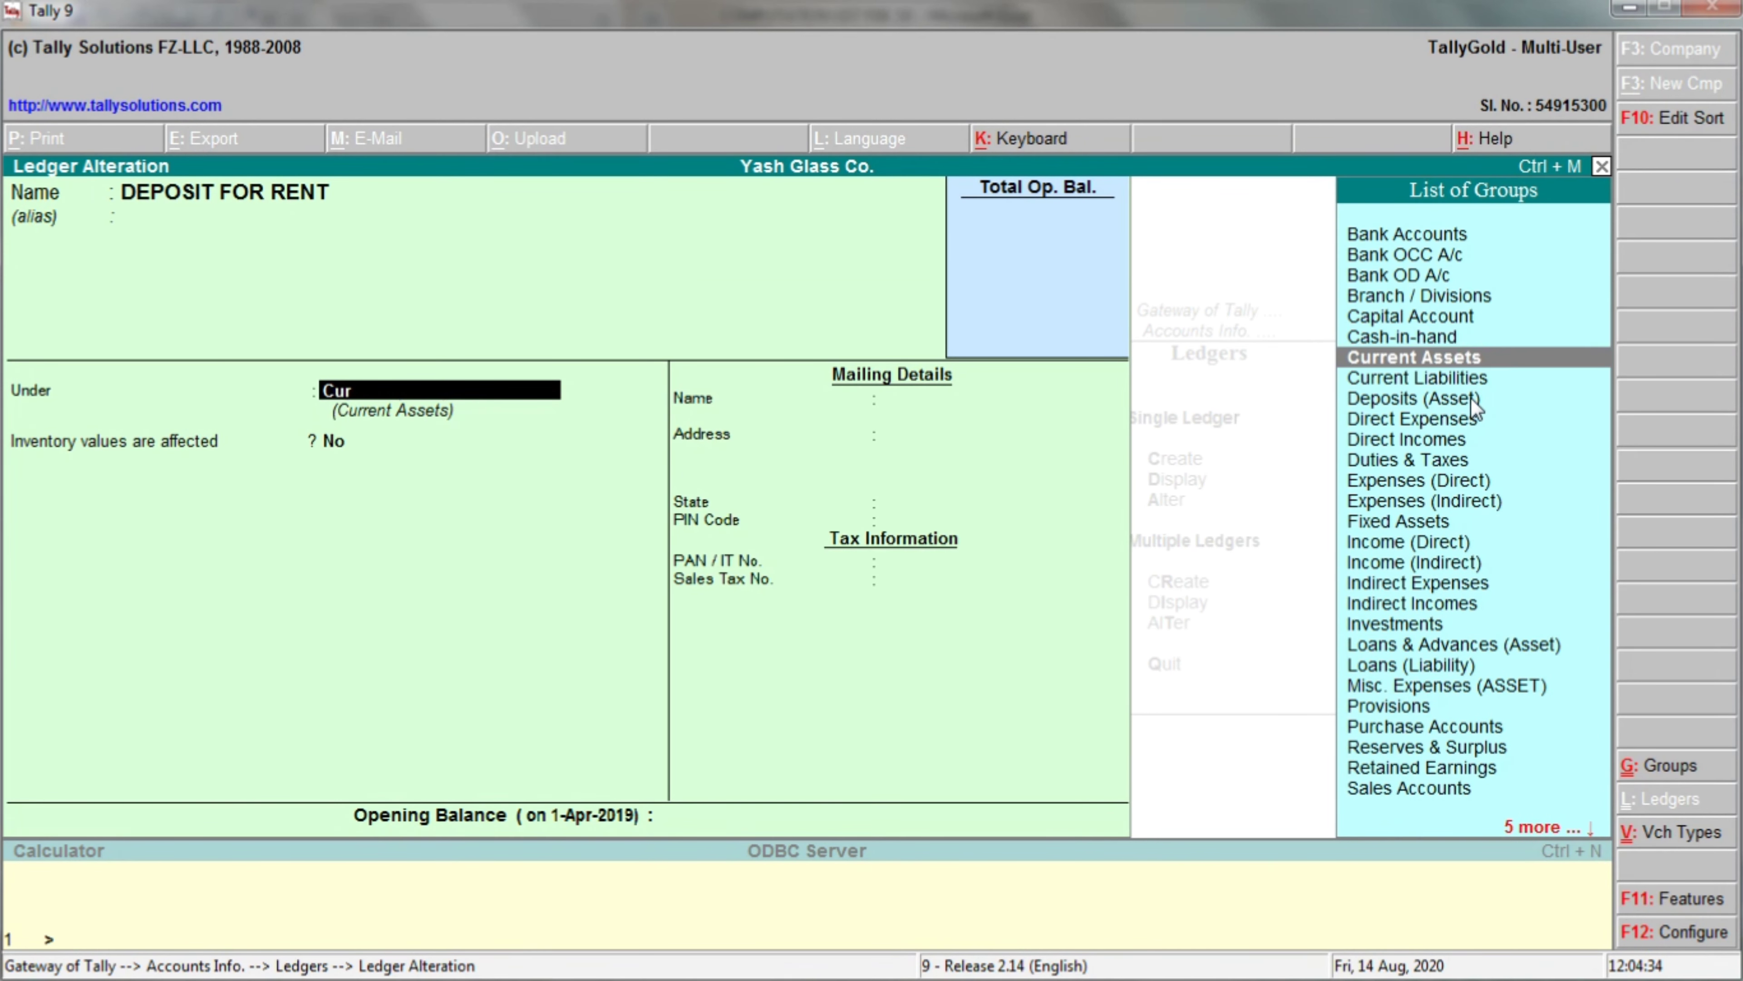
{"action": "key", "text": "Down"}
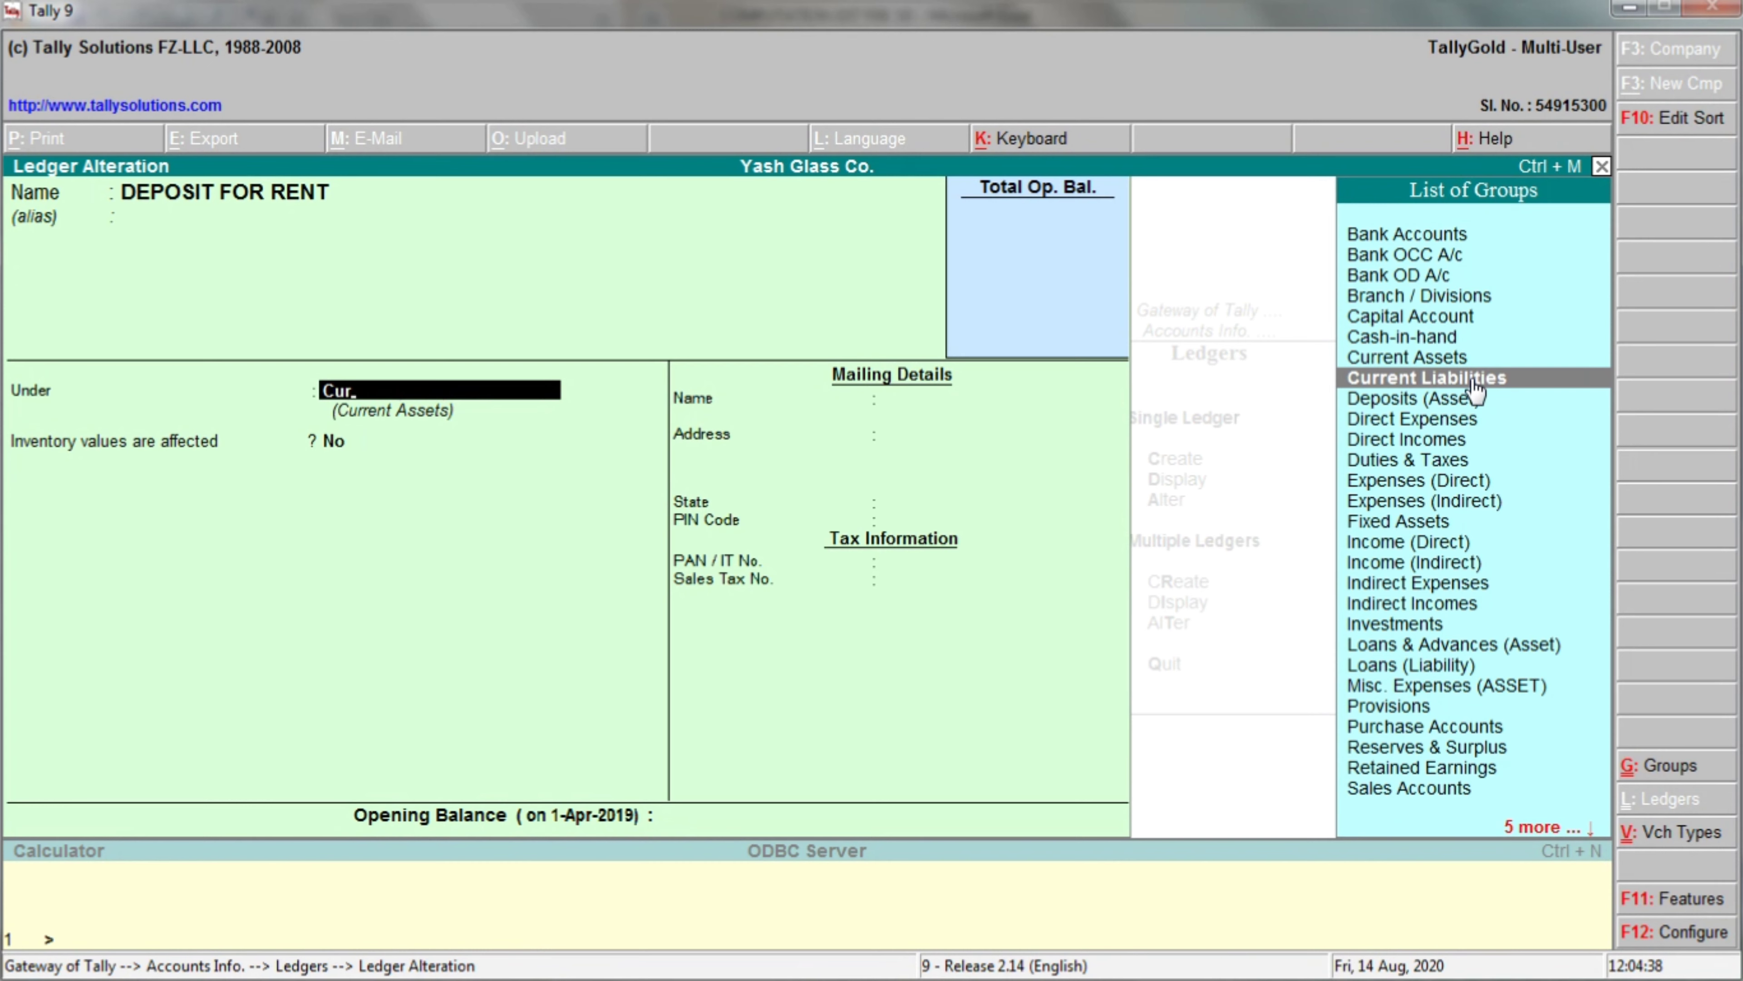
{"action": "left_click", "coordinate": [1474, 384]}
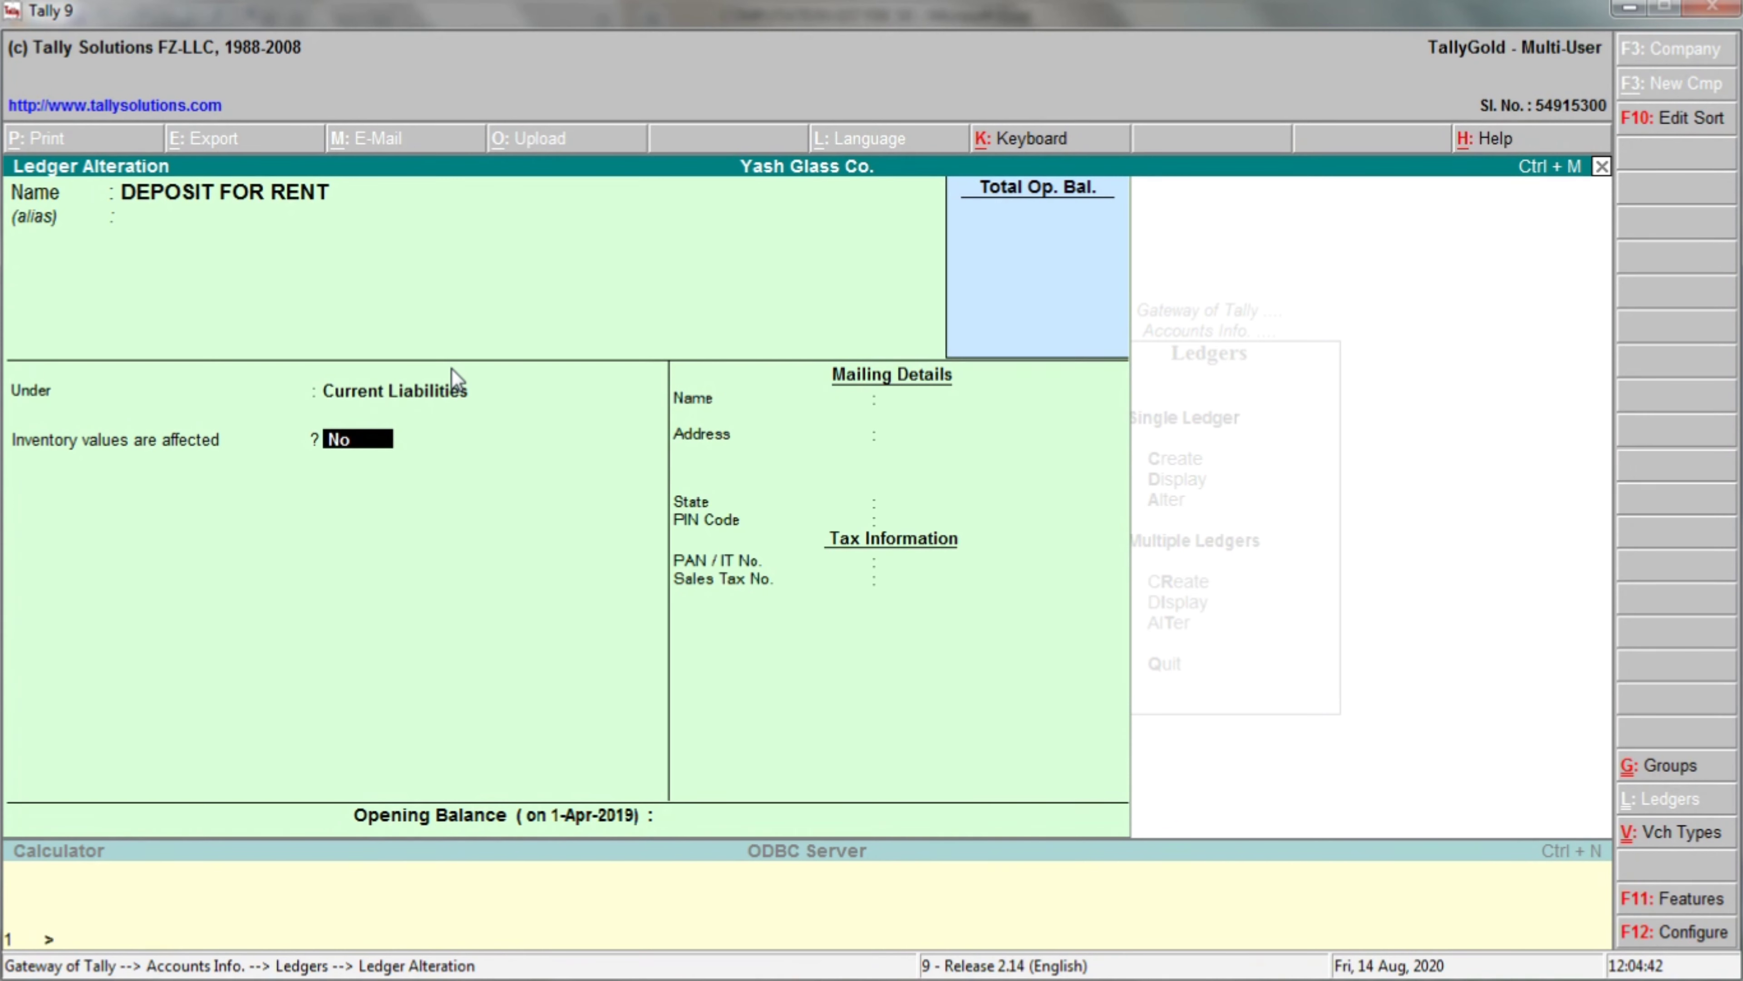
{"action": "key", "text": "Return"}
{"action": "key", "text": "Return"}
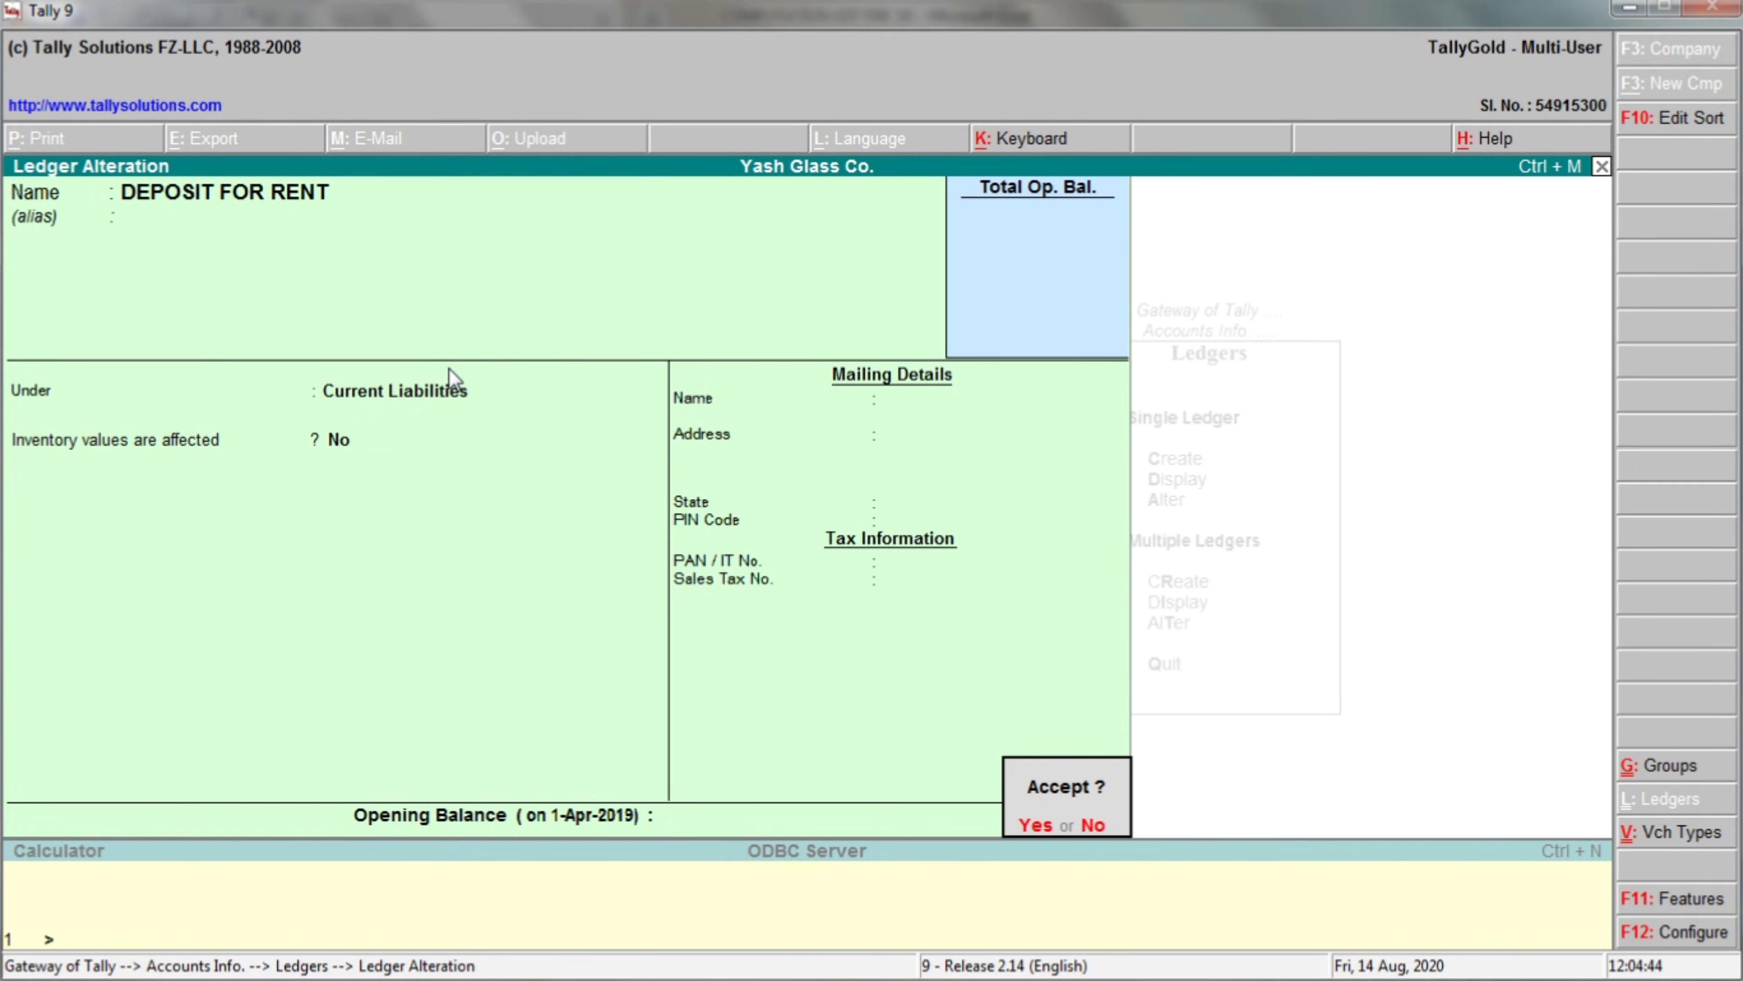
{"action": "key", "text": "Return"}
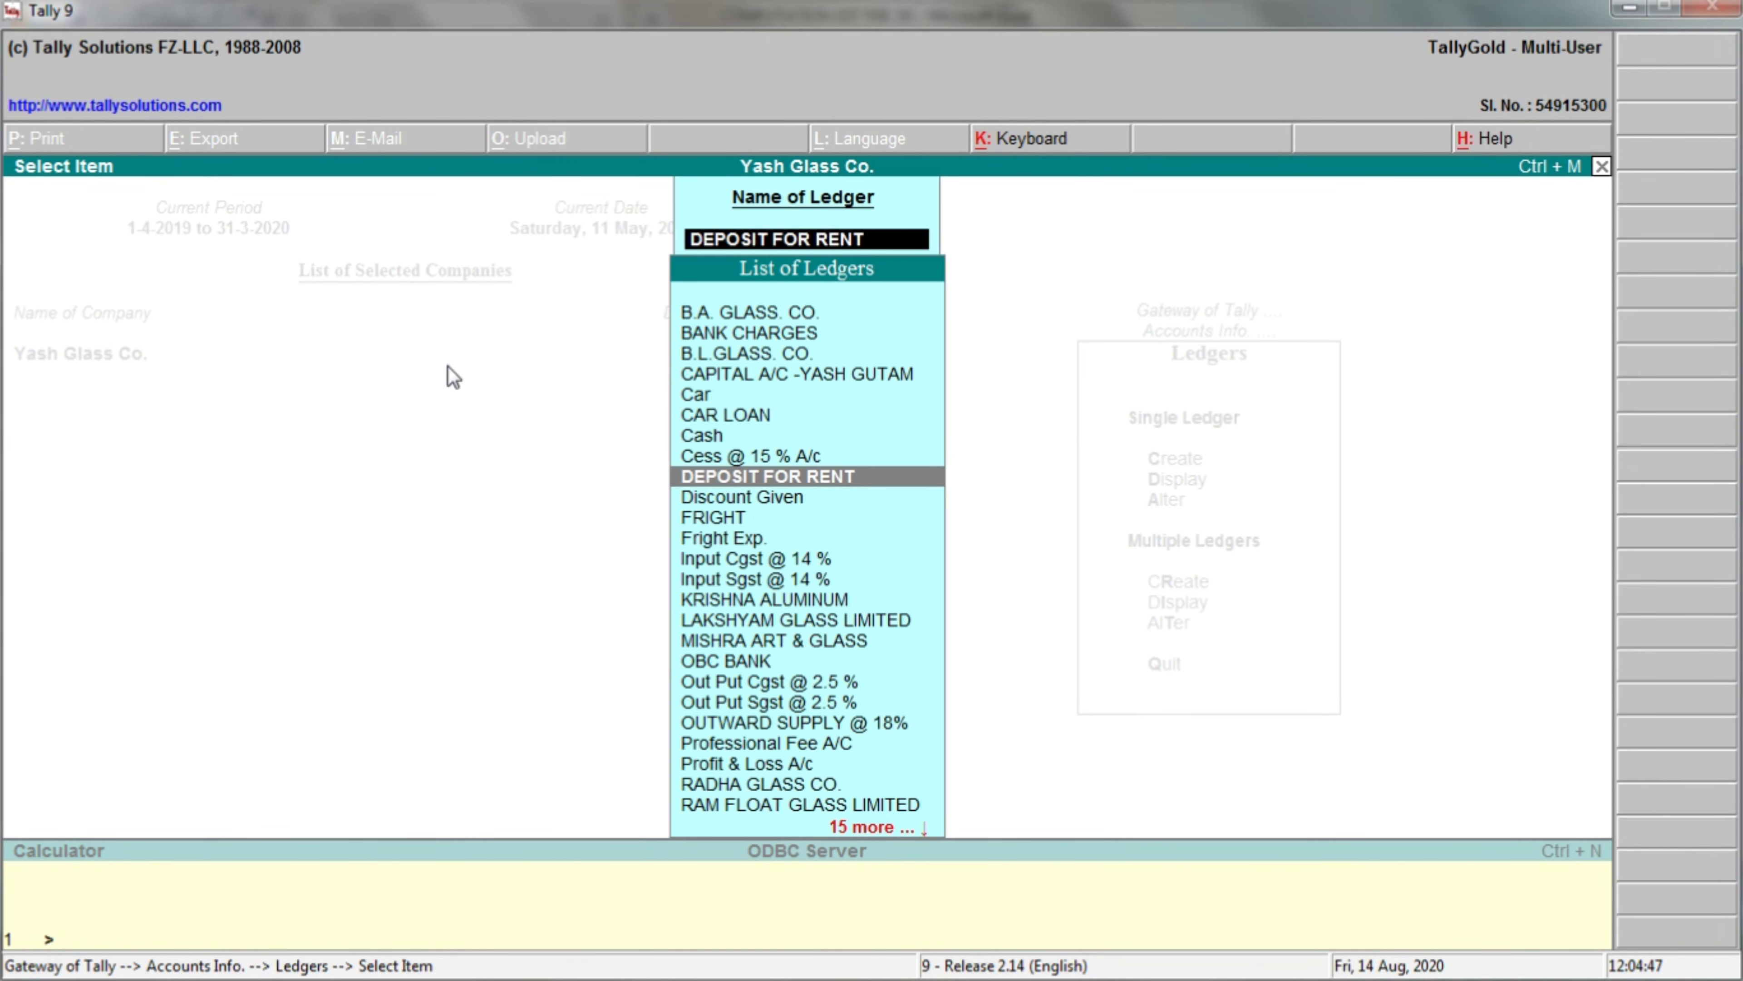
{"action": "key", "text": "Escape"}
{"action": "key", "text": "Escape"}
{"action": "key", "text": "Escape"}
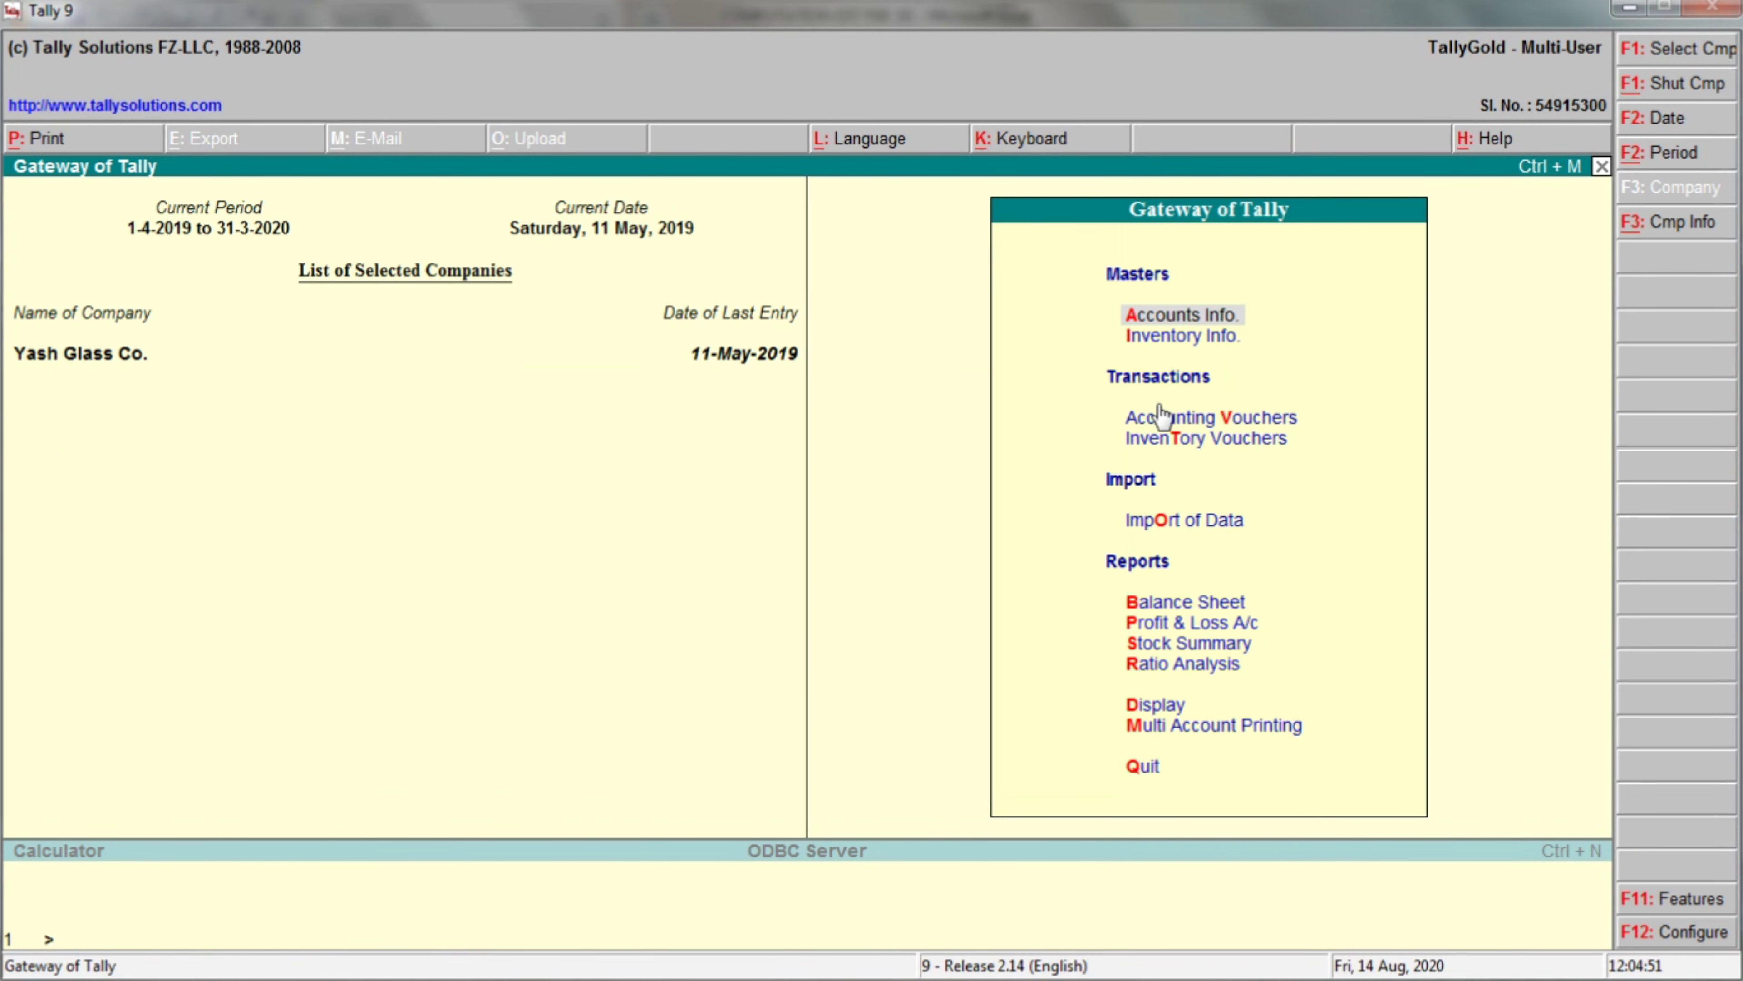
Start a new receipt voucher and set its date to 12-5-2019.
{"action": "left_click", "coordinate": [1177, 420]}
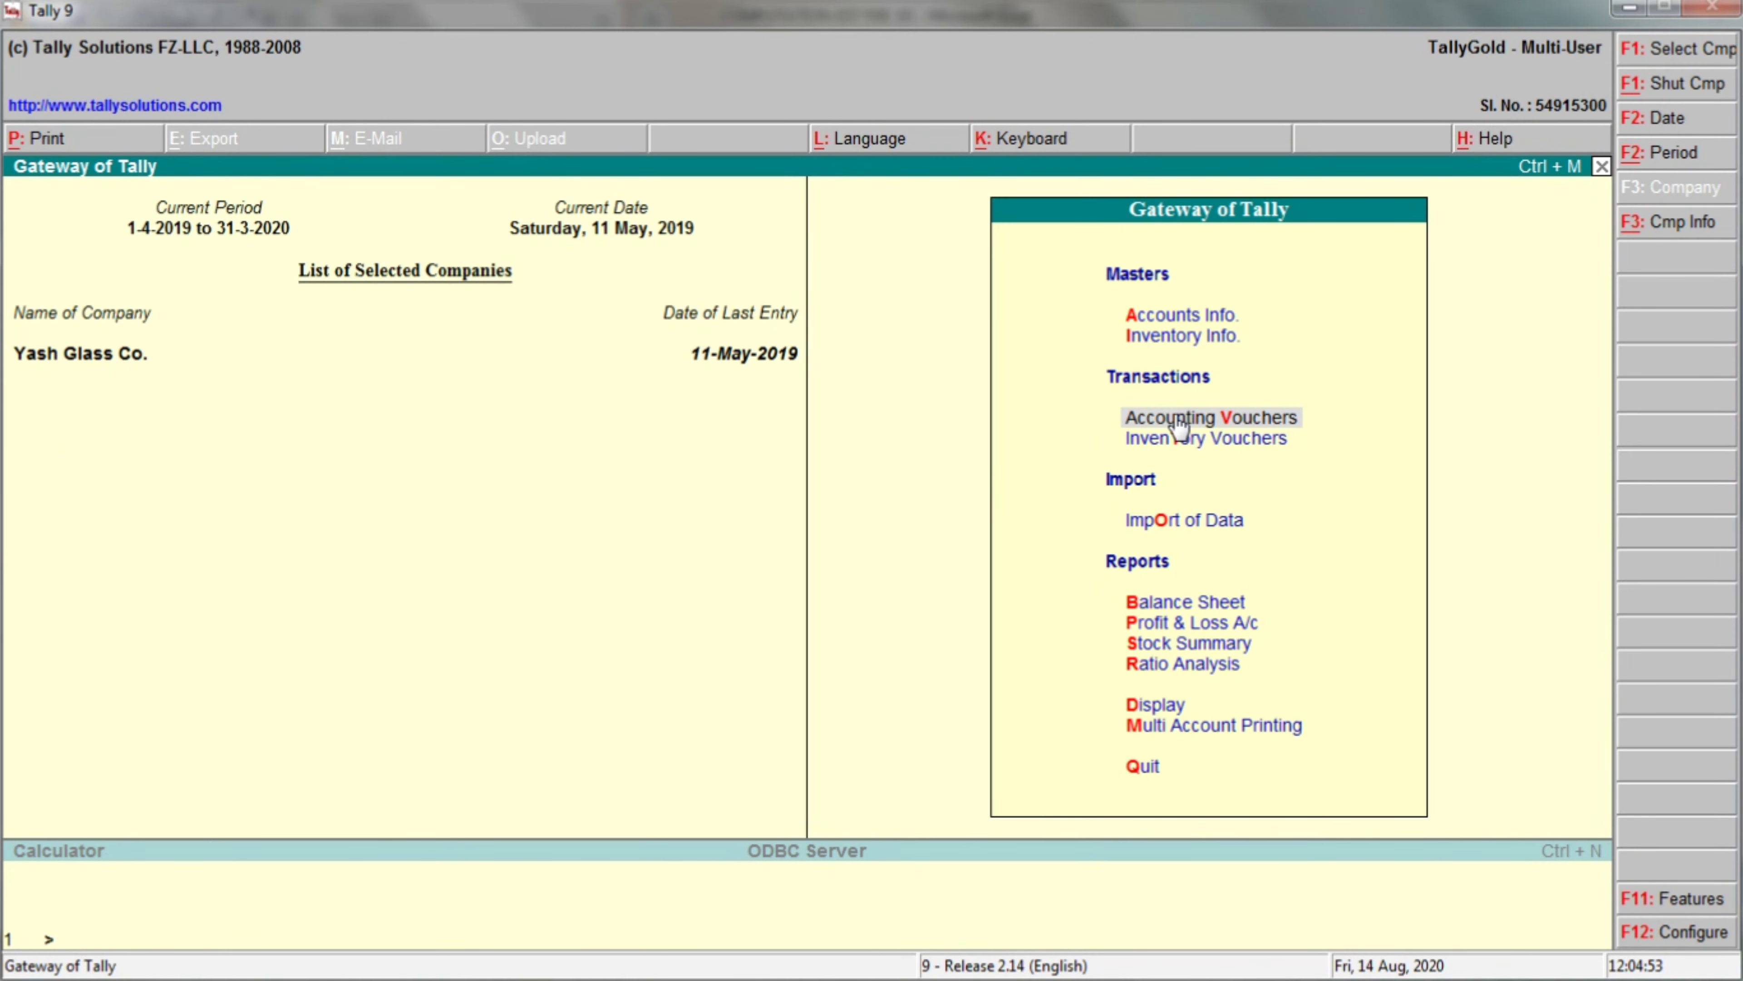
{"action": "left_click", "coordinate": [1176, 418]}
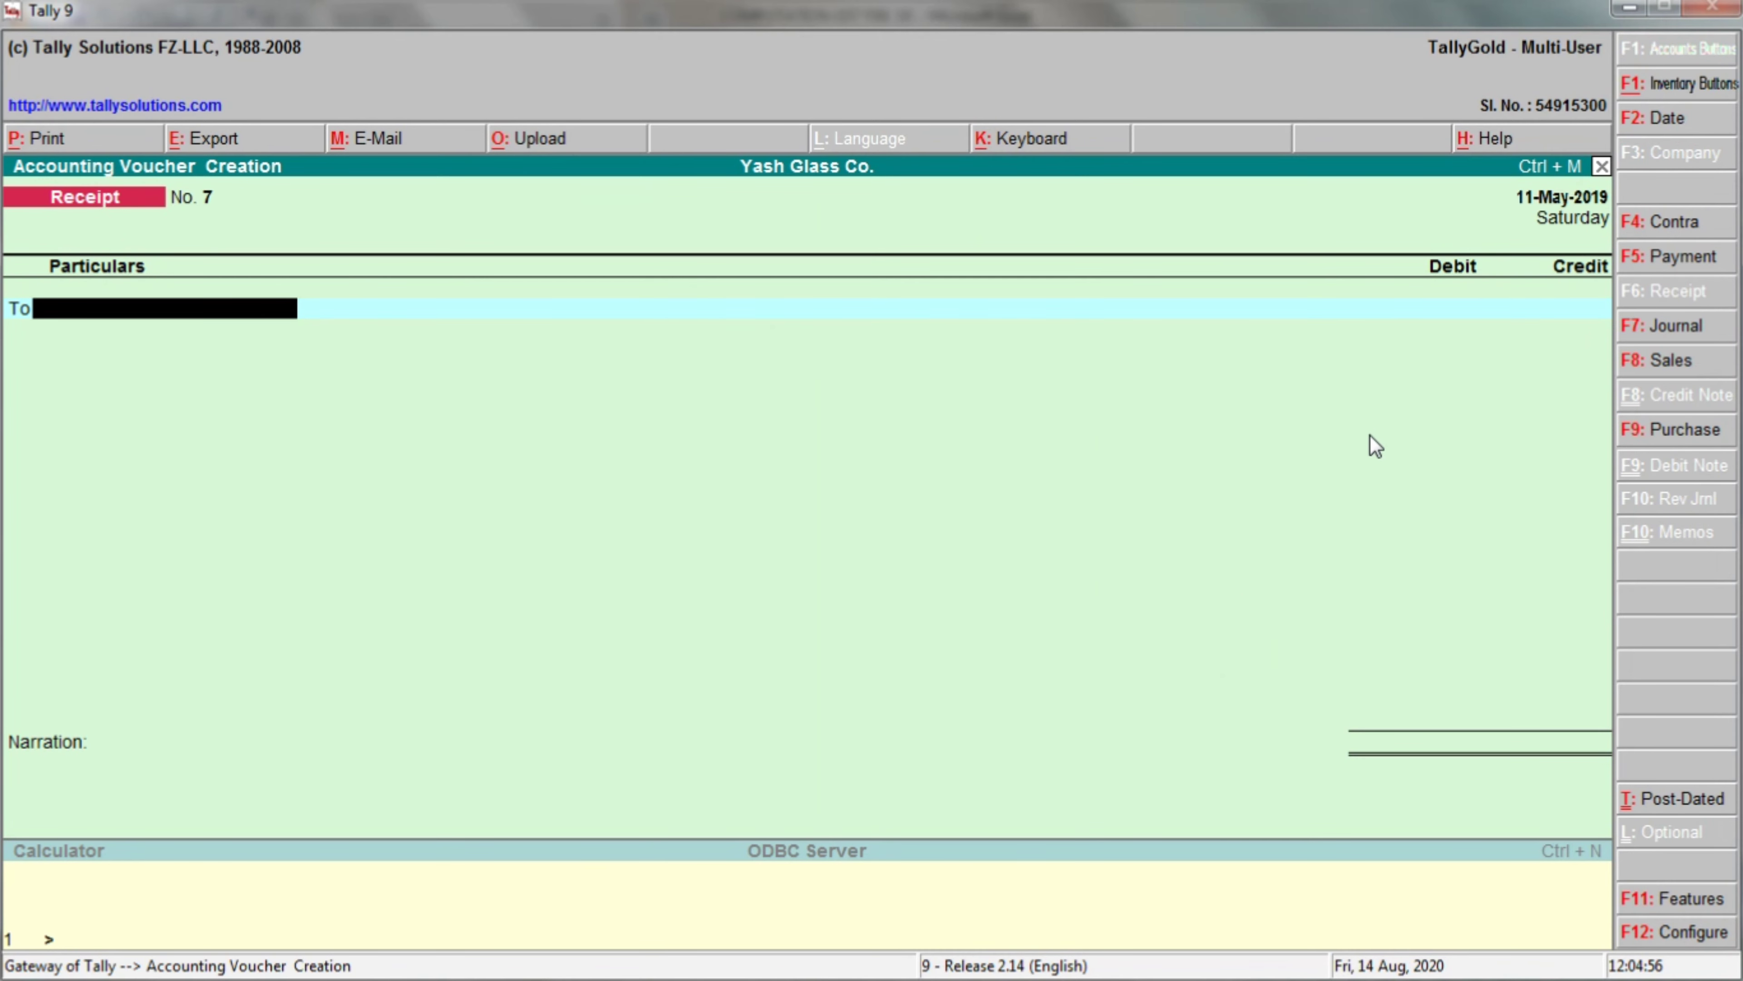
{"action": "key", "text": "F2"}
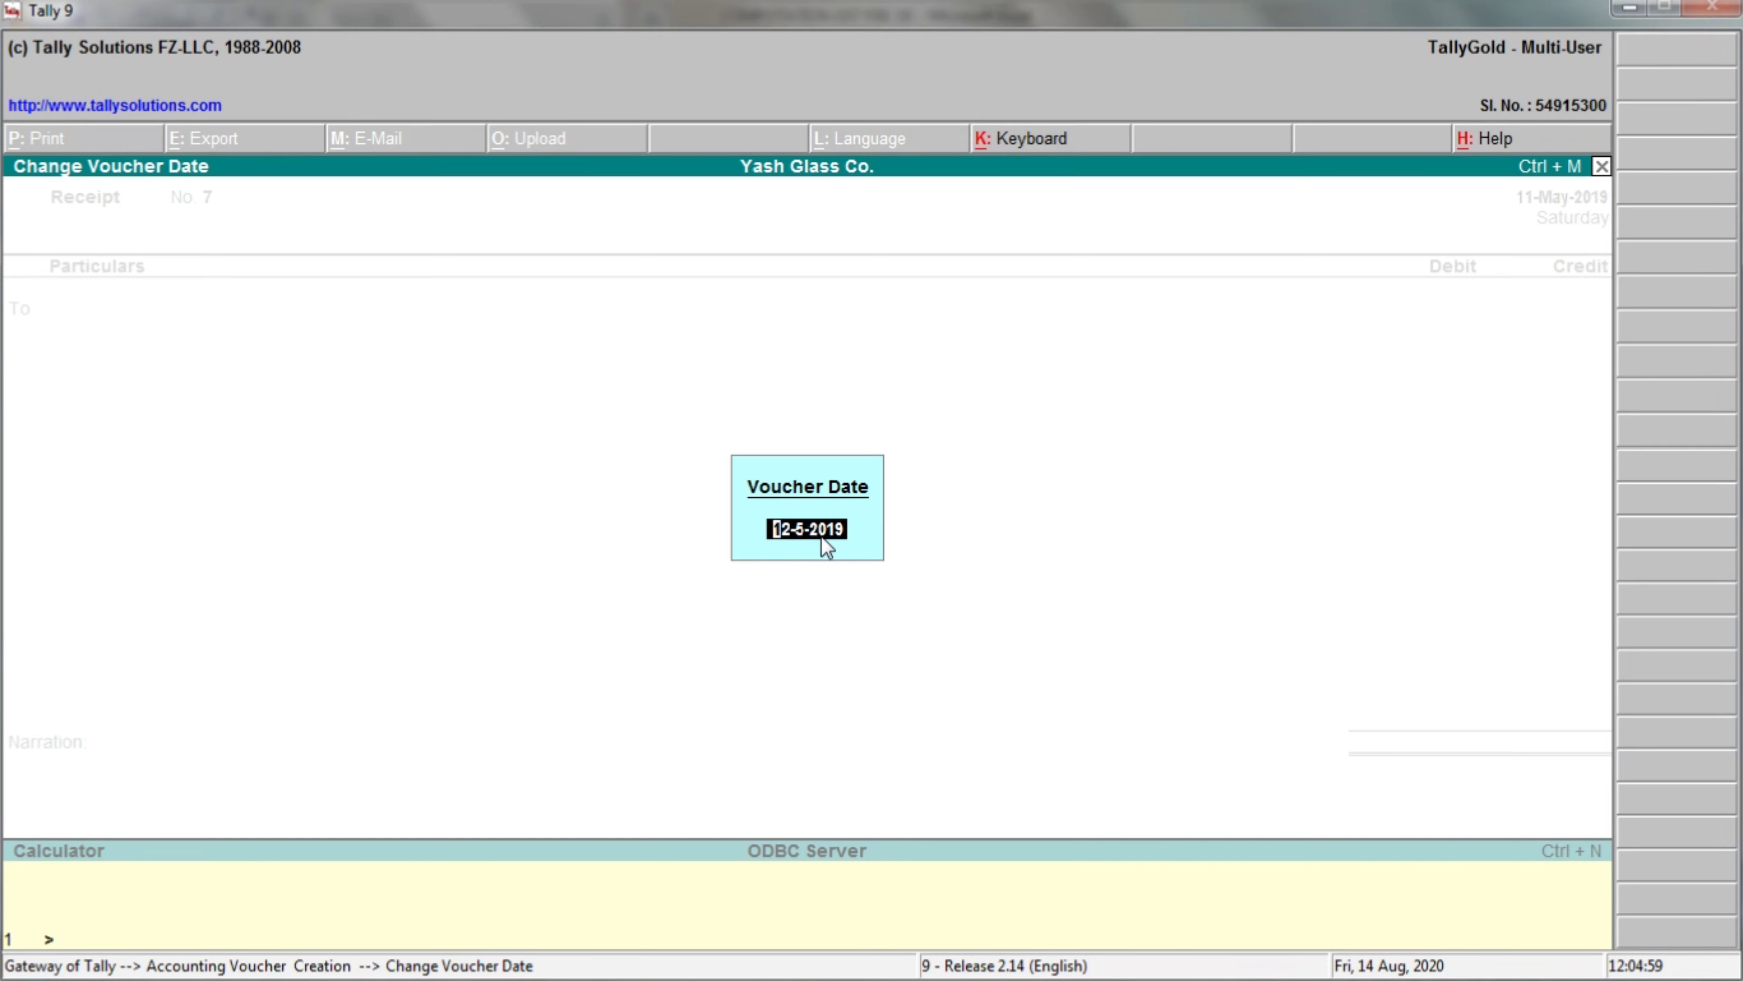
{"action": "key", "text": "Return"}
Switch to the Excel worksheet, examine the security receive entry's debit and credit lines in rows 21 and 22, and return to Tally.
{"action": "key", "text": "alt+Tab"}
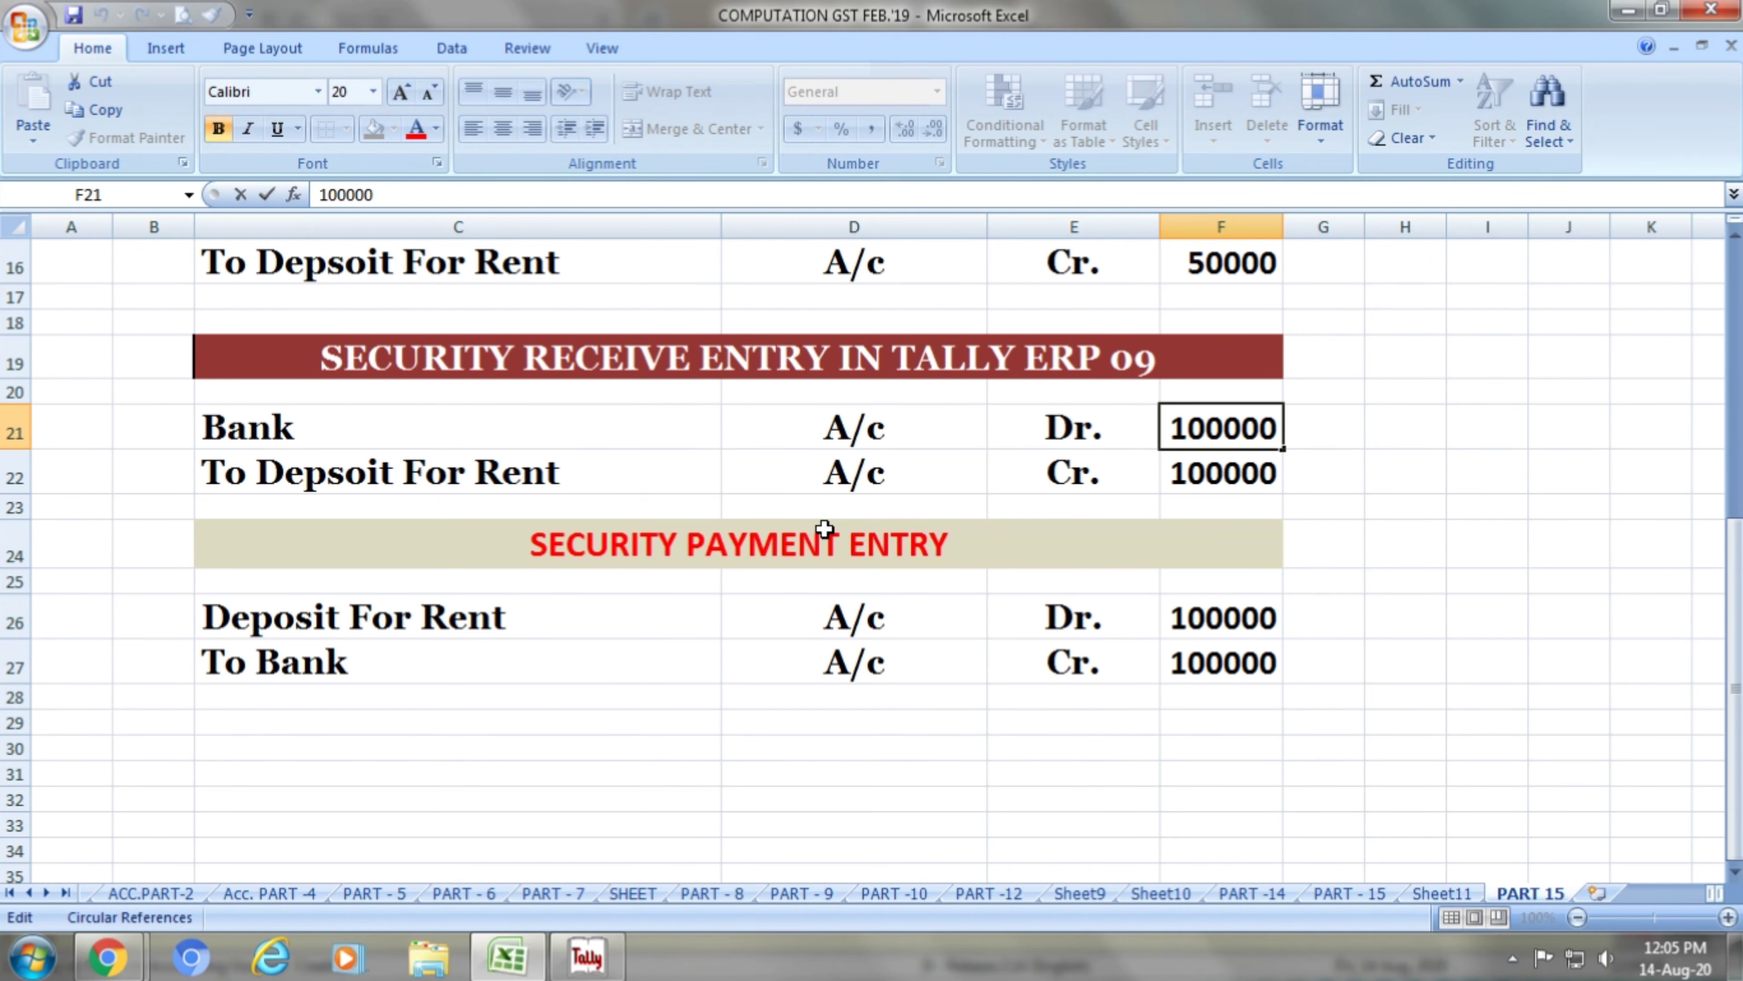
{"action": "left_click", "coordinate": [495, 424]}
{"action": "left_click", "coordinate": [904, 422]}
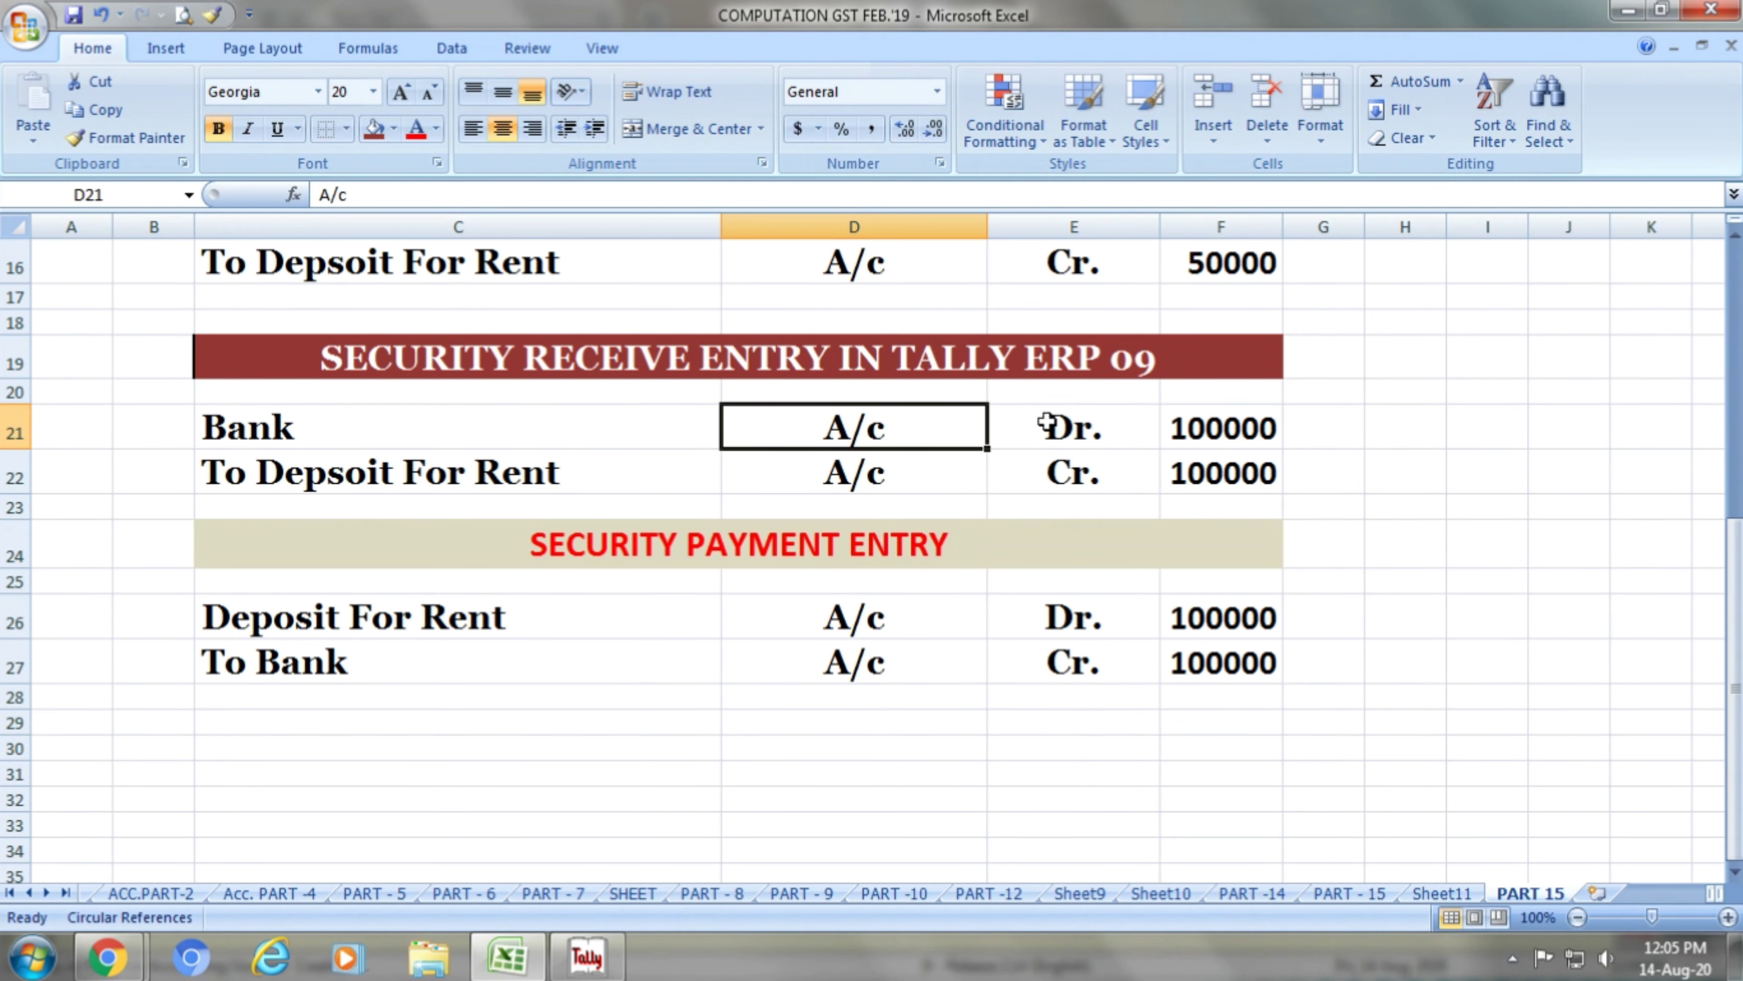
{"action": "left_click", "coordinate": [1047, 422]}
{"action": "left_click", "coordinate": [1210, 420]}
{"action": "key", "text": "alt+Tab"}
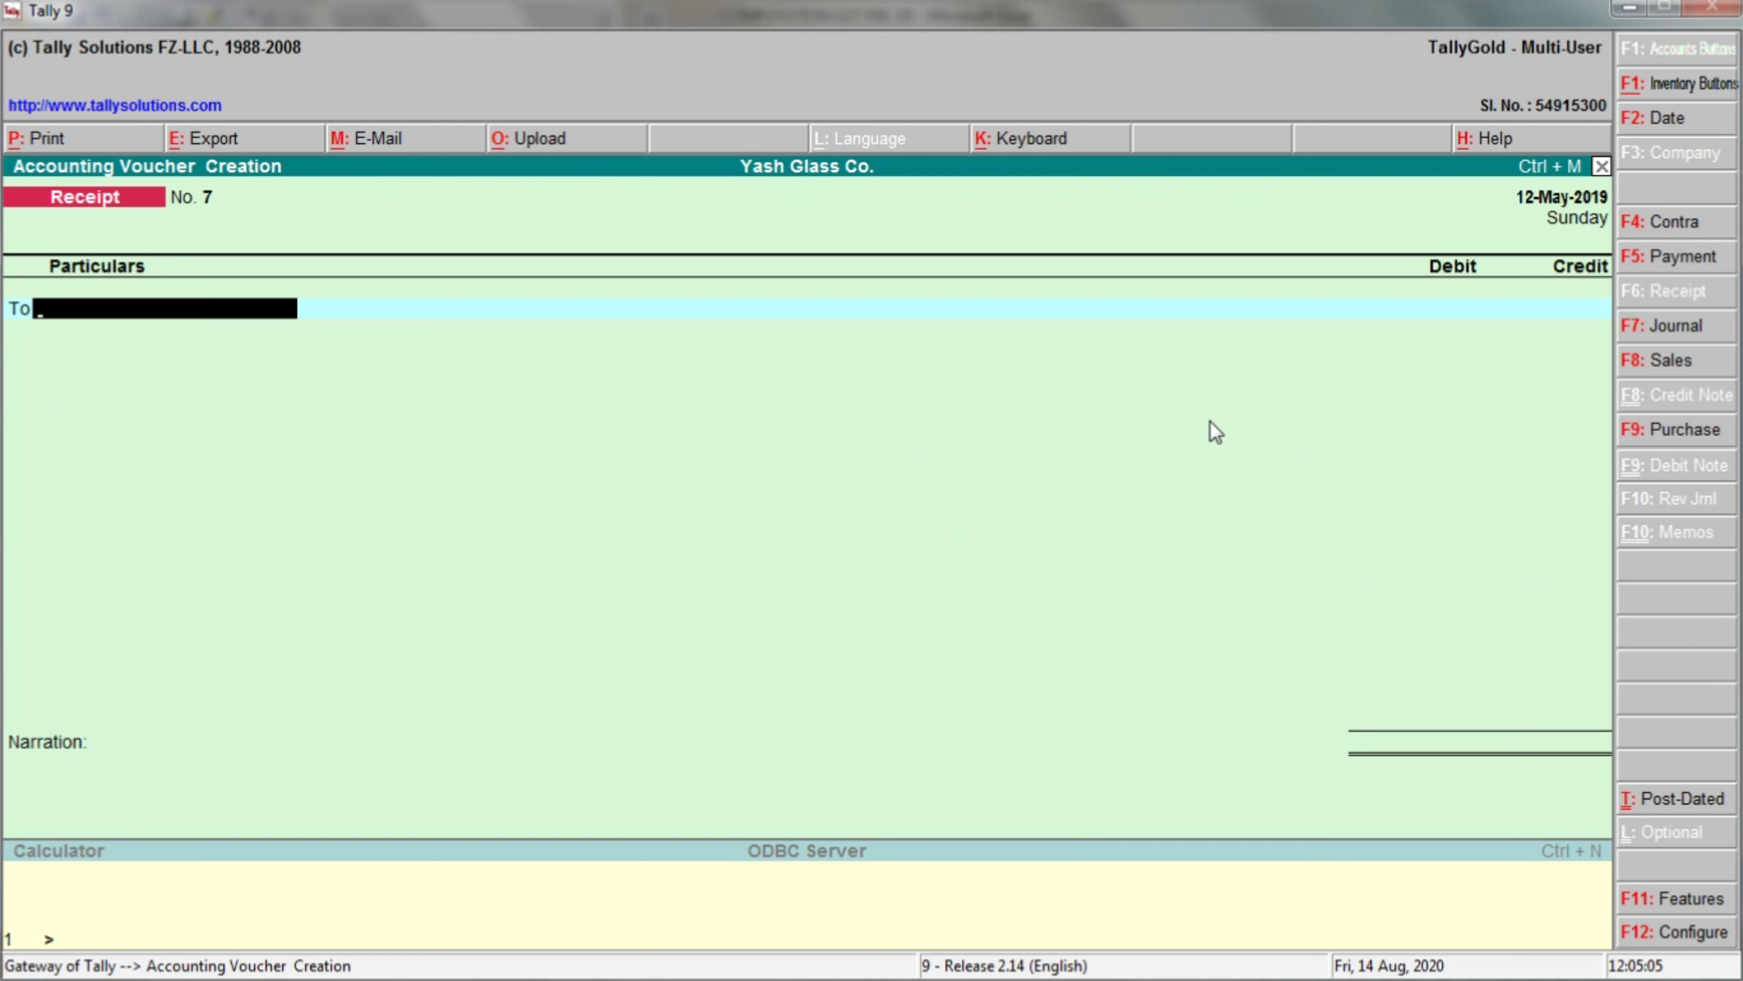
{"action": "key", "text": "alt+Tab"}
{"action": "left_click", "coordinate": [589, 486]}
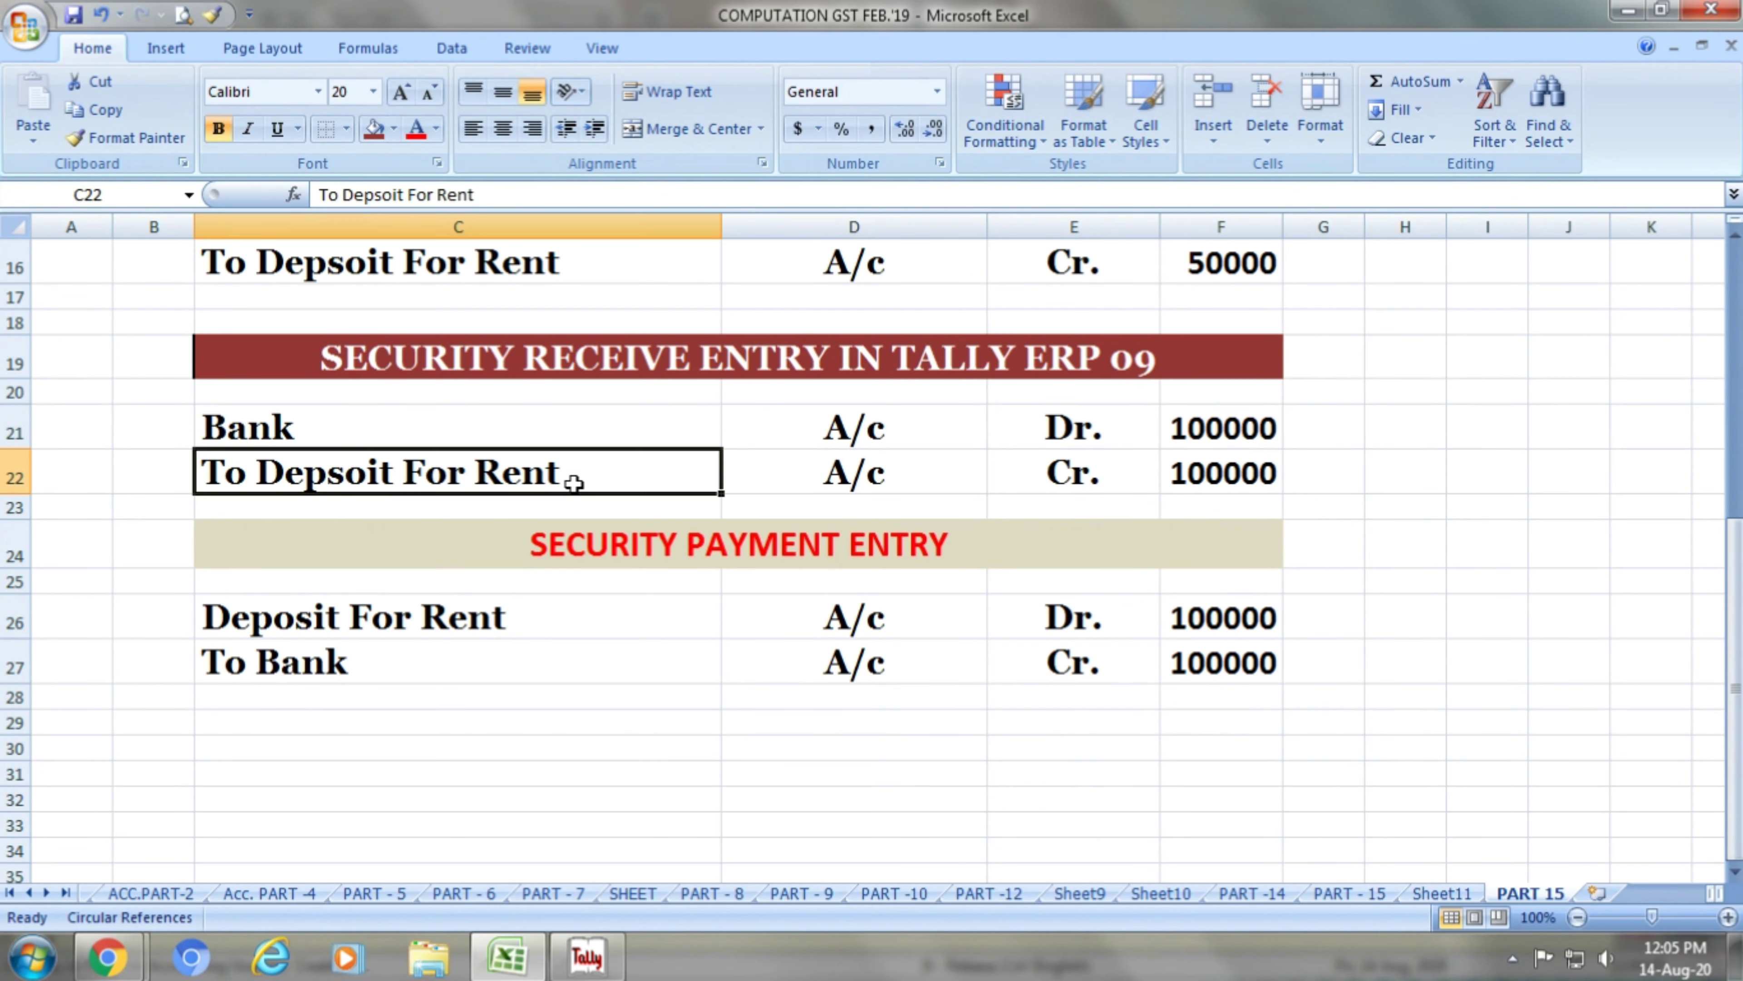
{"action": "left_click", "coordinate": [834, 477]}
{"action": "left_click", "coordinate": [1107, 479]}
{"action": "left_click", "coordinate": [1209, 479]}
{"action": "key", "text": "alt+Tab"}
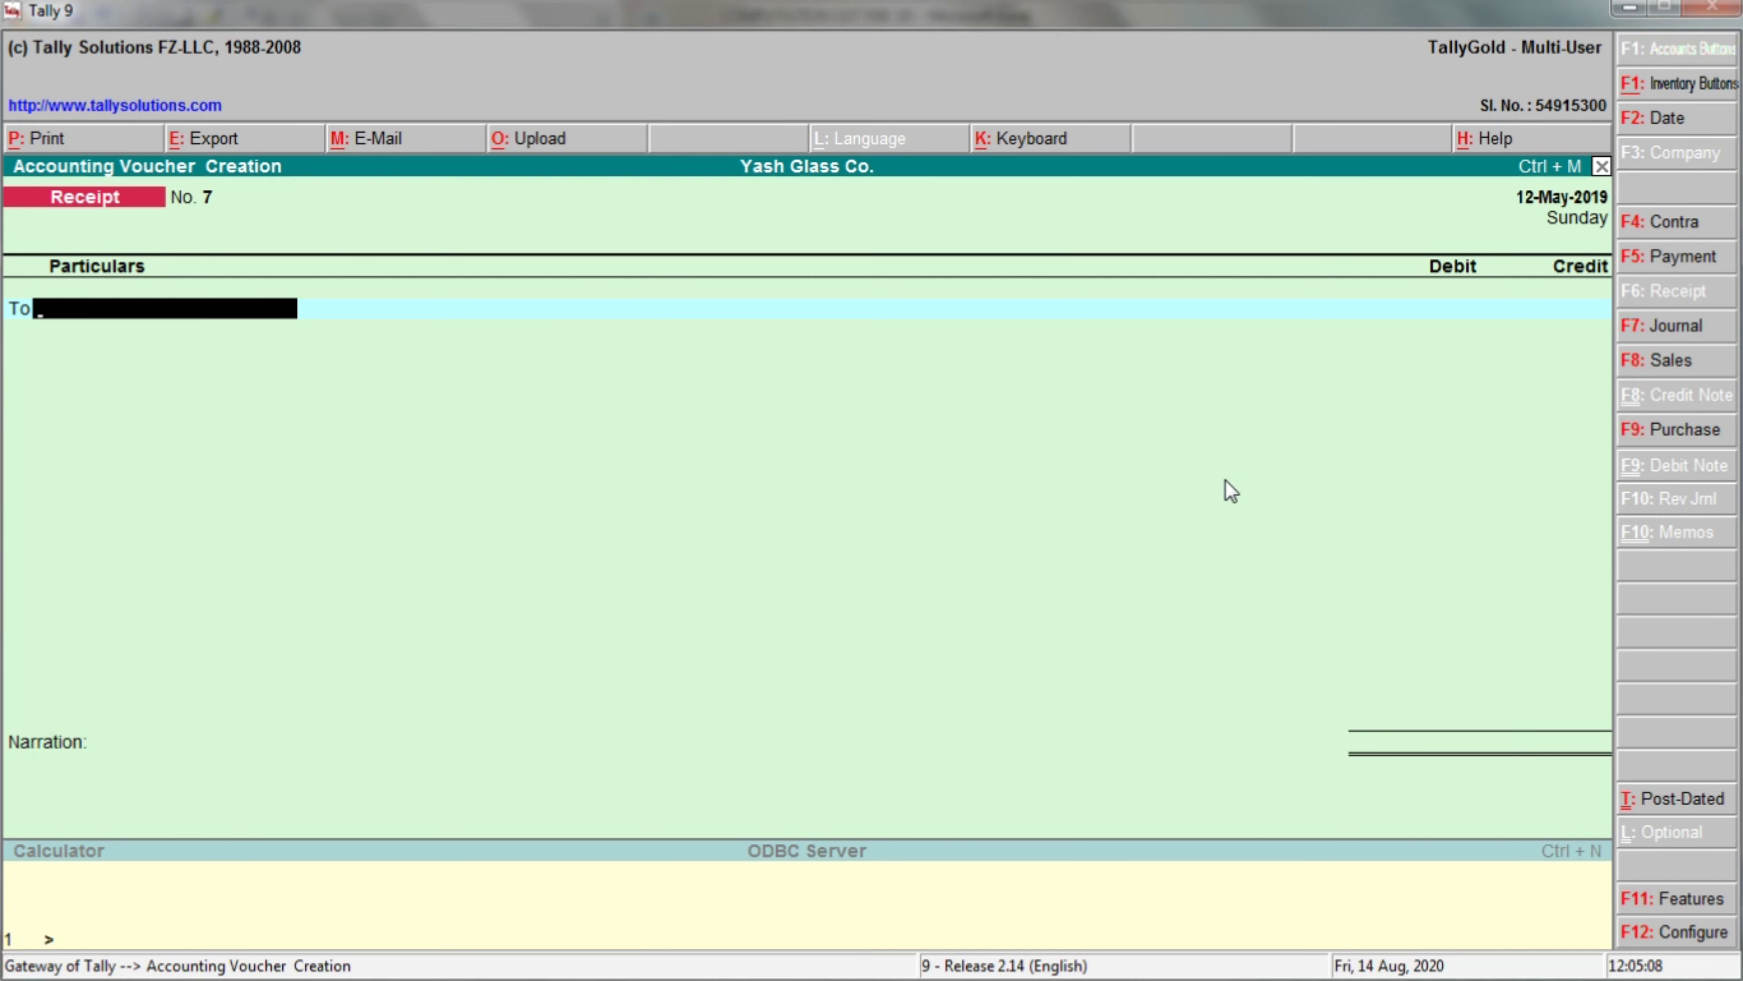
Credit the DEPOSIT FOR RENT ledger with 10000 in the receipt voucher, against OBC BANK.
{"action": "type", "text": "De"}
{"action": "key", "text": "Return"}
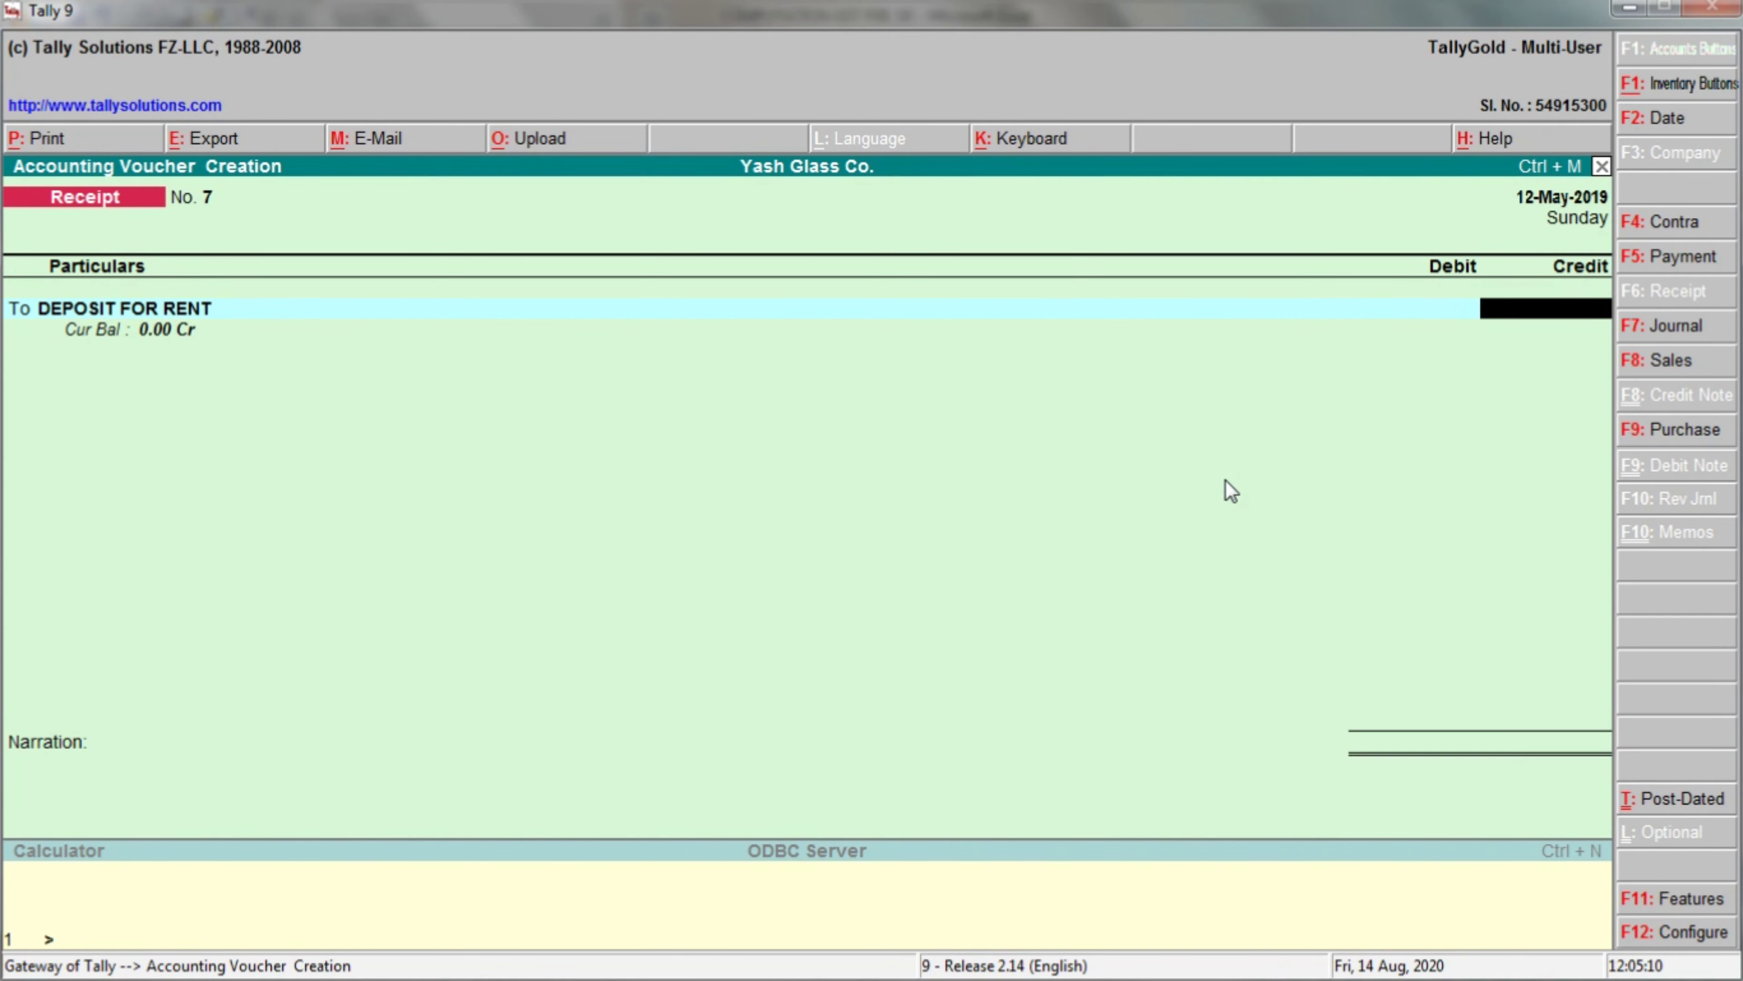
{"action": "key", "text": "alt+Tab"}
{"action": "key", "text": "alt+Tab"}
{"action": "type", "text": "10000"}
{"action": "key", "text": "Return"}
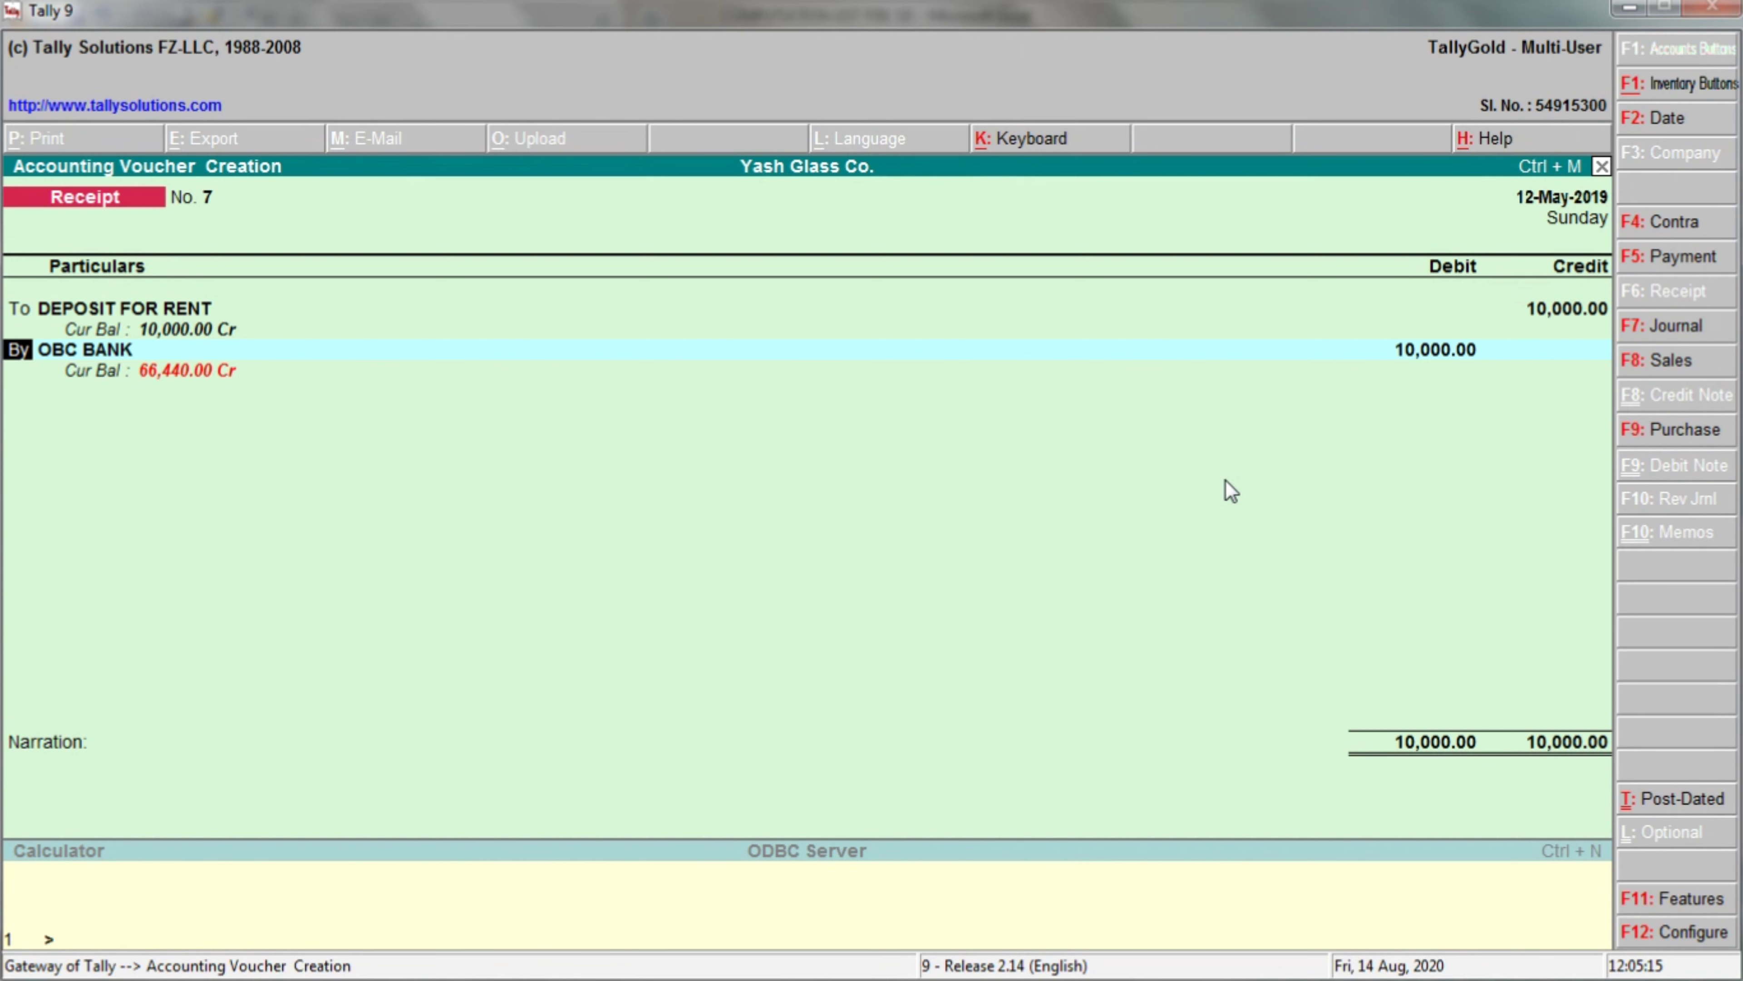
Correct the DEPOSIT FOR RENT credit to 1,00,000, keep OBC BANK as the debit, and save the receipt voucher.
{"action": "key", "text": "BackSpace"}
{"action": "type", "text": "1,00,000"}
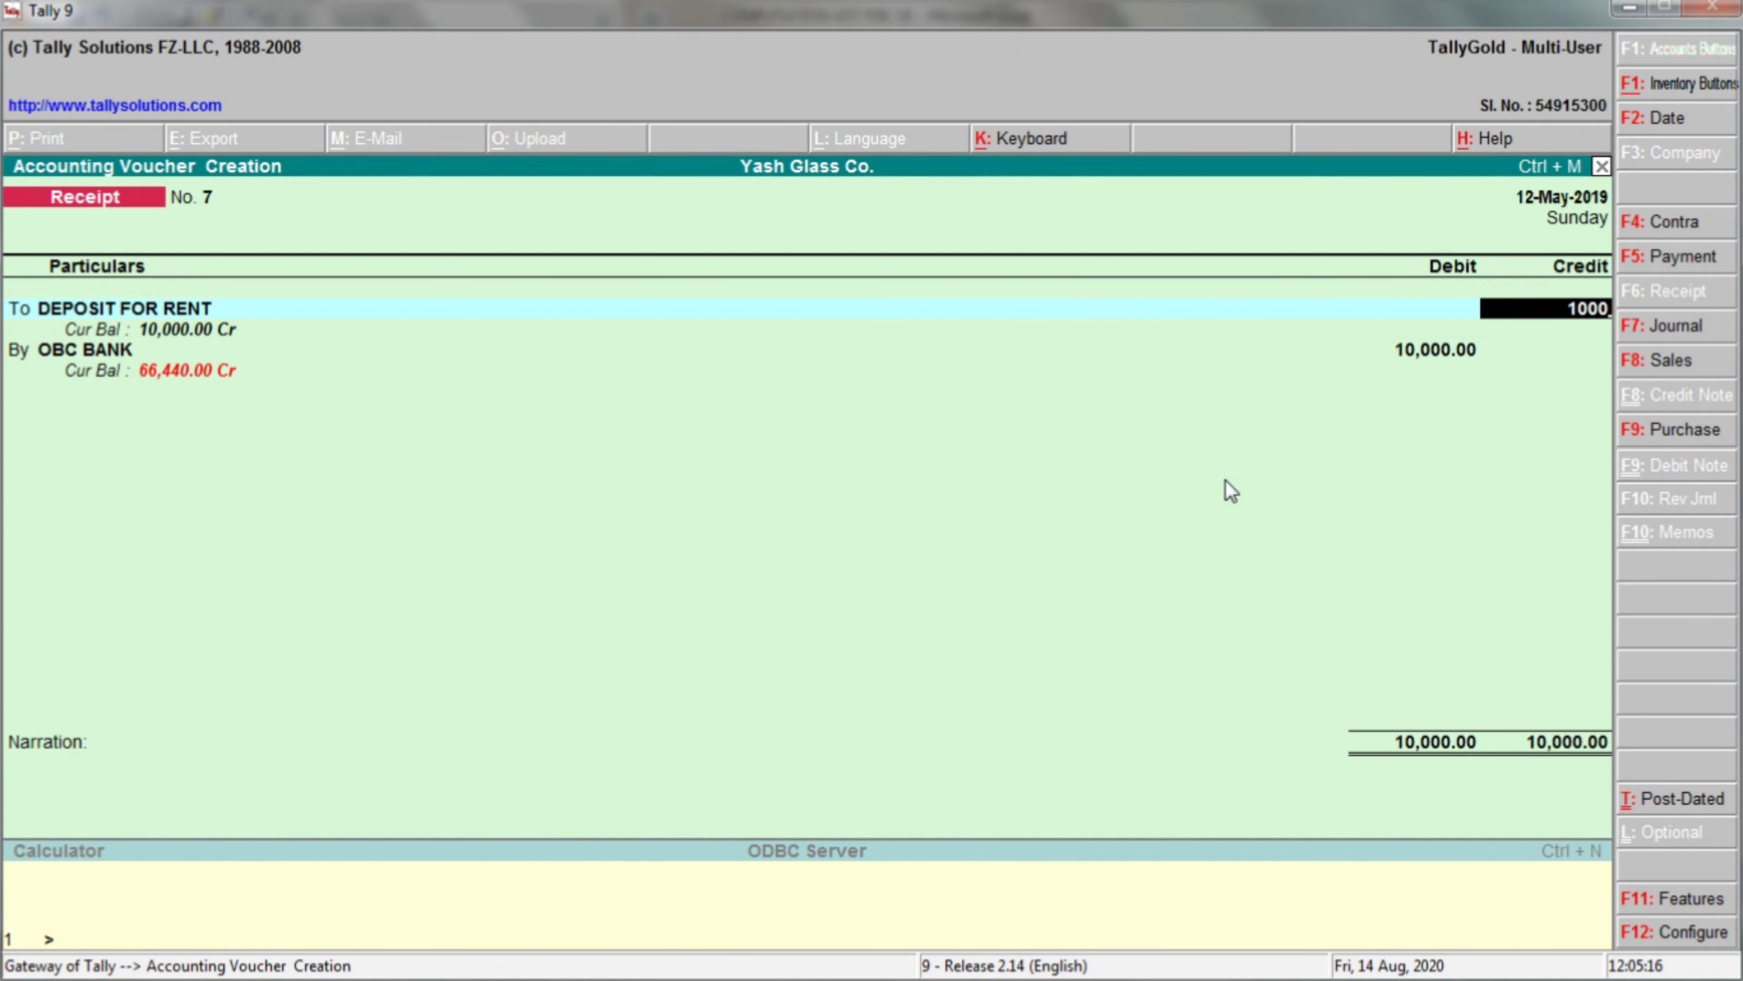
{"action": "key", "text": "Return"}
{"action": "key", "text": "Return"}
{"action": "key", "text": "Return"}
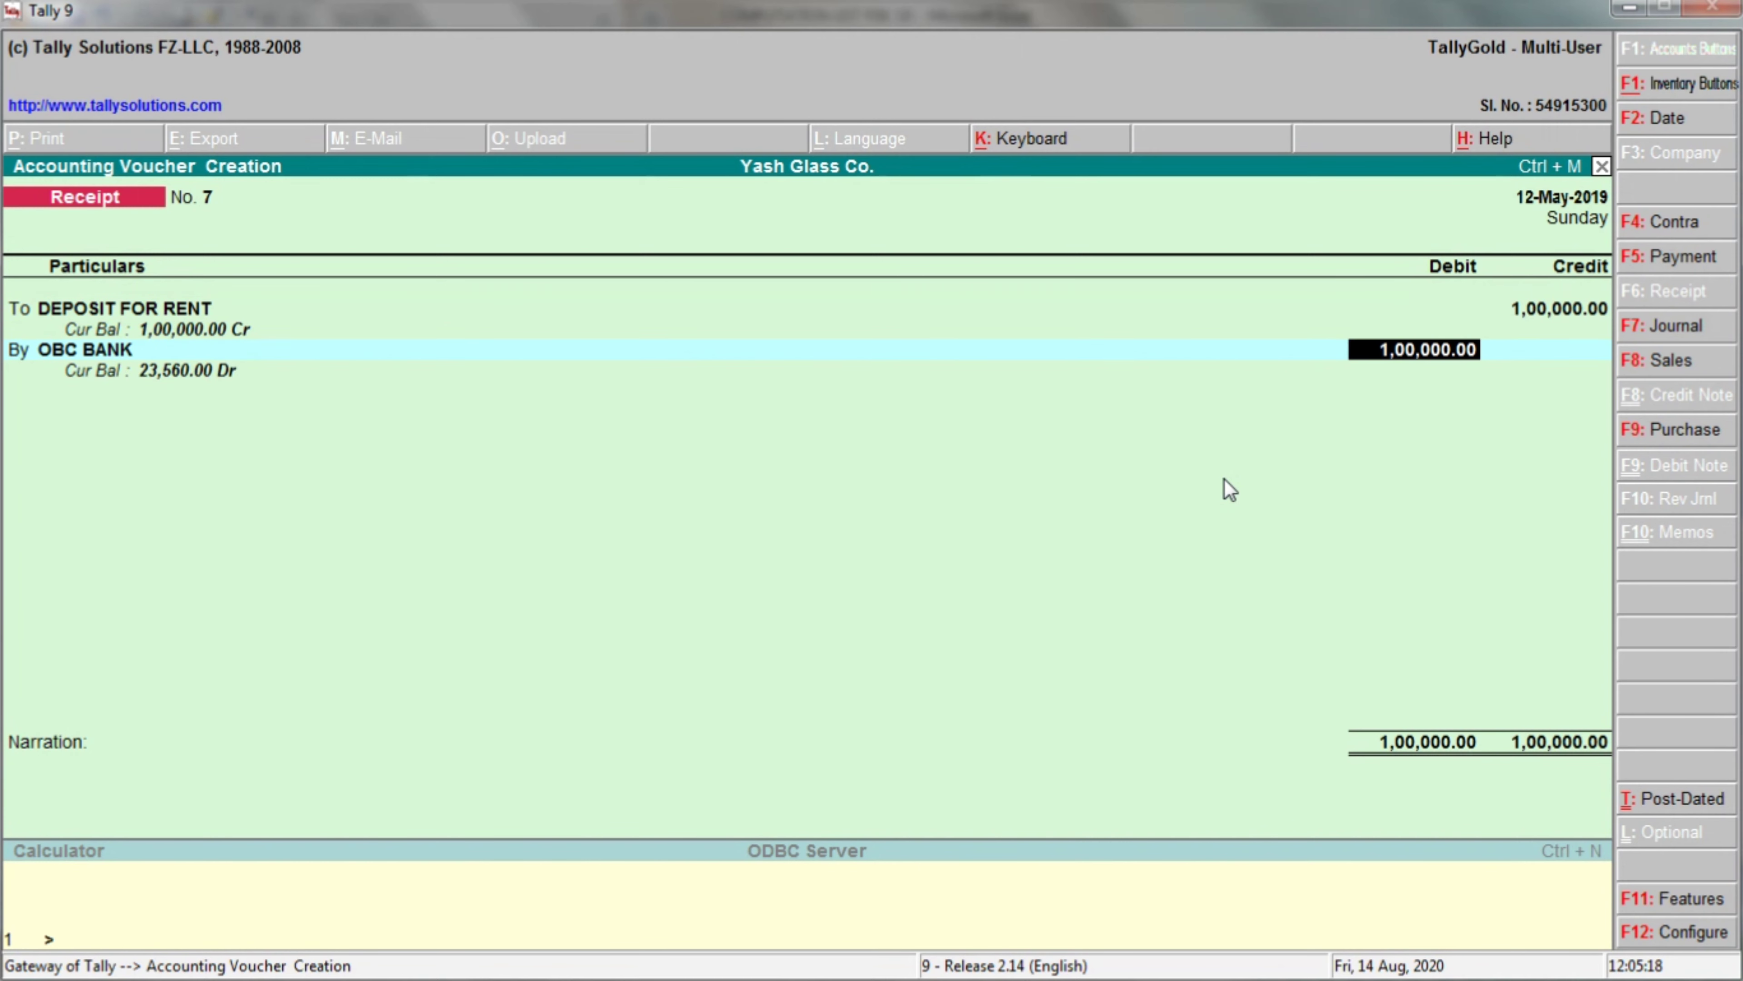
{"action": "key", "text": "Return"}
{"action": "key", "text": "Return"}
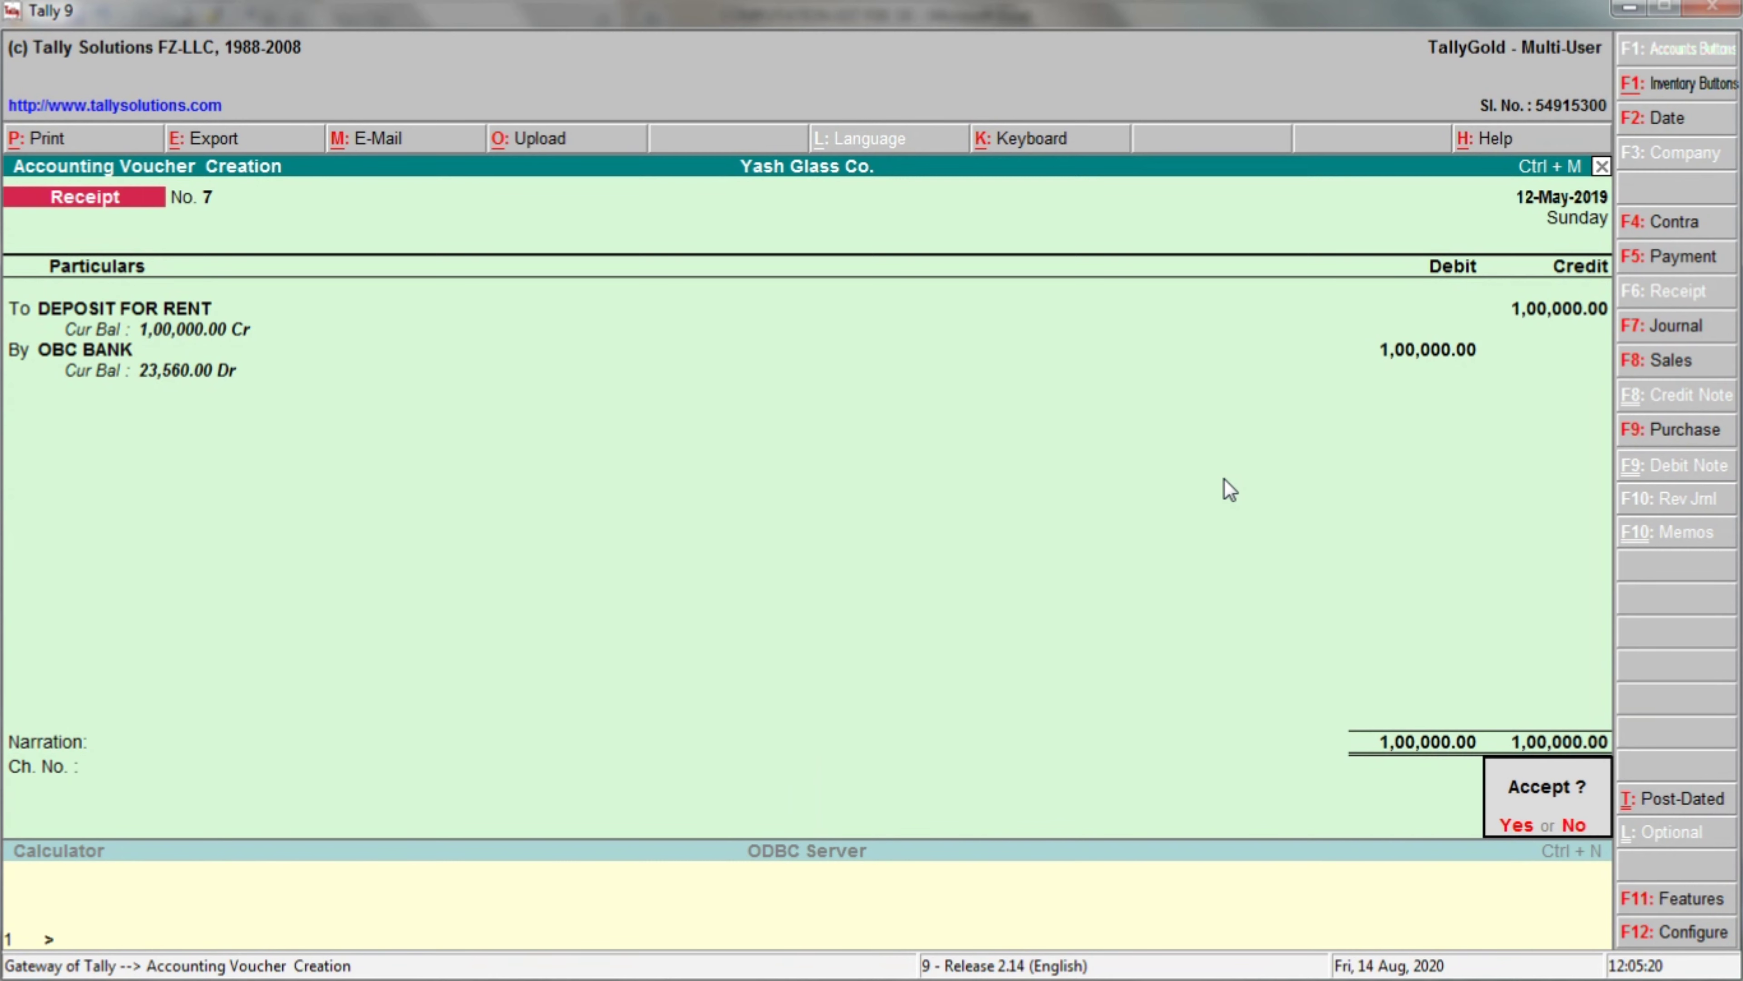
{"action": "key", "text": "Return"}
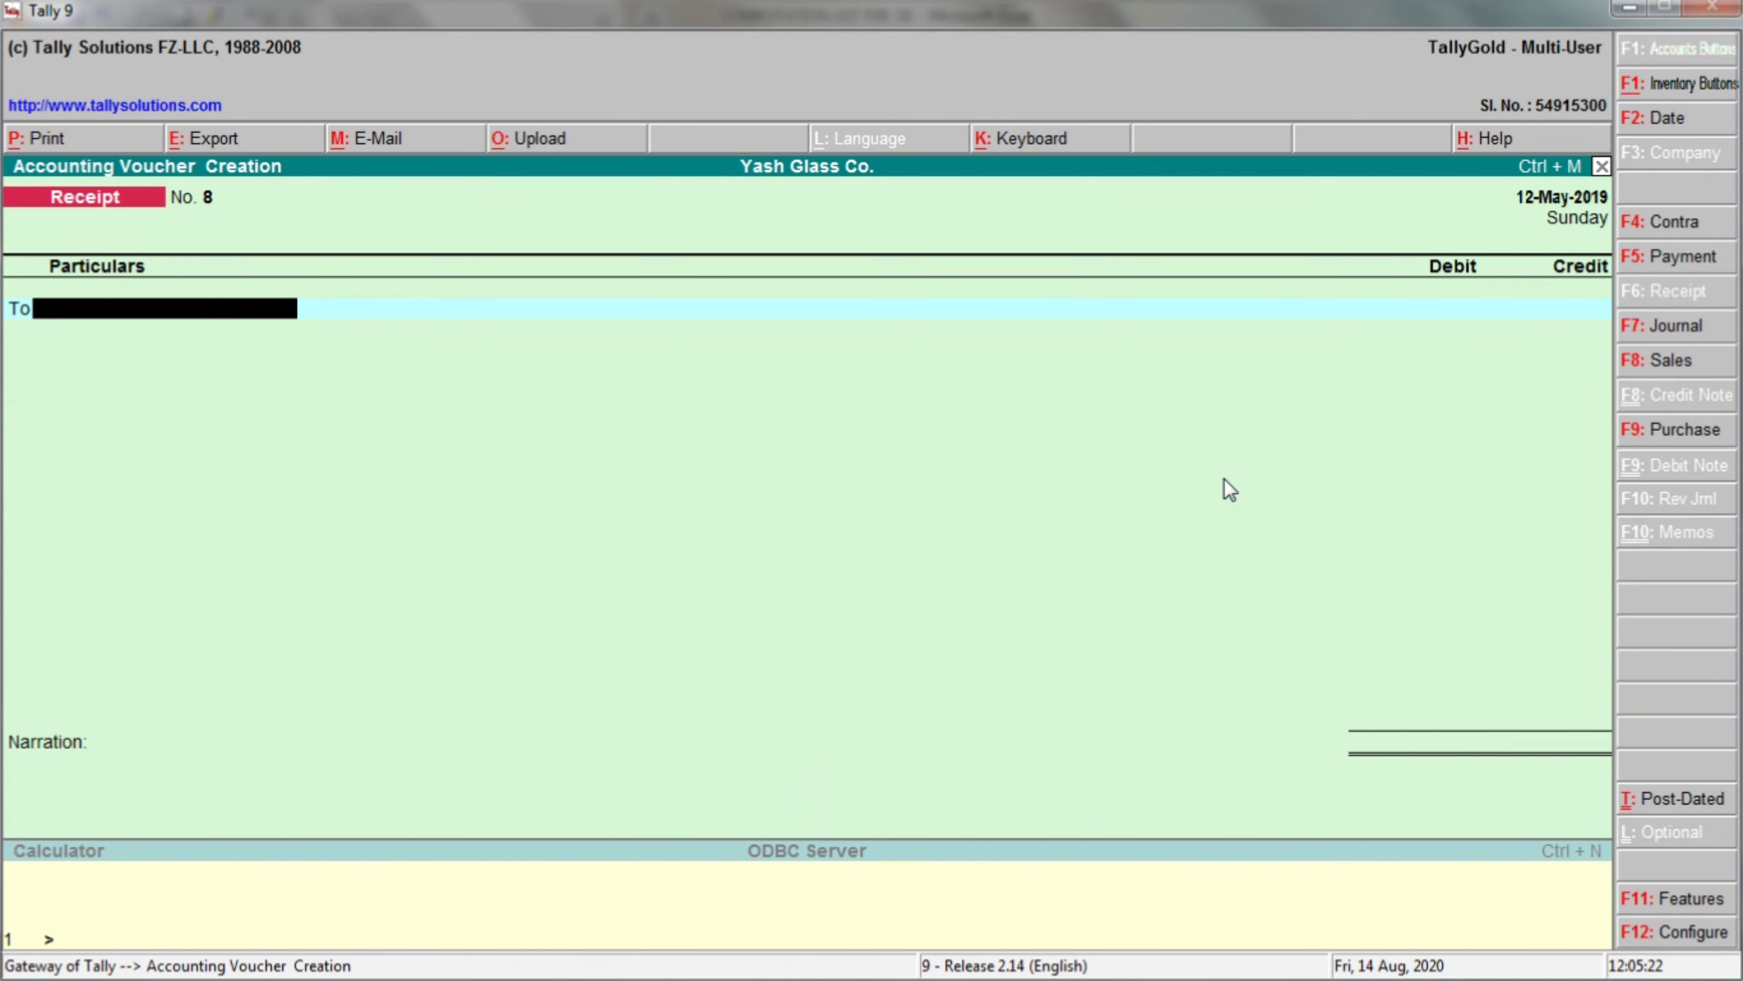
Leave voucher entry, open the detailed Balance Sheet and examine DEPOSIT FOR RENT under Current Liabilities.
{"action": "key", "text": "Escape"}
{"action": "key", "text": "Return"}
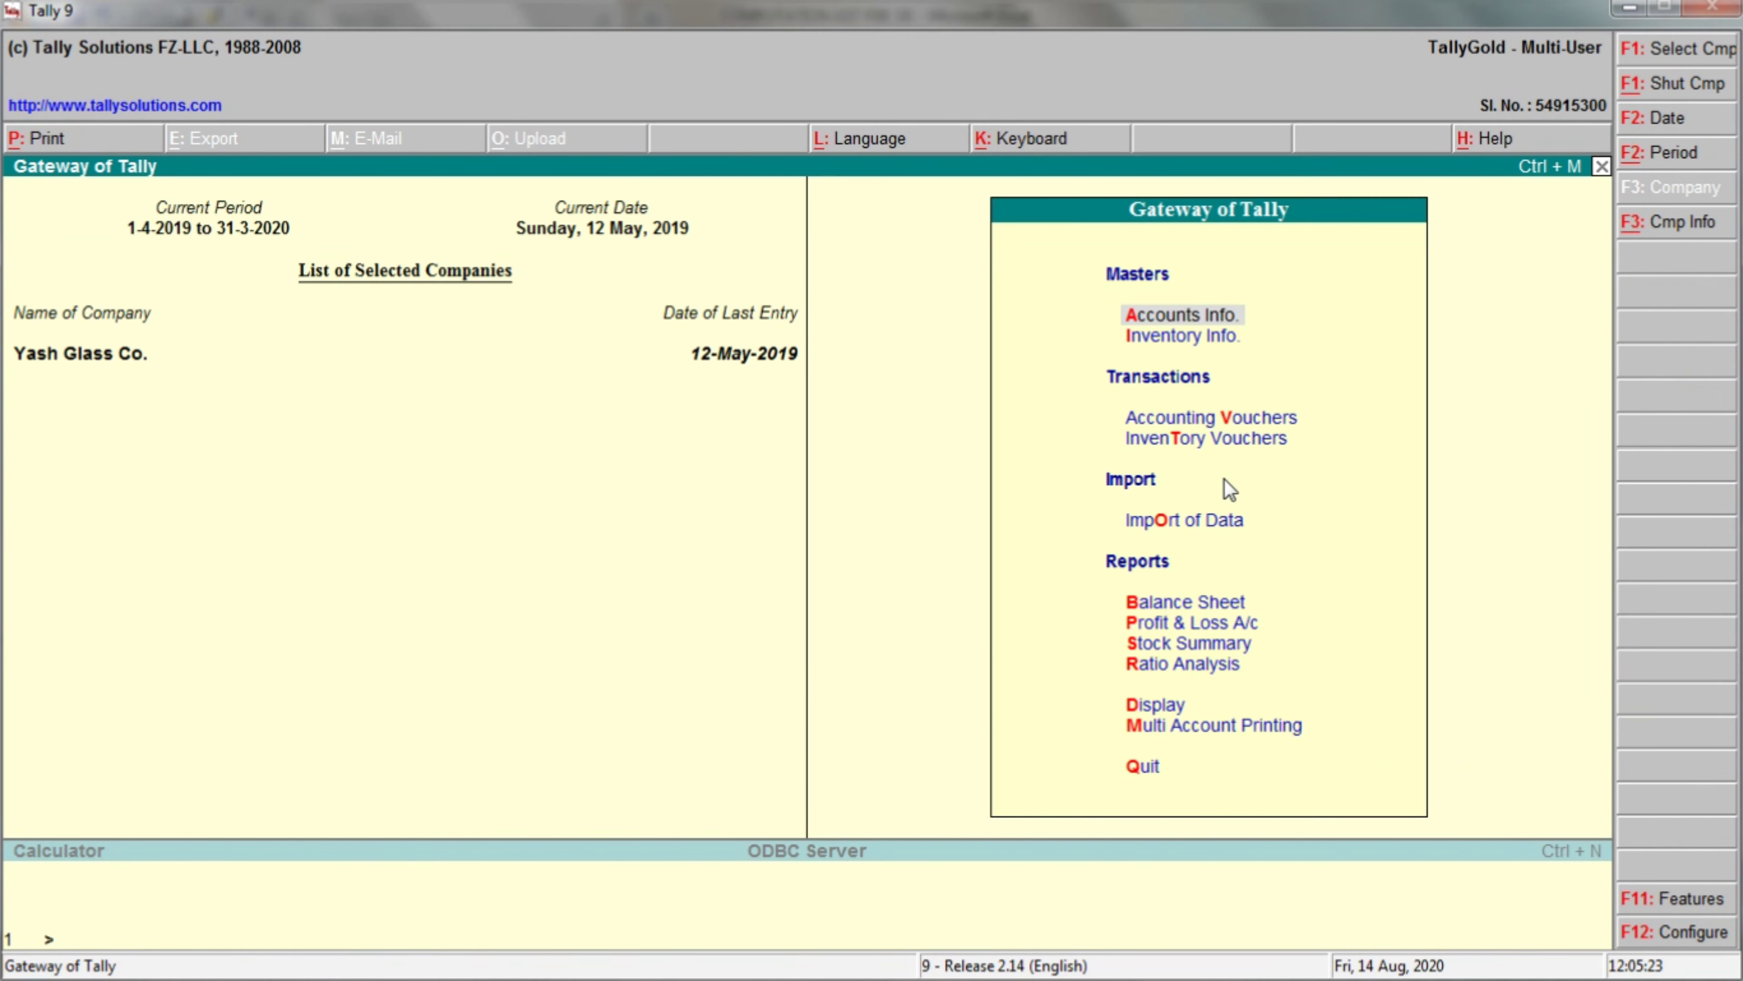
{"action": "left_click", "coordinate": [1186, 597]}
{"action": "key", "text": "alt+F1"}
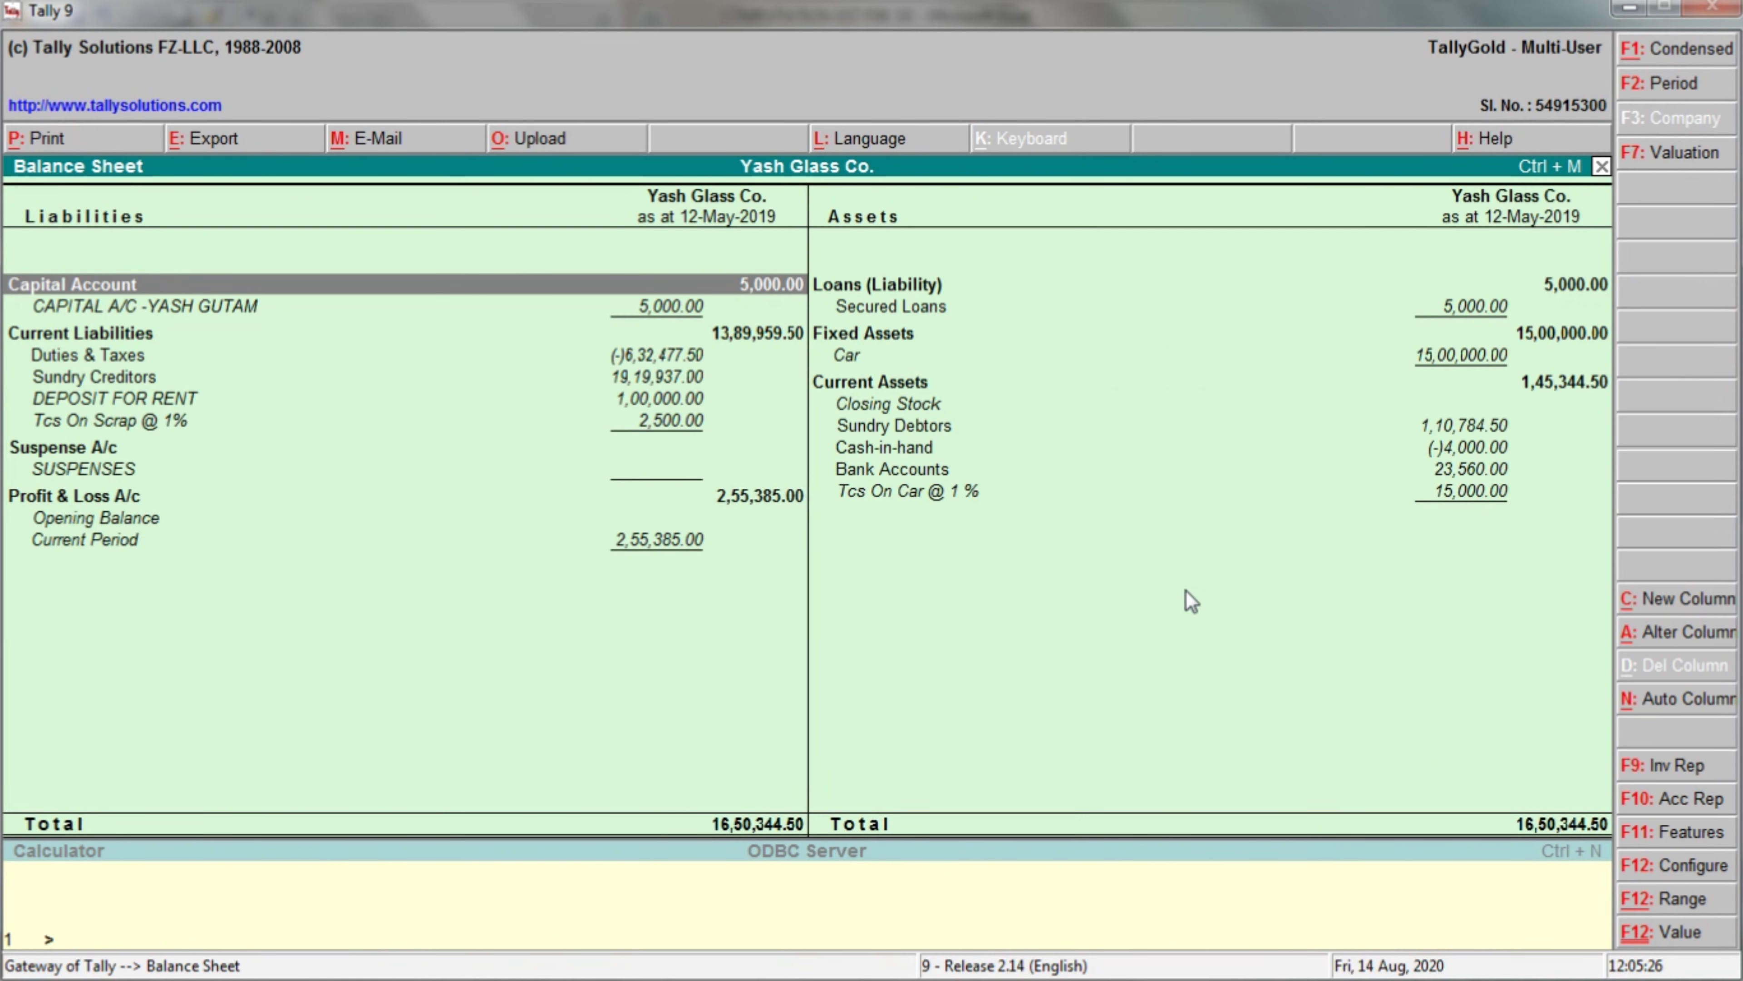
{"action": "key", "text": "Down"}
{"action": "key", "text": "Down"}
{"action": "key", "text": "Down"}
{"action": "key", "text": "Down"}
{"action": "key", "text": "Down"}
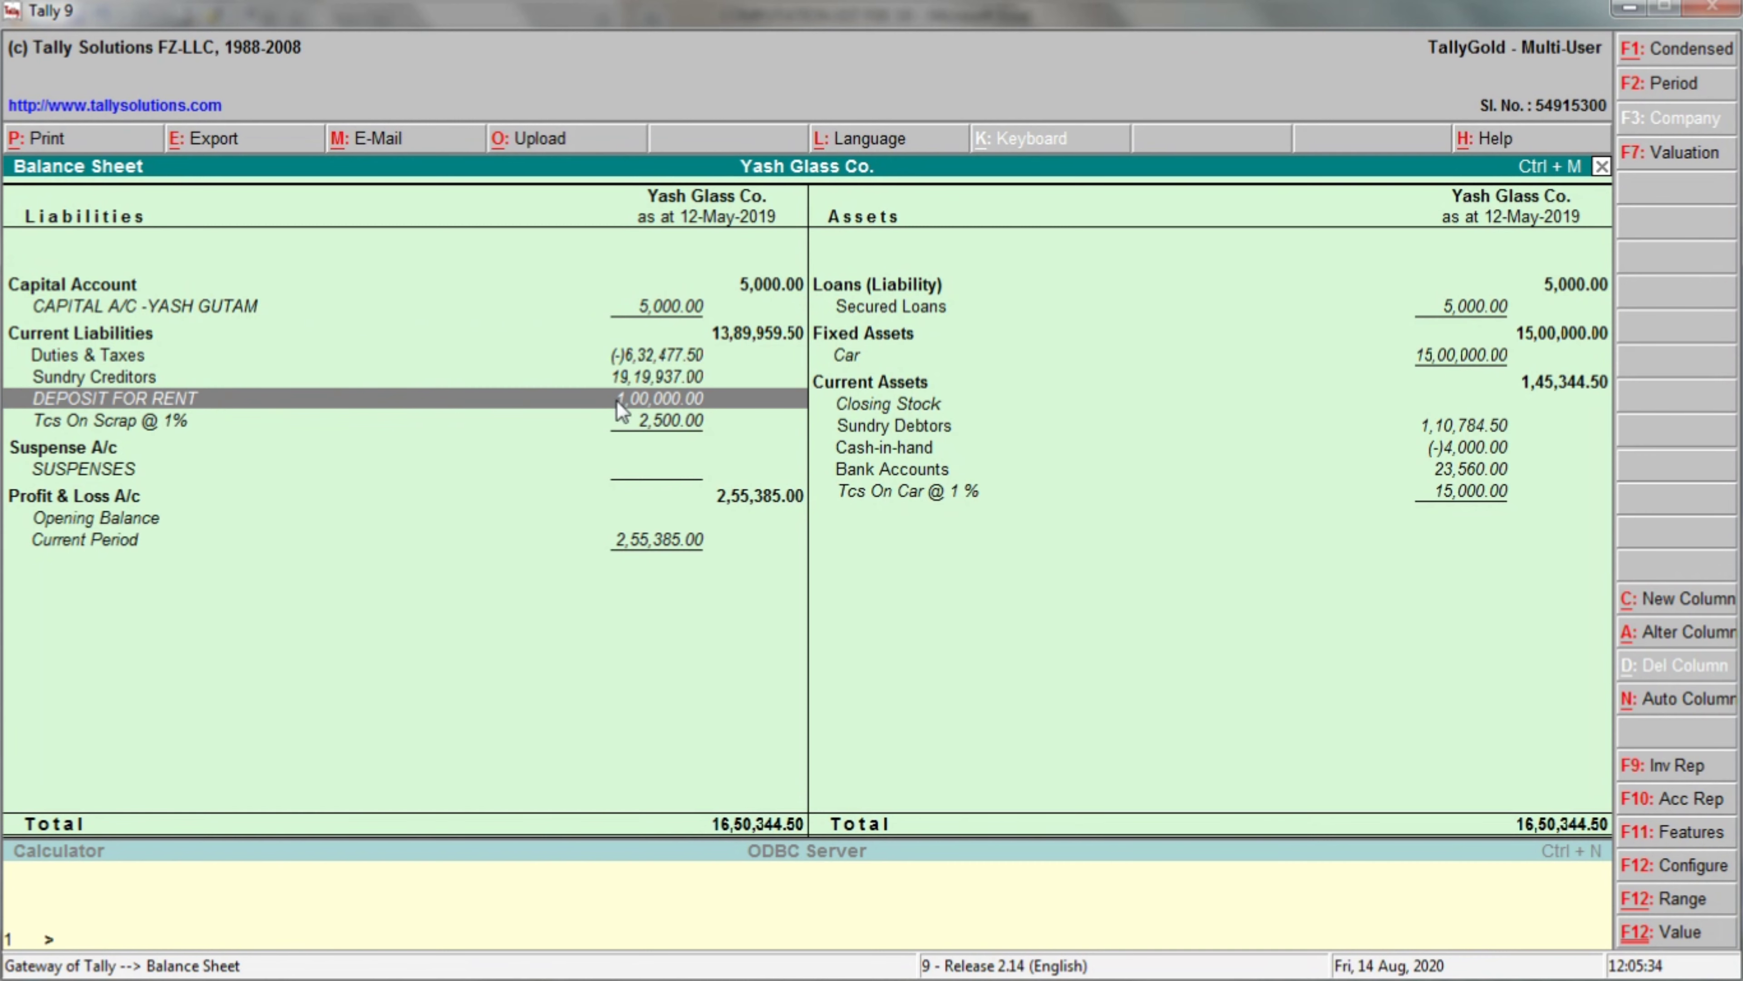
Delete the 12-5-2019 receipt from the DEPOSIT FOR RENT ledger's May vouchers and return to the Gateway of Tally.
{"action": "double_click", "coordinate": [630, 405]}
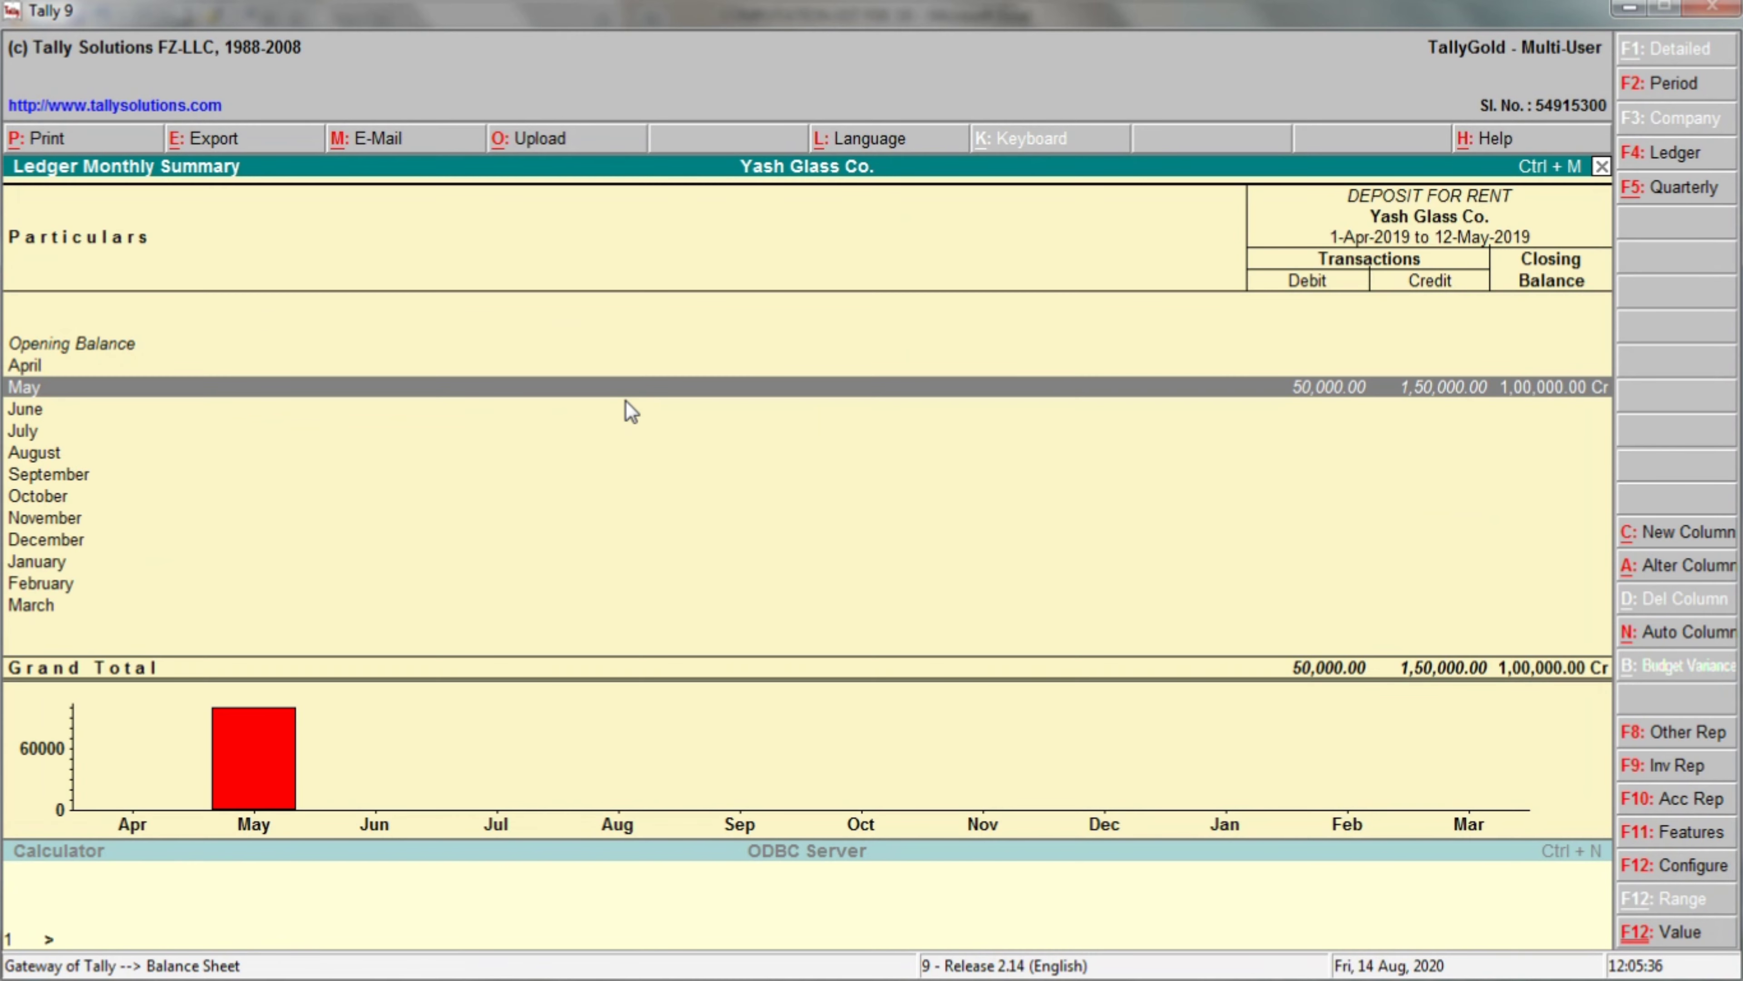
{"action": "key", "text": "Return"}
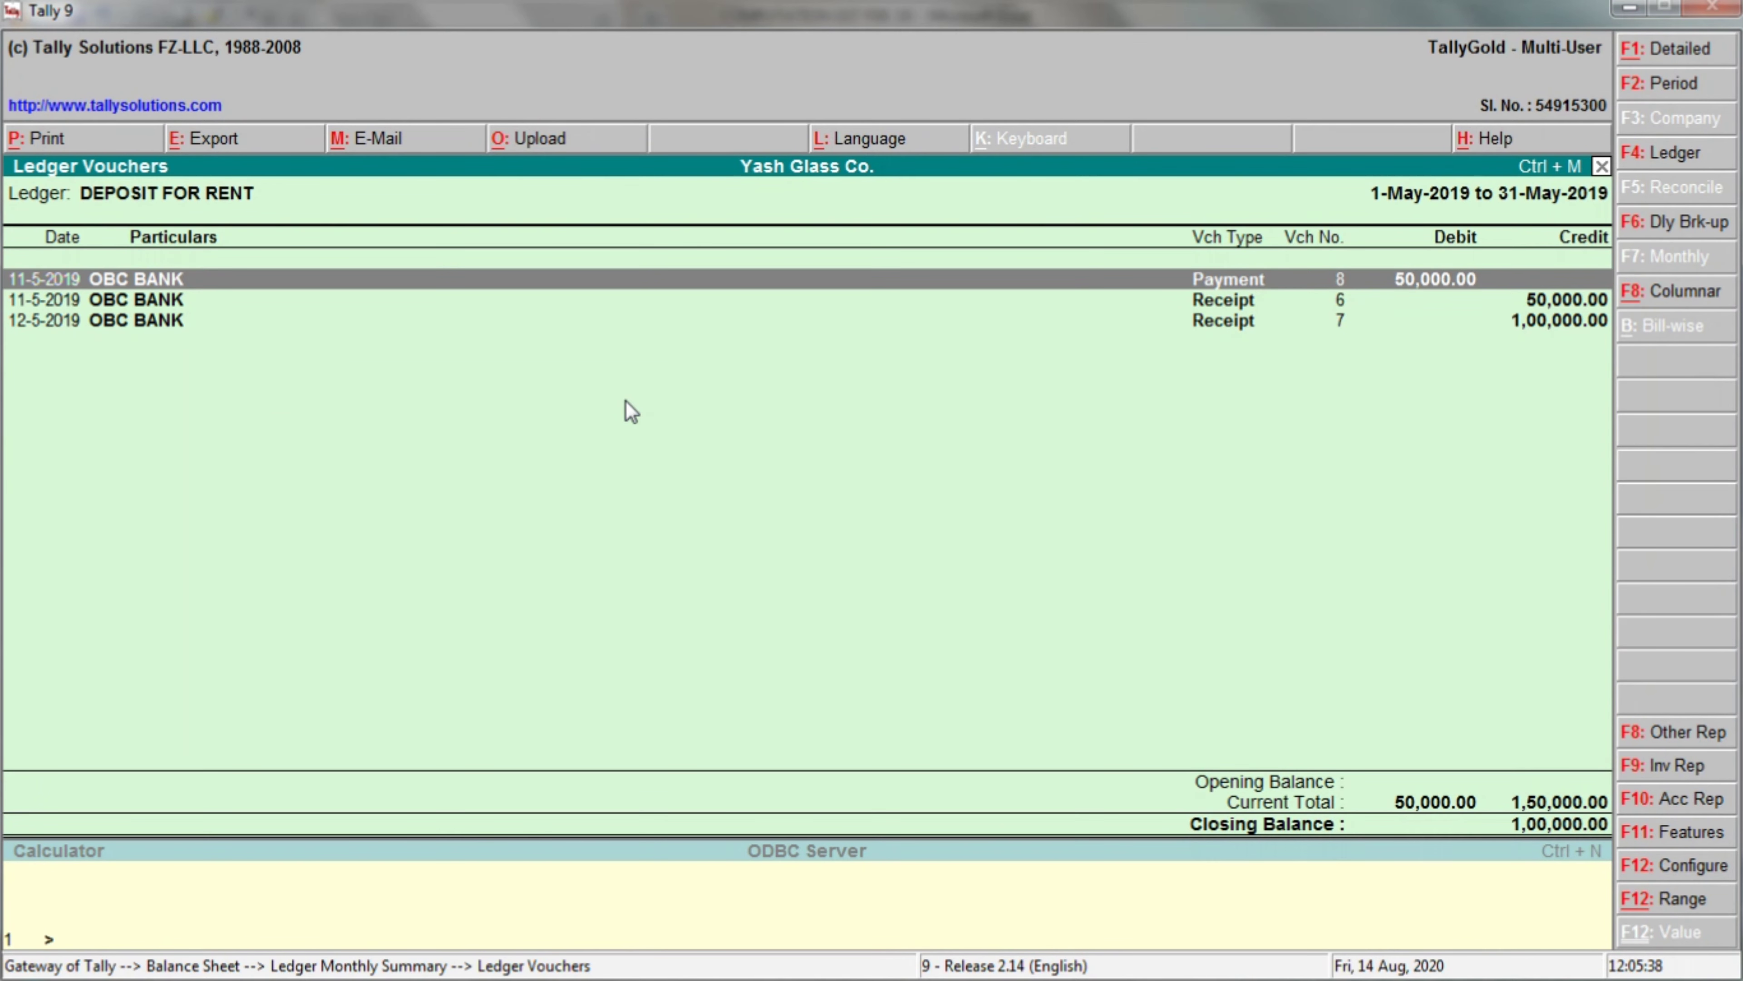
{"action": "key", "text": "Down"}
{"action": "key", "text": "Down"}
{"action": "key", "text": "Up"}
{"action": "key", "text": "Down"}
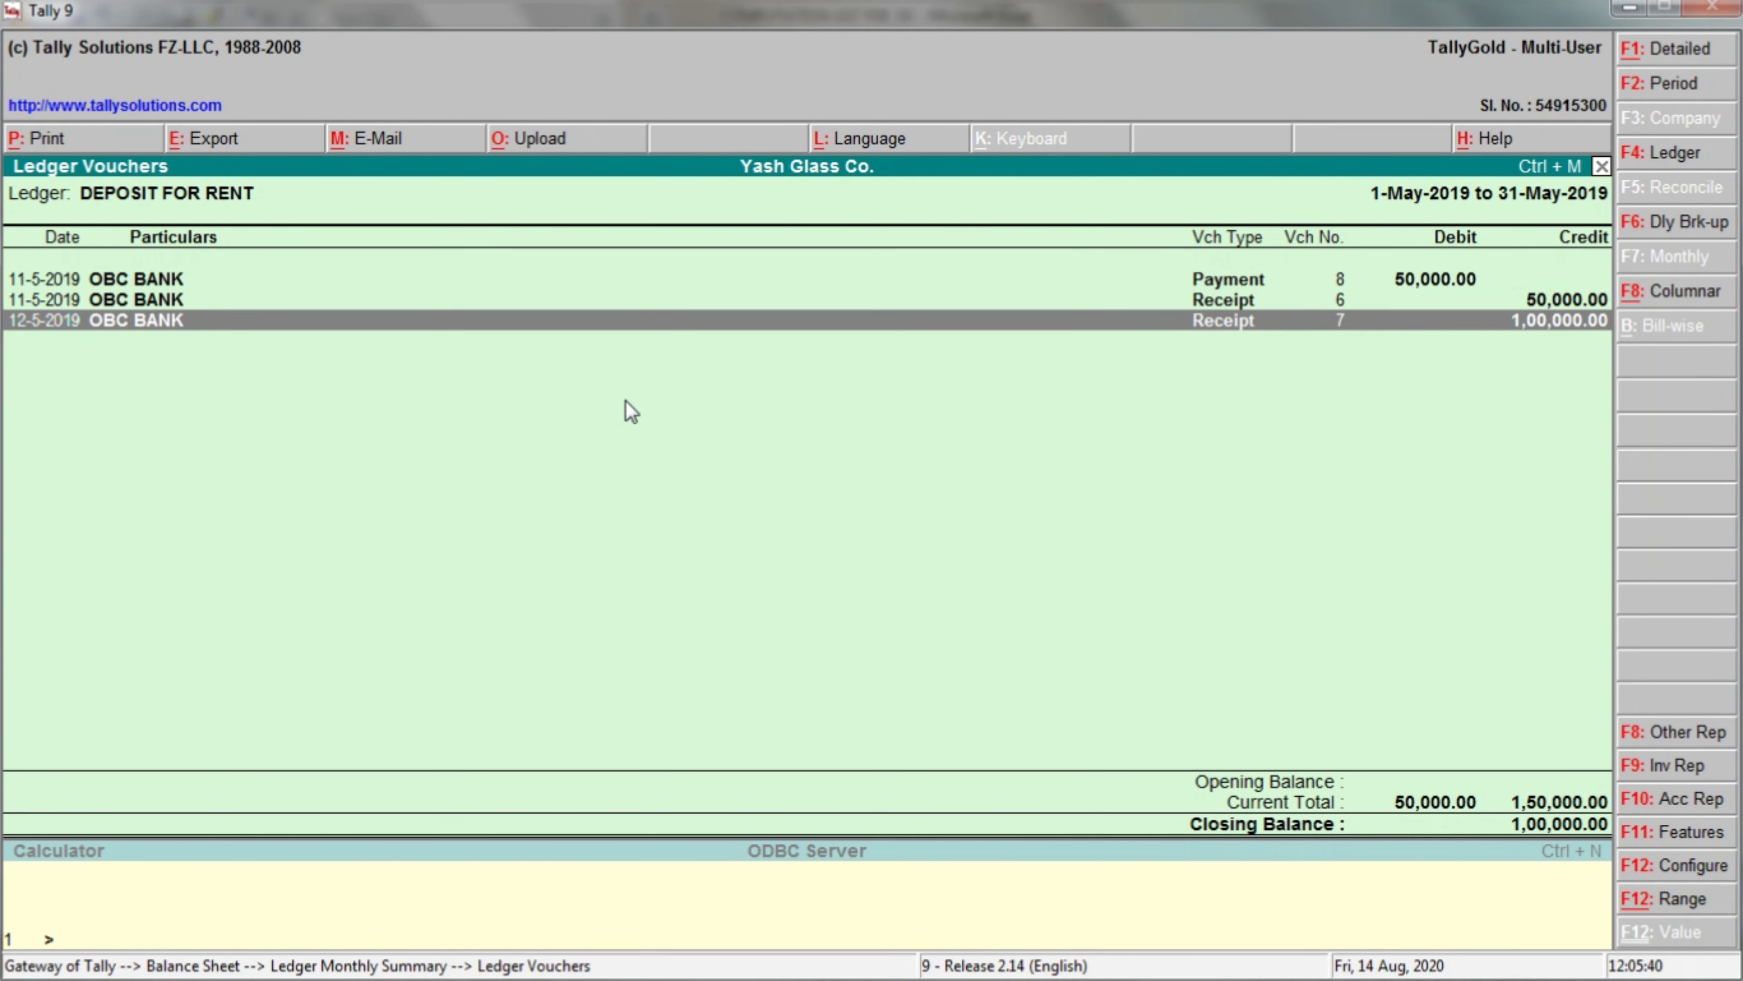
{"action": "key", "text": "alt+d"}
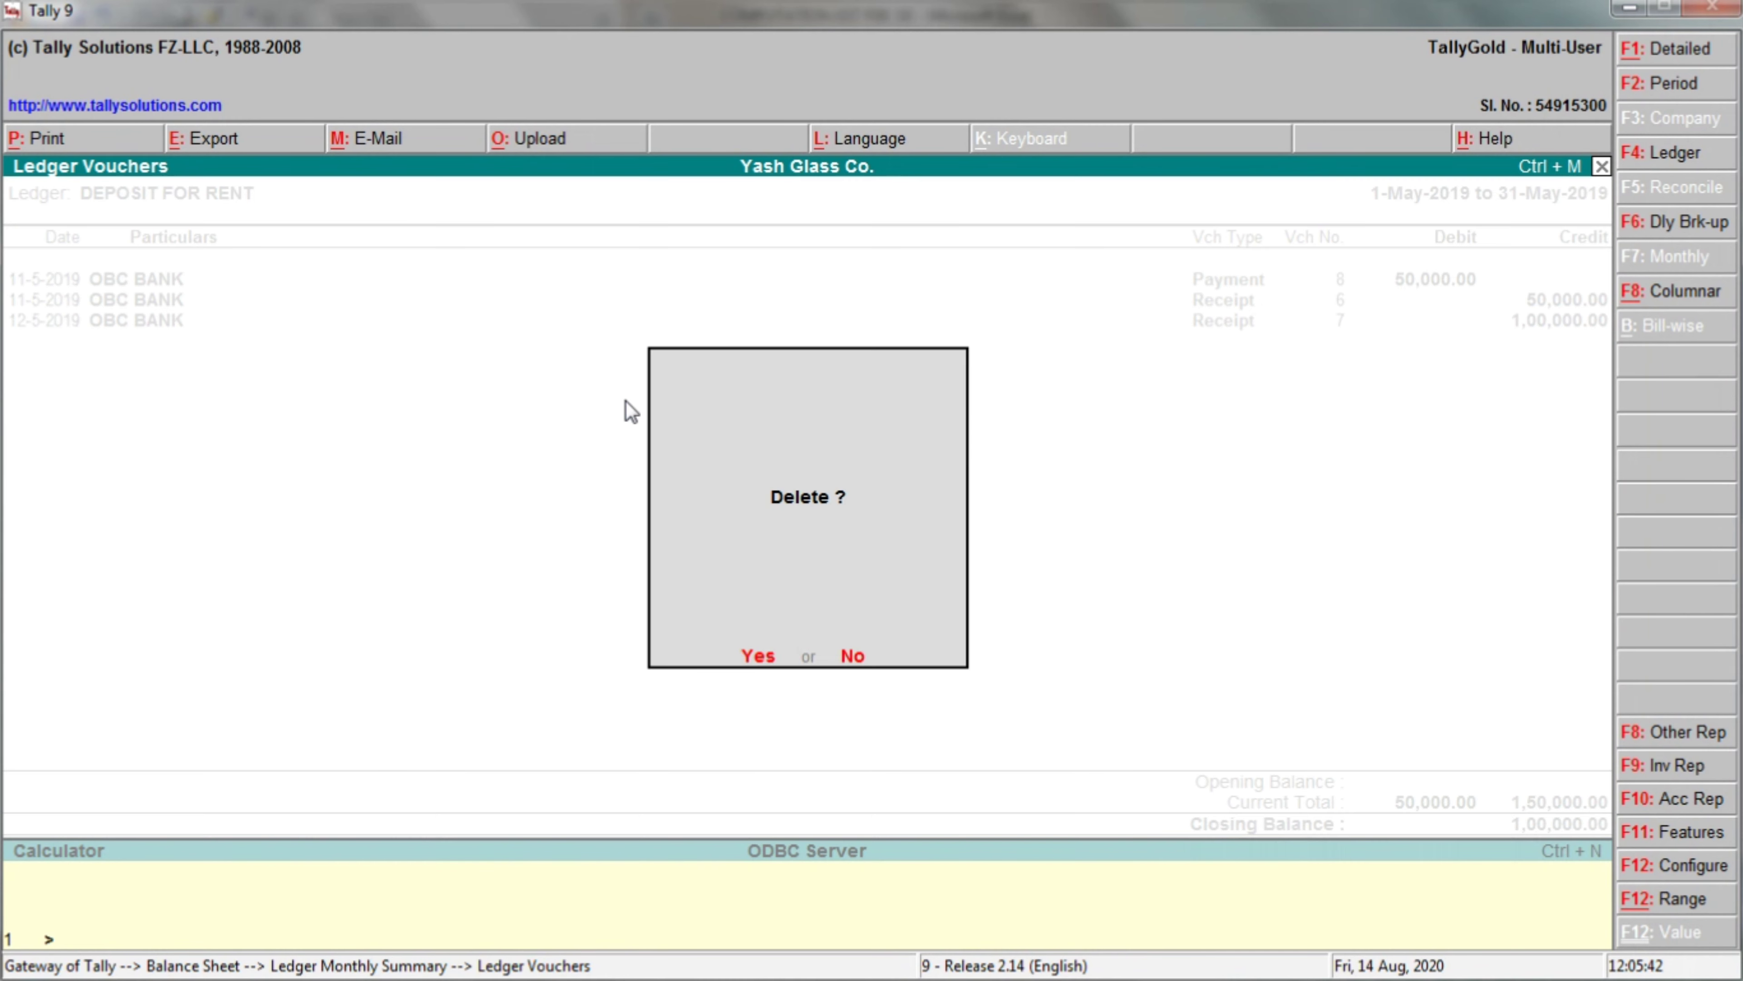
{"action": "key", "text": "y"}
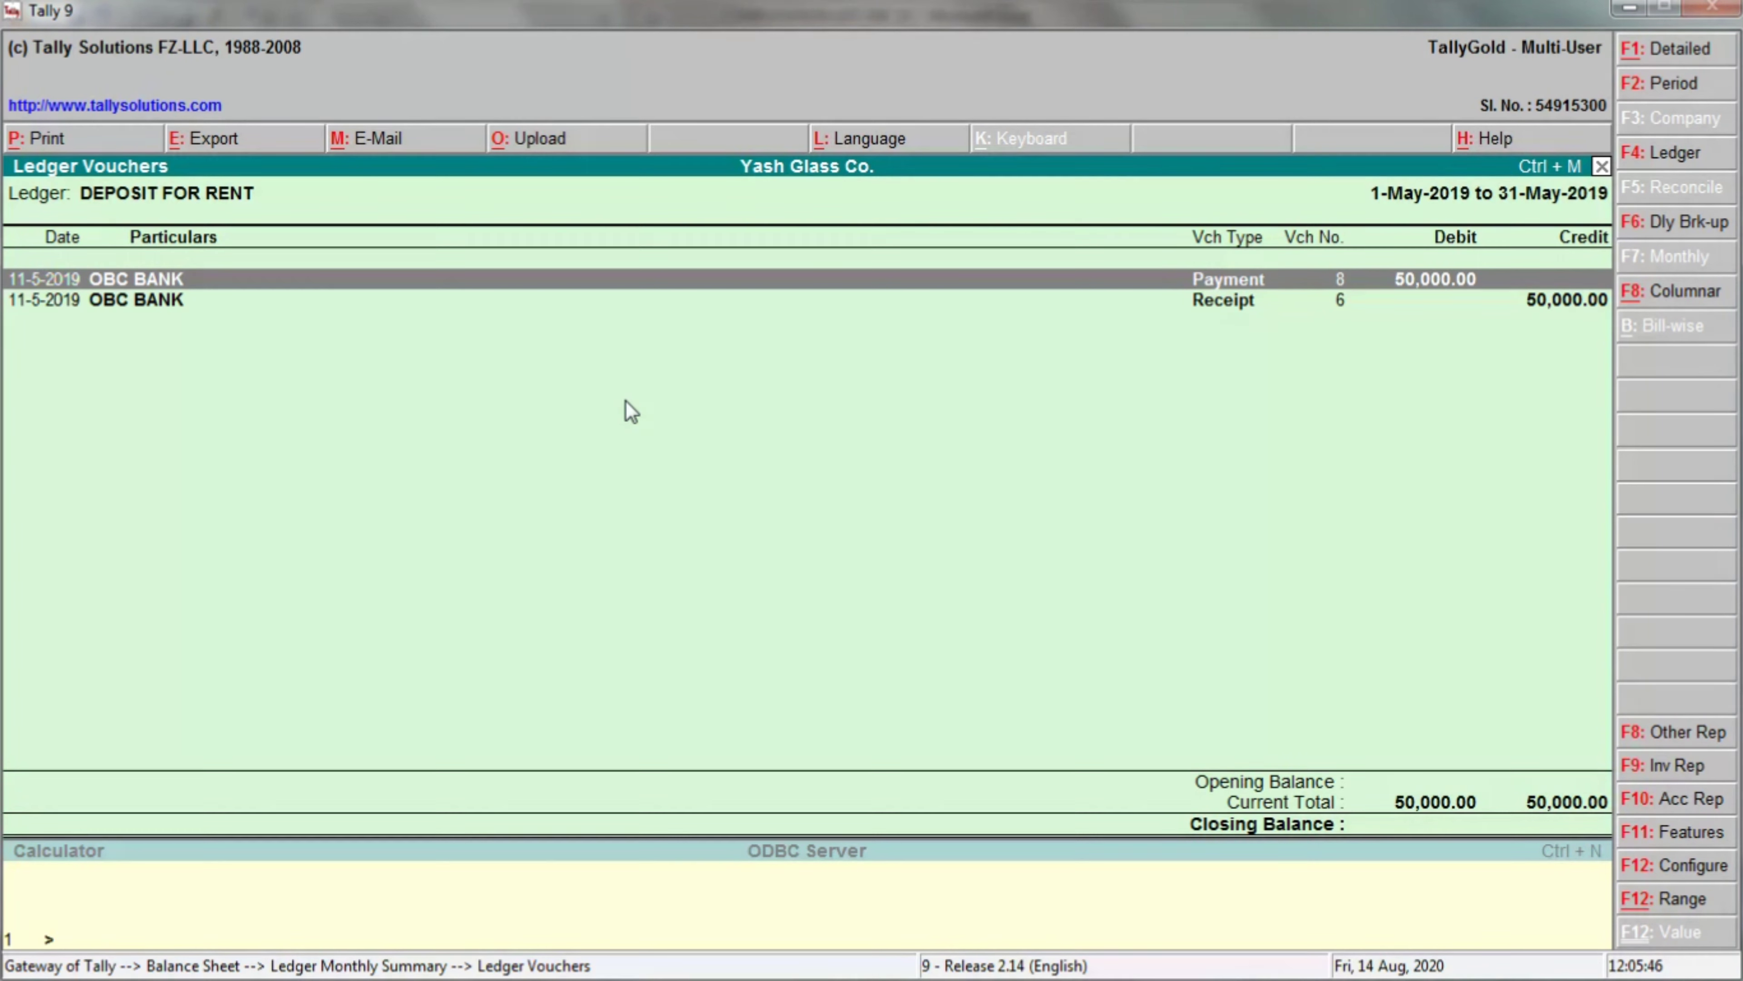
{"action": "key", "text": "Escape"}
{"action": "key", "text": "Escape"}
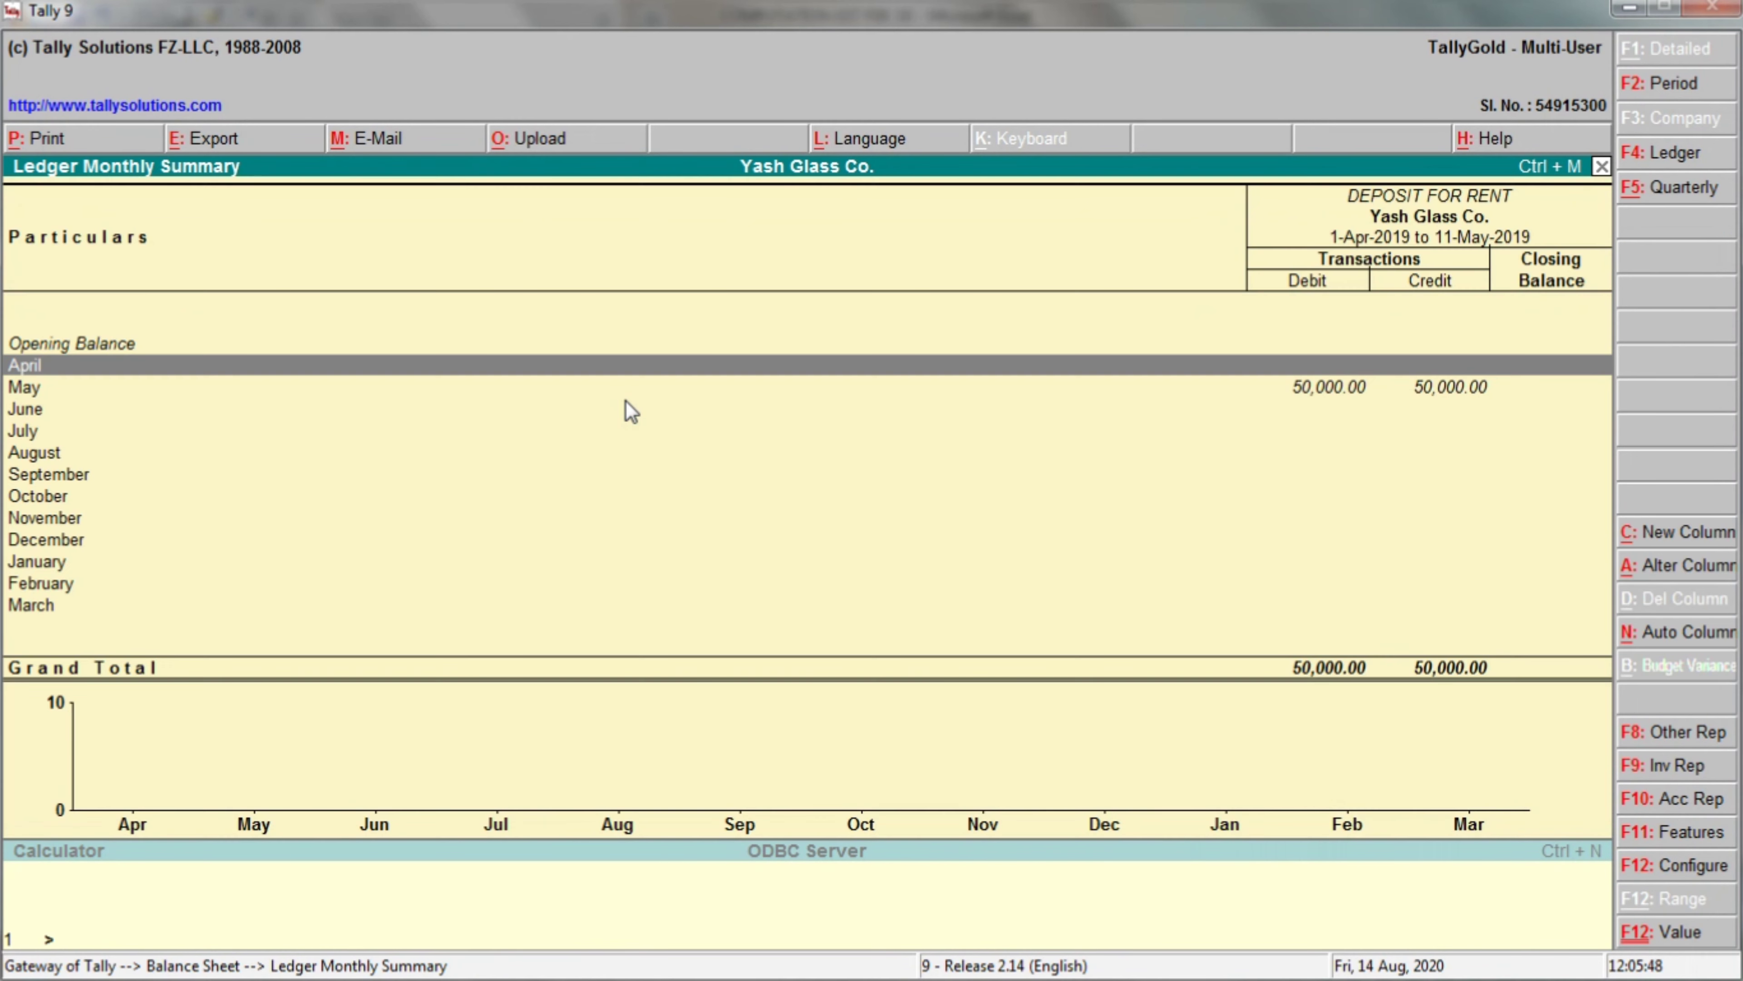
{"action": "key", "text": "Escape"}
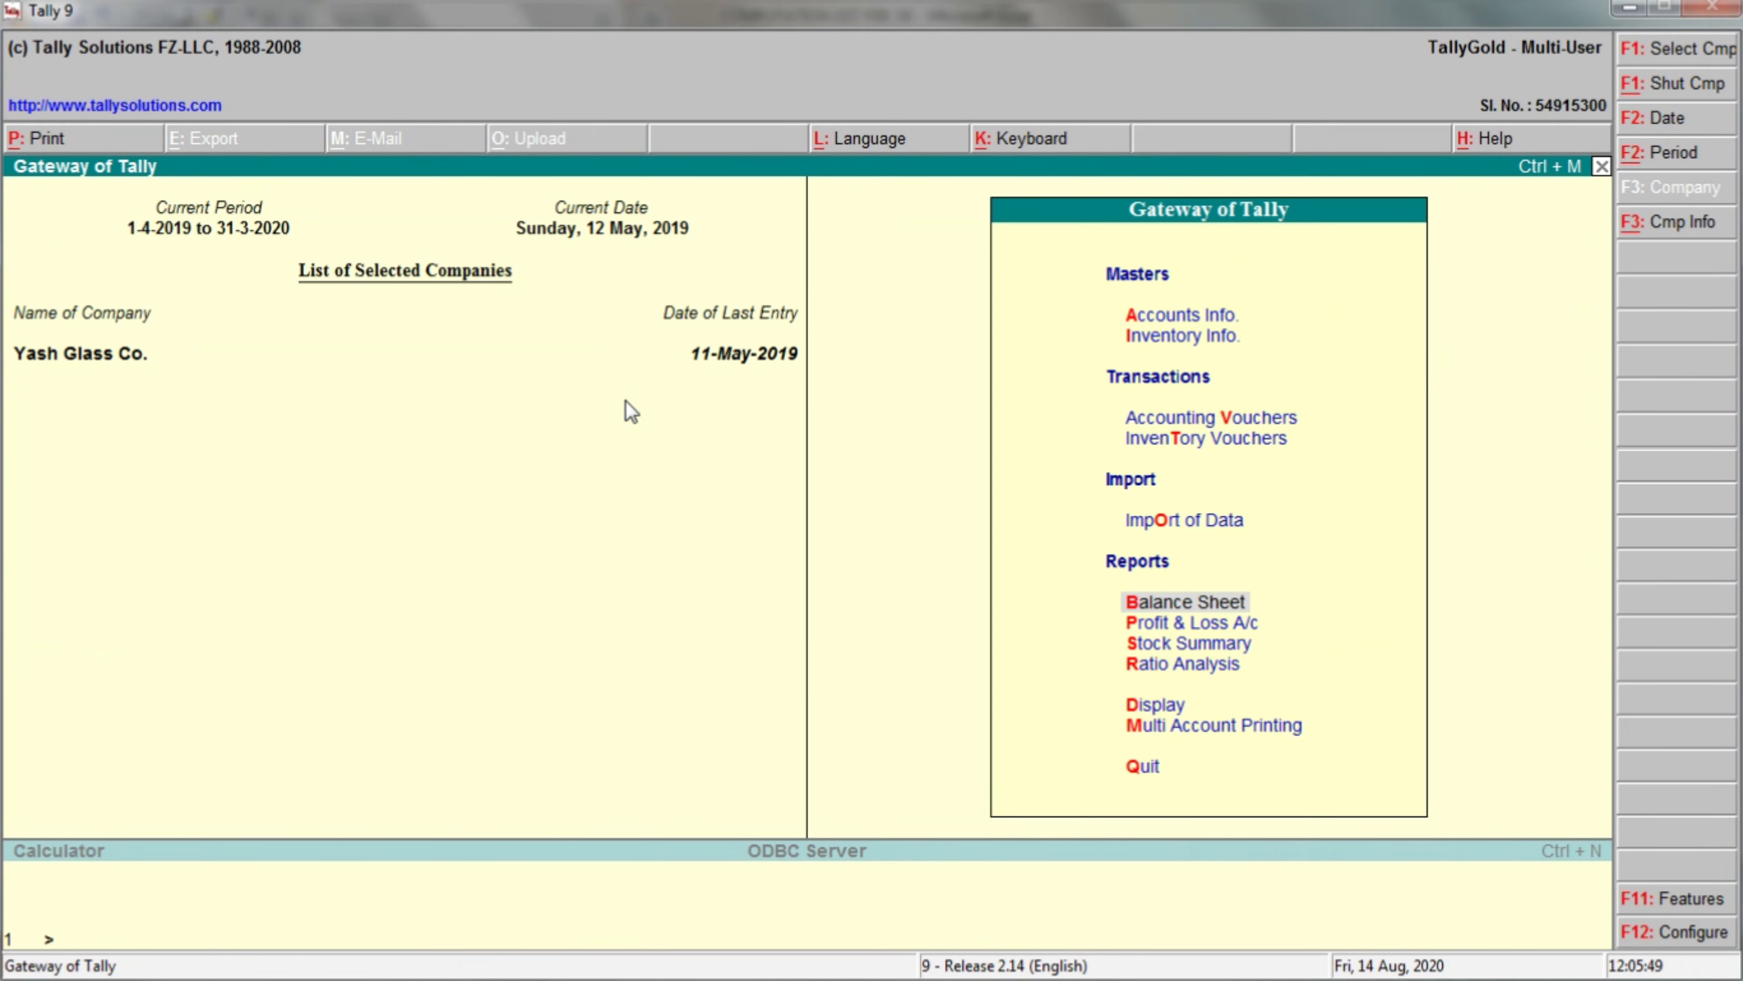
Record a receipt voucher crediting DEPOSIT FOR RENT with 1,00,000 and debiting OBC BANK, and leave voucher entry.
{"action": "left_click", "coordinate": [1148, 421]}
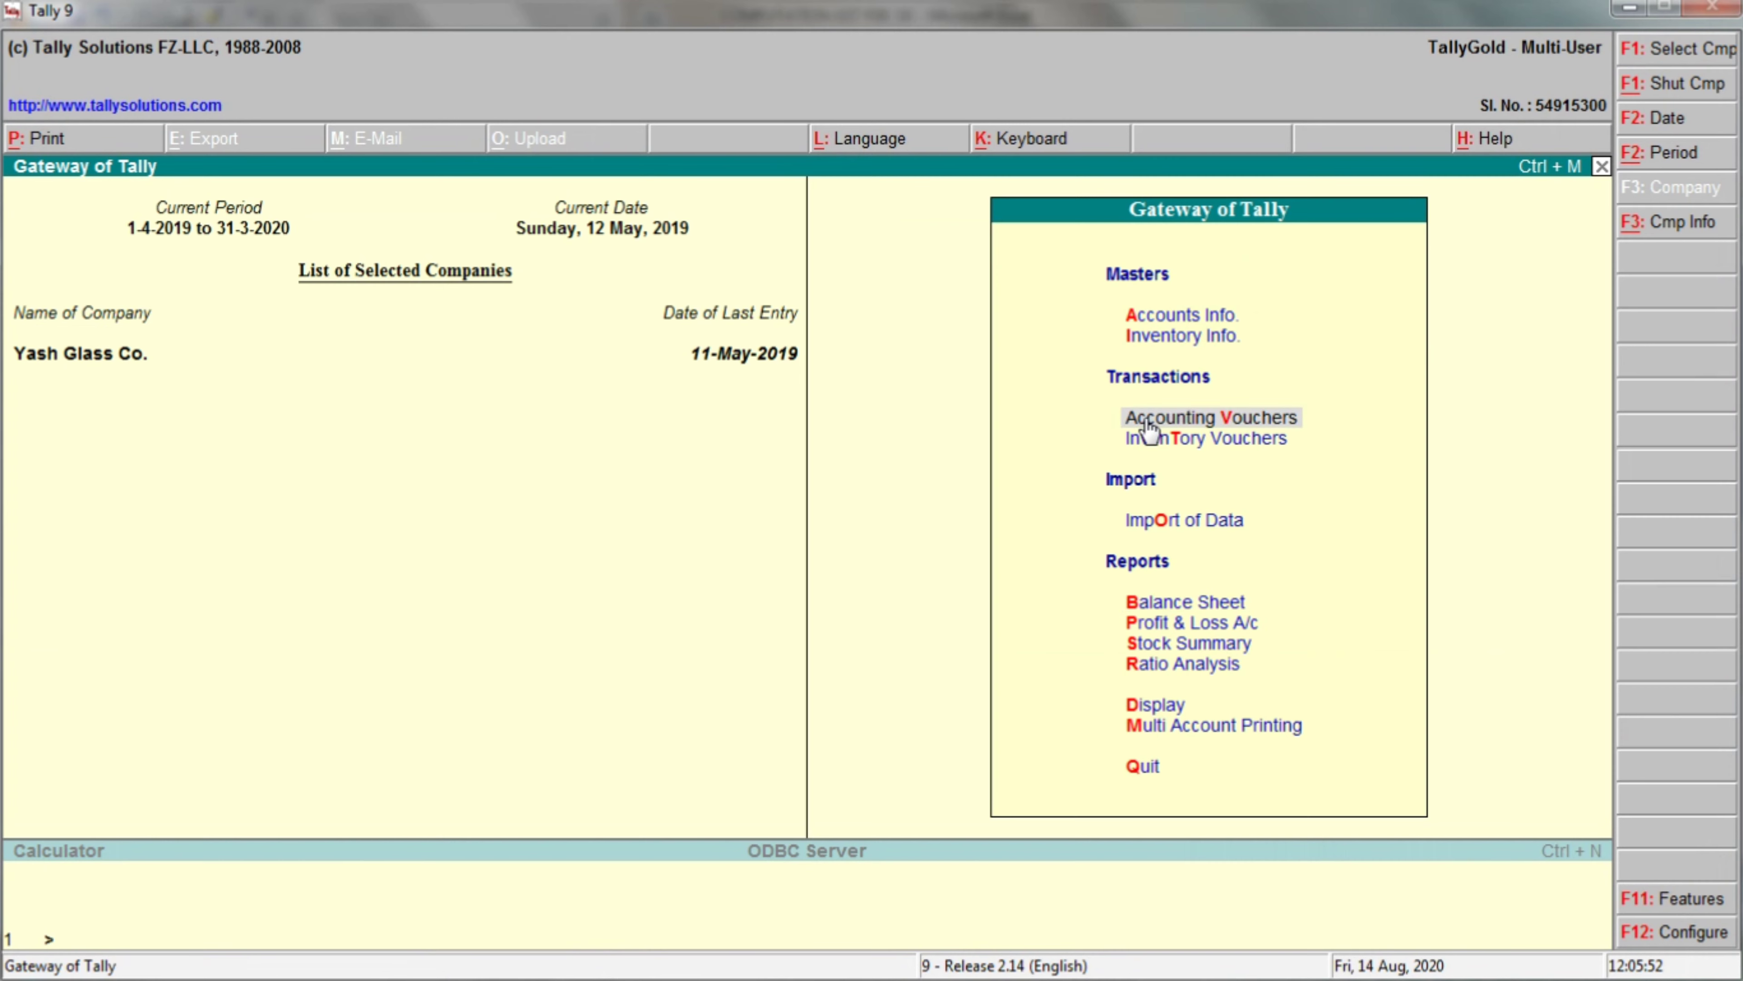
{"action": "left_click", "coordinate": [1147, 420]}
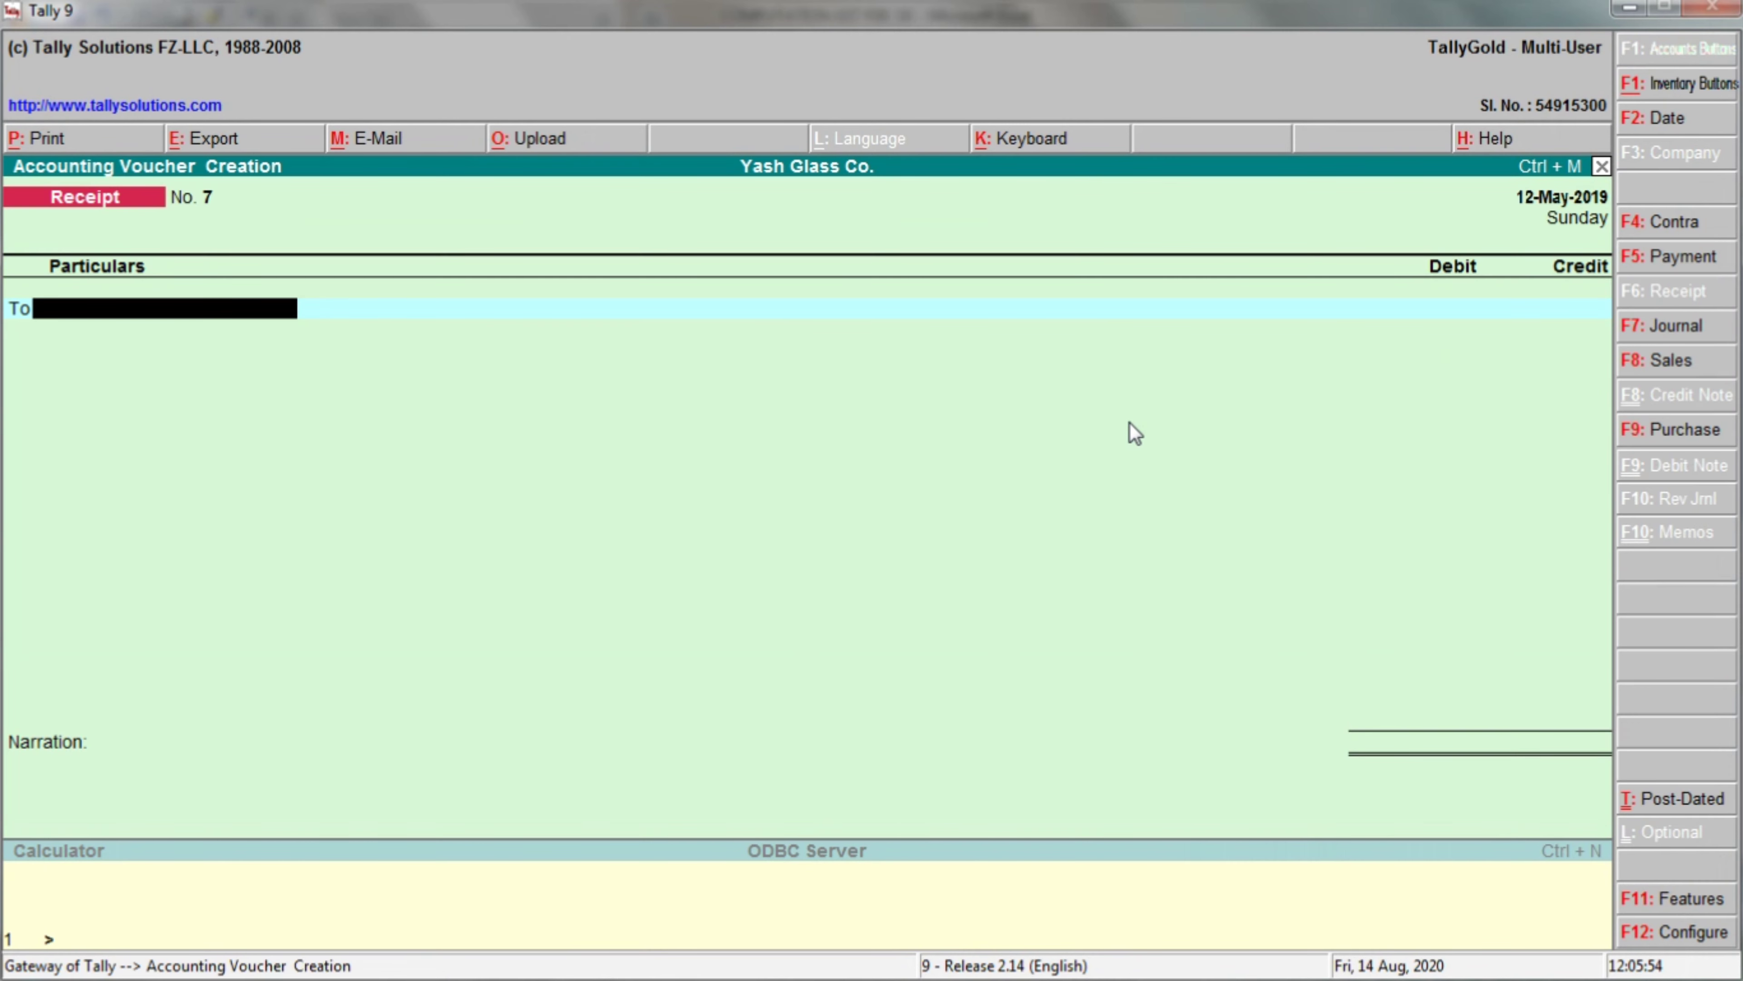
{"action": "key", "text": "alt+Tab"}
{"action": "key", "text": "alt+Tab"}
{"action": "type", "text": "Dep"}
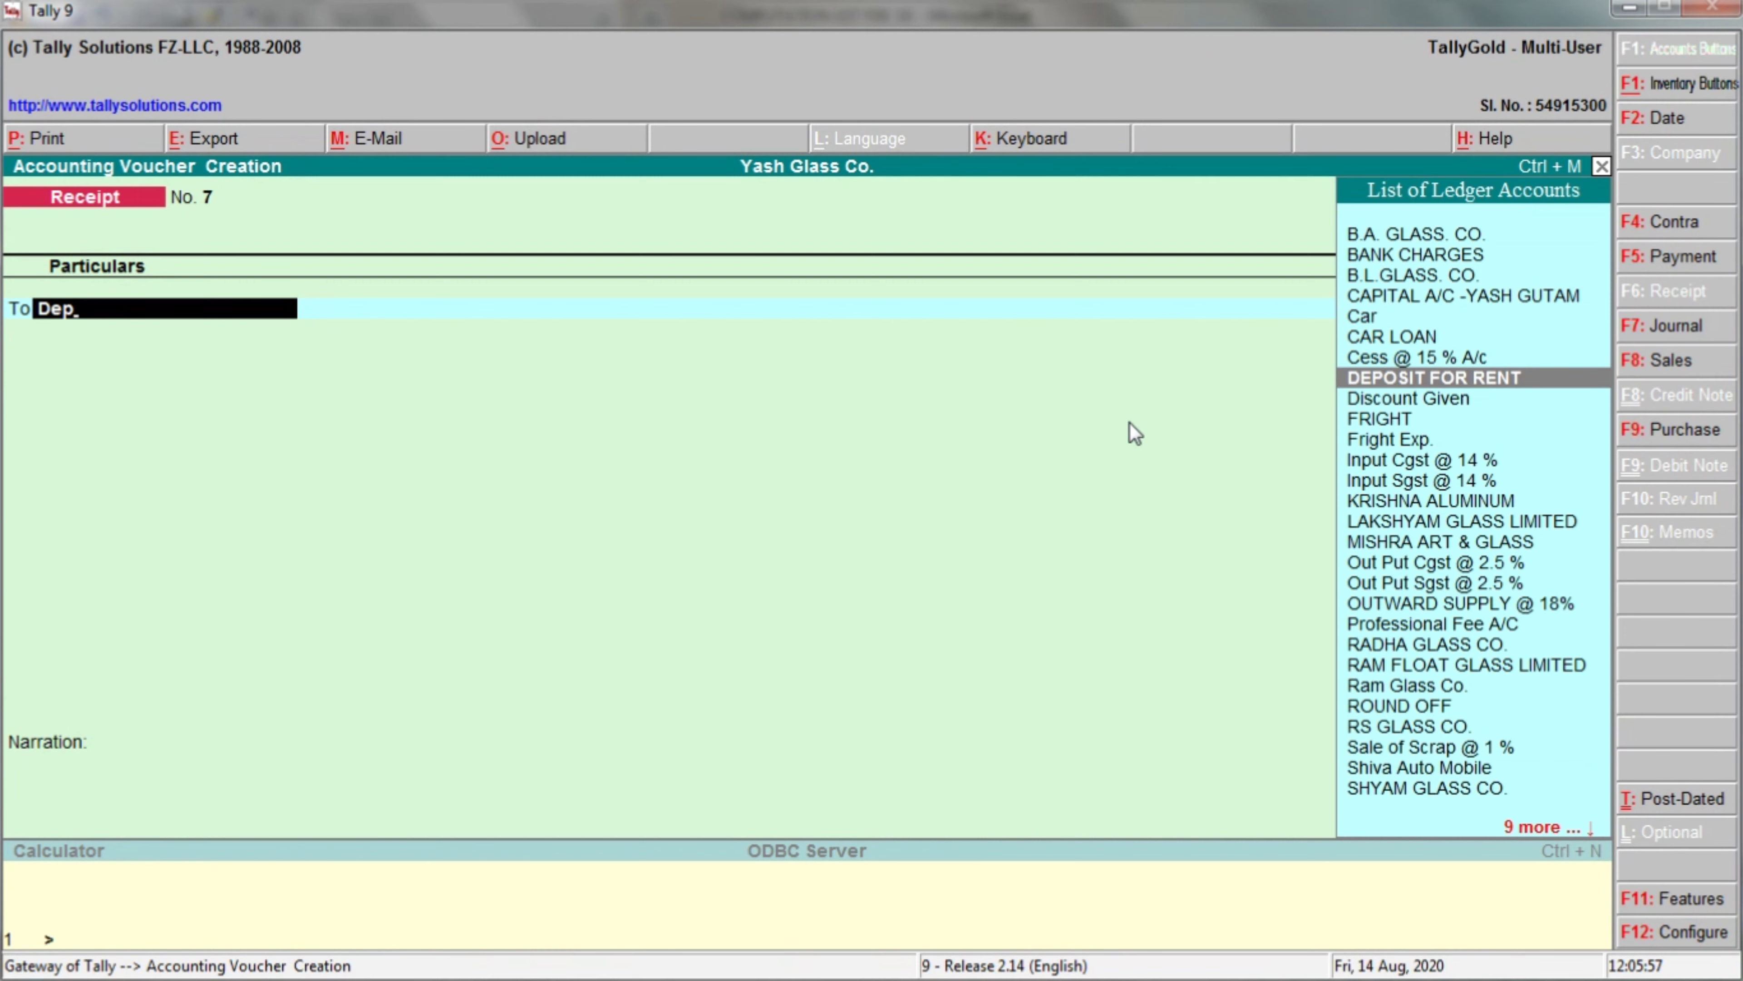
{"action": "key", "text": "Return"}
{"action": "type", "text": "1,00,000"}
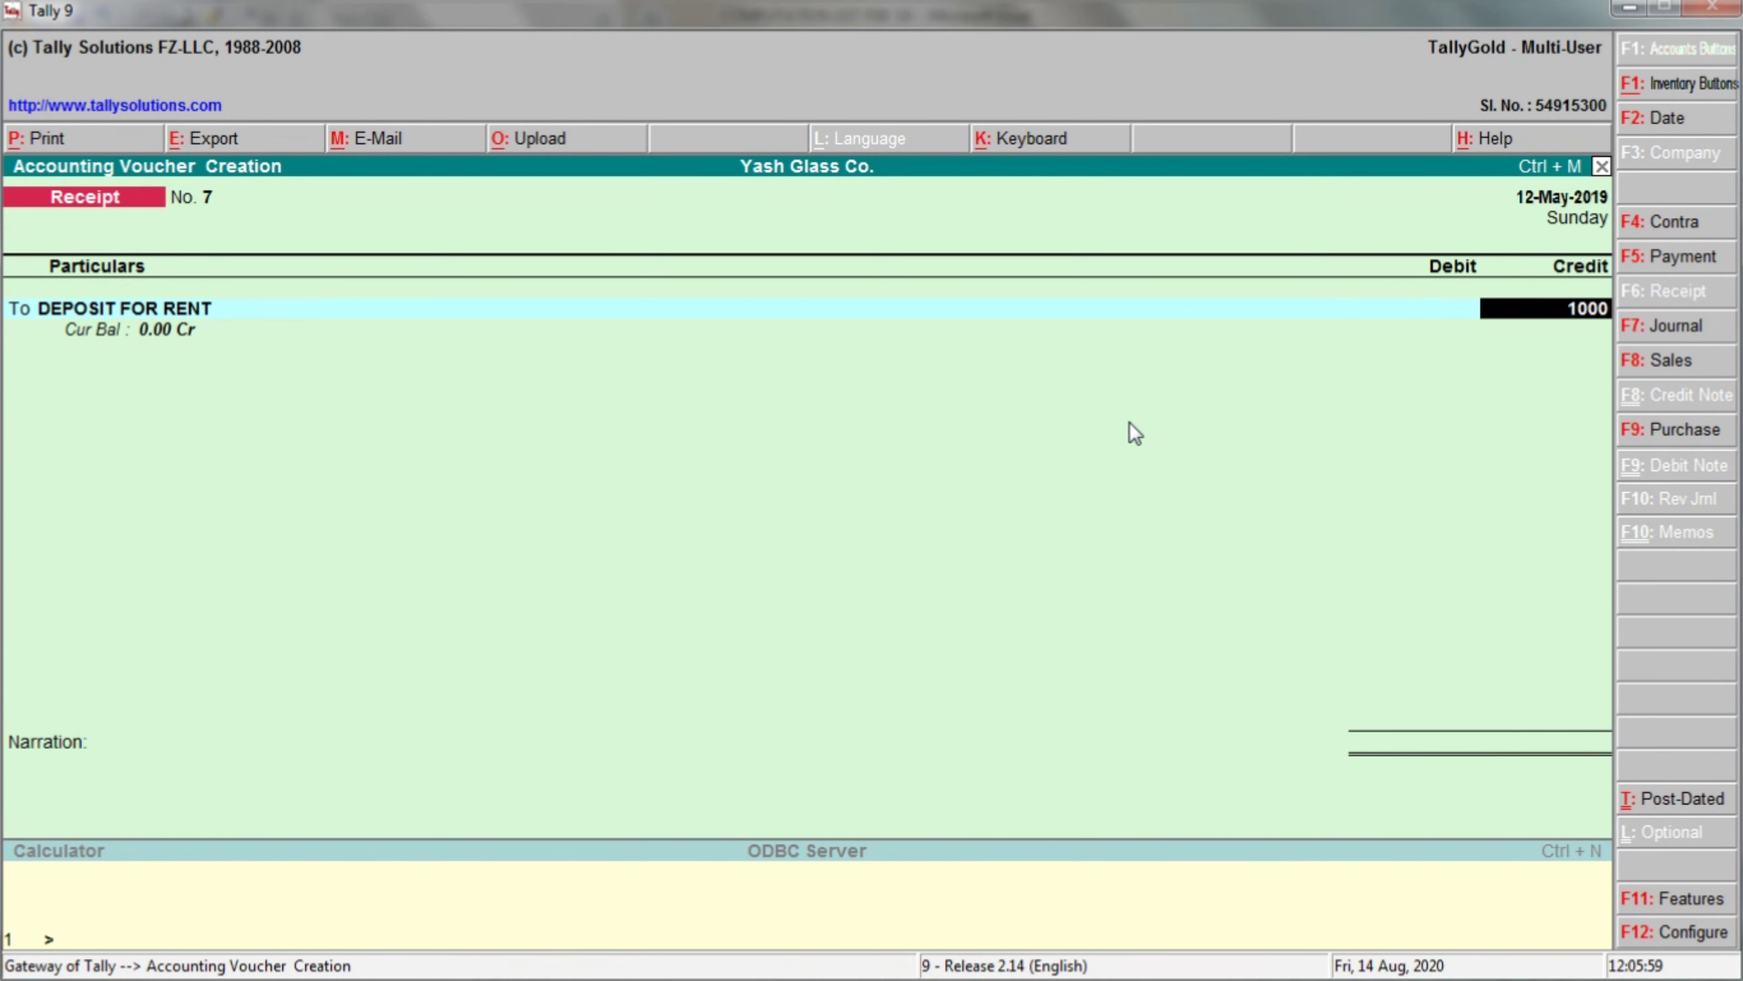
{"action": "key", "text": "Return"}
{"action": "key", "text": "Return"}
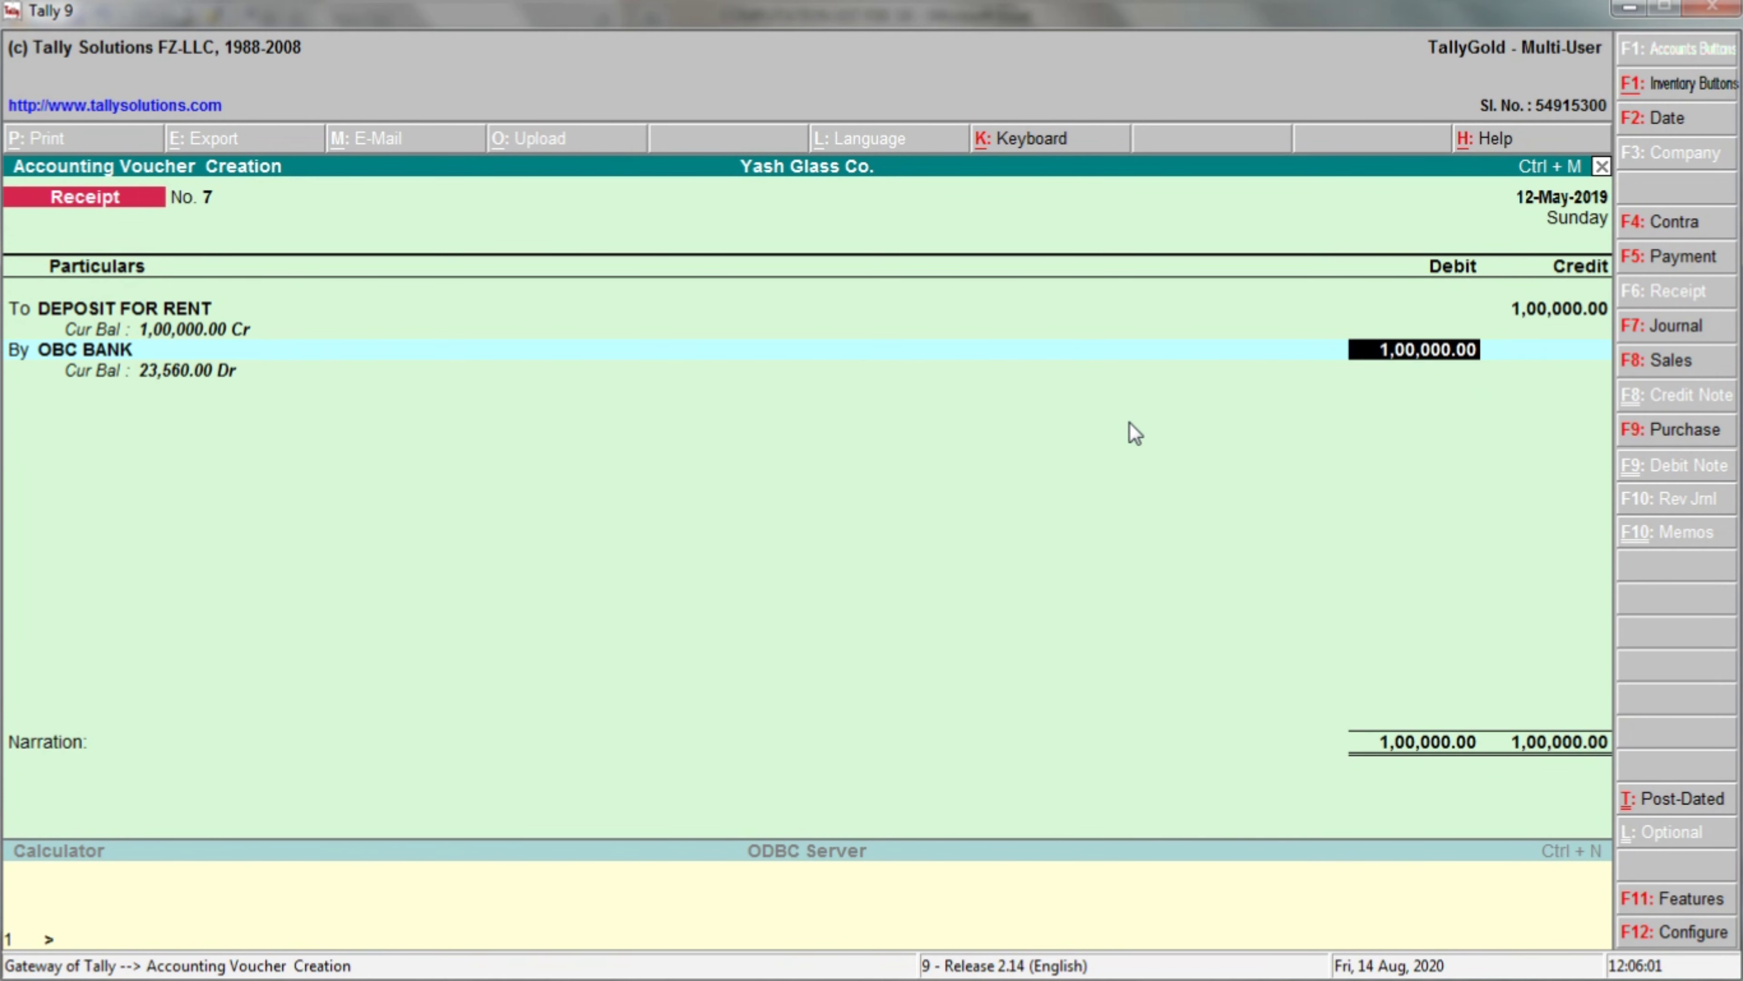
{"action": "key", "text": "Return"}
{"action": "key", "text": "Return"}
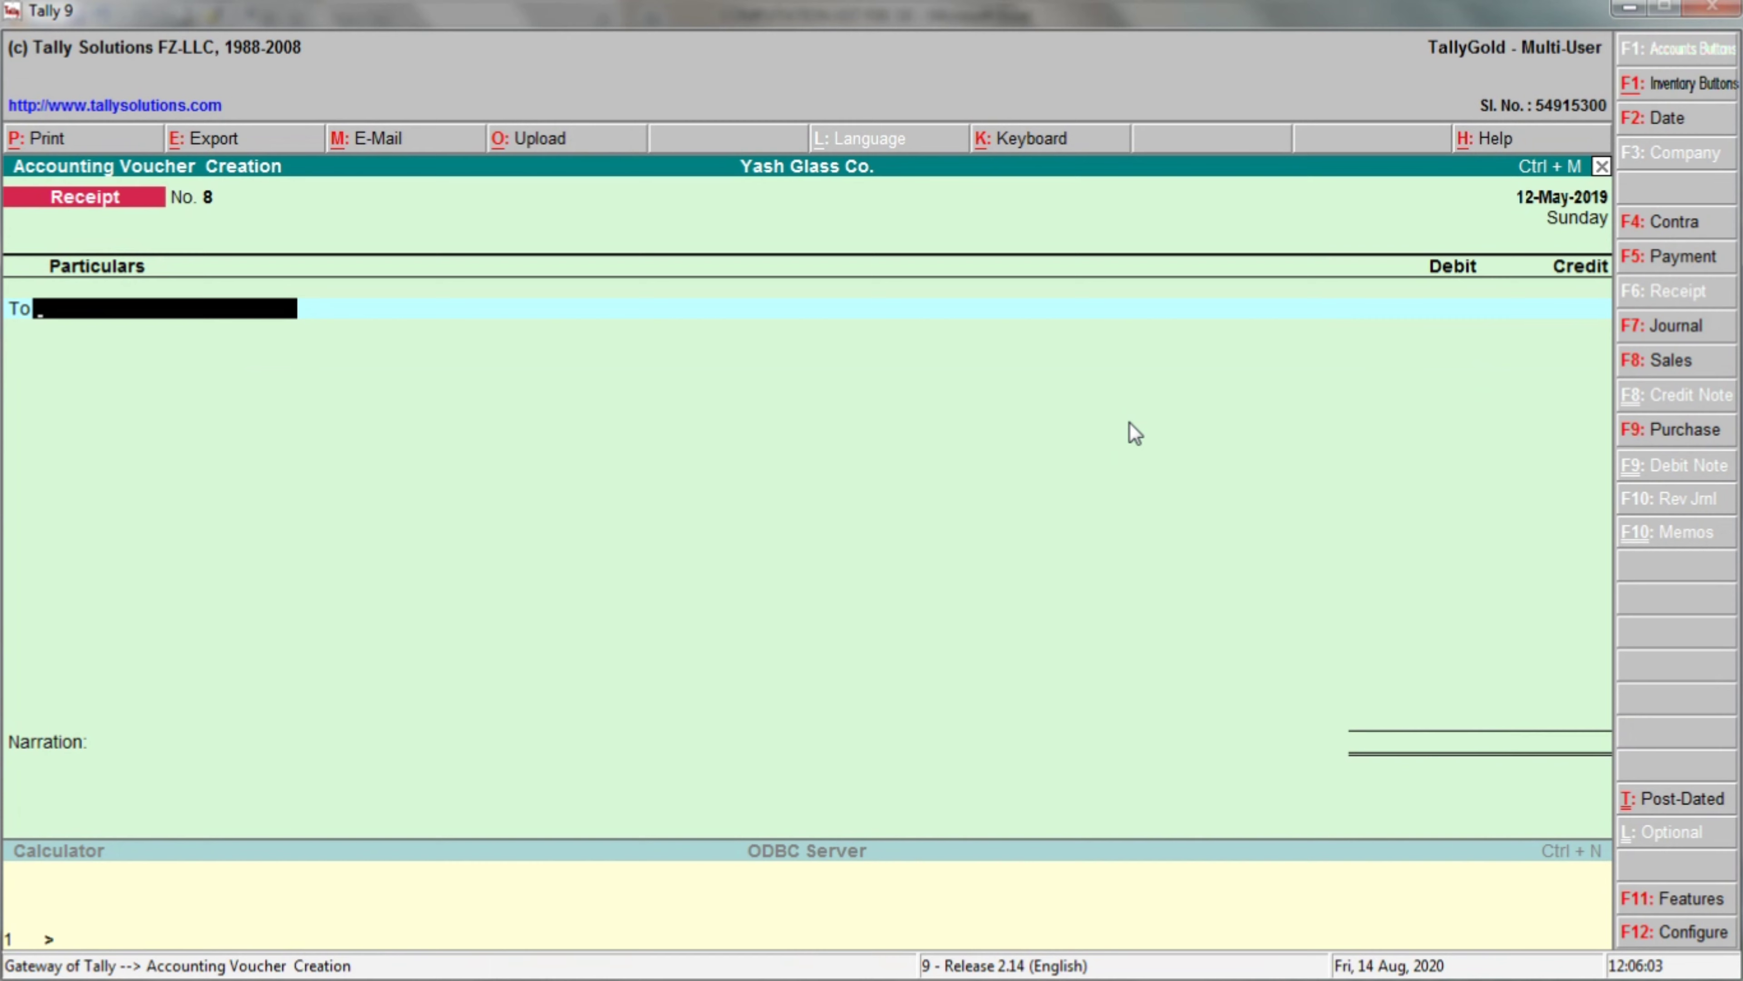
{"action": "key", "text": "Escape"}
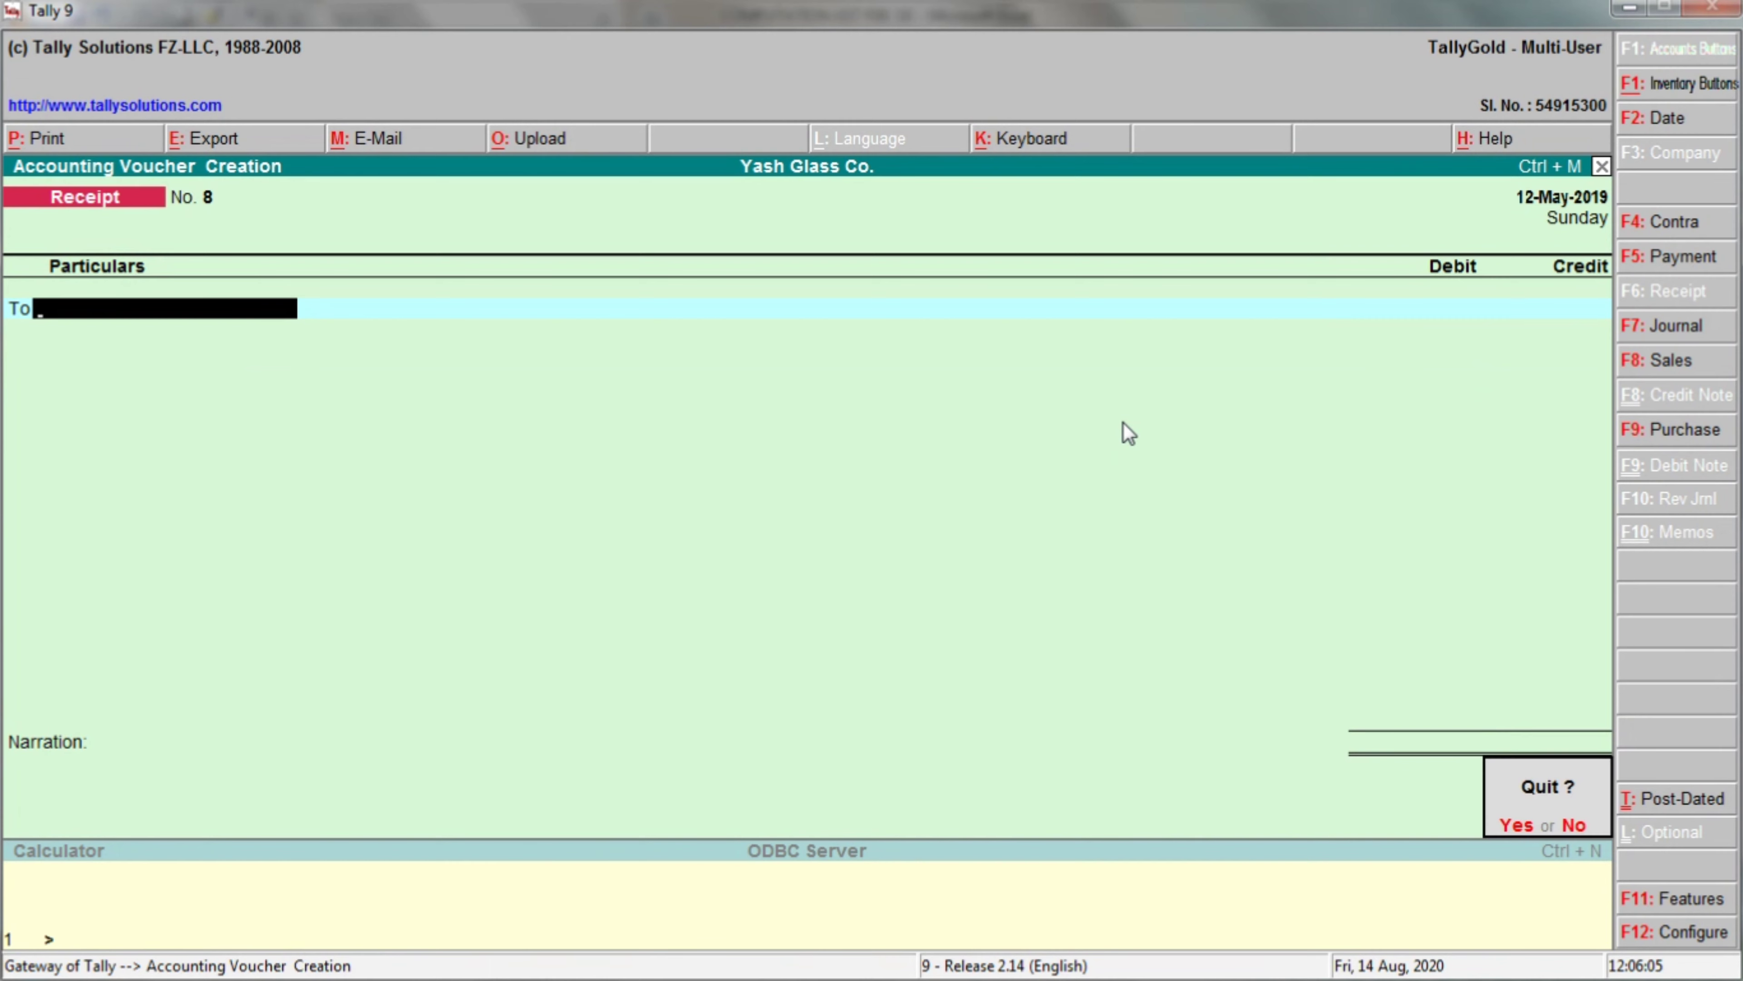
{"action": "key", "text": "y"}
Switch to the Excel worksheet, examine the security payment entry's lines in rows 26 and 27, and return to Tally.
{"action": "key", "text": "alt+Tab"}
{"action": "left_click", "coordinate": [474, 623]}
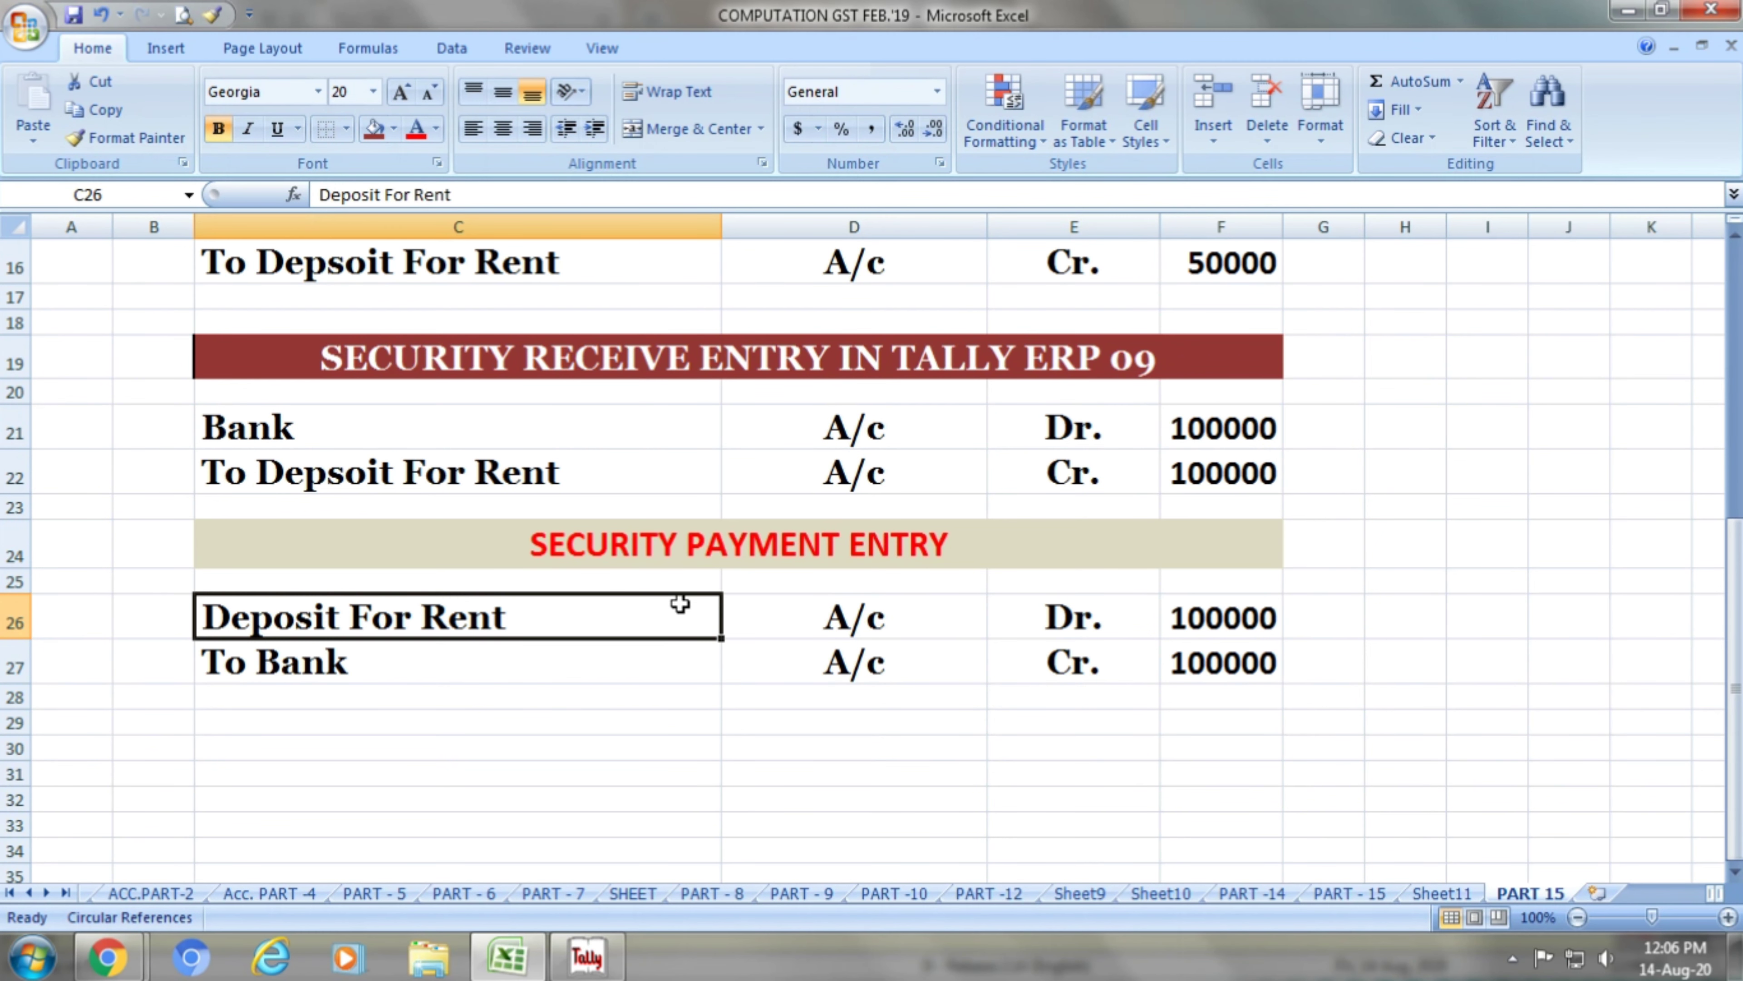
{"action": "left_click", "coordinate": [681, 549]}
{"action": "left_click", "coordinate": [634, 614]}
{"action": "left_click", "coordinate": [920, 615]}
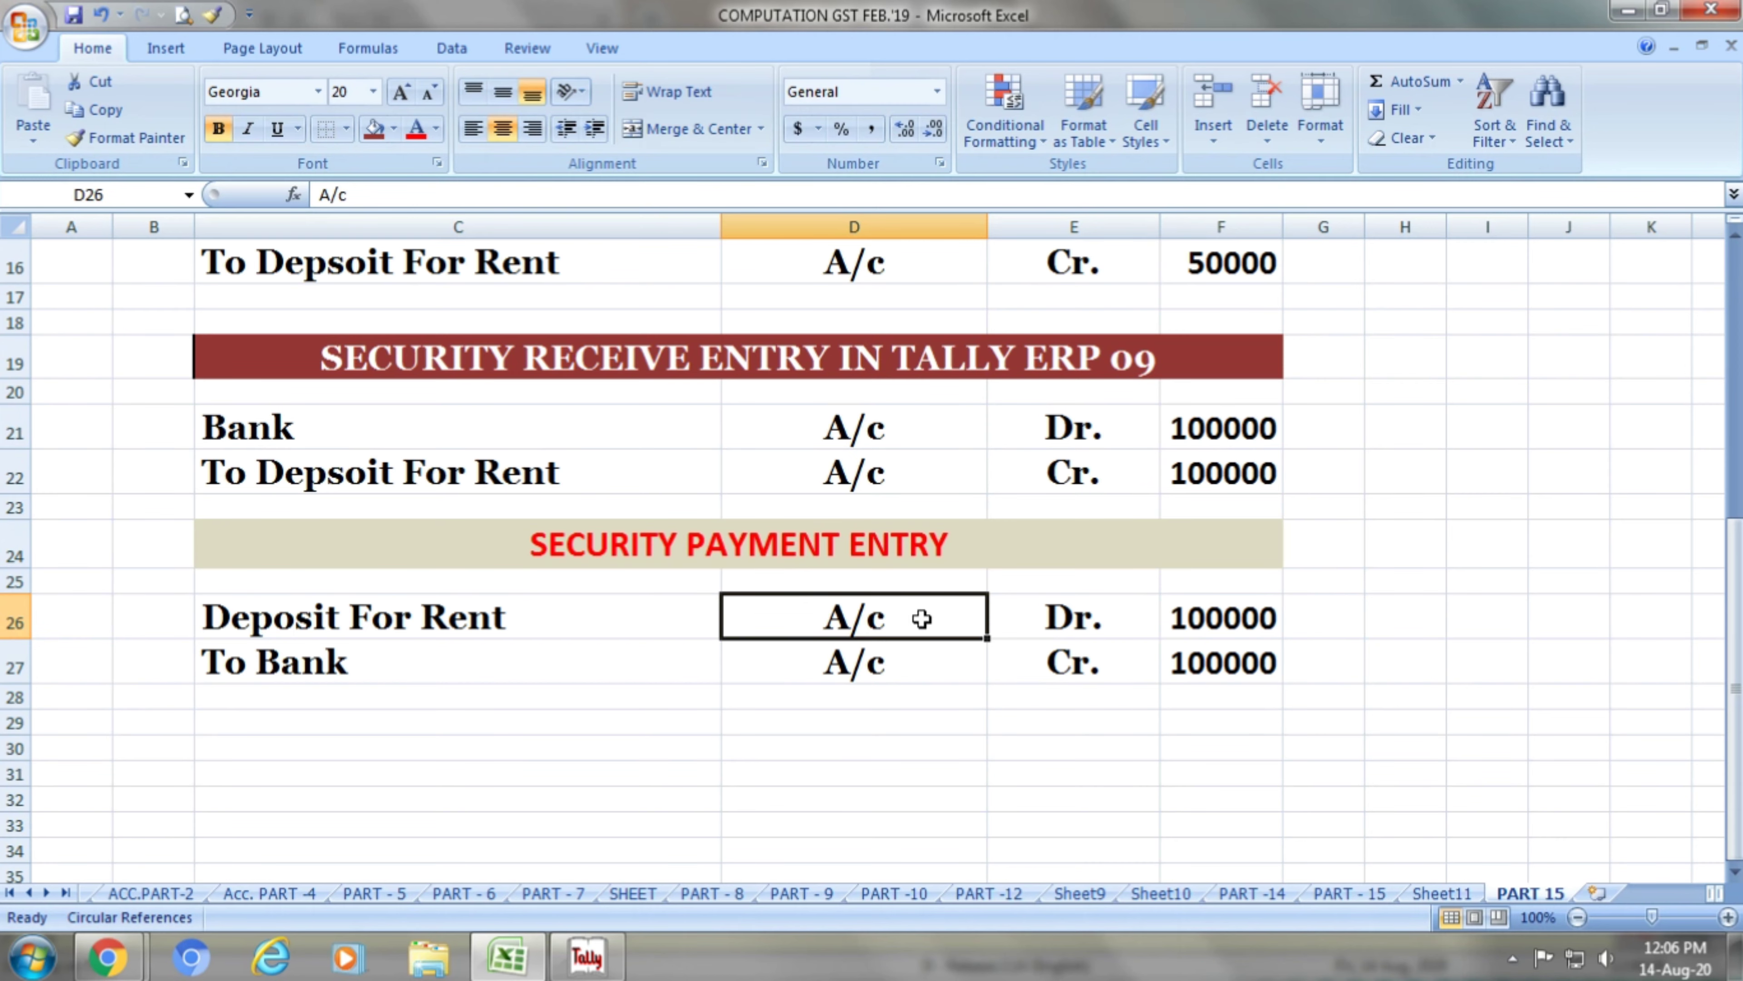
{"action": "left_click", "coordinate": [1057, 620]}
{"action": "left_click", "coordinate": [1233, 621]}
{"action": "left_click", "coordinate": [472, 666]}
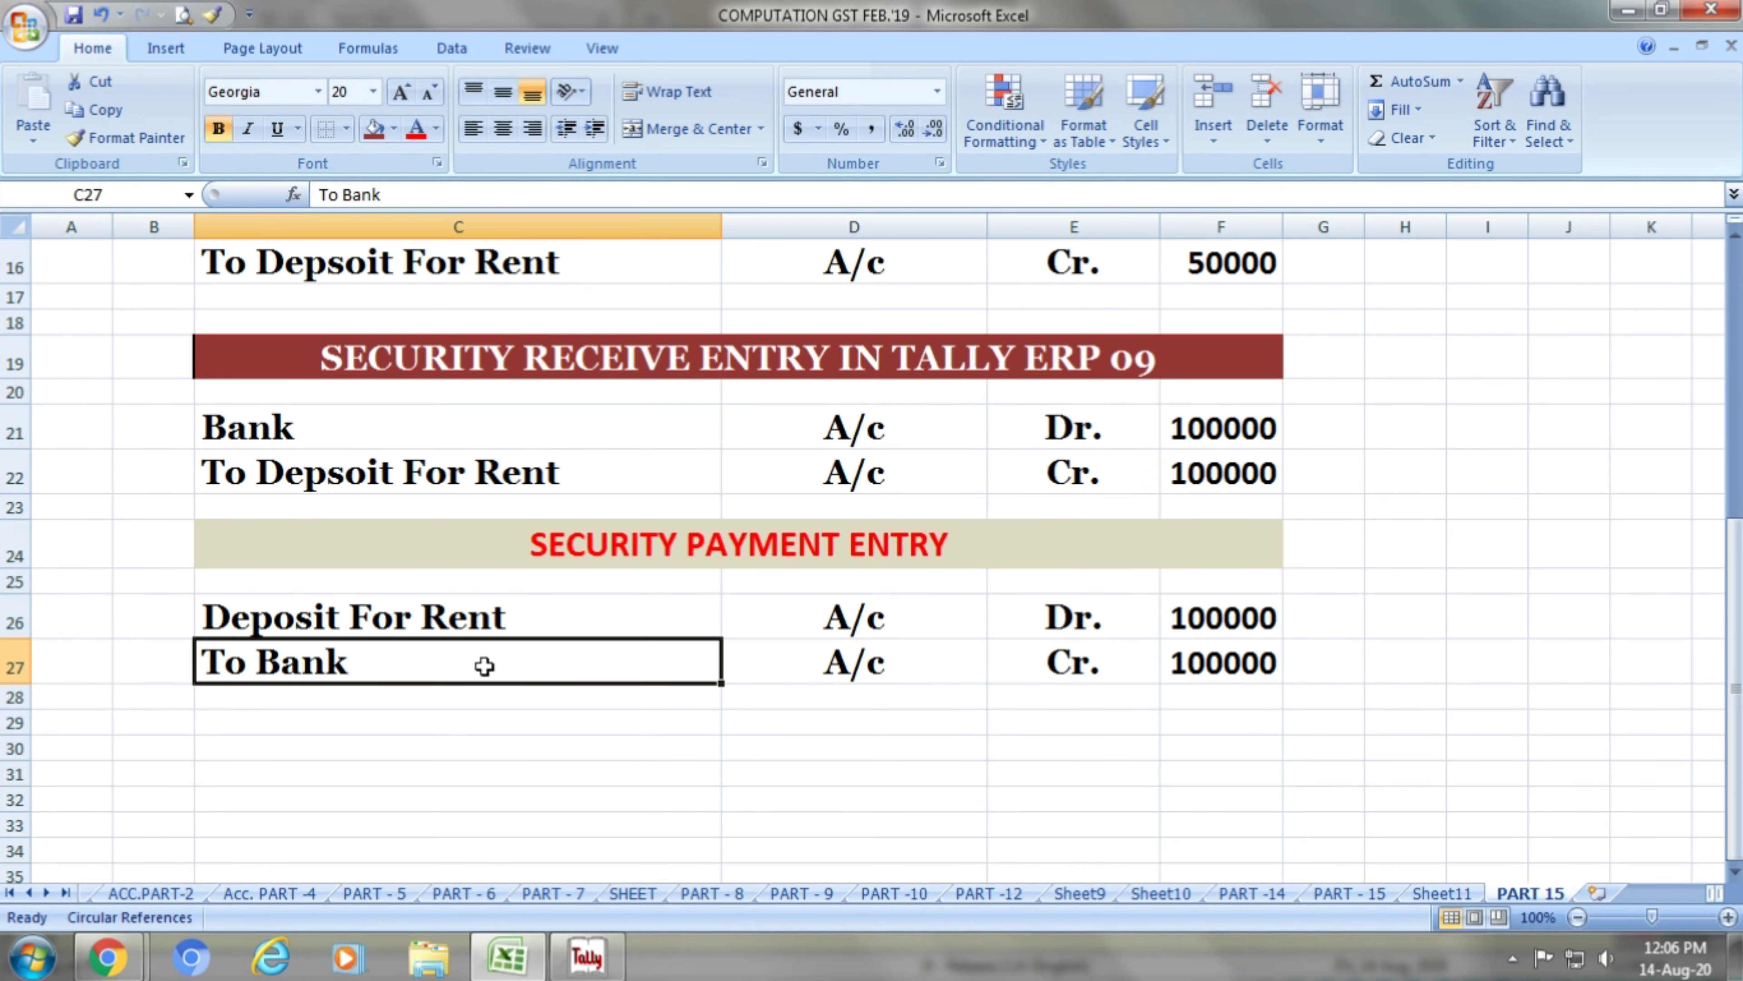
{"action": "left_click", "coordinate": [877, 666]}
{"action": "left_click", "coordinate": [1092, 666]}
{"action": "double_click", "coordinate": [1234, 668]}
{"action": "key", "text": "alt+Tab"}
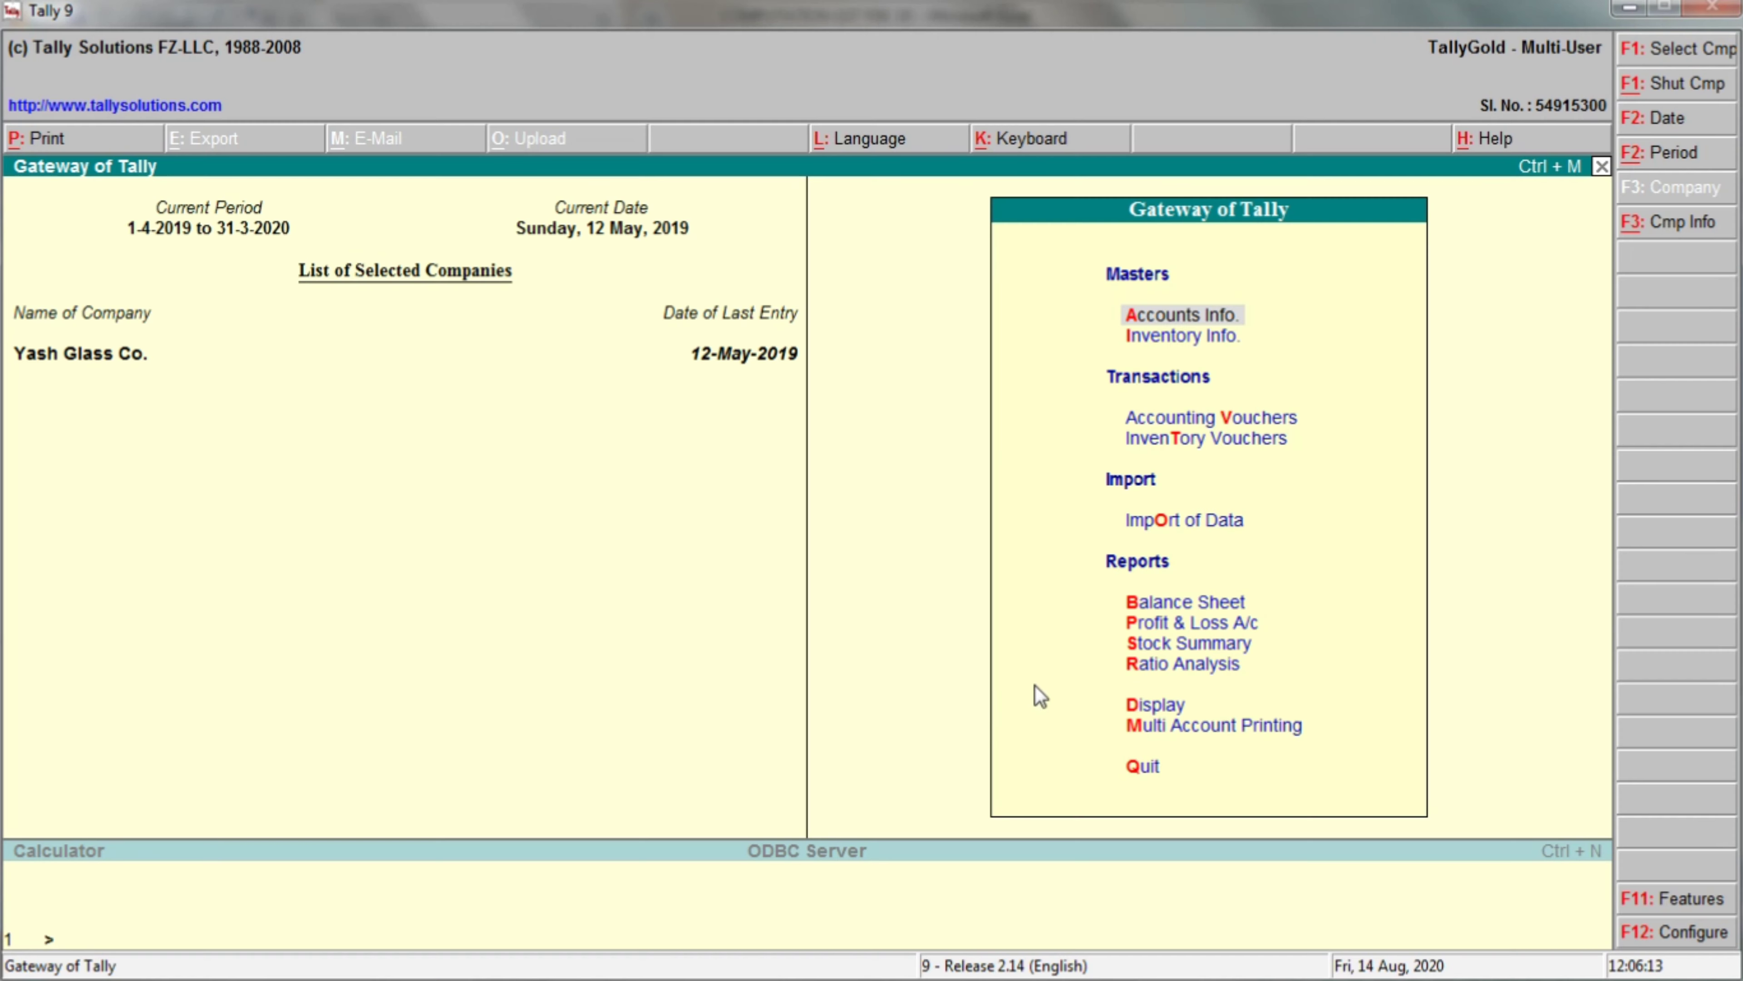
Open a new payment voucher in accounting voucher entry.
{"action": "key", "text": "Up"}
{"action": "key", "text": "Down"}
{"action": "key", "text": "Down"}
{"action": "key", "text": "Down"}
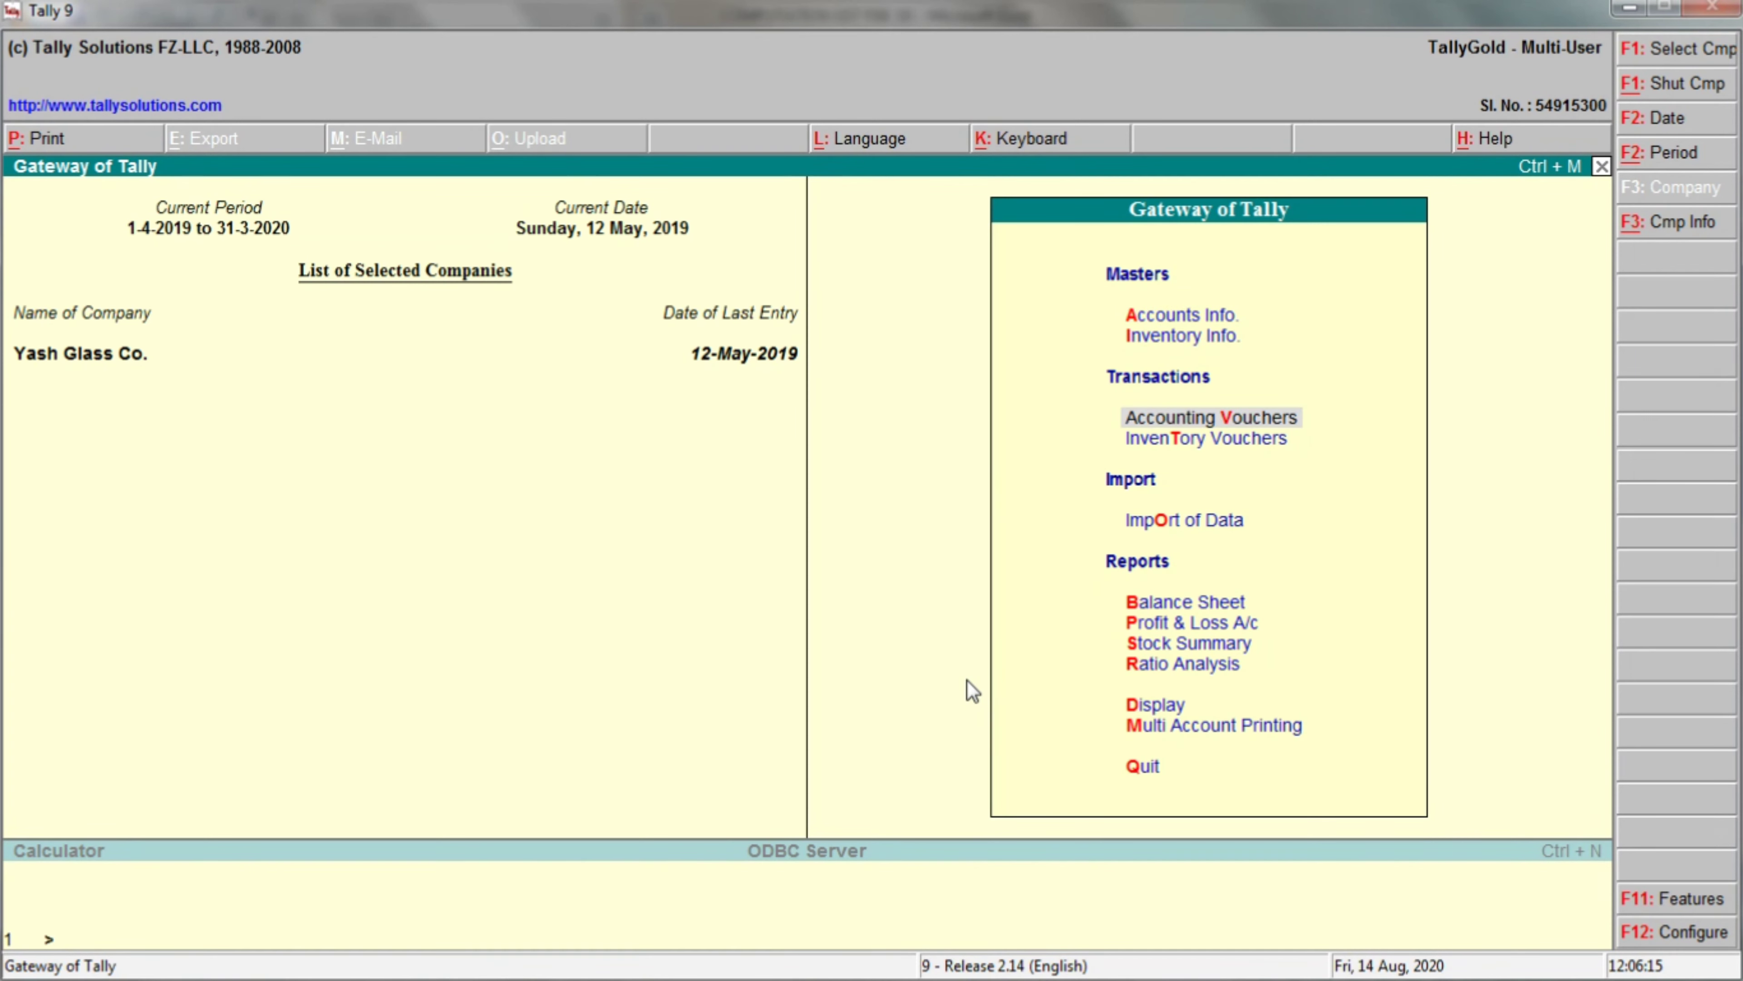
{"action": "key", "text": "Return"}
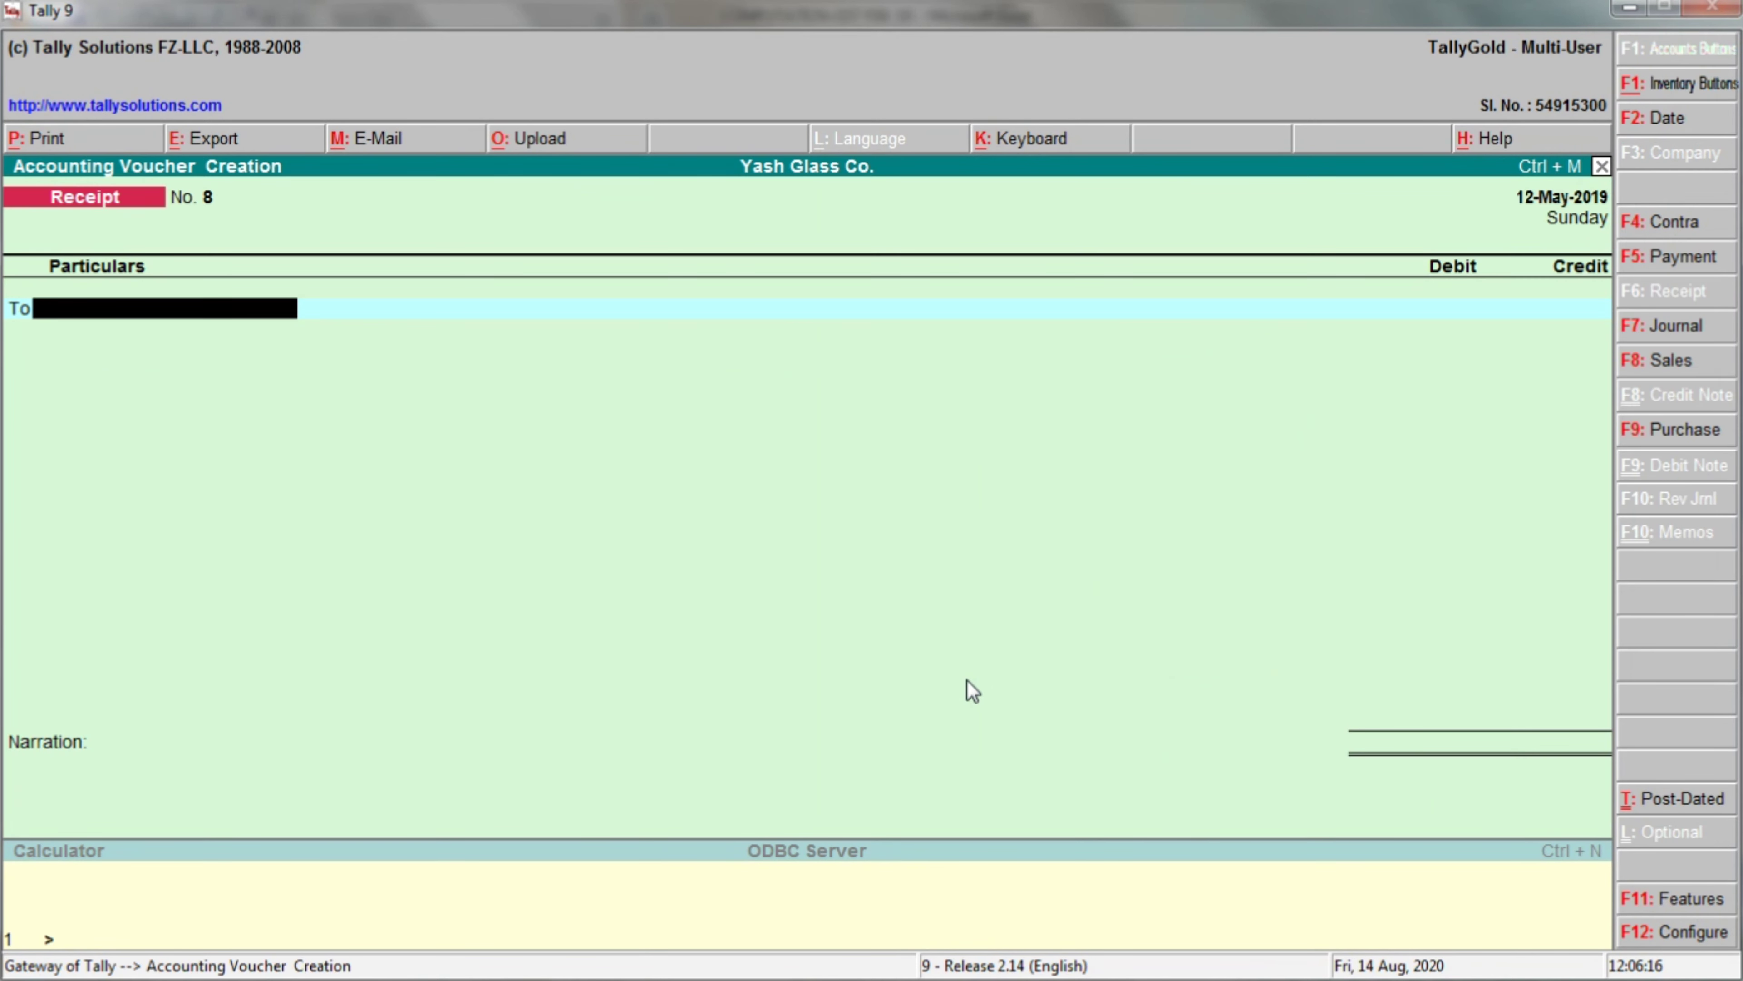
{"action": "left_click", "coordinate": [1667, 259]}
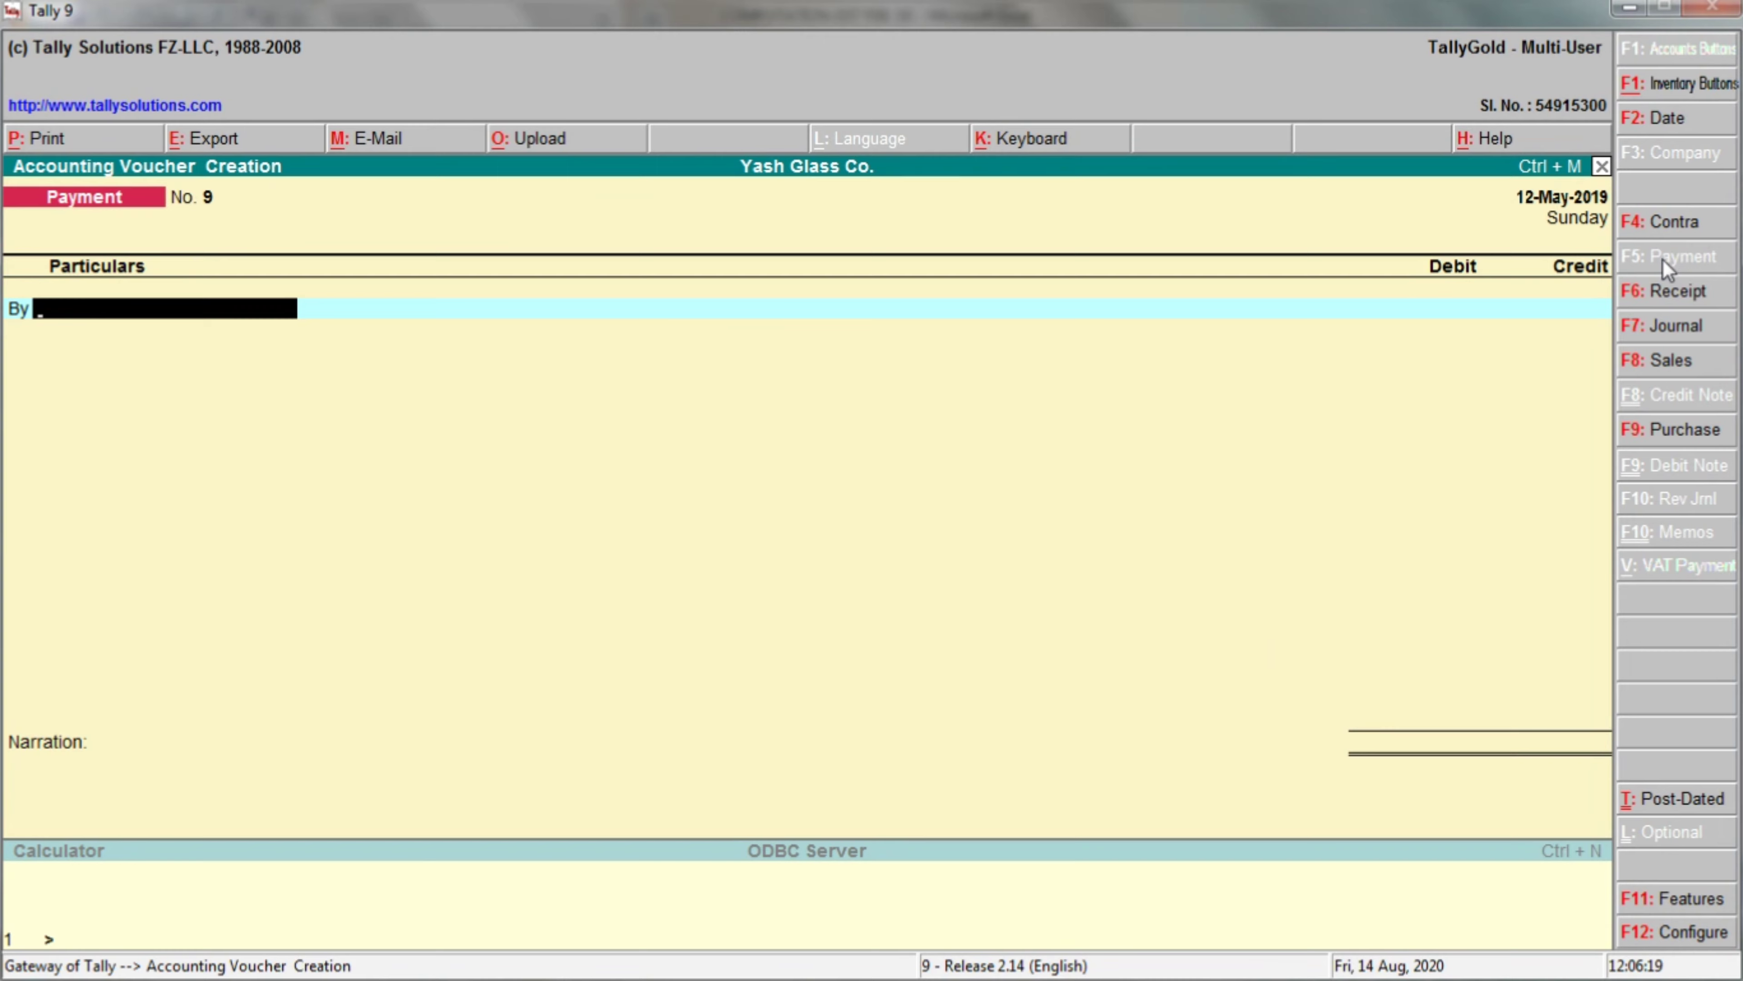
Switch to the Excel worksheet, check the security payment entry's Deposit For Rent debit line in row 26, and return to Tally.
{"action": "key", "text": "alt+Tab"}
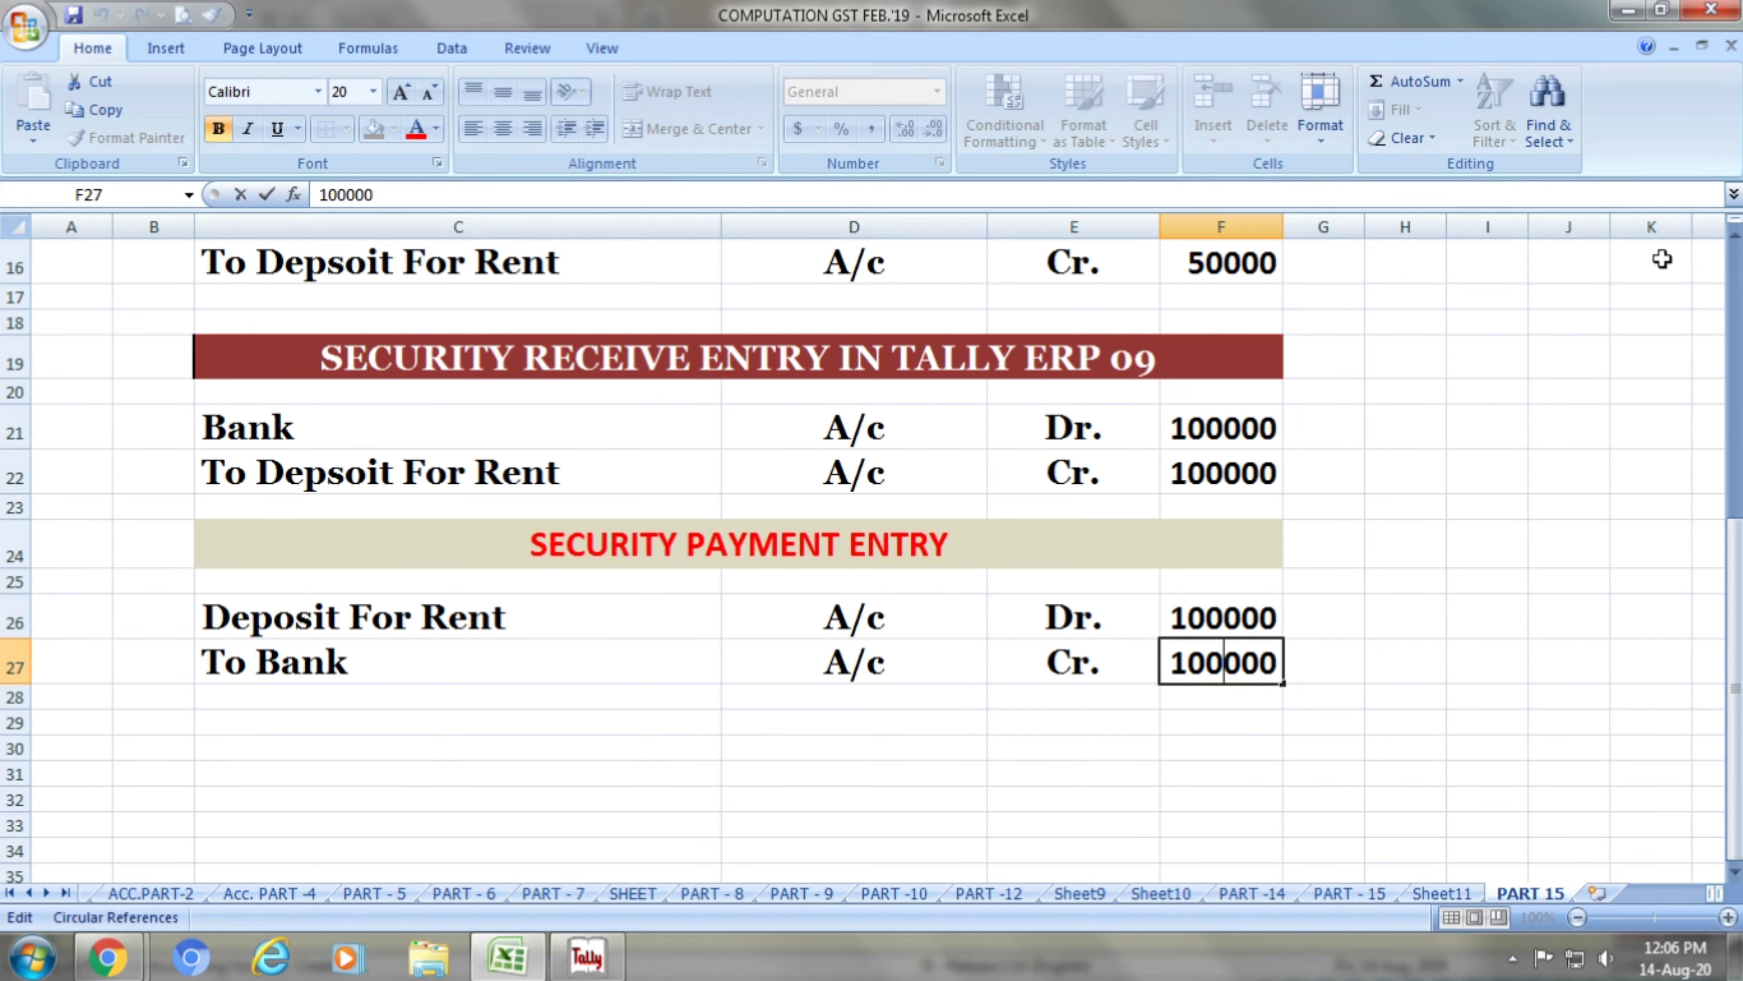
{"action": "left_click", "coordinate": [604, 592]}
{"action": "left_click", "coordinate": [879, 617]}
{"action": "key", "text": "alt+Tab"}
Record the payment voucher debiting DEPOSIT FOR RENT with 1,00,000 and crediting OBC BANK, and accept it.
{"action": "type", "text": "De"}
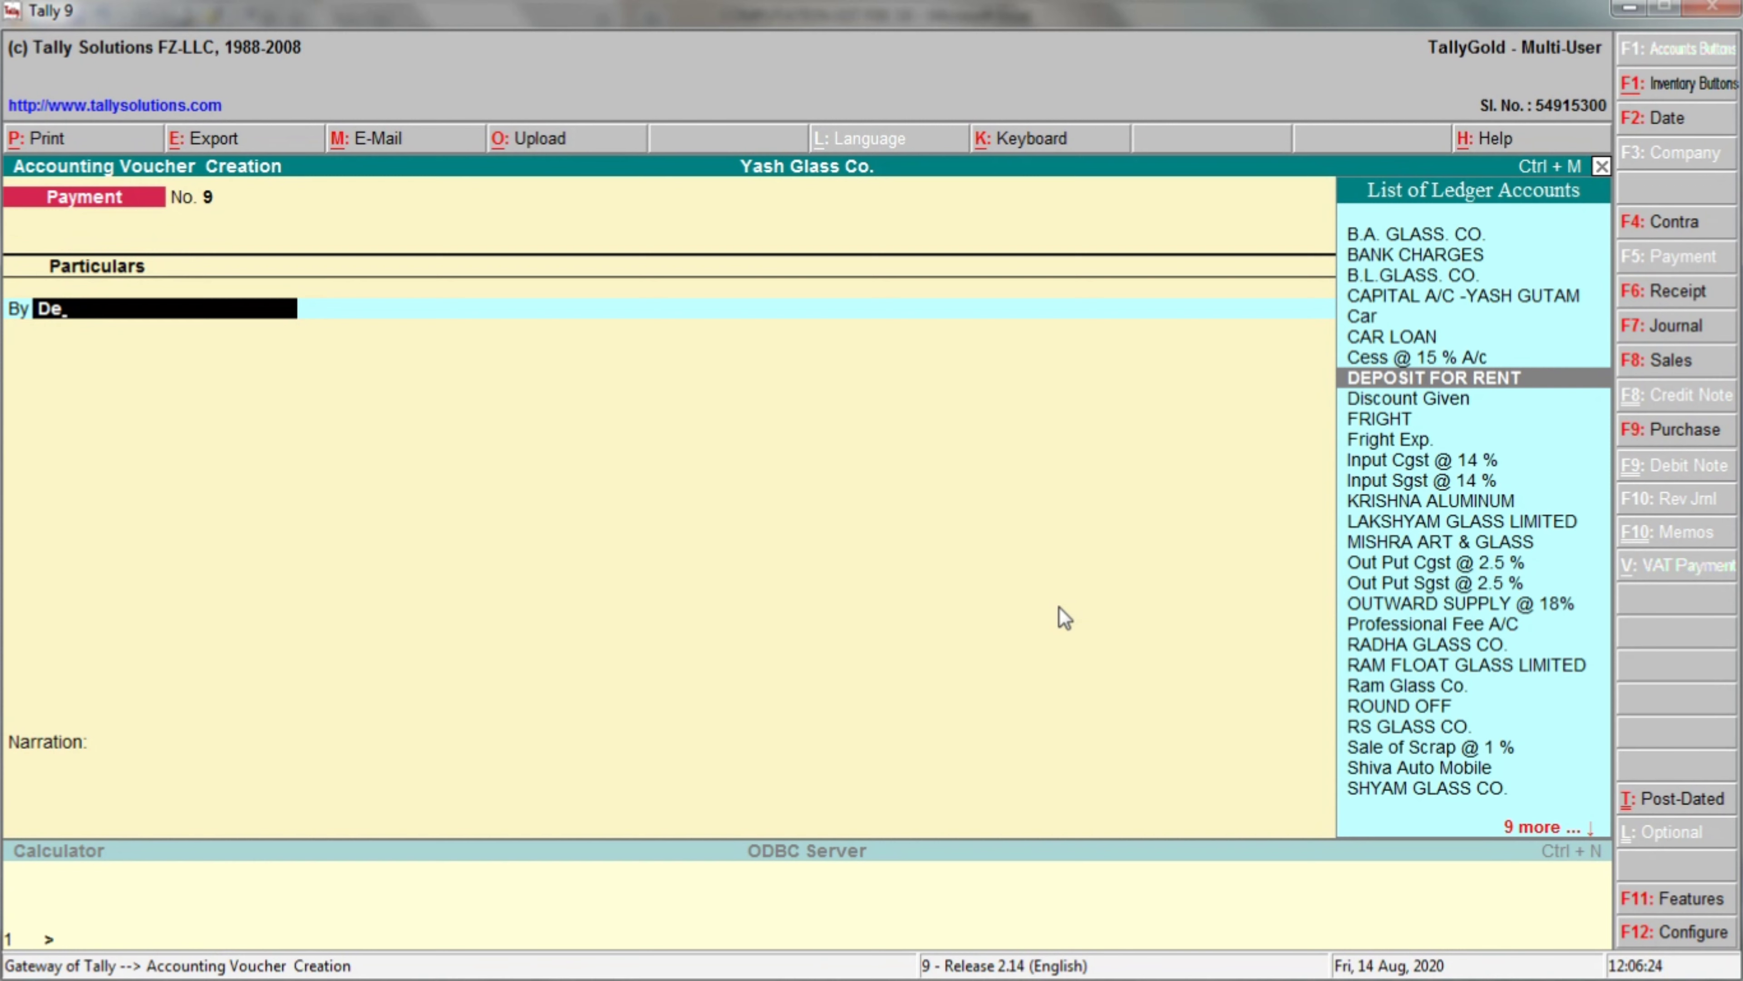
{"action": "key", "text": "Return"}
{"action": "type", "text": "100000"}
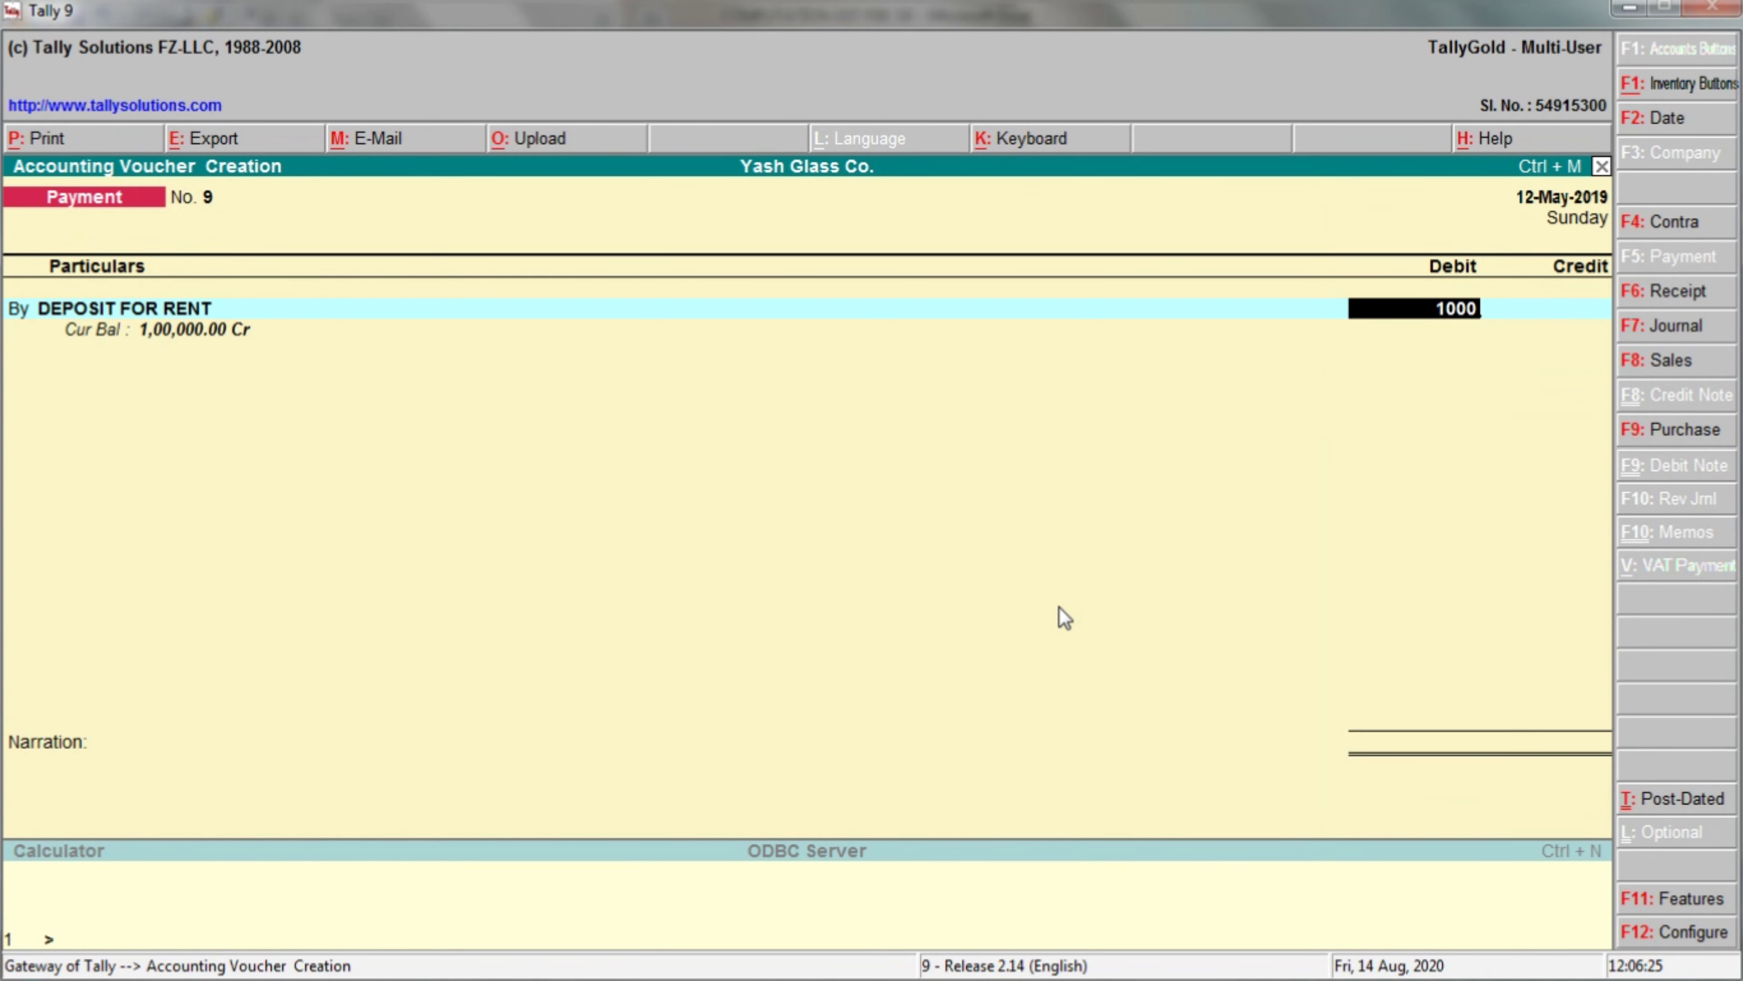
{"action": "key", "text": "Return"}
{"action": "key", "text": "Return"}
{"action": "key", "text": "Return"}
{"action": "key", "text": "Return"}
{"action": "key", "text": "Return"}
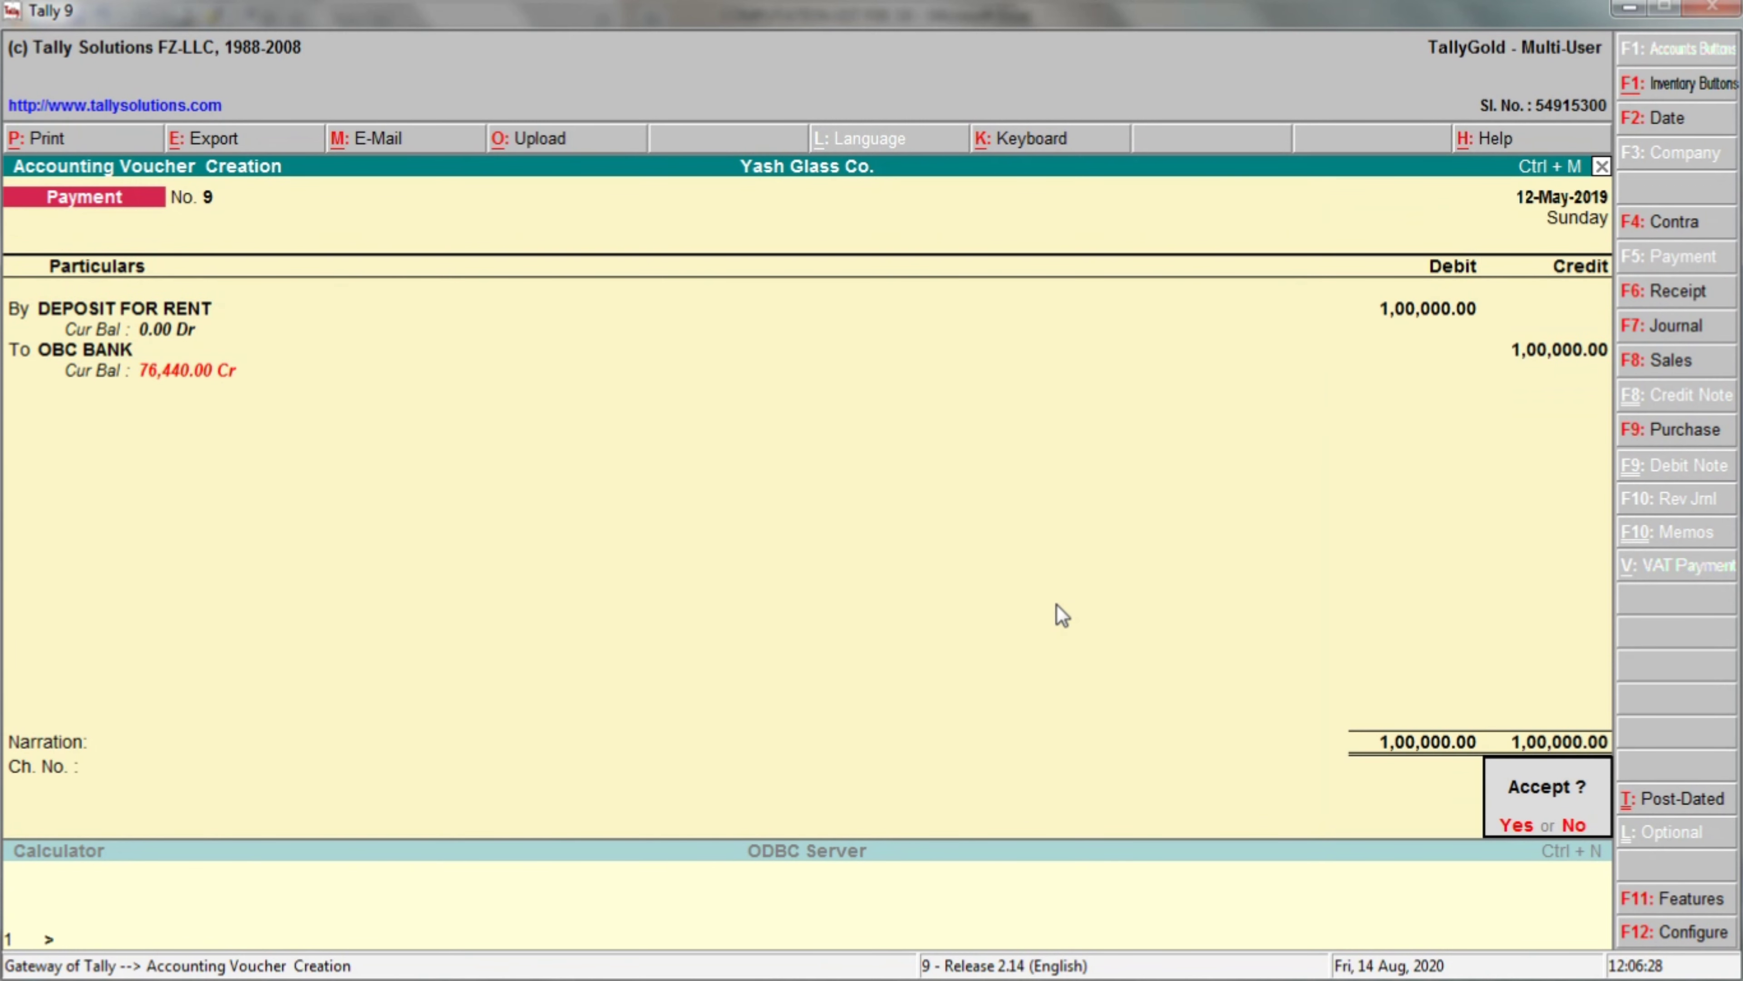
{"action": "key", "text": "Return"}
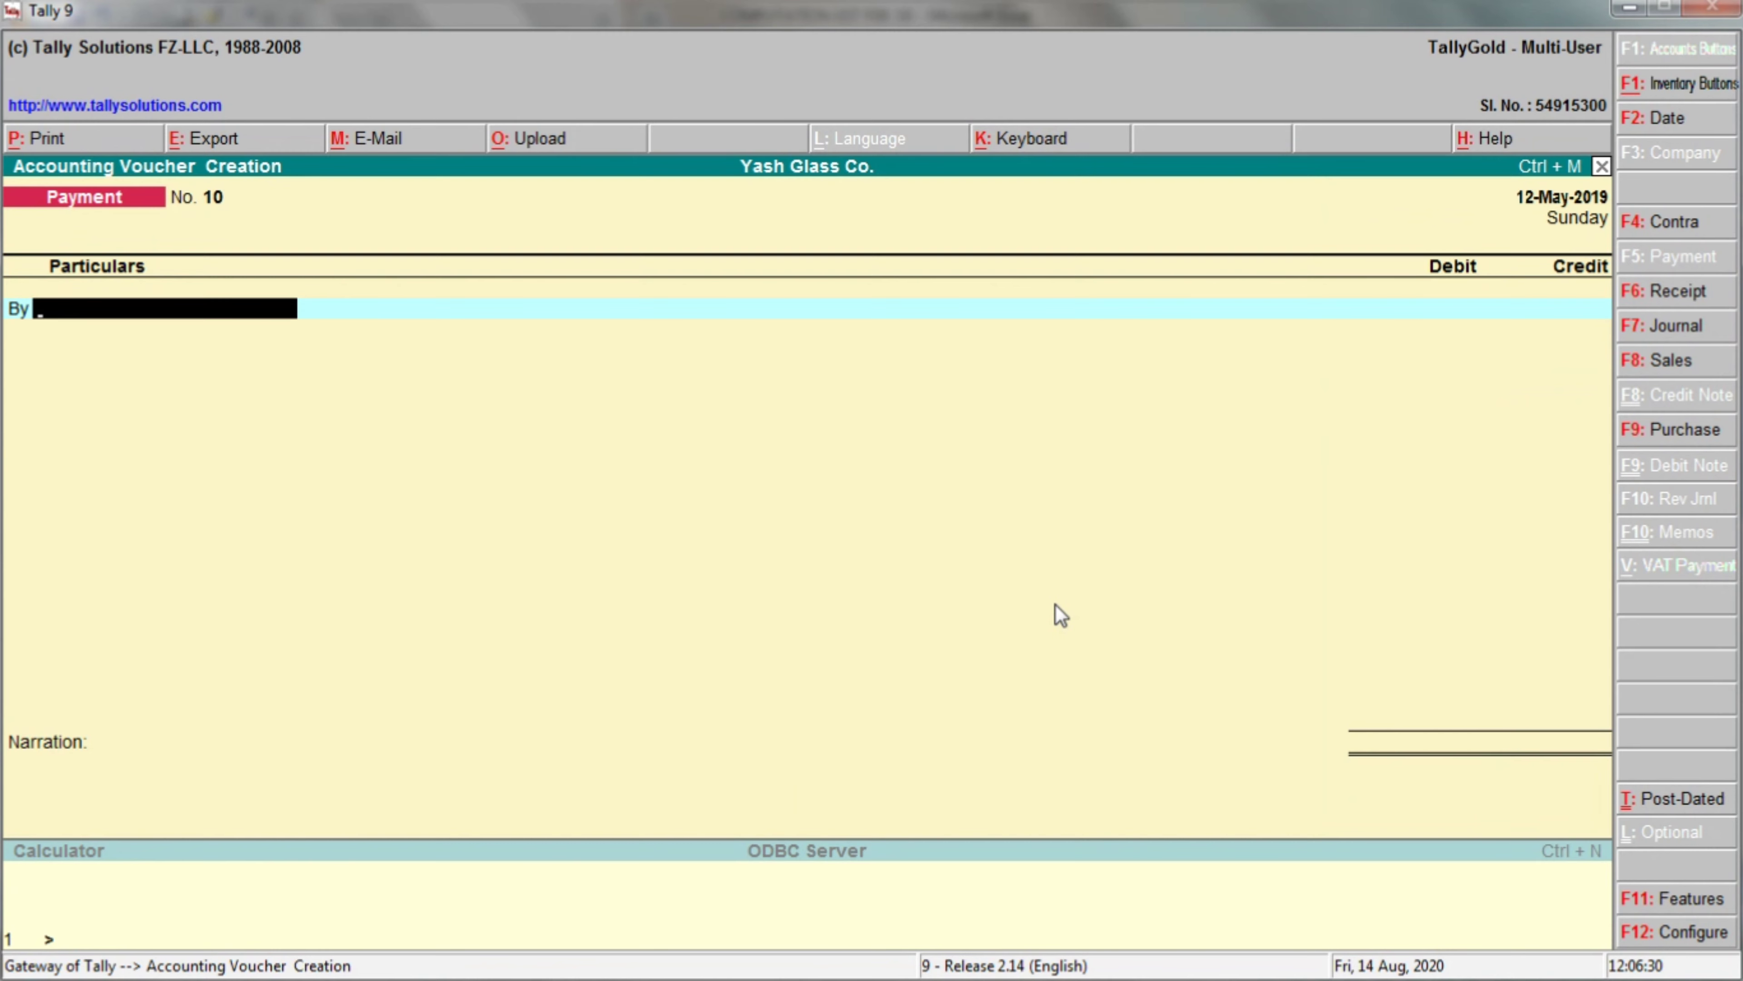
Switch to the Excel worksheet, check the security payment entry's bank credit line in row 27, and return to Tally.
{"action": "key", "text": "alt+Tab"}
{"action": "left_click", "coordinate": [470, 651]}
{"action": "left_click", "coordinate": [840, 656]}
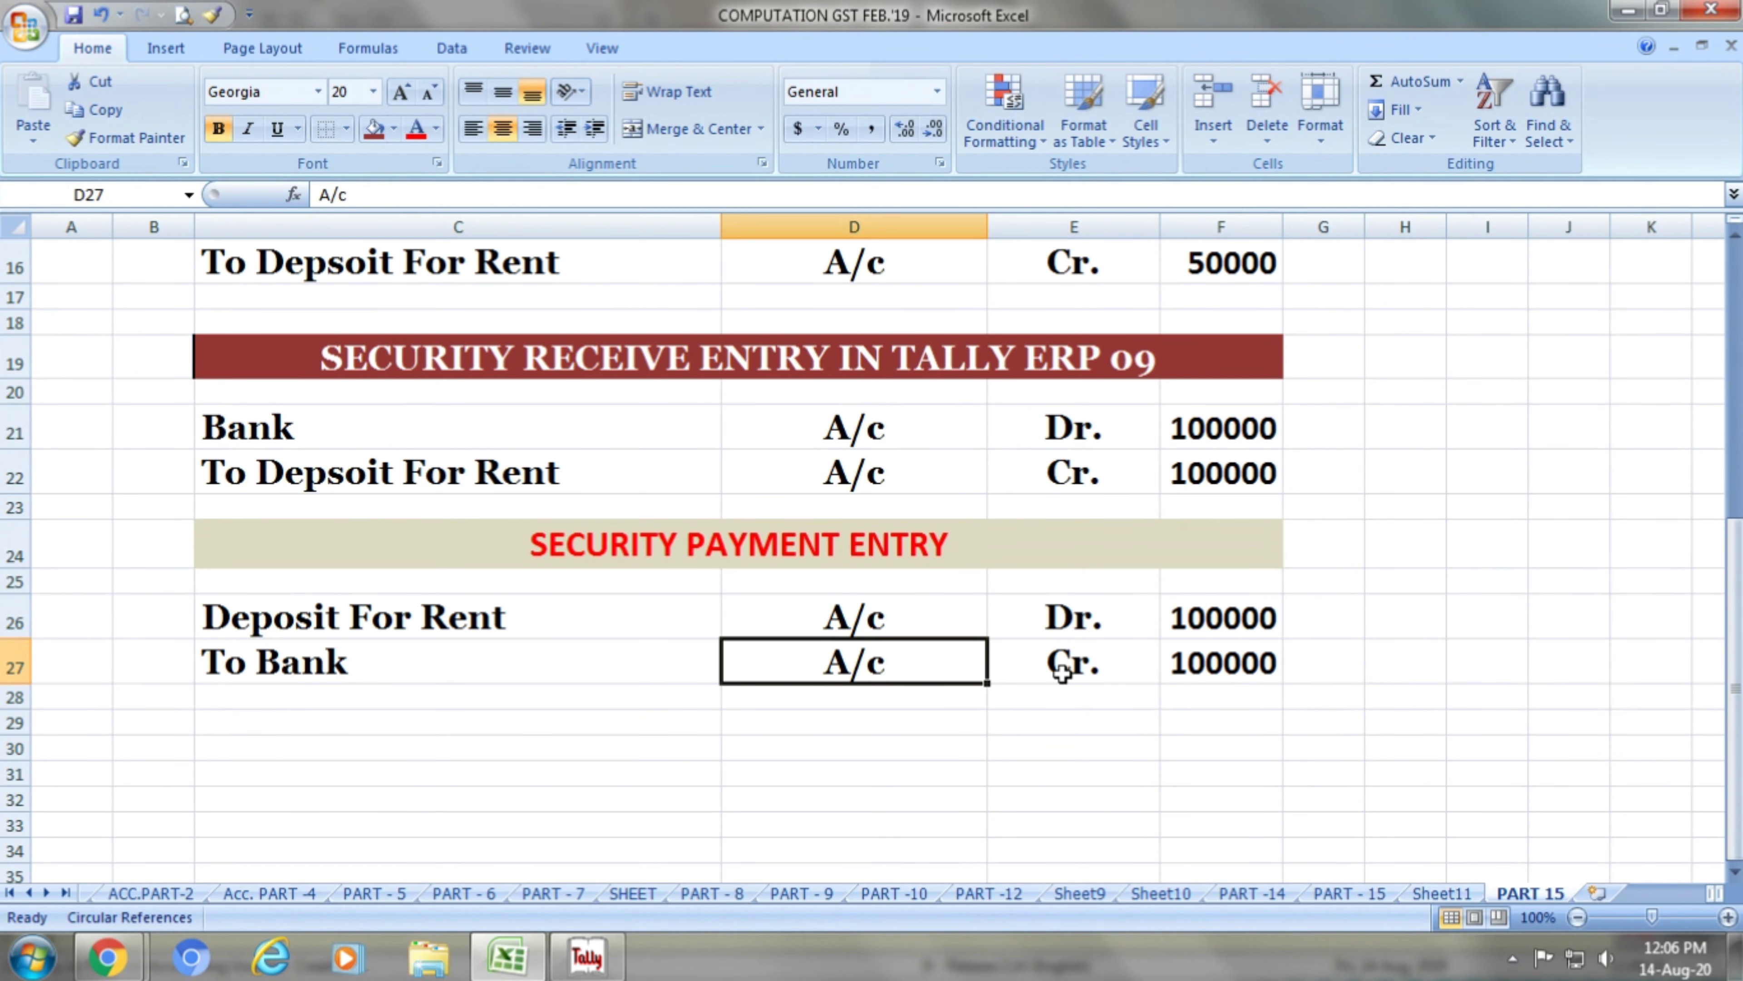
{"action": "left_click", "coordinate": [1061, 668]}
{"action": "left_click", "coordinate": [1212, 658]}
{"action": "key", "text": "alt+Tab"}
Leave voucher entry, examine DEPOSIT FOR RENT under Current Liabilities in the detailed Balance Sheet, and return to the Gateway of Tally.
{"action": "key", "text": "Escape"}
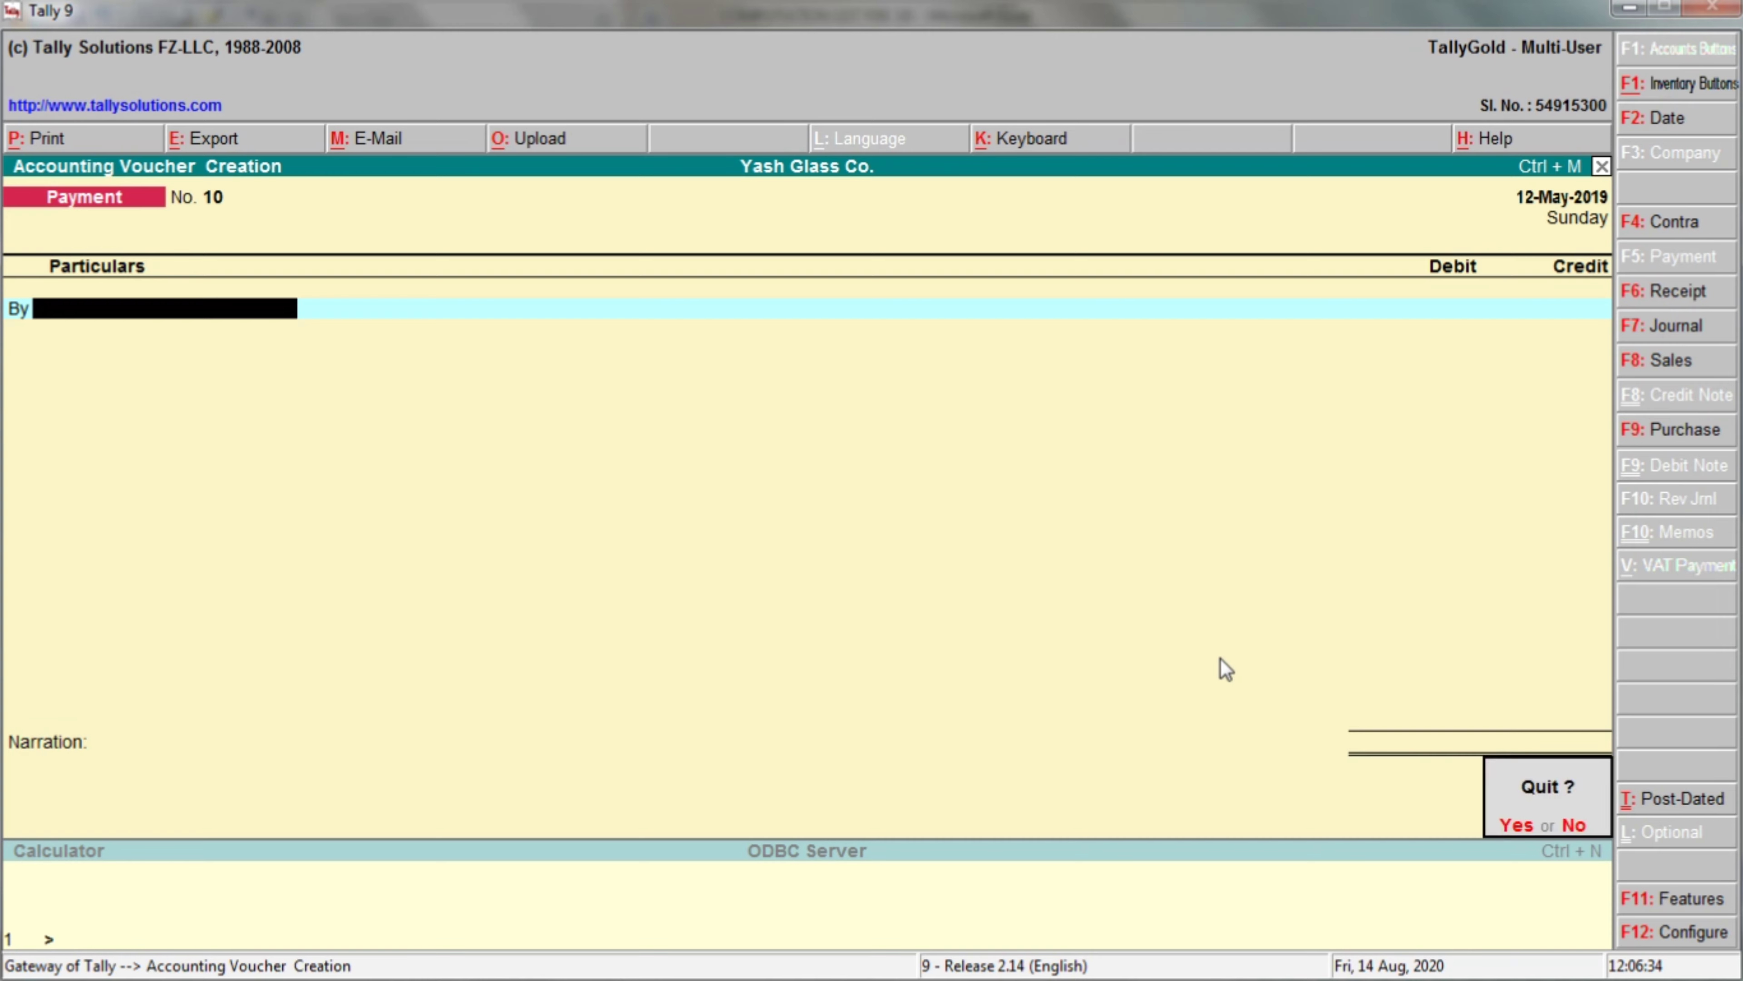
{"action": "key", "text": "Return"}
{"action": "left_click", "coordinate": [1228, 601]}
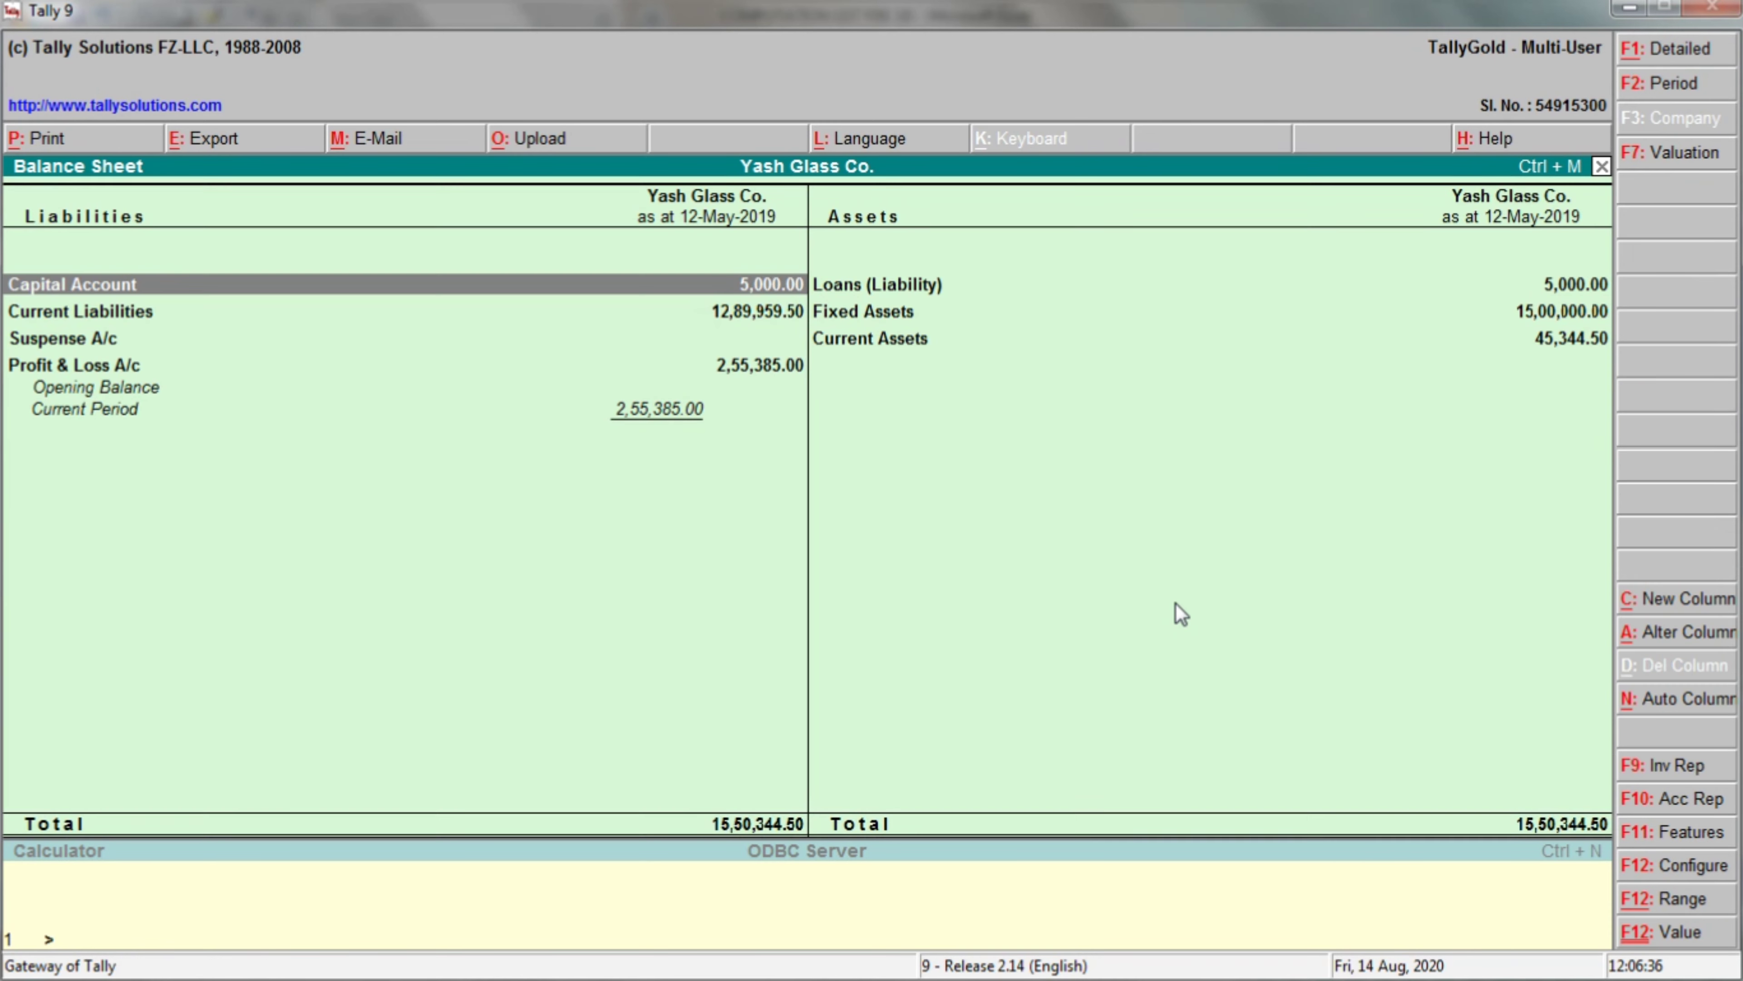
{"action": "key", "text": "alt+F1"}
{"action": "key", "text": "Down"}
{"action": "key", "text": "Down"}
{"action": "key", "text": "Down"}
{"action": "key", "text": "Down"}
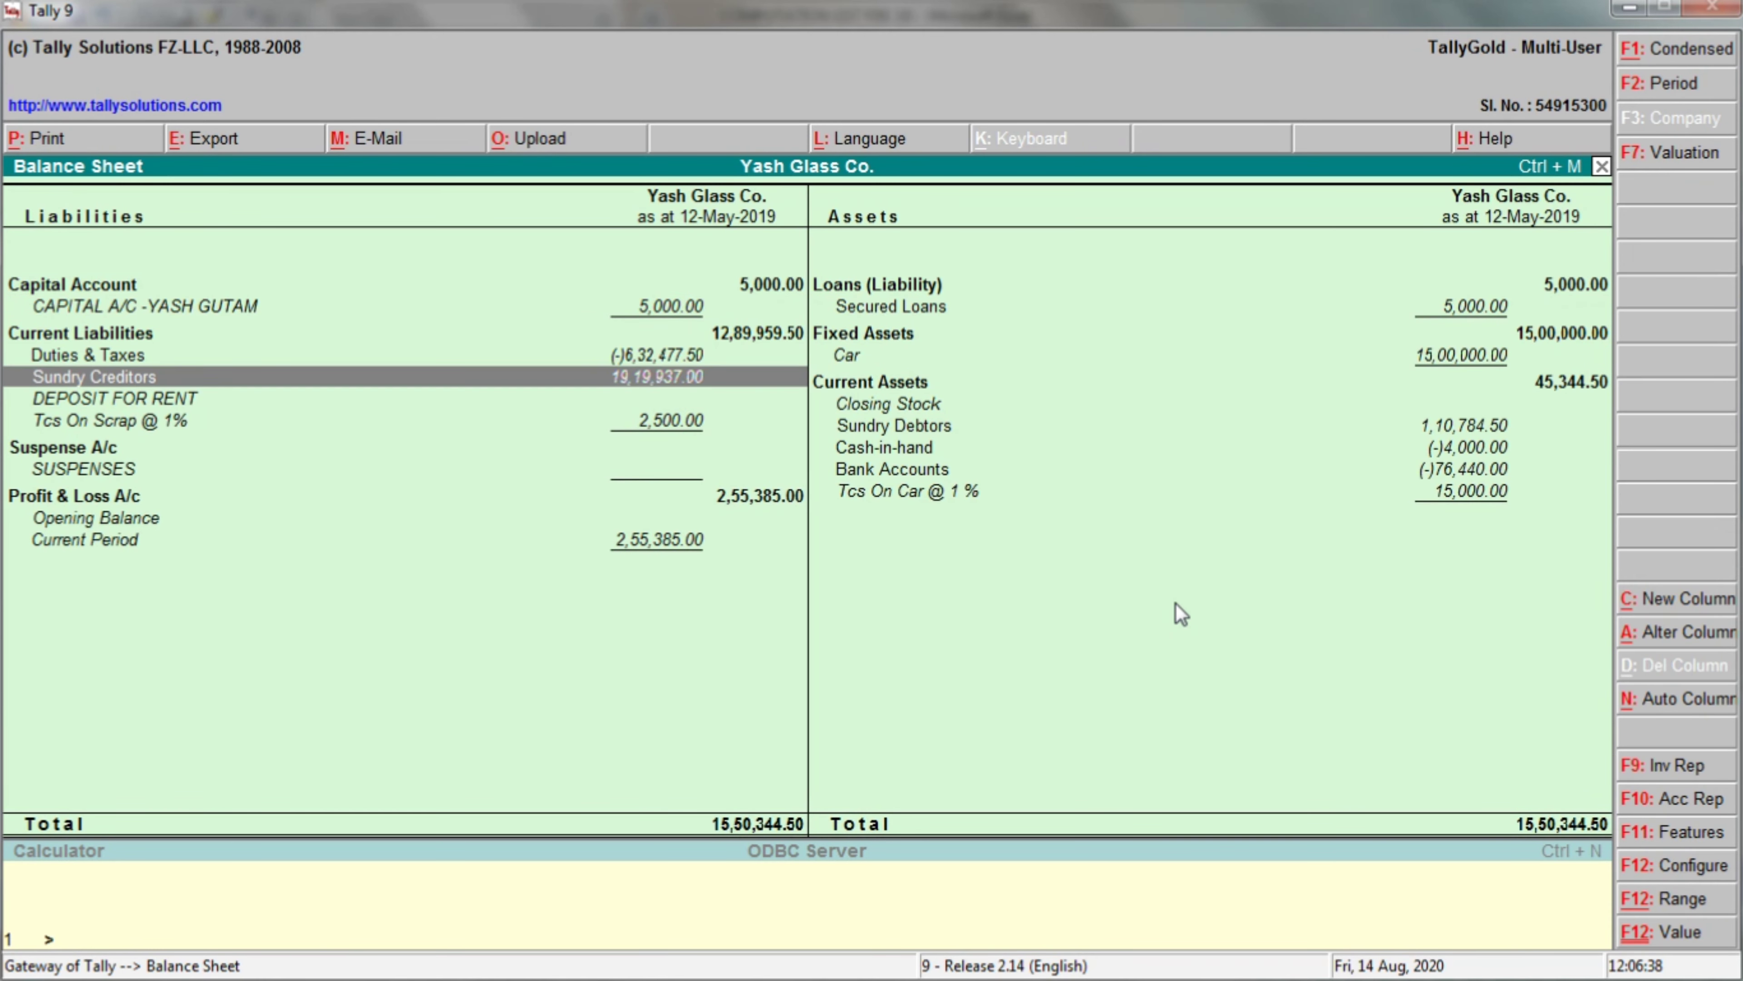
{"action": "key", "text": "Down"}
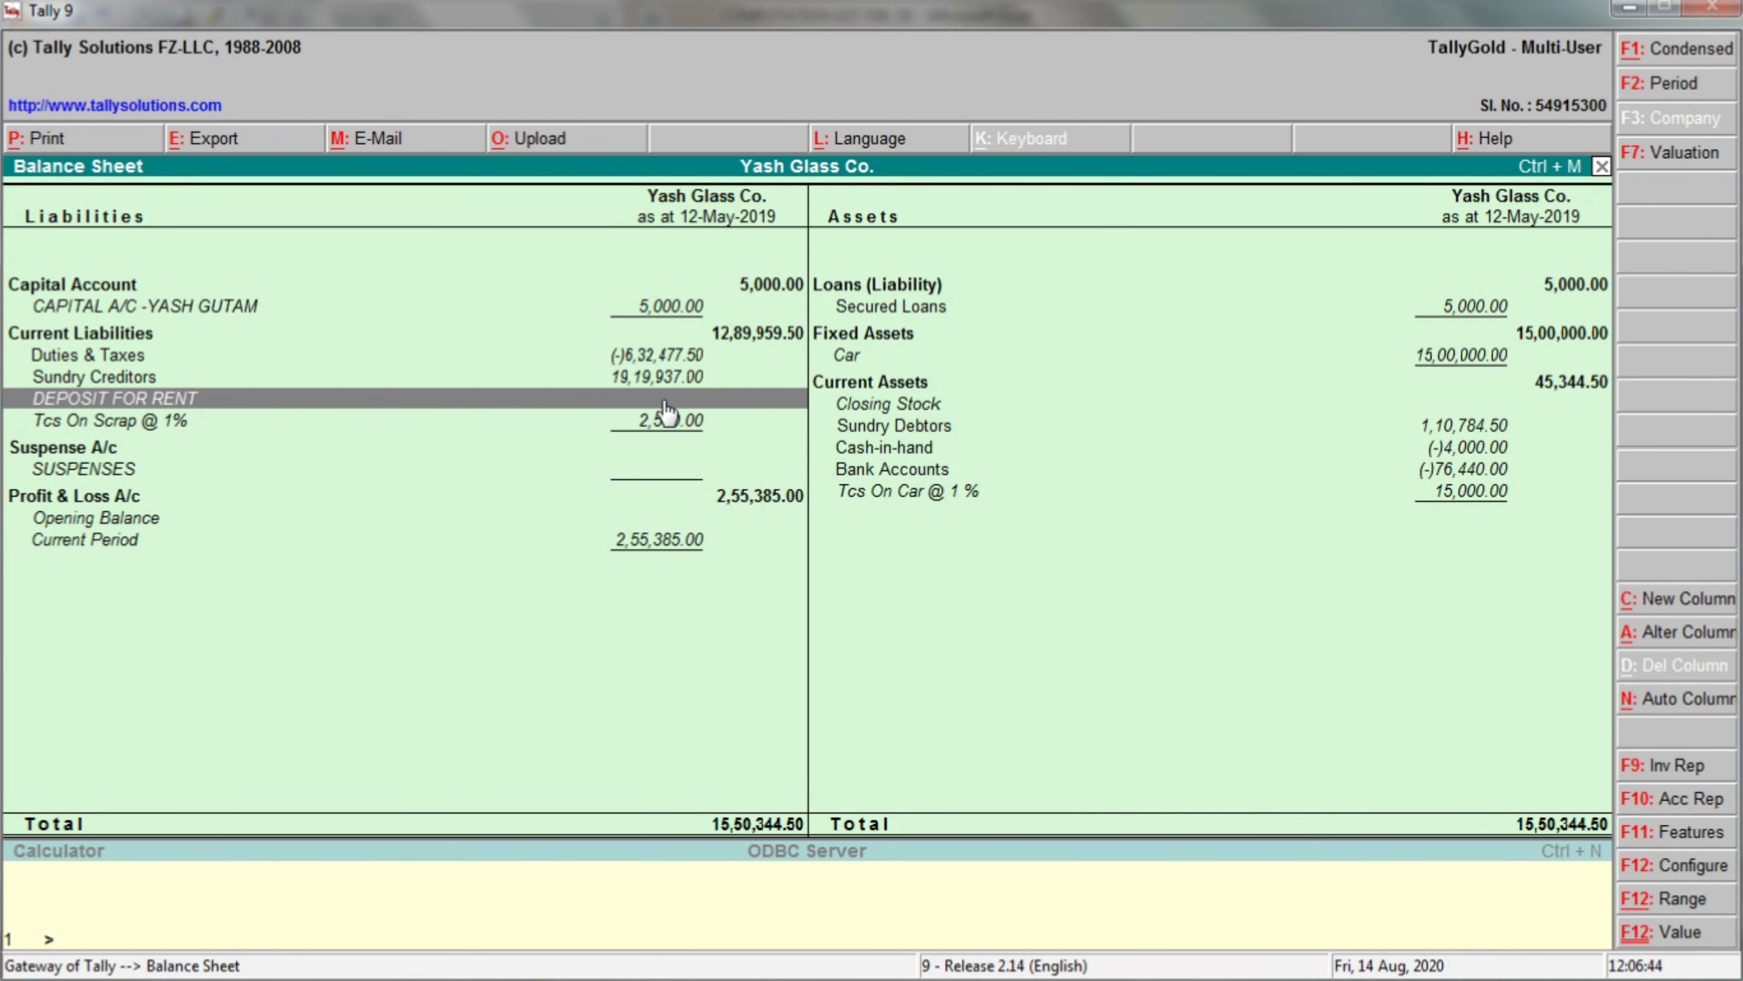
{"action": "key", "text": "Escape"}
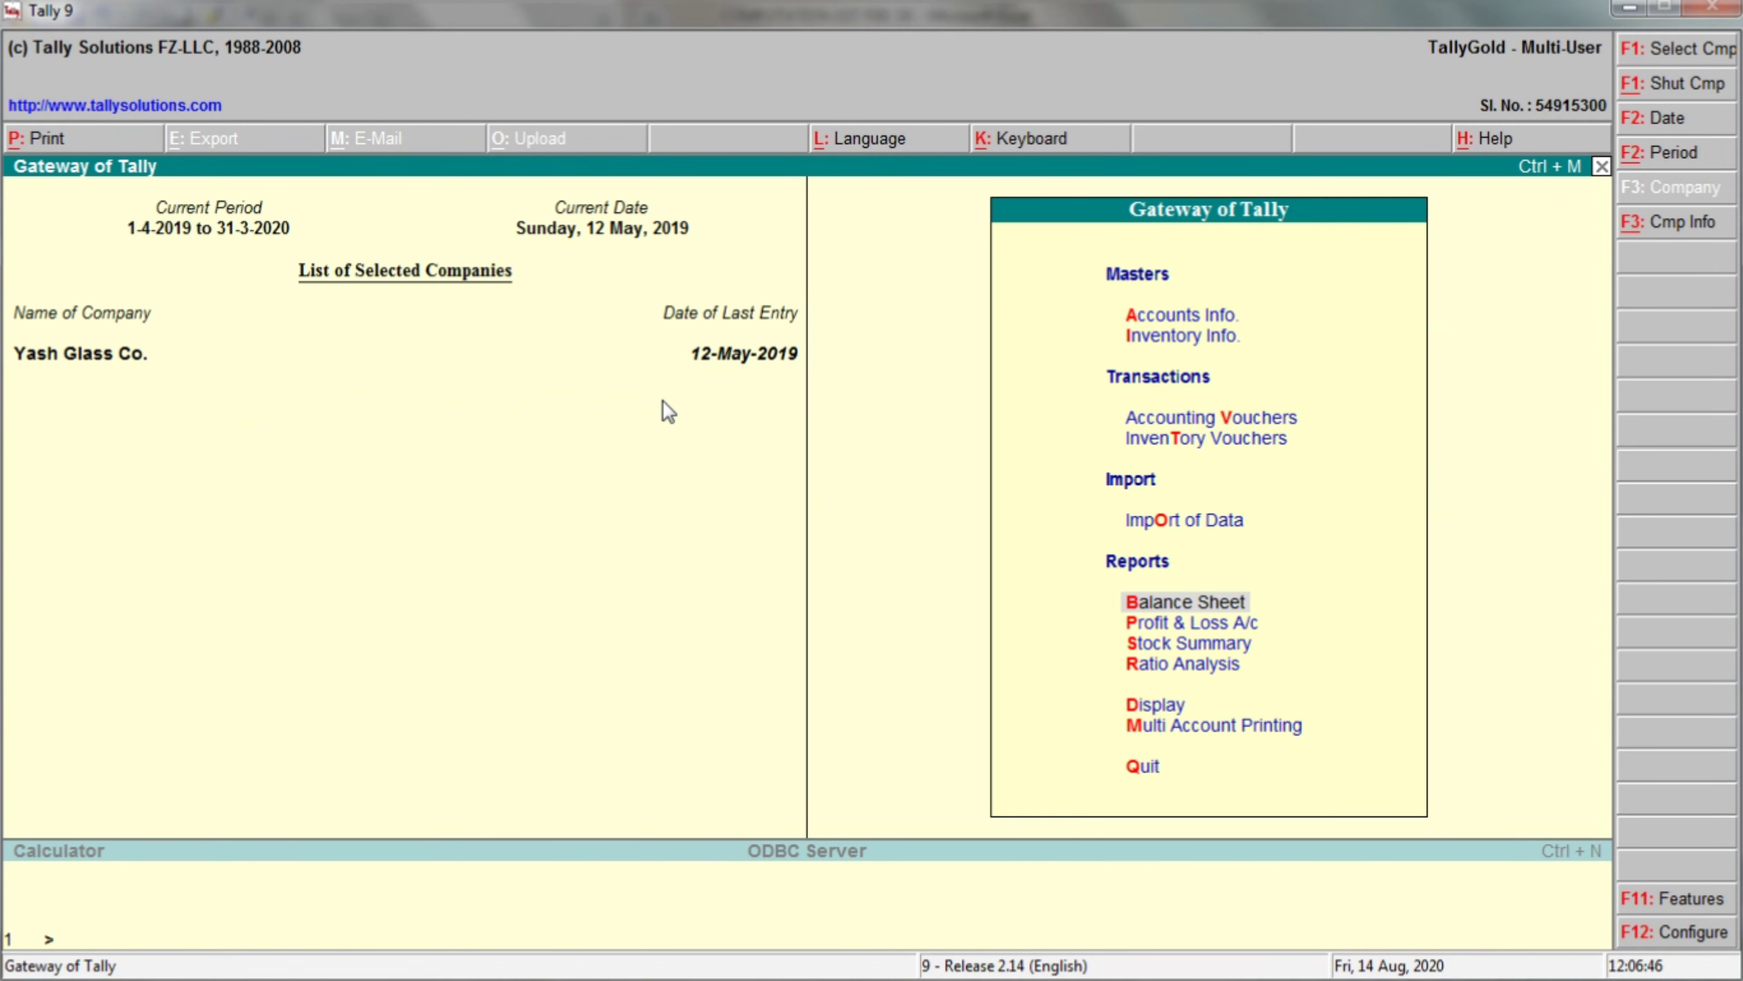